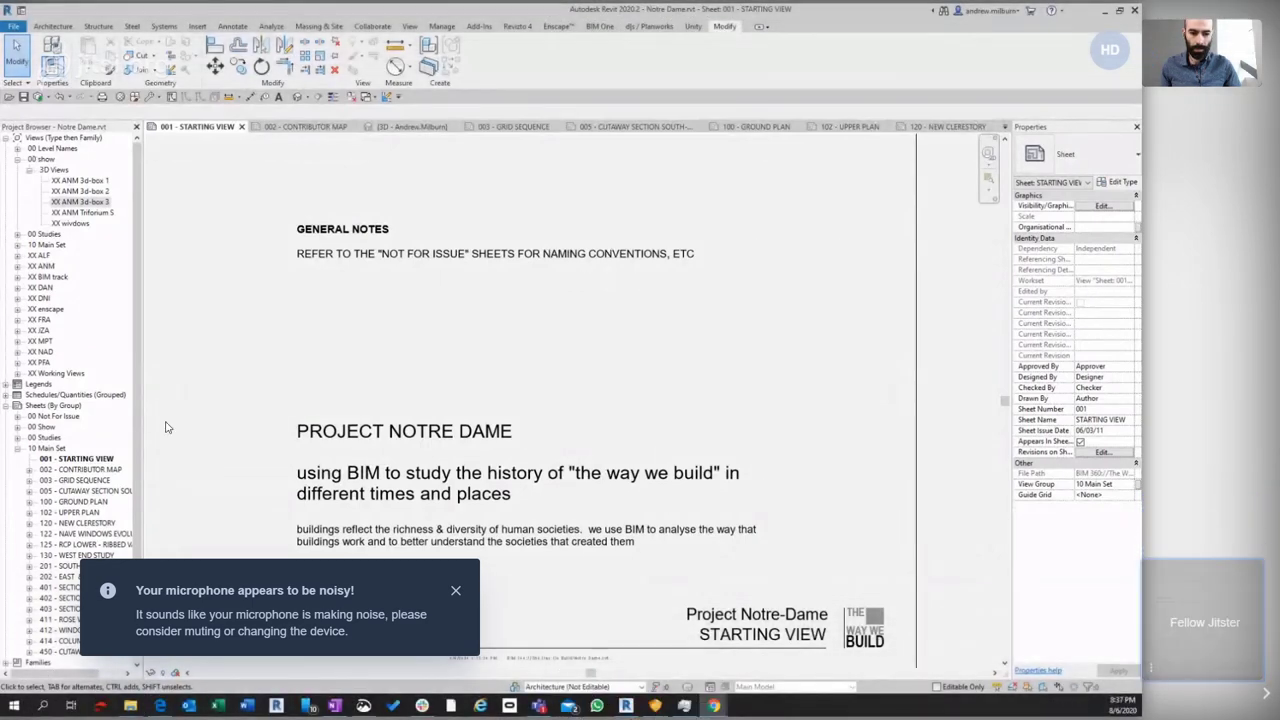
# Dismiss the microphone notification, open sheet 002 - CONTRIBUTOR MAP and activate its world map viewport
pyautogui.click(456, 592)
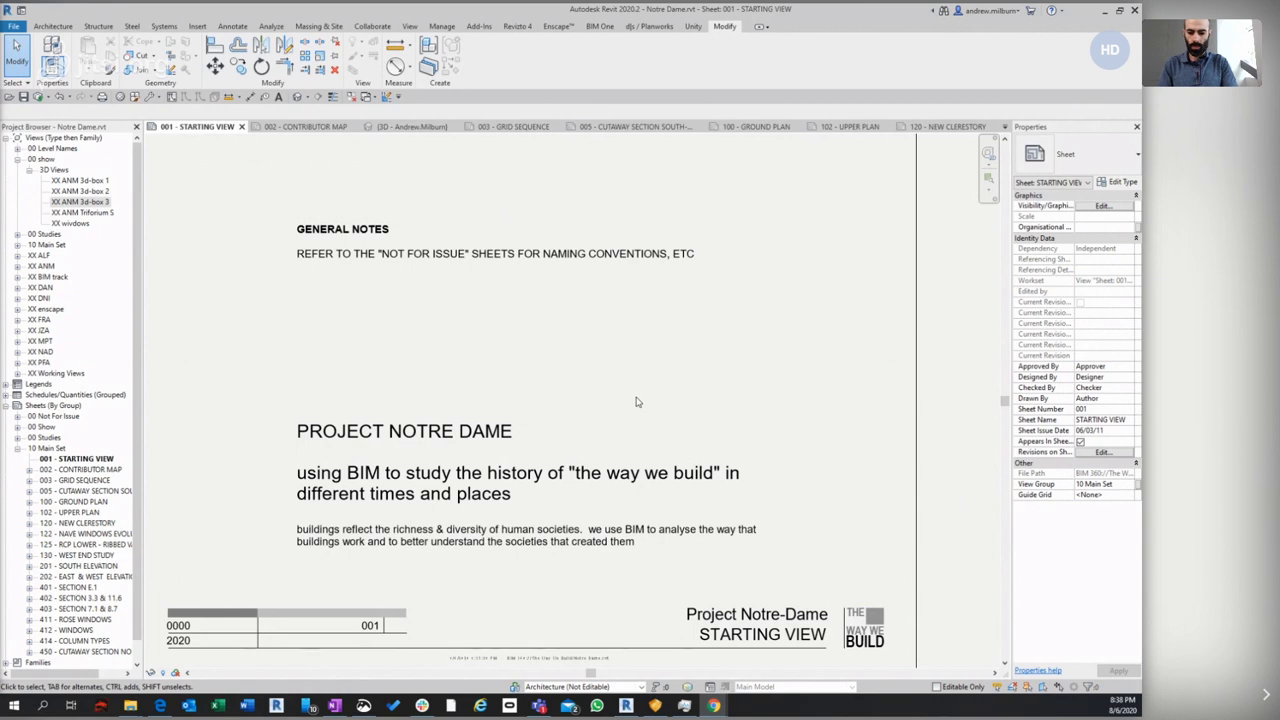
pyautogui.click(322, 127)
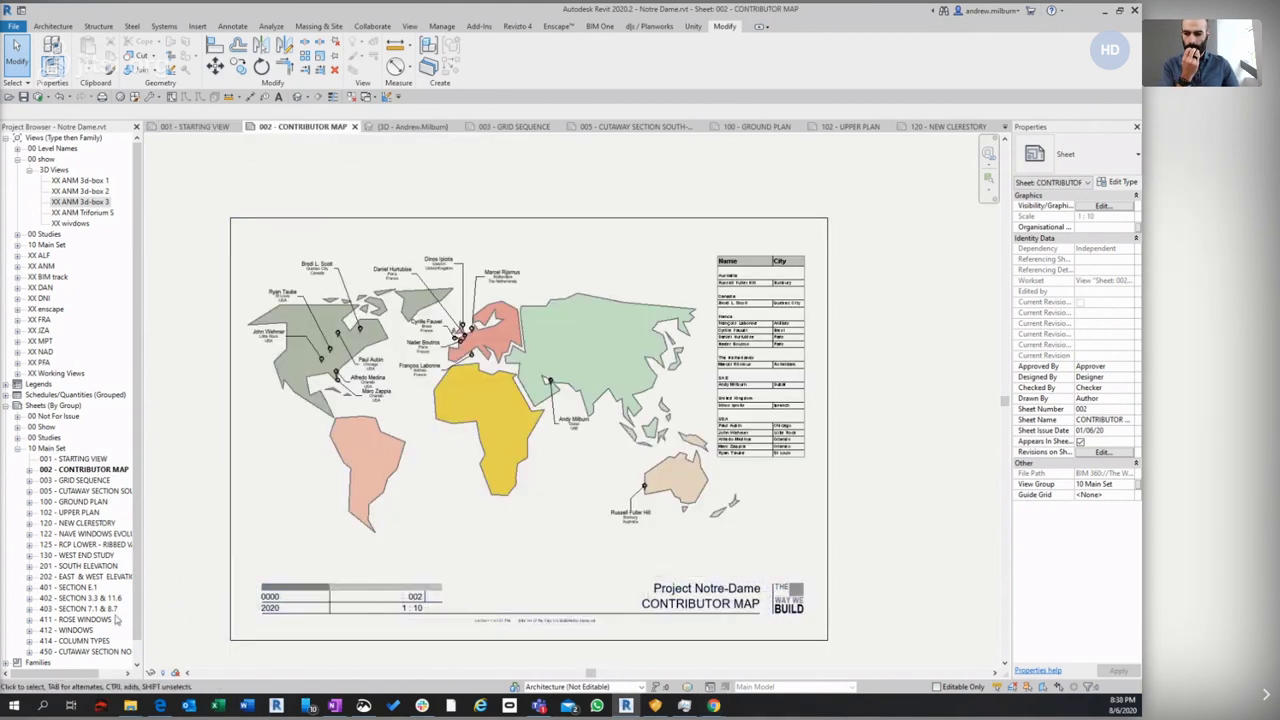
pyautogui.click(297, 532)
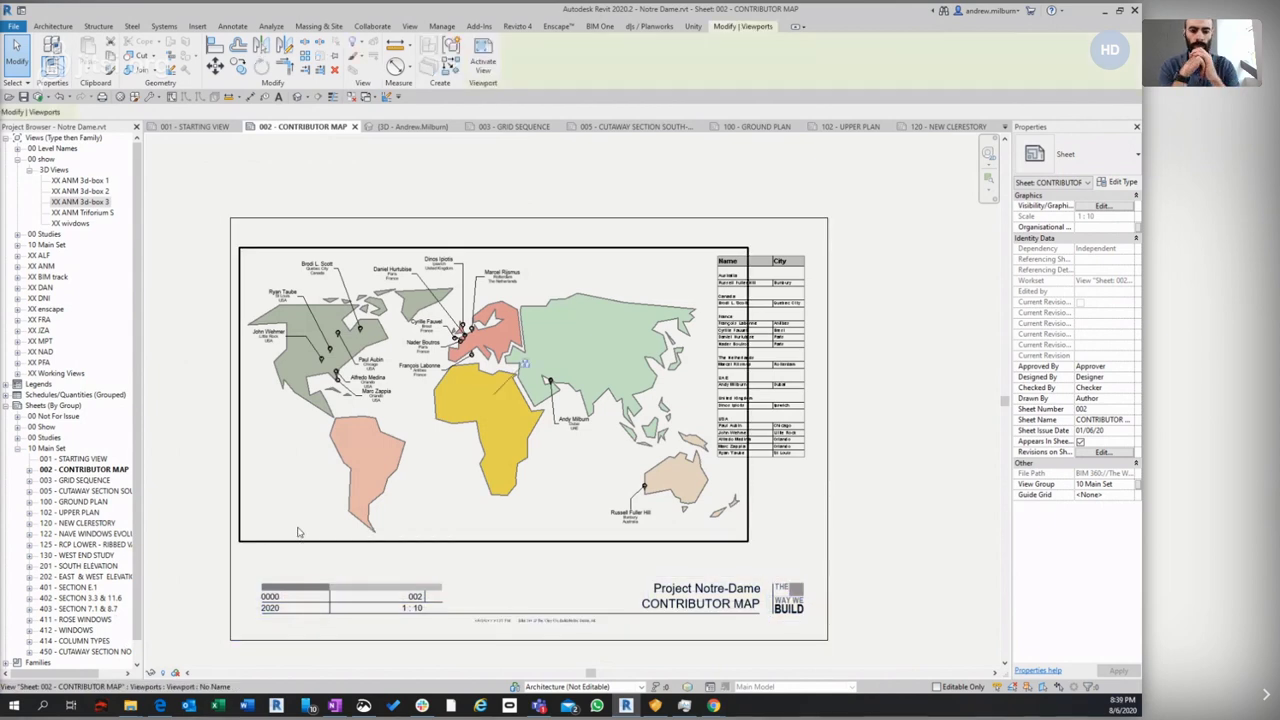
pyautogui.doubleClick(297, 532)
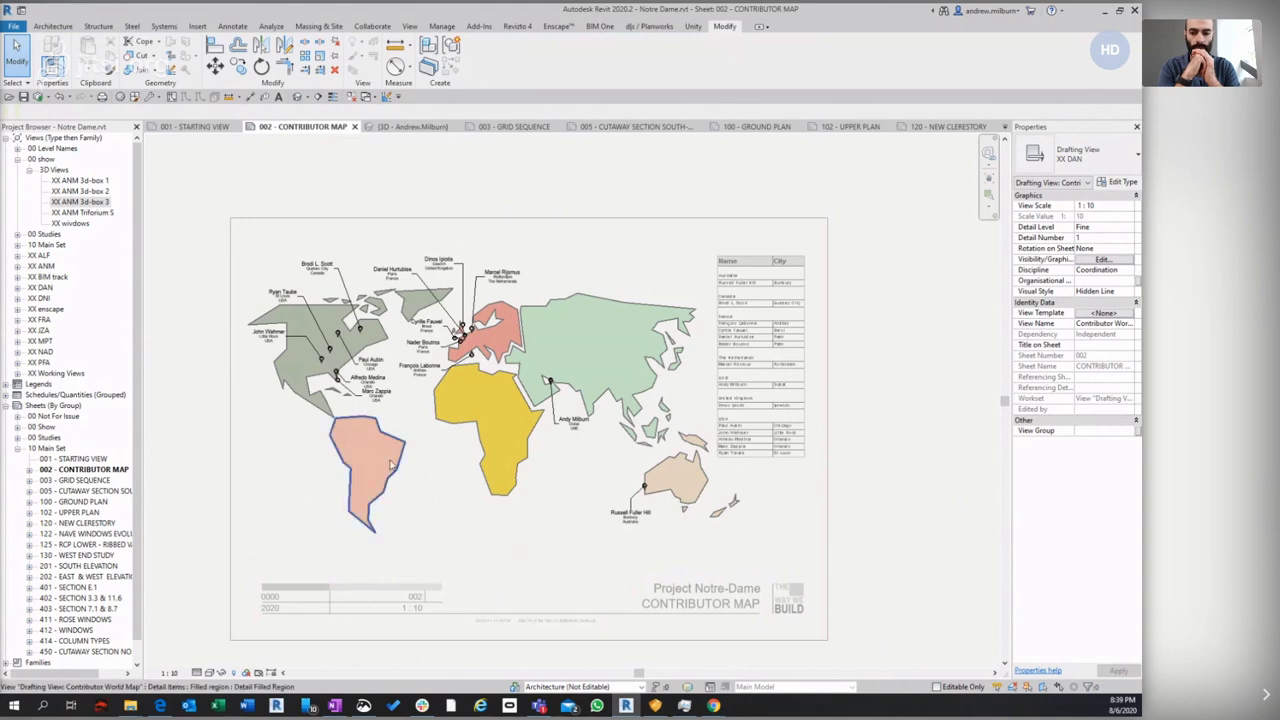
# Inspect the North America filled region and a contributor pin's properties on the world map, and deactivate the viewport
pyautogui.click(319, 418)
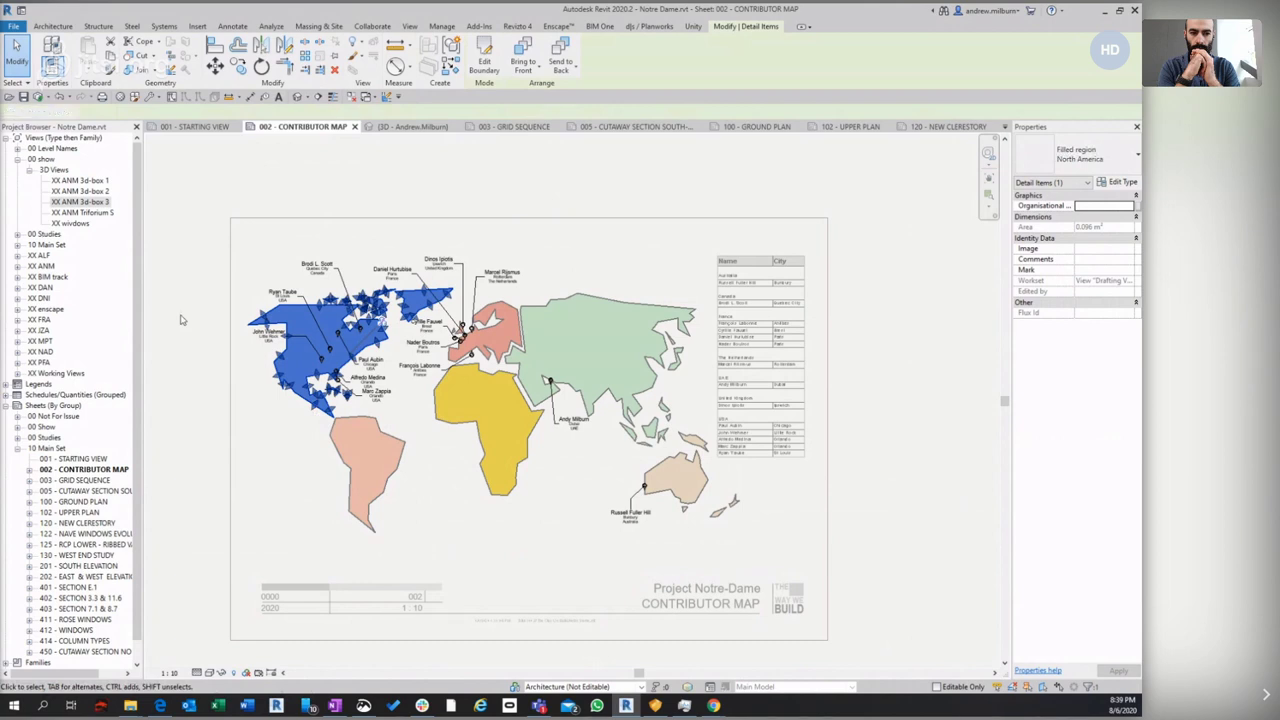
pyautogui.click(186, 317)
pyautogui.click(268, 333)
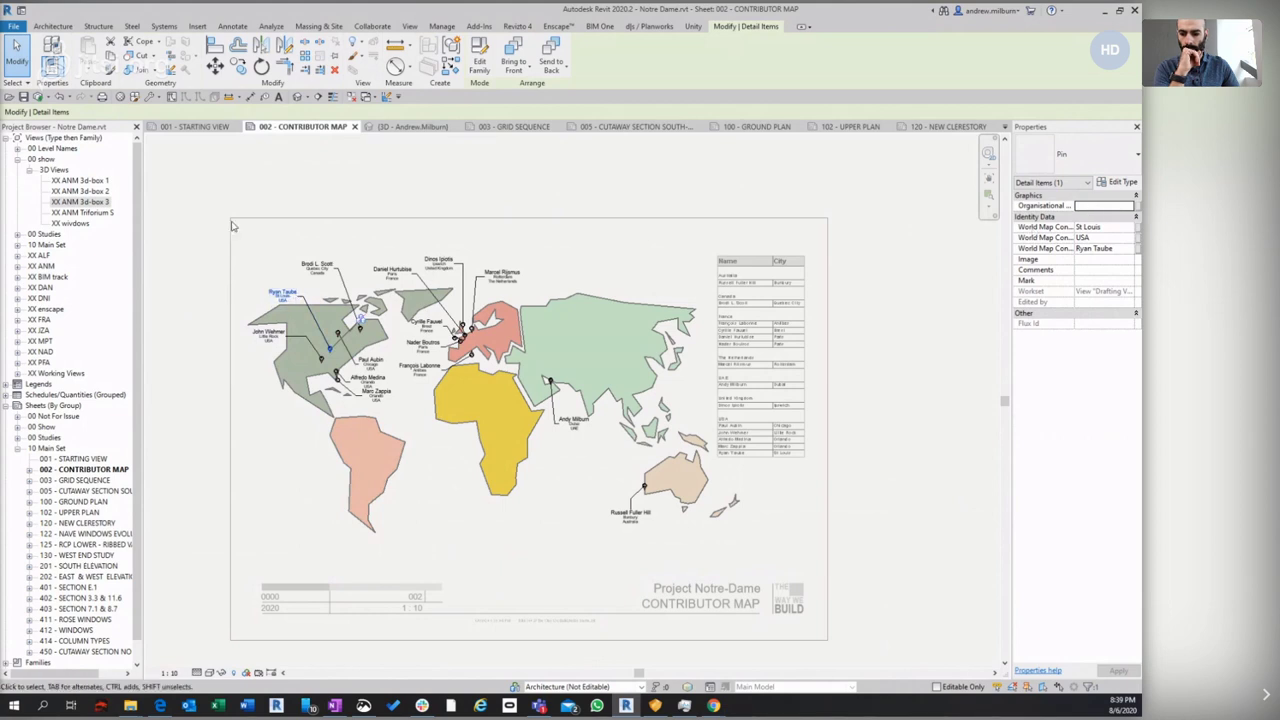
pyautogui.press('Escape')
pyautogui.doubleClick(900, 363)
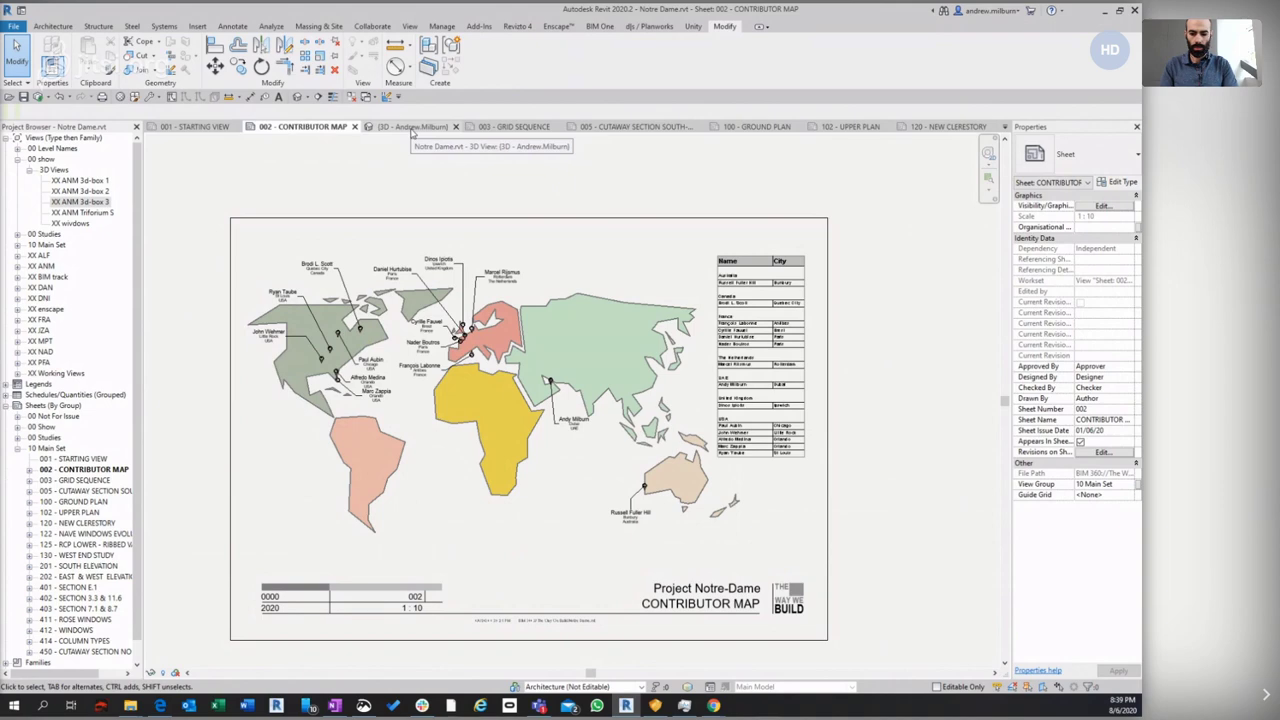
# Open the default 3D view and examine the whole cathedral from the south side, the apse, the north side and the west front
pyautogui.click(410, 131)
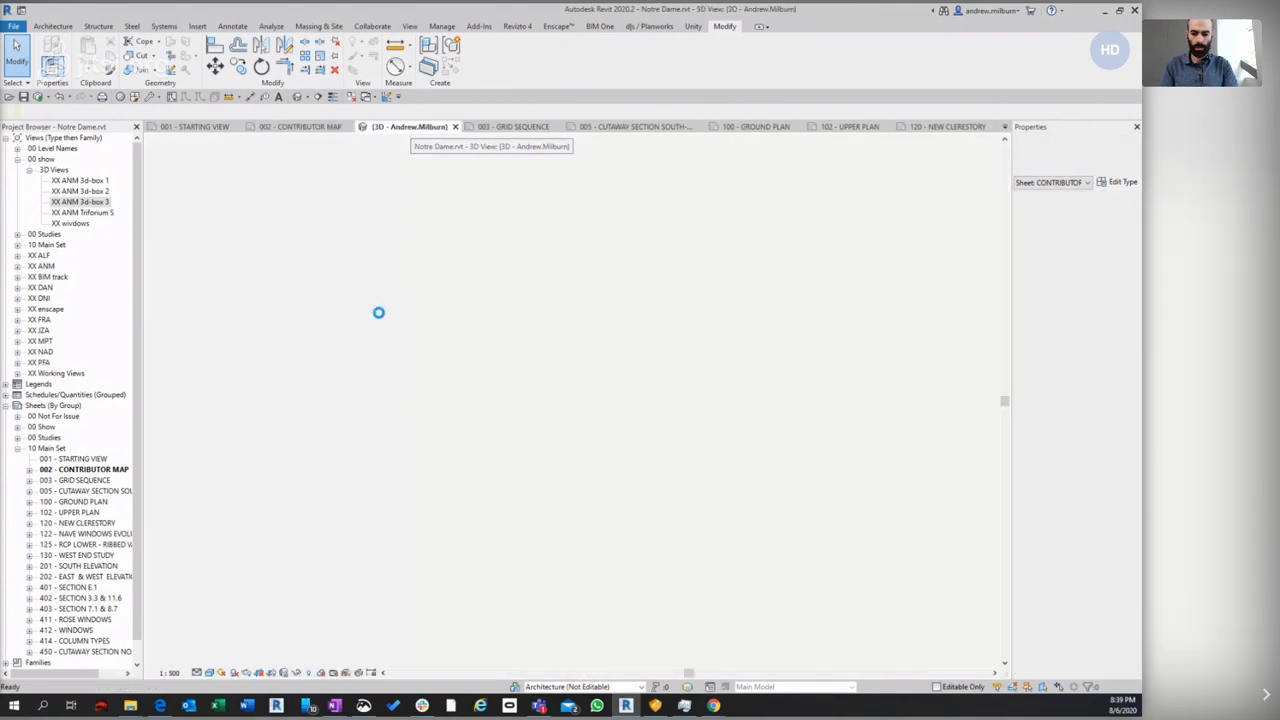
pyautogui.scroll(-2, 390, 270)
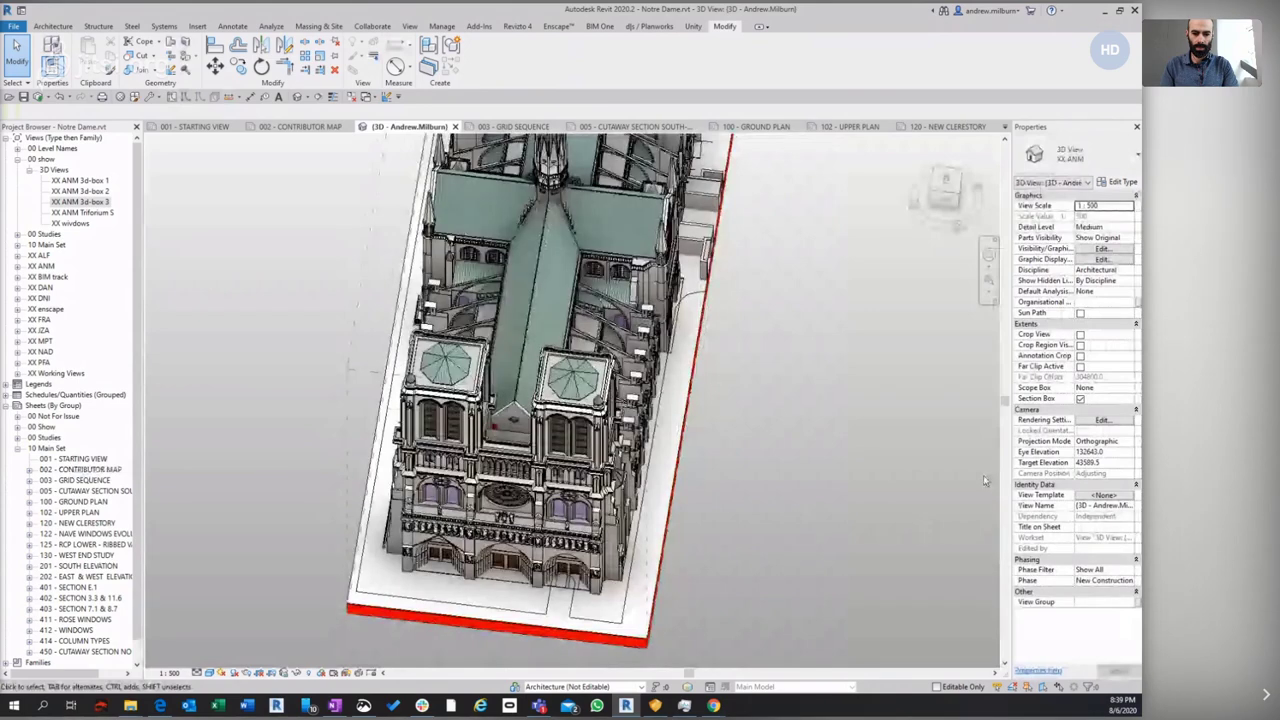
pyautogui.keyDown('shift'); pyautogui.moveTo(983, 480); pyautogui.dragTo(840, 432, button='middle'); pyautogui.keyUp('shift')
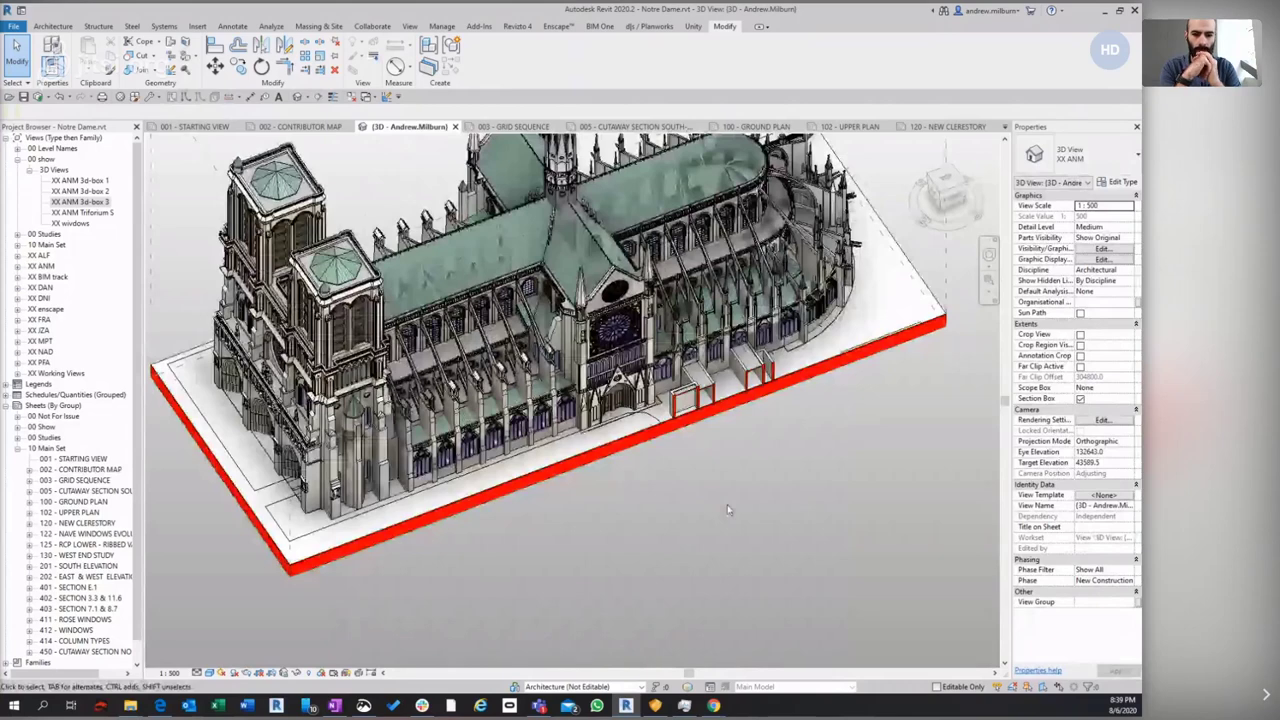
pyautogui.scroll(-2, 730, 495)
pyautogui.keyDown('shift'); pyautogui.moveTo(730, 492); pyautogui.dragTo(713, 523, button='middle'); pyautogui.keyUp('shift')
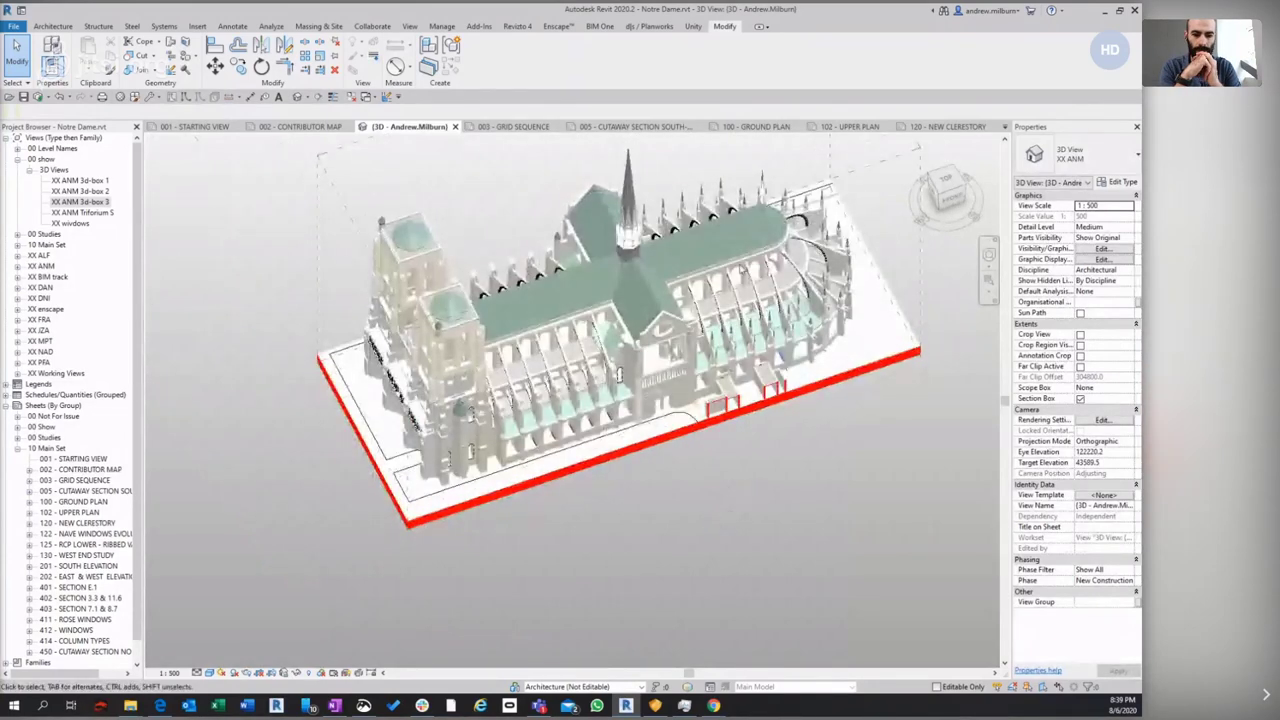
pyautogui.scroll(2, 684, 140)
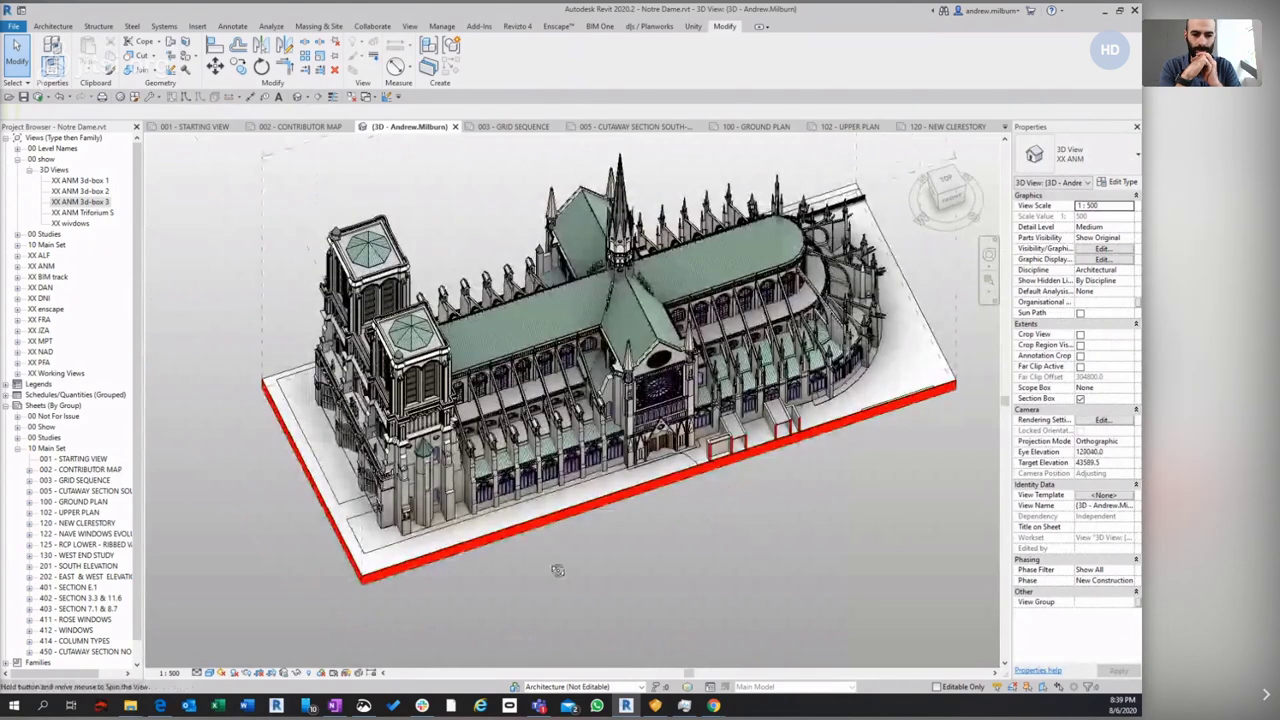
pyautogui.keyDown('shift'); pyautogui.moveTo(557, 569); pyautogui.dragTo(357, 520, button='middle'); pyautogui.keyUp('shift')
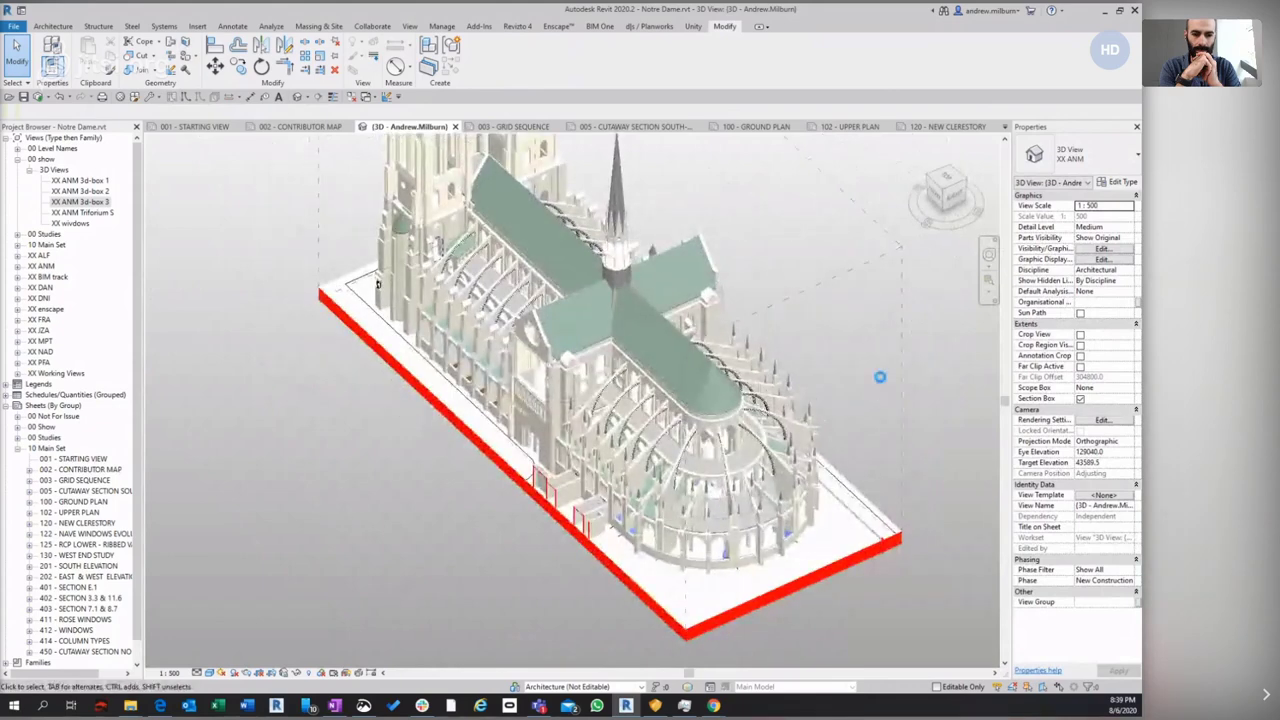
pyautogui.keyDown('shift'); pyautogui.moveTo(880, 377); pyautogui.dragTo(423, 440, button='middle'); pyautogui.keyUp('shift')
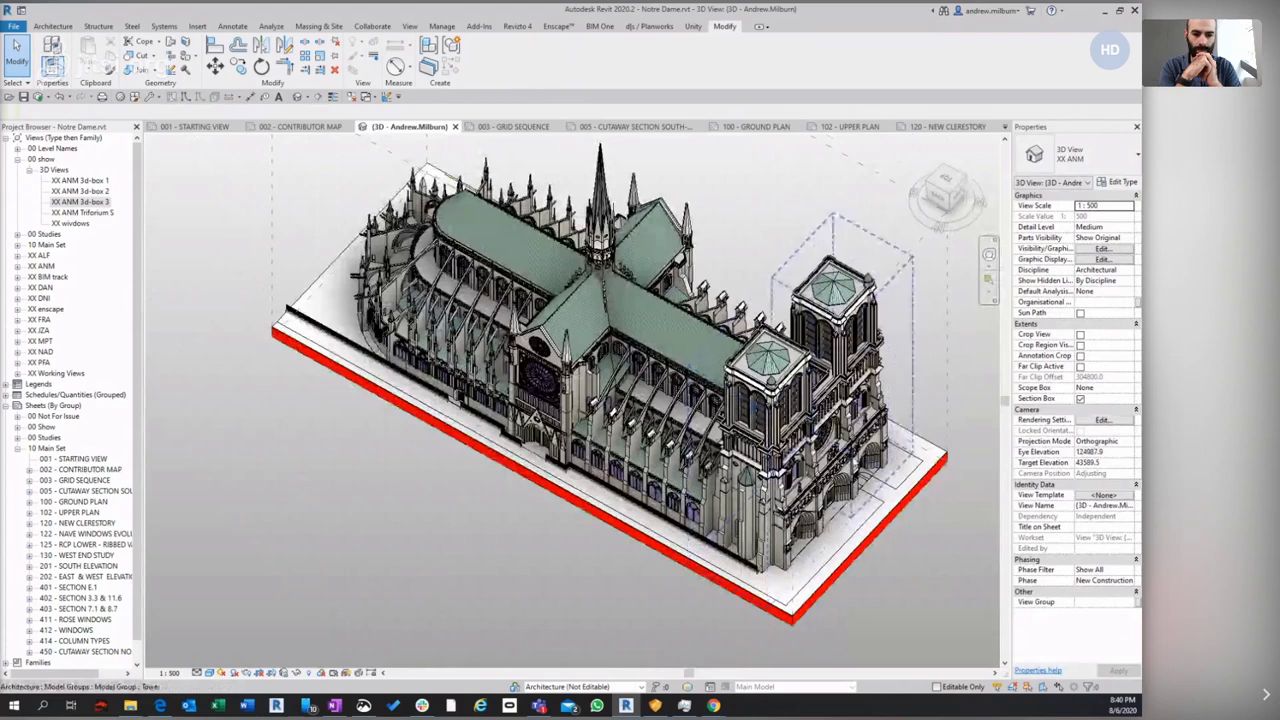
pyautogui.keyDown('shift'); pyautogui.moveTo(881, 557); pyautogui.dragTo(652, 599, button='middle'); pyautogui.keyUp('shift')
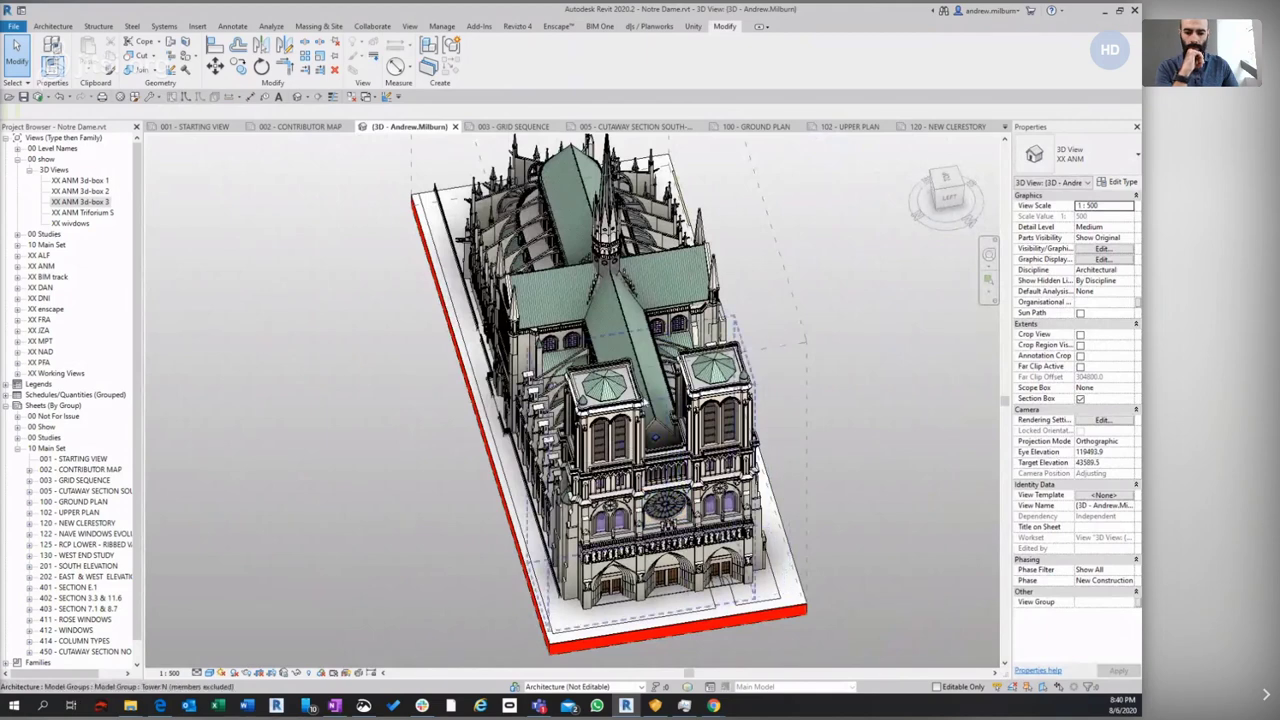
# Examine the west front up close, including the two bell towers, the gable between them and the rose window
pyautogui.scroll(2, 803, 492)
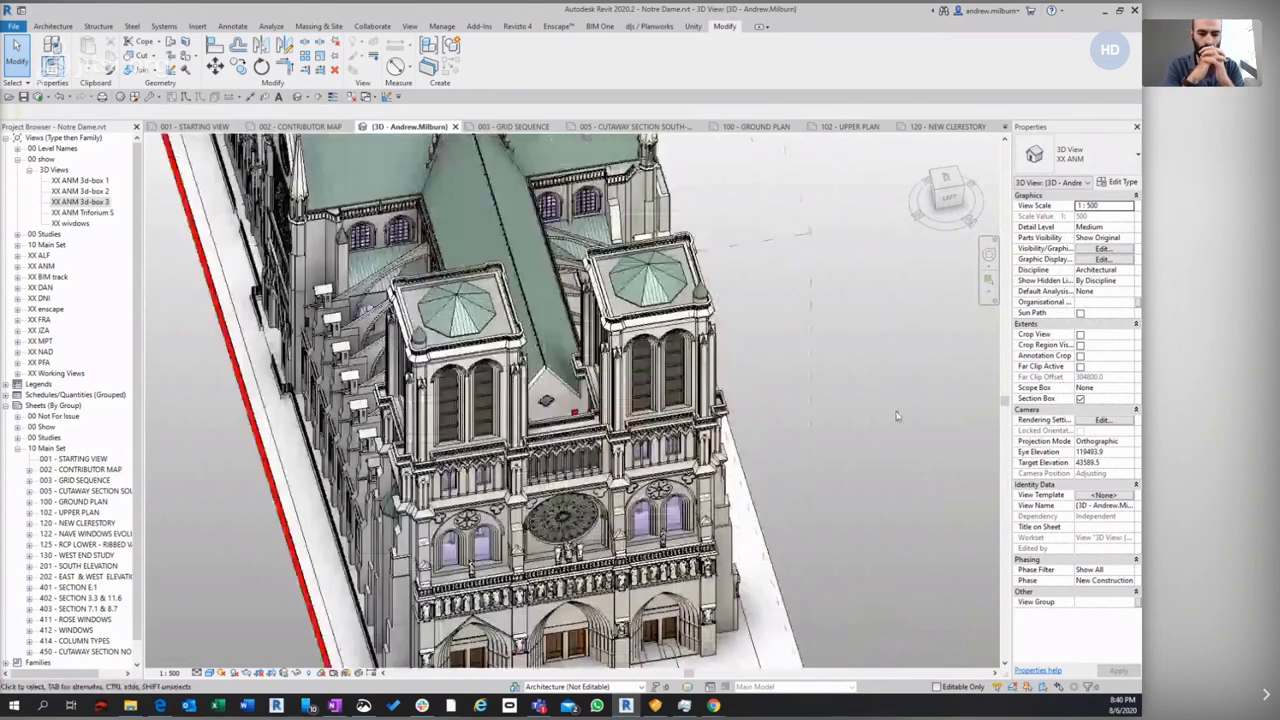
pyautogui.keyDown('shift'); pyautogui.moveTo(897, 416); pyautogui.dragTo(878, 463, button='middle'); pyautogui.keyUp('shift')
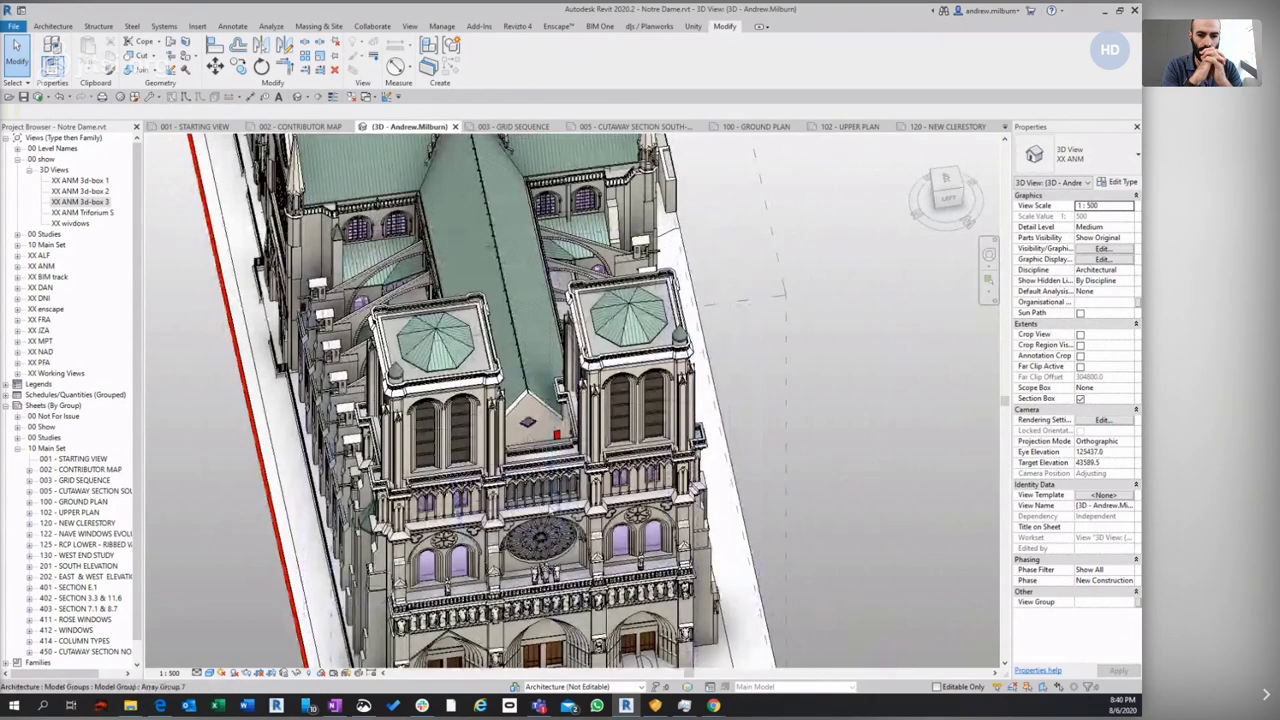
pyautogui.scroll(4, 550, 505)
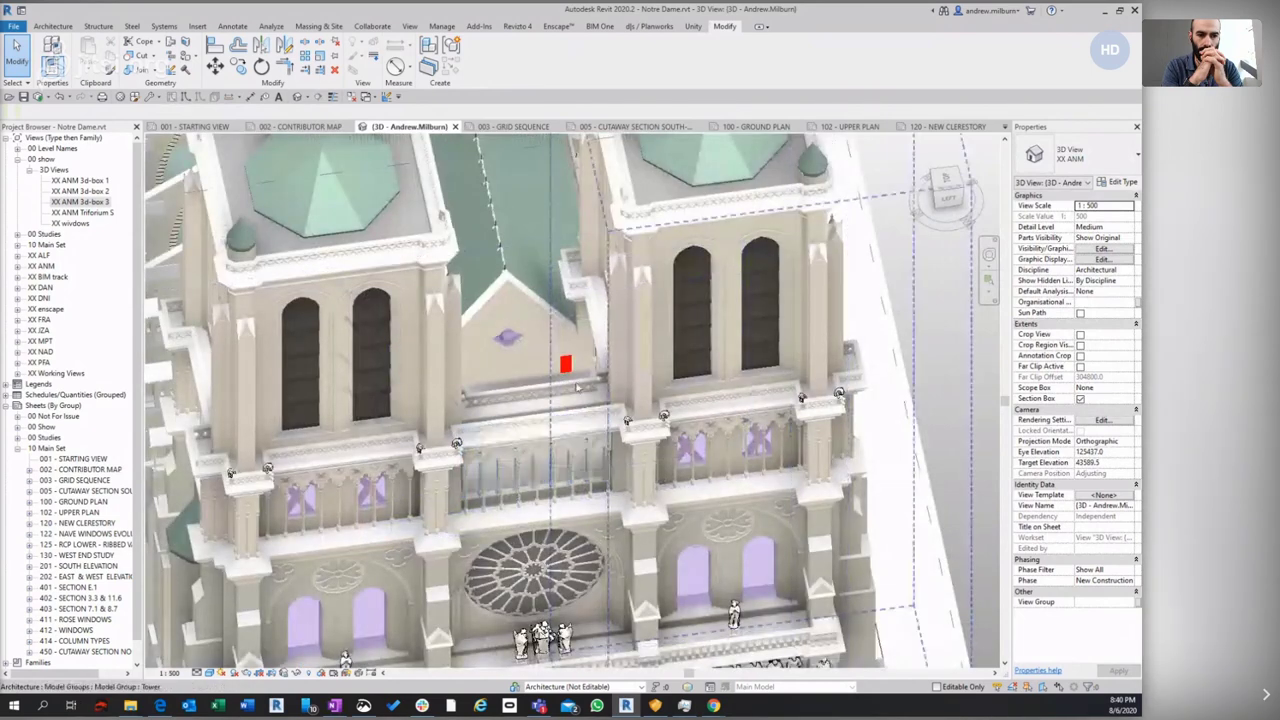
pyautogui.keyDown('shift'); pyautogui.moveTo(541, 381); pyautogui.dragTo(828, 424, button='middle'); pyautogui.keyUp('shift')
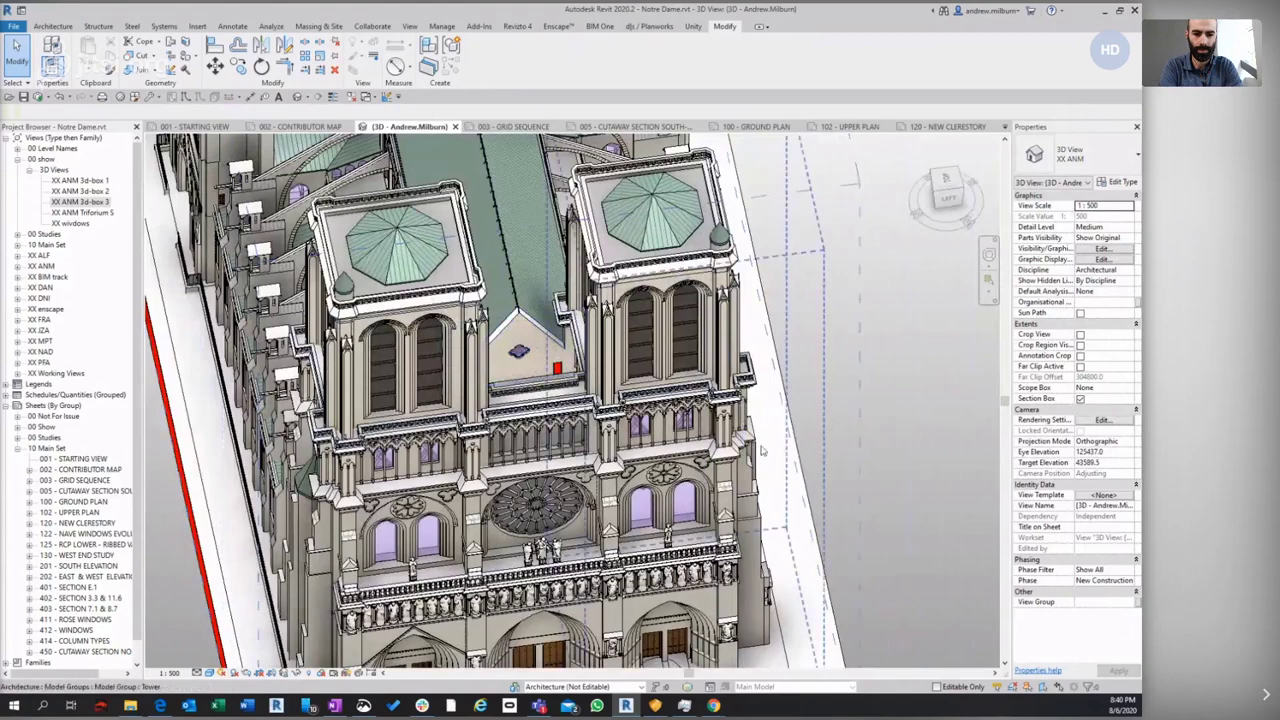
pyautogui.keyDown('shift'); pyautogui.moveTo(762, 451); pyautogui.dragTo(700, 405, button='middle'); pyautogui.keyUp('shift')
# Inspect the linked site model beneath the cathedral by selecting it, and clear the selection
pyautogui.scroll(-5, 700, 405)
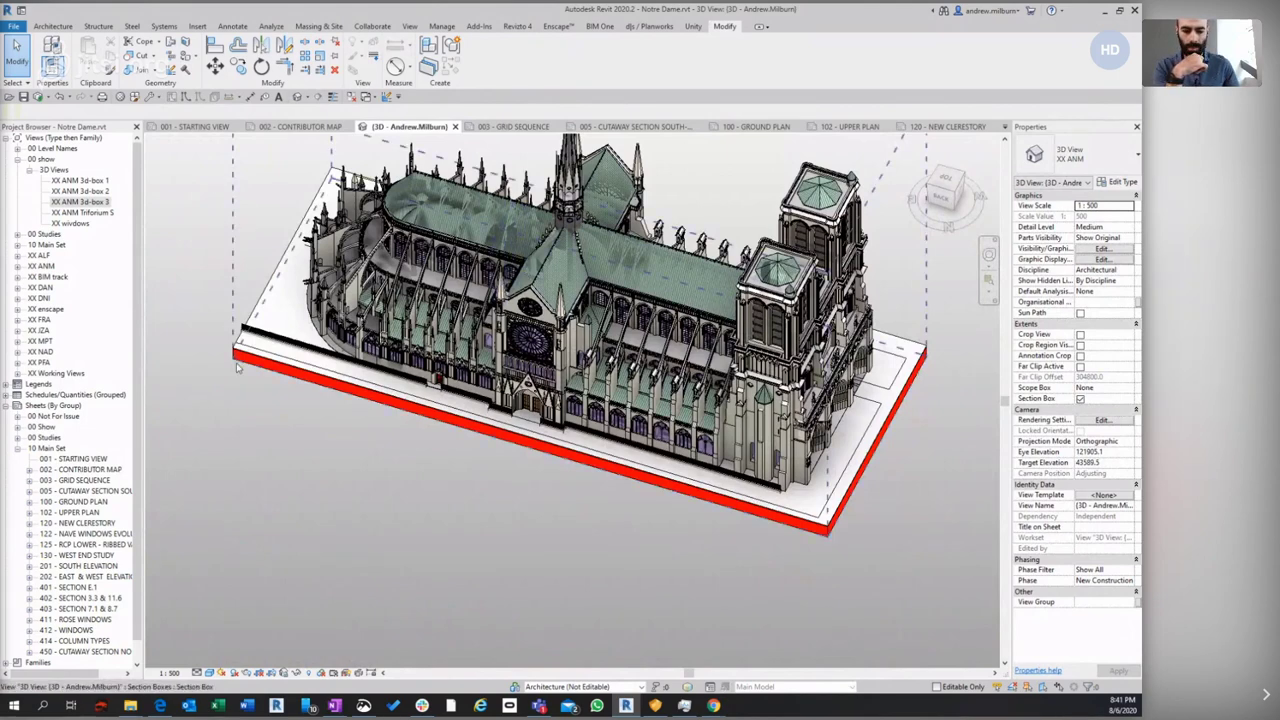
pyautogui.click(267, 360)
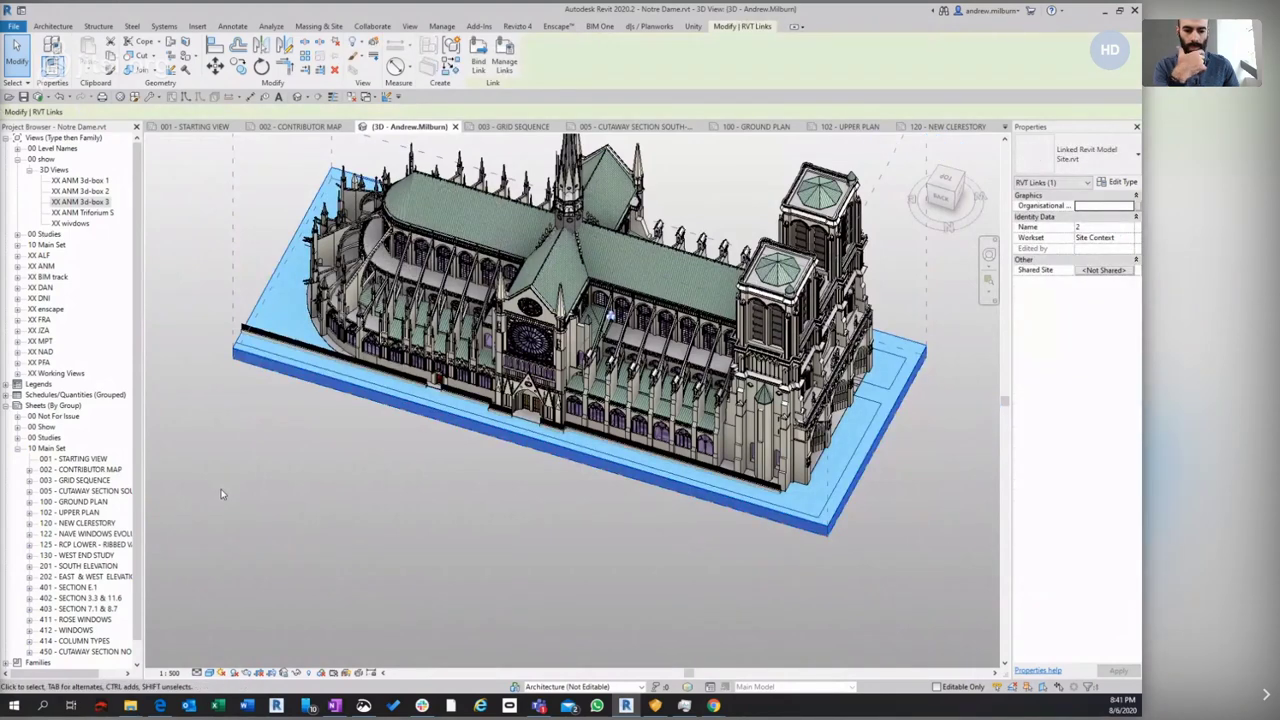
pyautogui.click(242, 466)
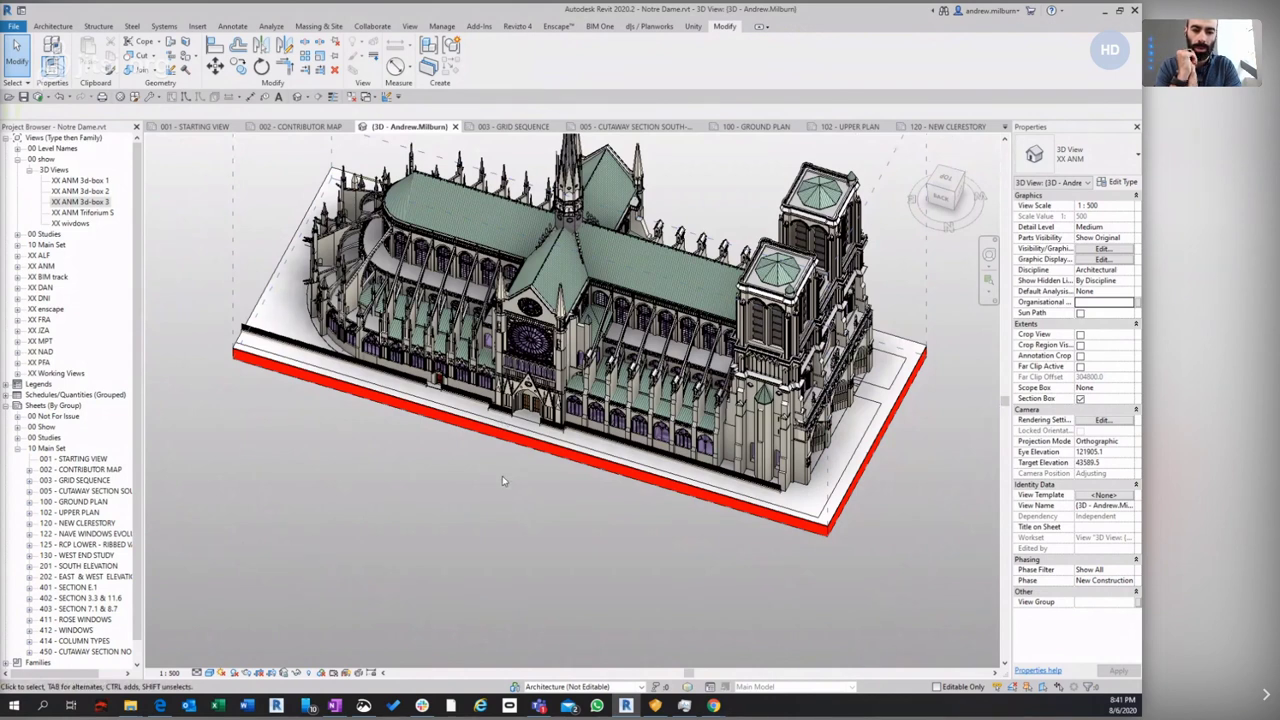
# Review the world map and the name and city table on sheet 002 - CONTRIBUTOR MAP, and return to the cathedral's 3D view
pyautogui.click(298, 128)
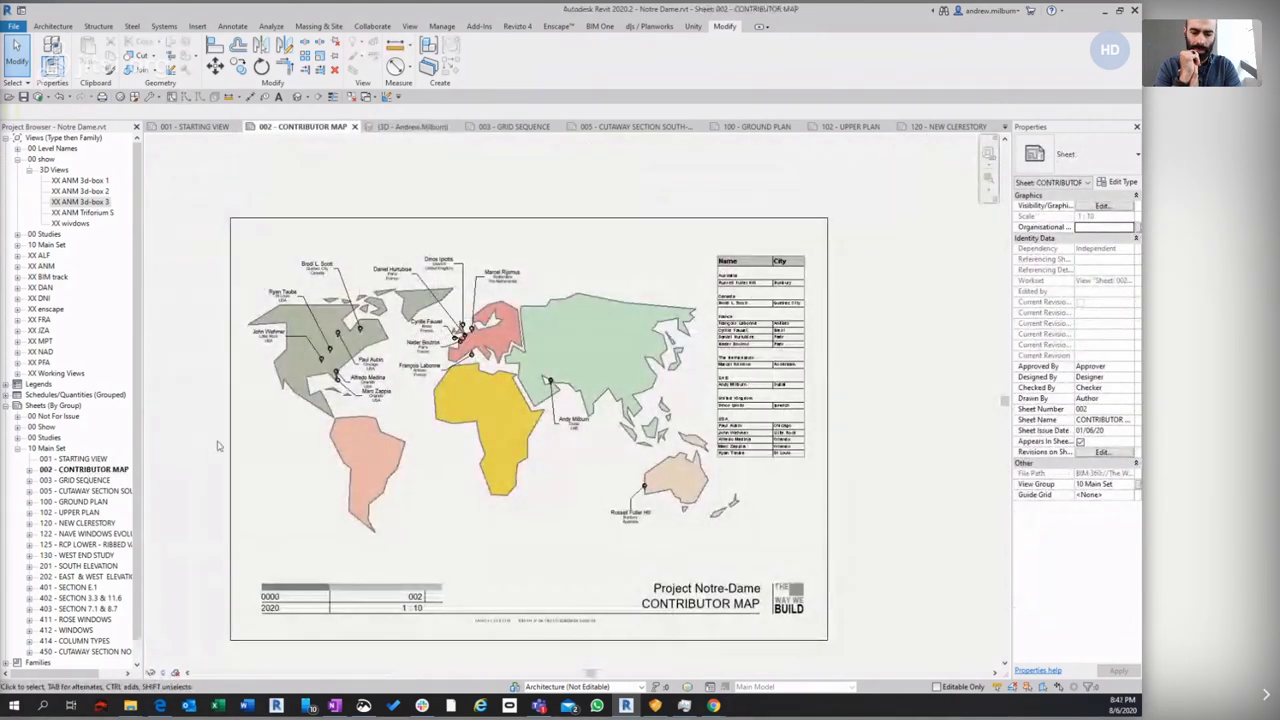
pyautogui.scroll(2, 451, 500)
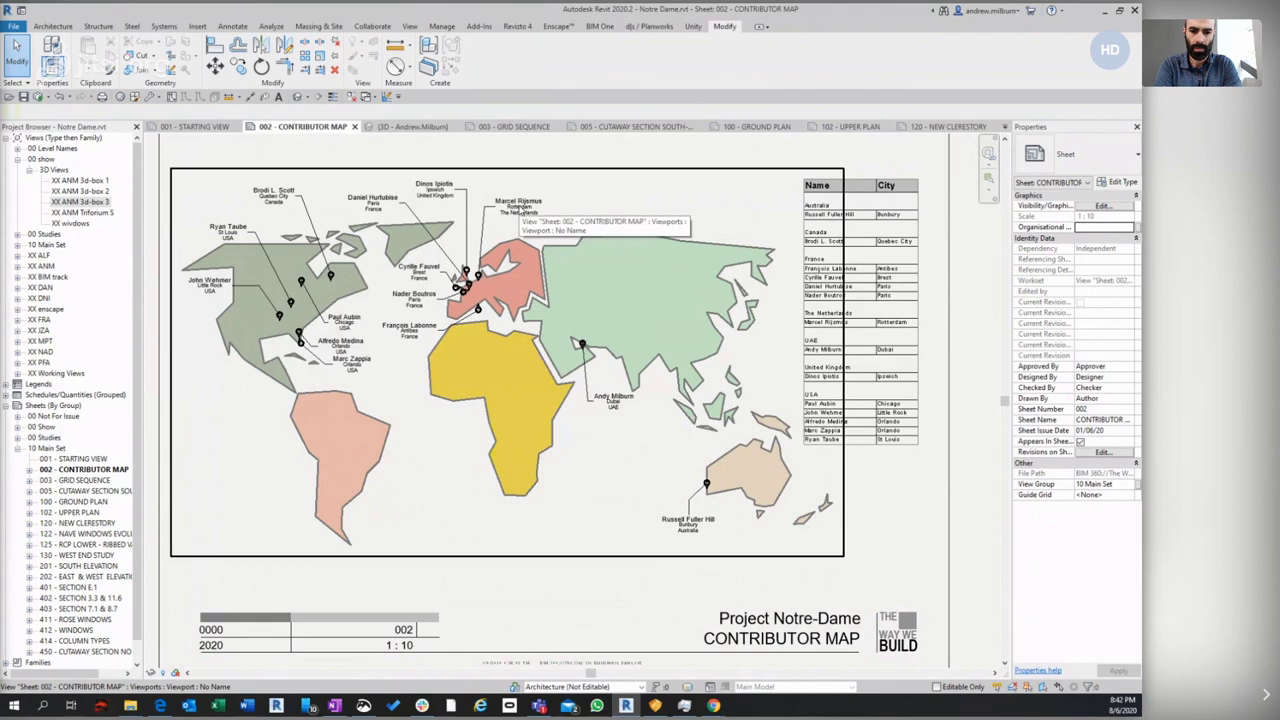
pyautogui.scroll(-2, 577, 238)
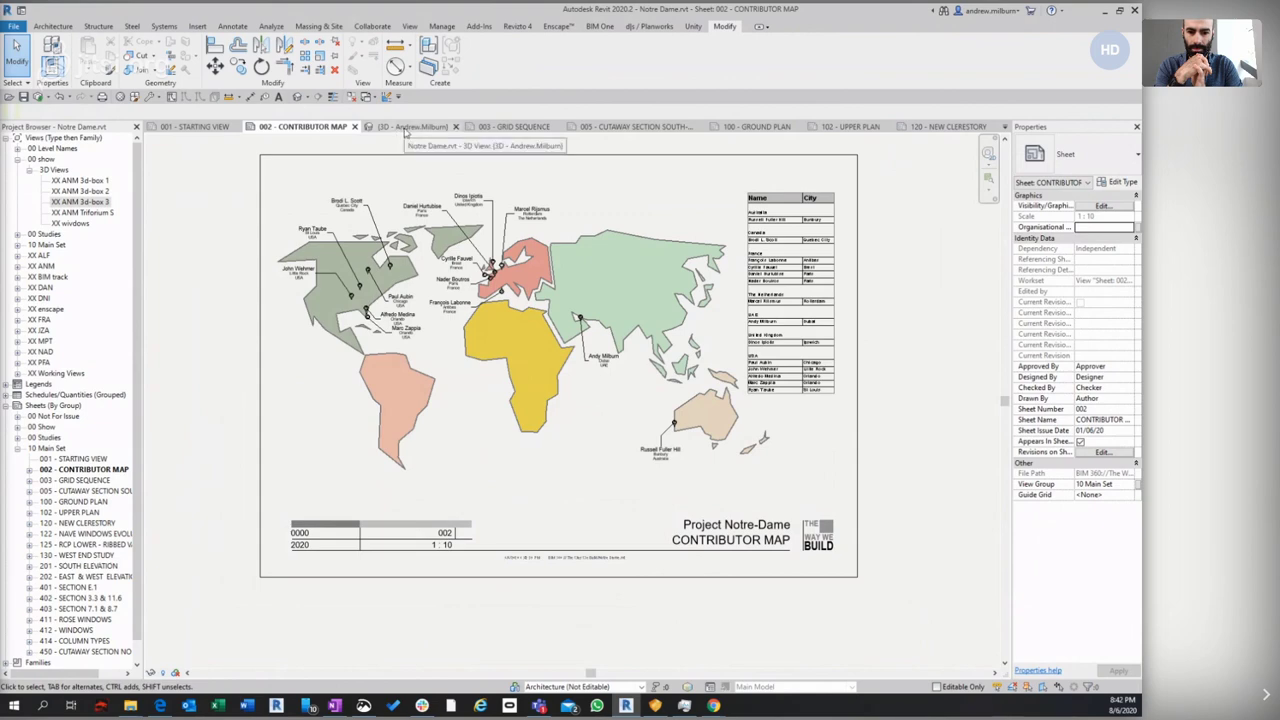
pyautogui.click(407, 128)
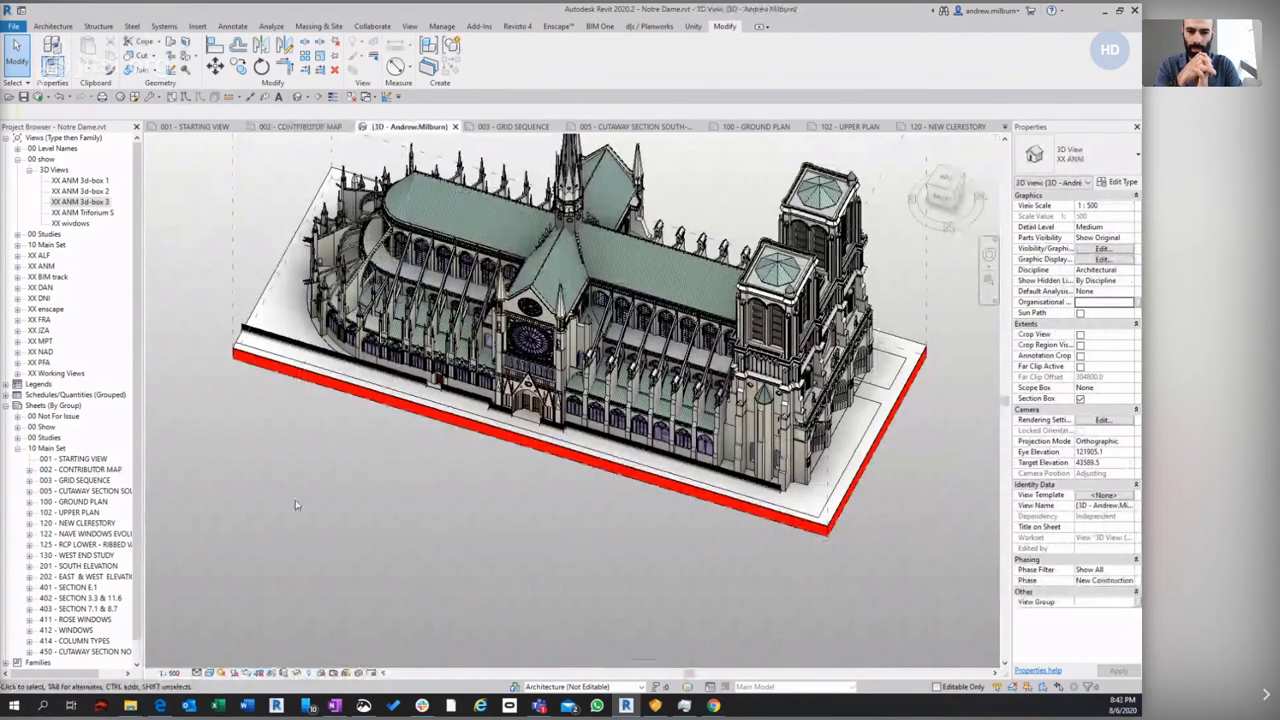
pyautogui.scroll(-1, 295, 505)
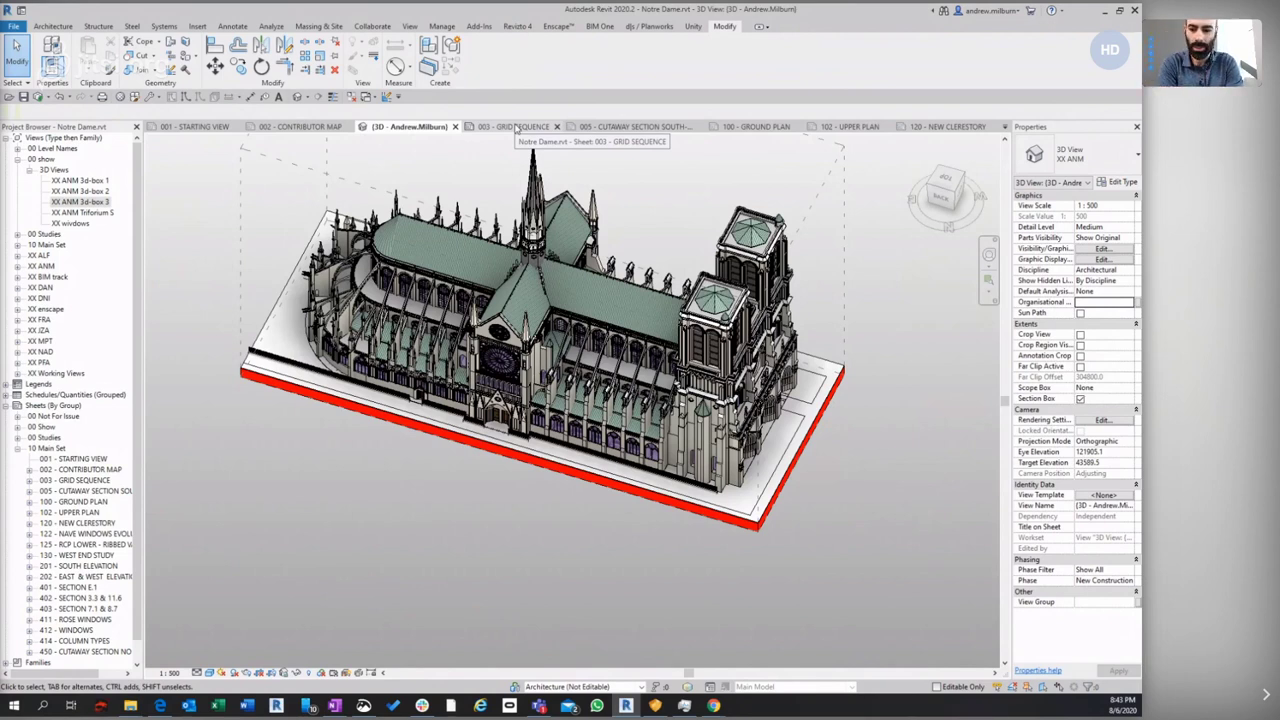
# Open sheet 003 - GRID SEQUENCE and view its complete layout of grid plans and notes
pyautogui.click(516, 127)
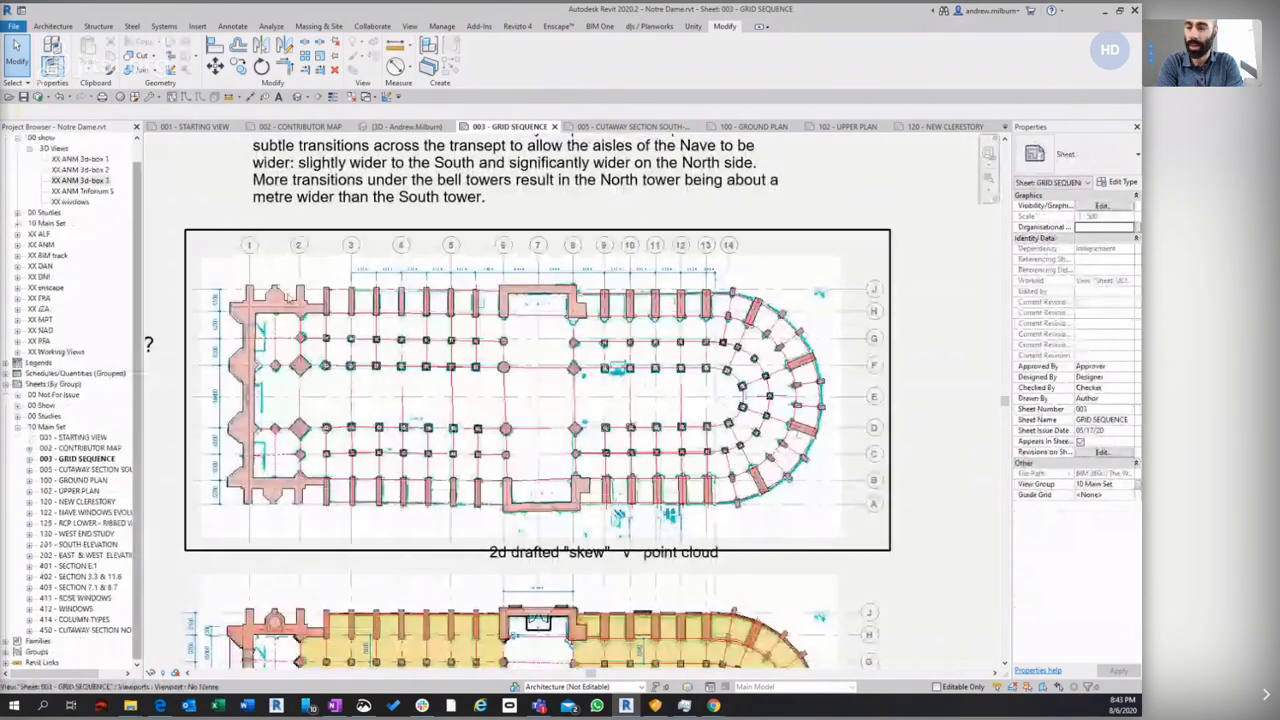
pyautogui.scroll(-5, 874, 464)
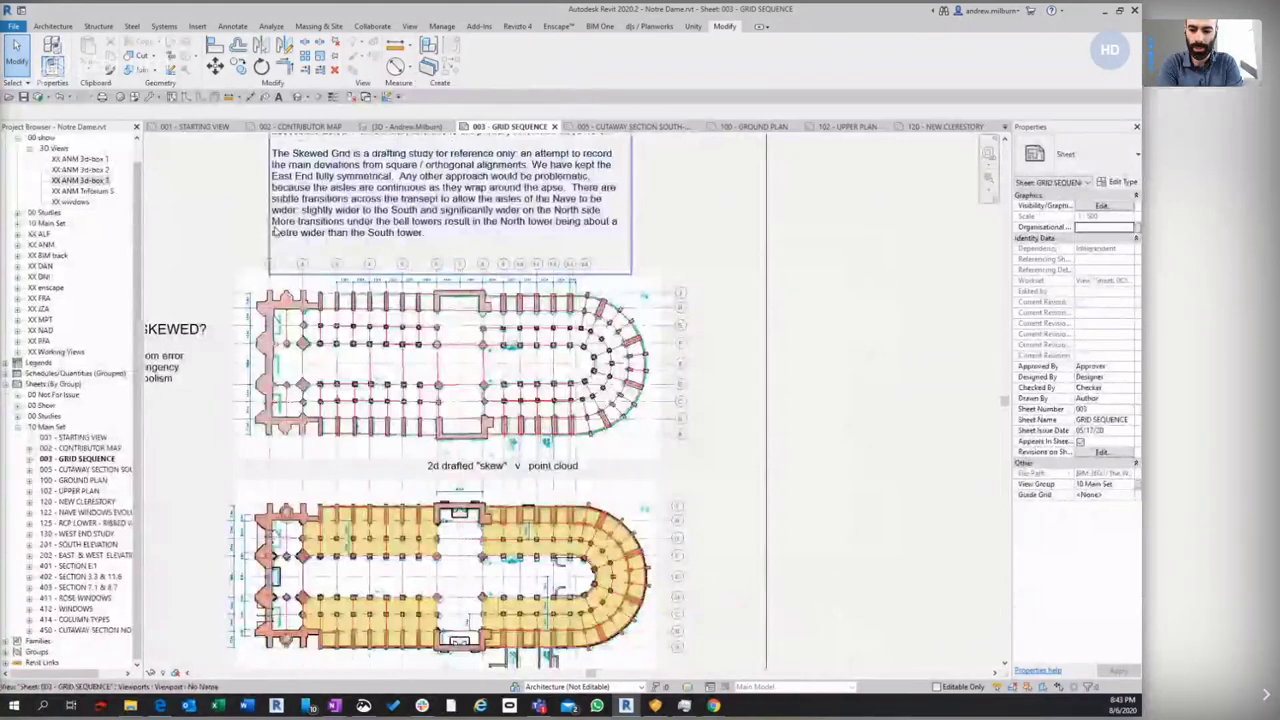
pyautogui.moveTo(874, 464); pyautogui.dragTo(917, 495, button='middle')
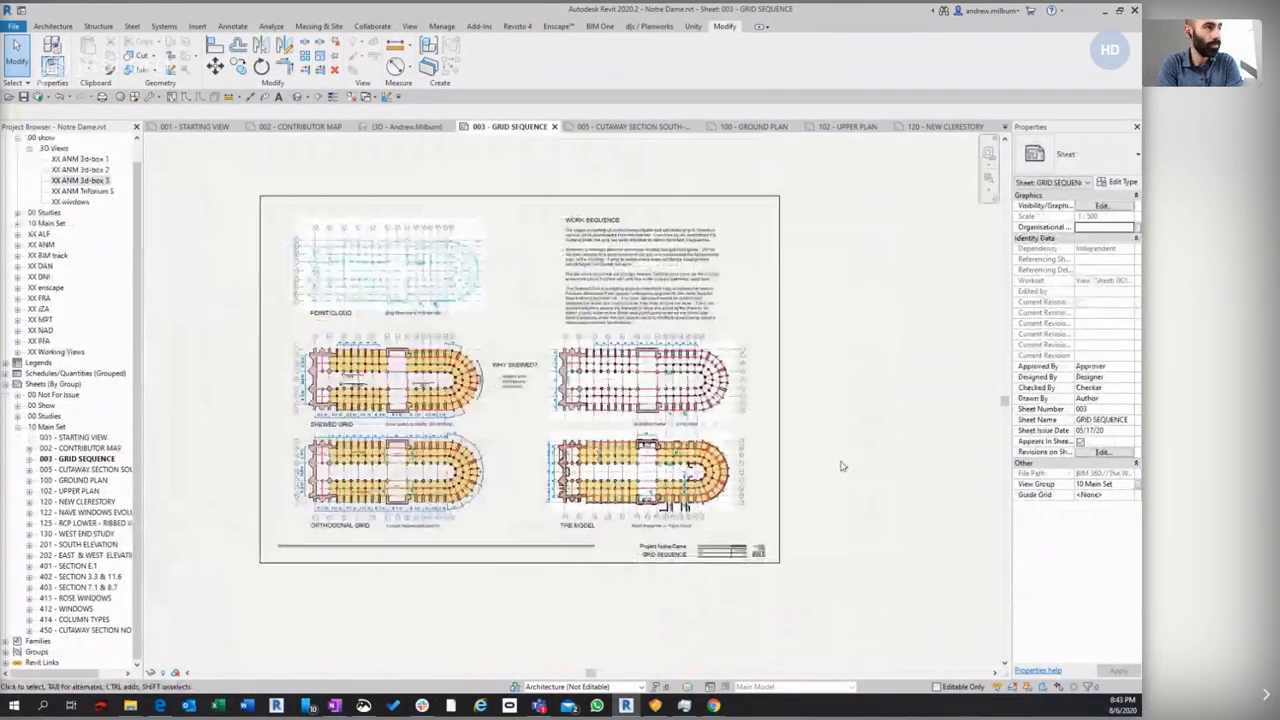
pyautogui.scroll(1, 218, 317)
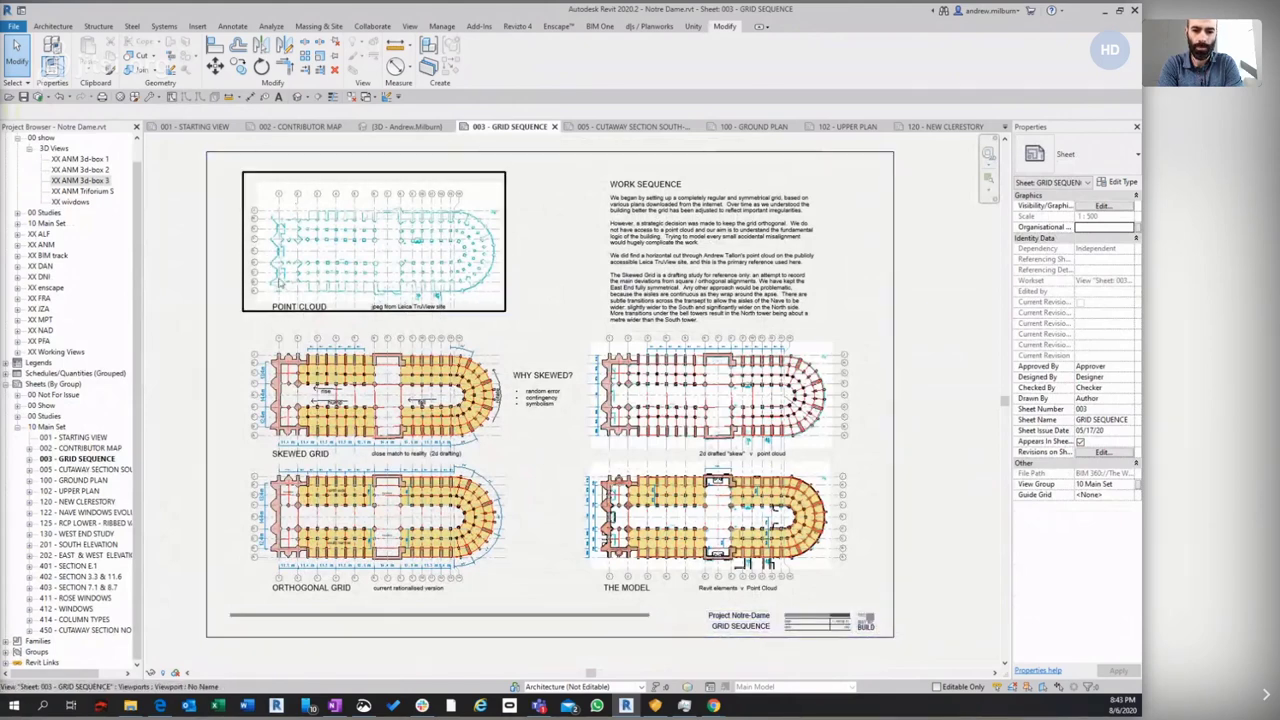
# Inspect the POINT CLOUD viewport on the grid sequence sheet and examine its plan up close with the skewed grid
pyautogui.click(508, 302)
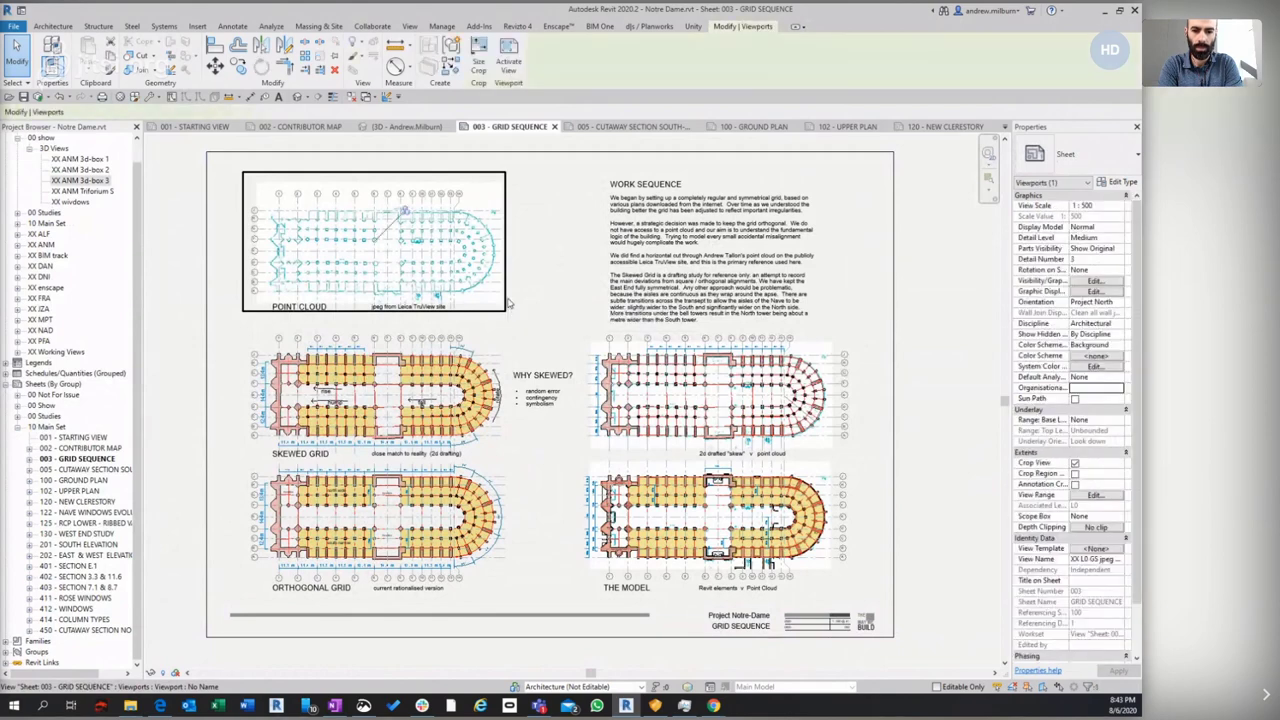
pyautogui.click(168, 296)
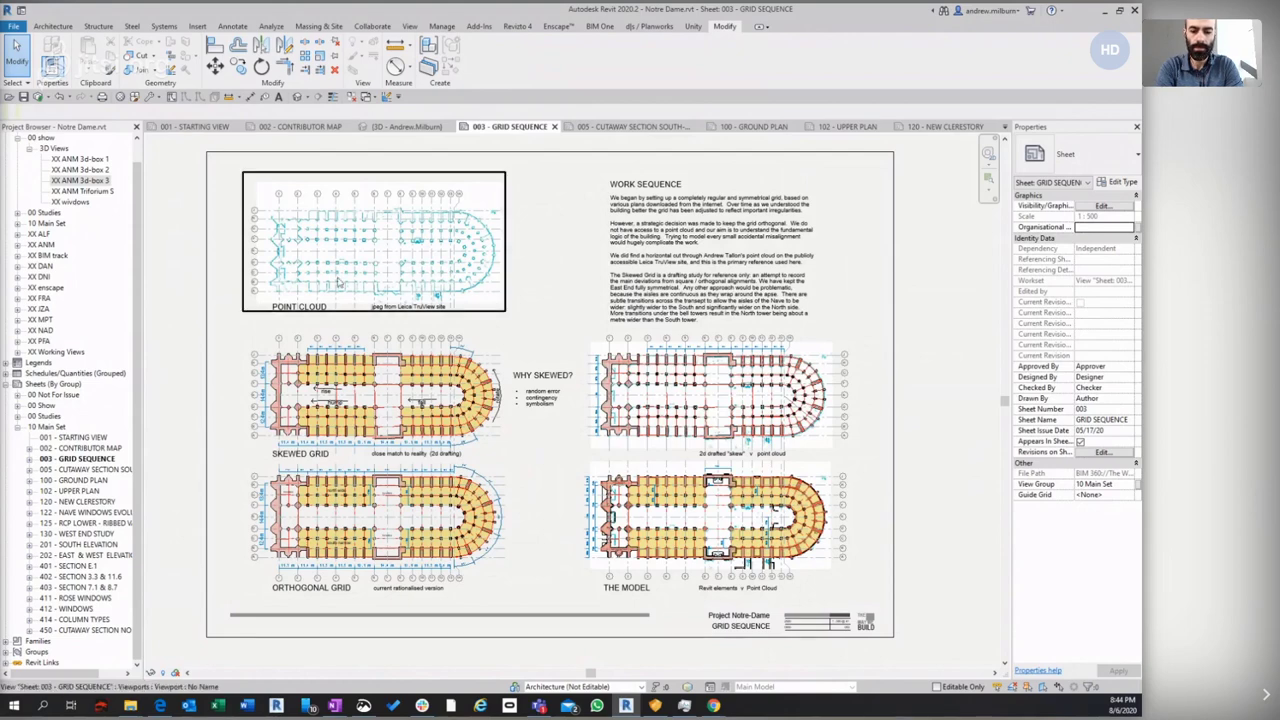
pyautogui.scroll(2, 348, 224)
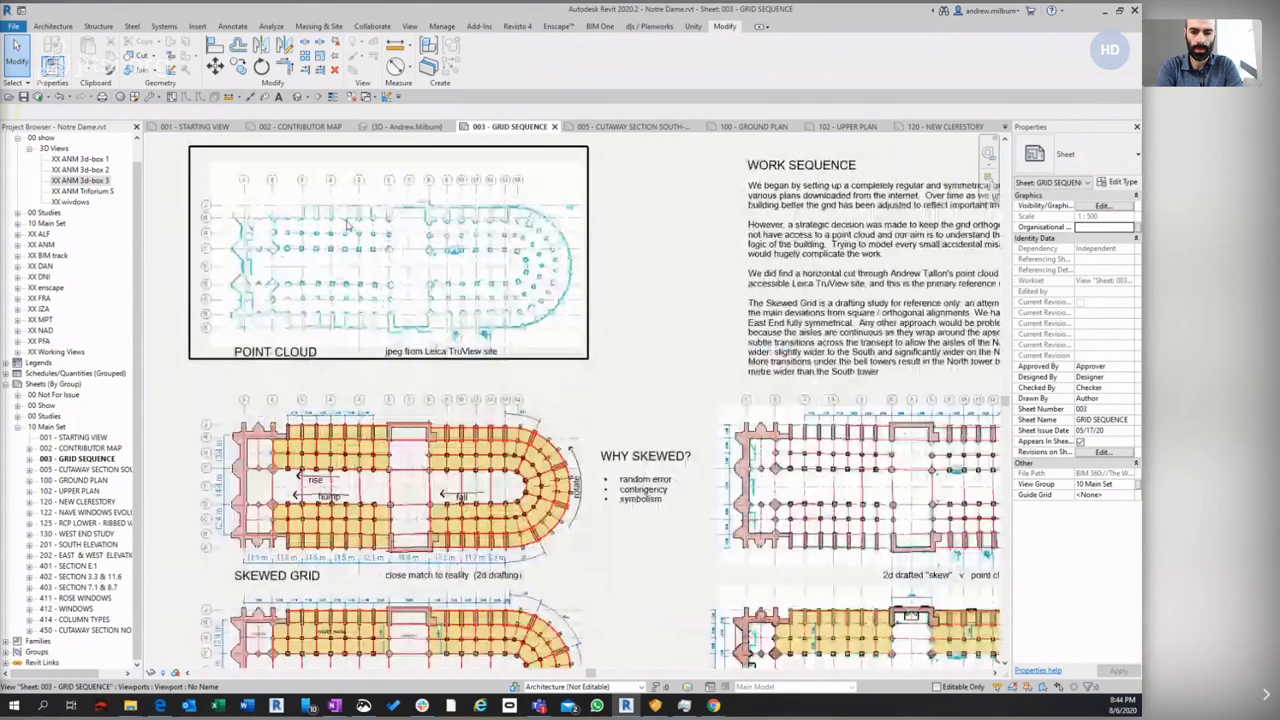
pyautogui.scroll(1, 348, 224)
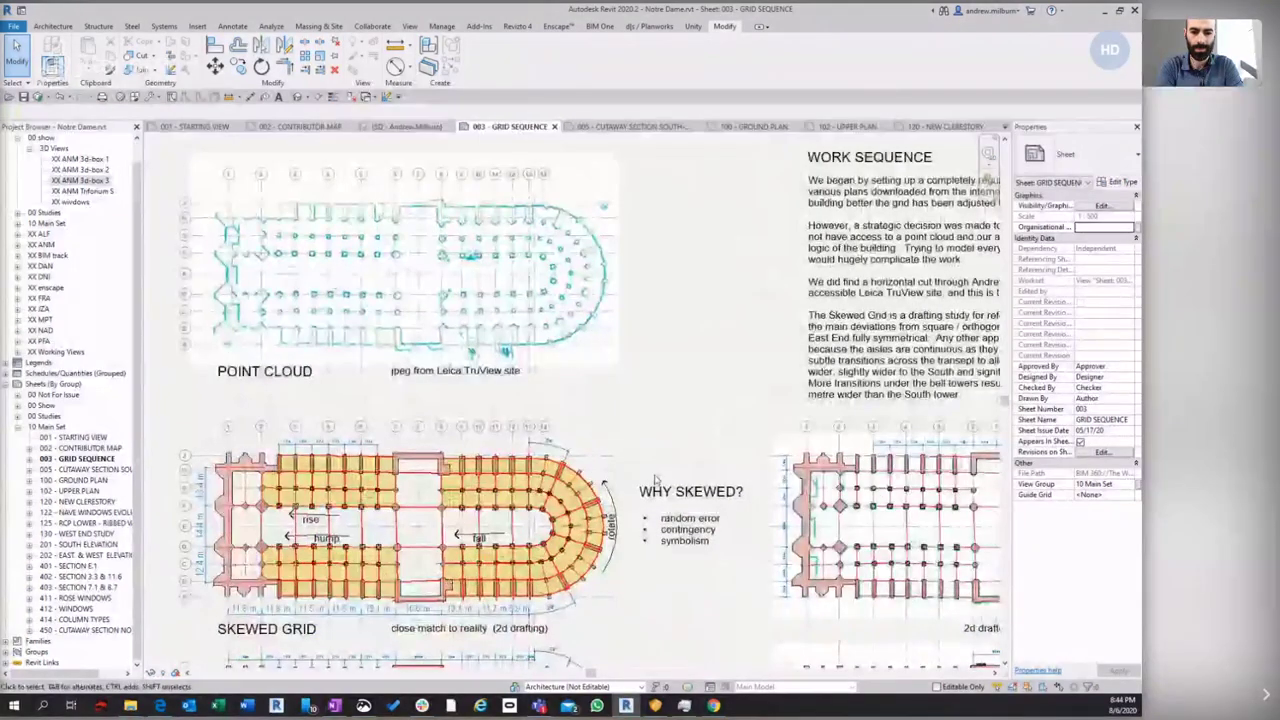
# Compare the POINT CLOUD and SKEWED GRID viewports by selecting each, then view the whole grid sequence layout
pyautogui.scroll(-1, 670, 604)
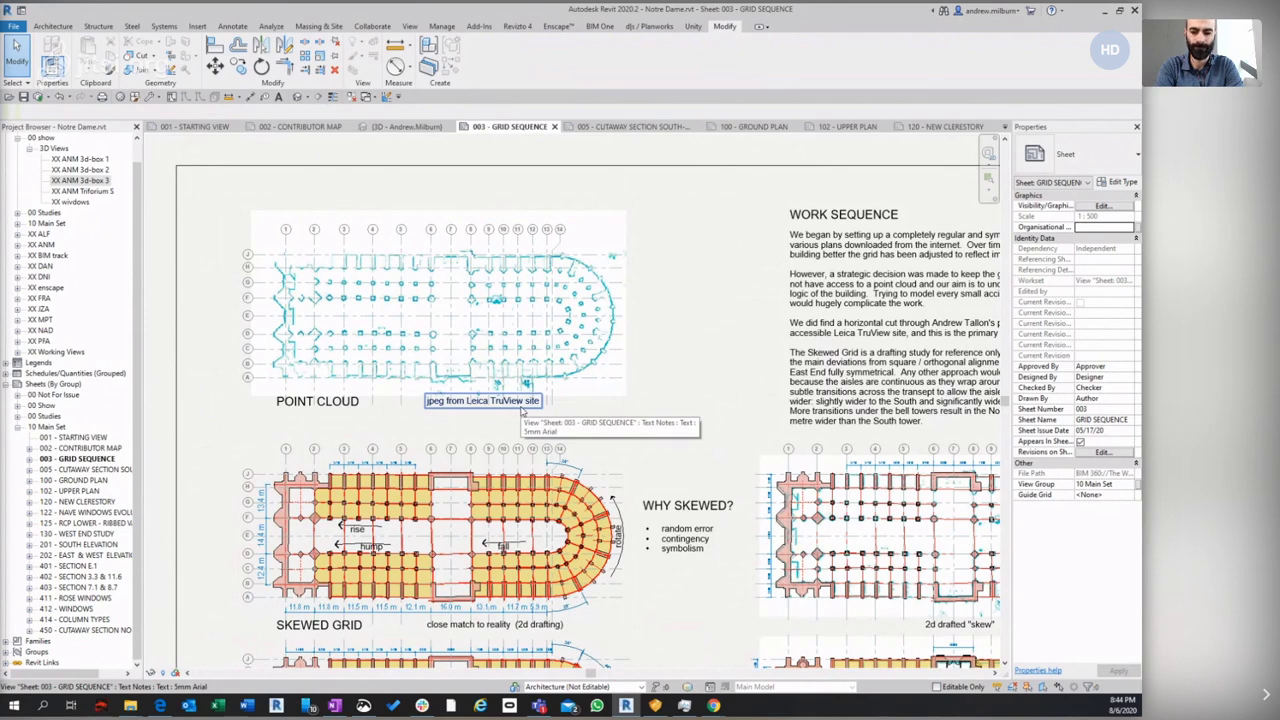
pyautogui.rightClick(448, 430)
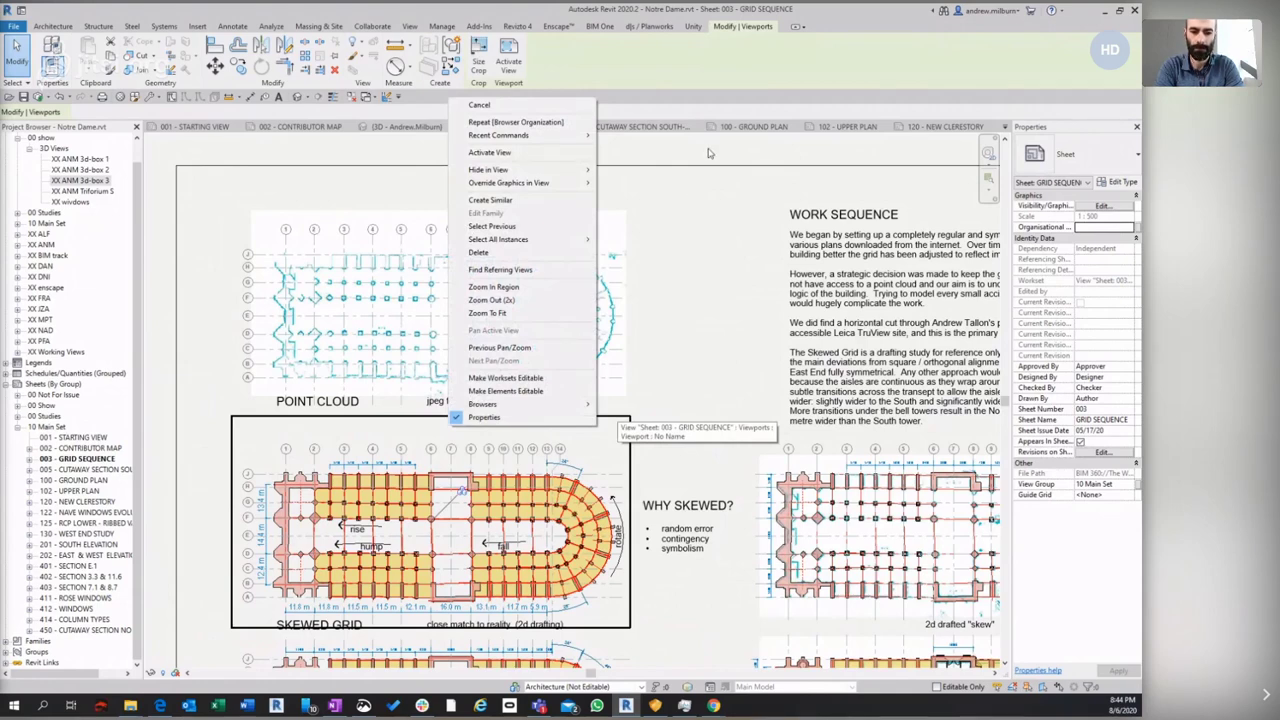
pyautogui.press('Escape')
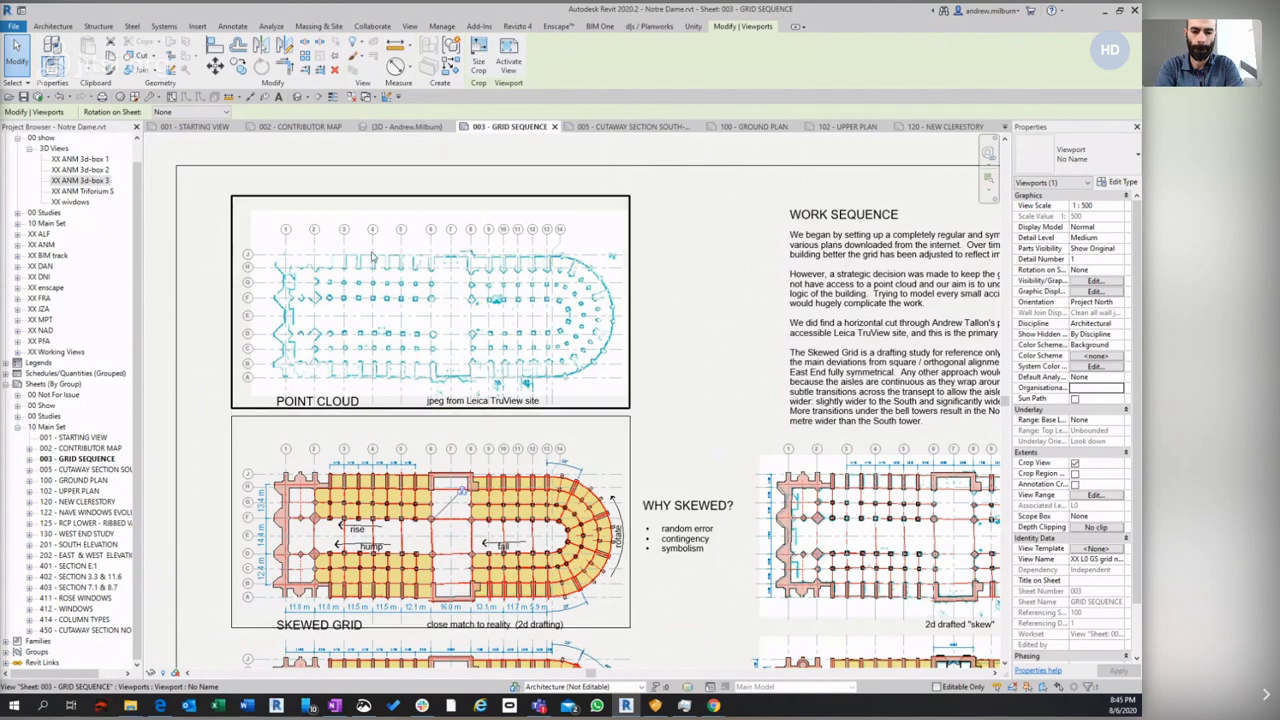
pyautogui.scroll(-2, 220, 249)
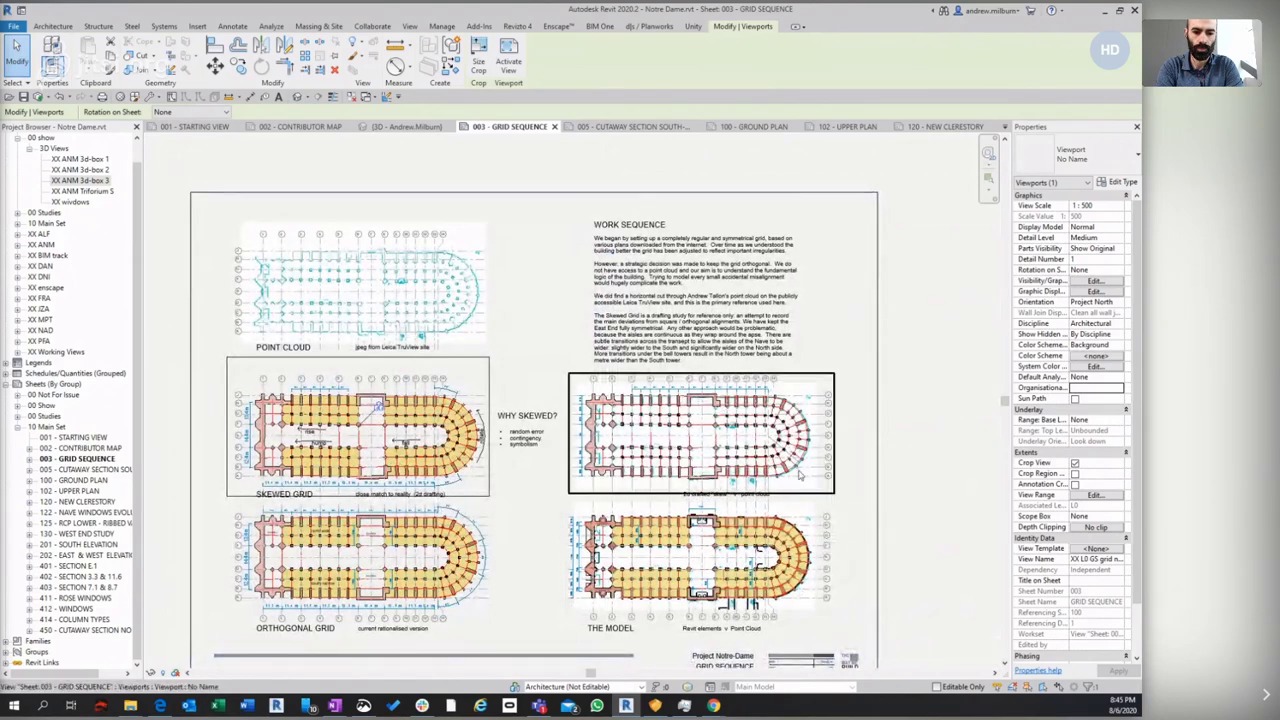
# Examine the 2d drafted "skew" v point cloud plan up close and activate its viewport
pyautogui.scroll(2, 799, 476)
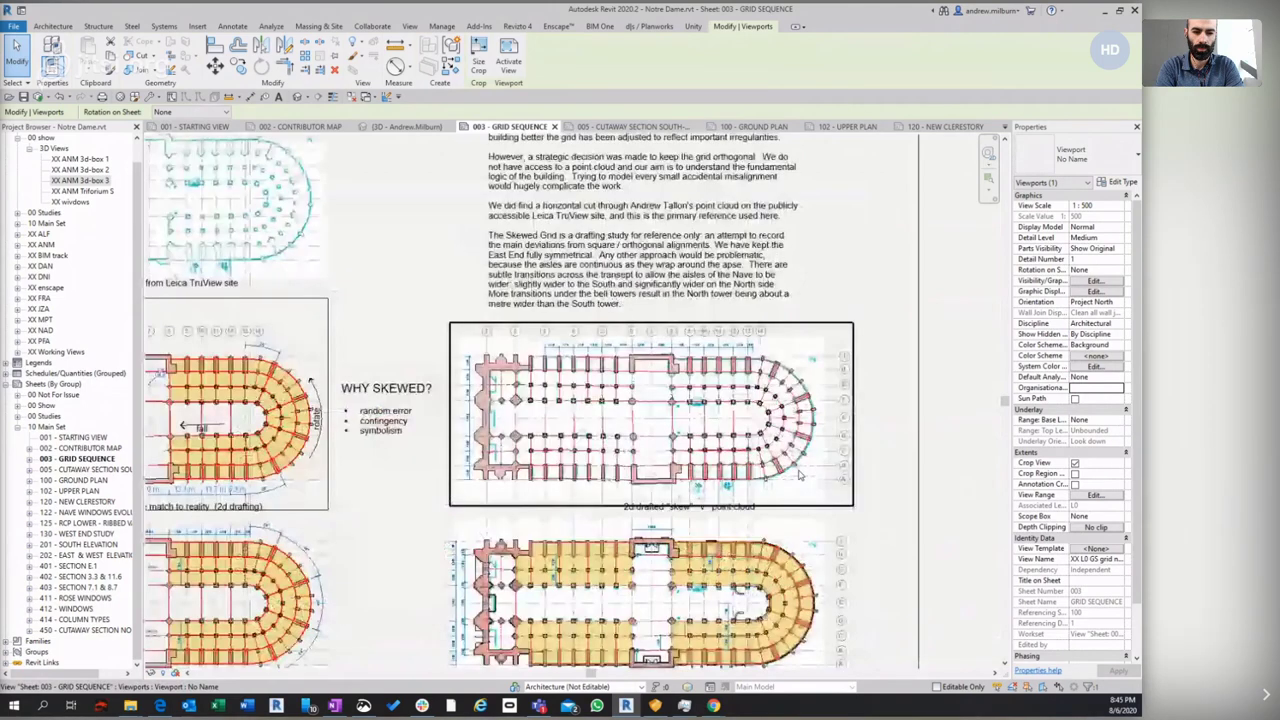
pyautogui.scroll(4, 799, 476)
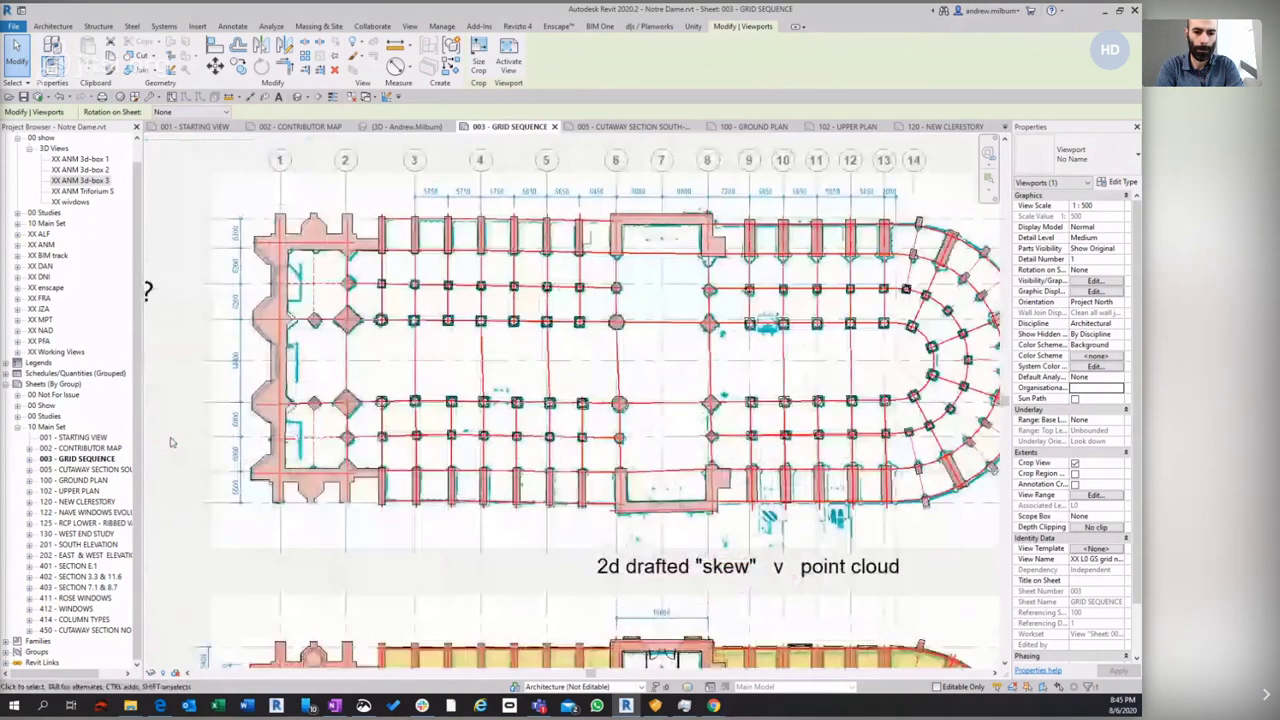
pyautogui.doubleClick(290, 510)
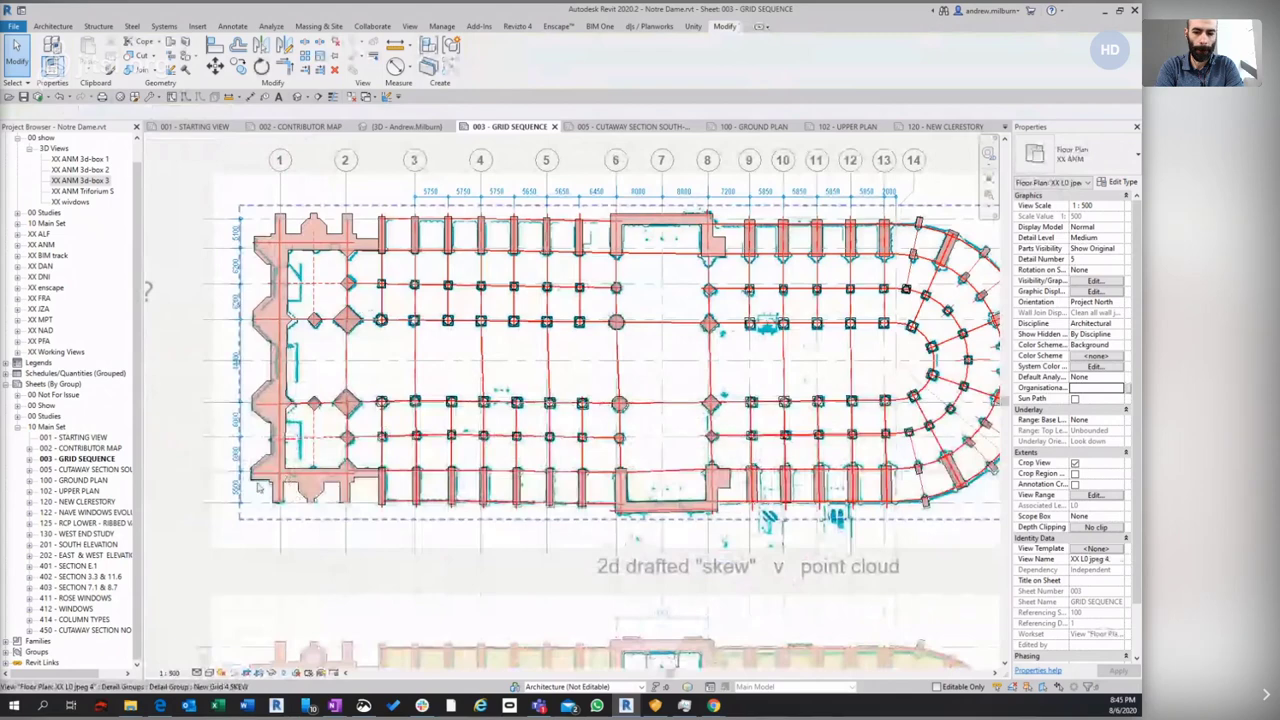
# Select the New Grid 4 SKEW detail group, inspect it in group edit mode, and cancel the group editing
pyautogui.click(258, 487)
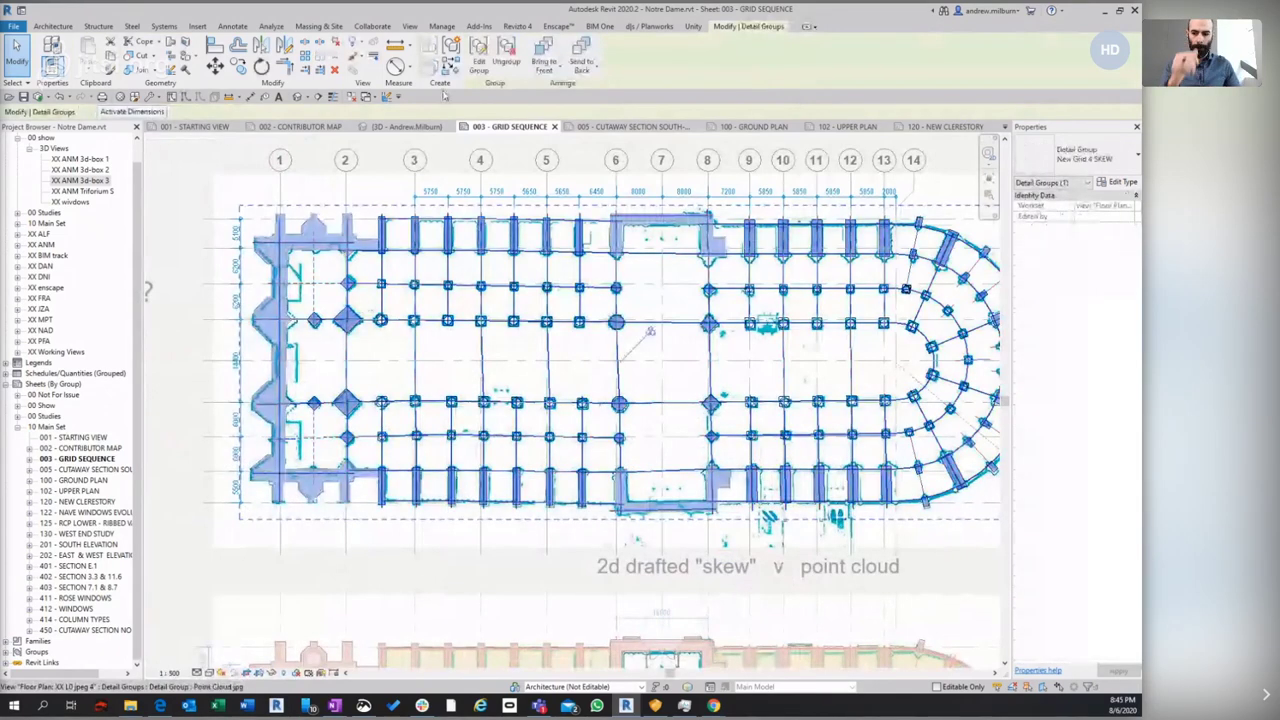
pyautogui.click(479, 55)
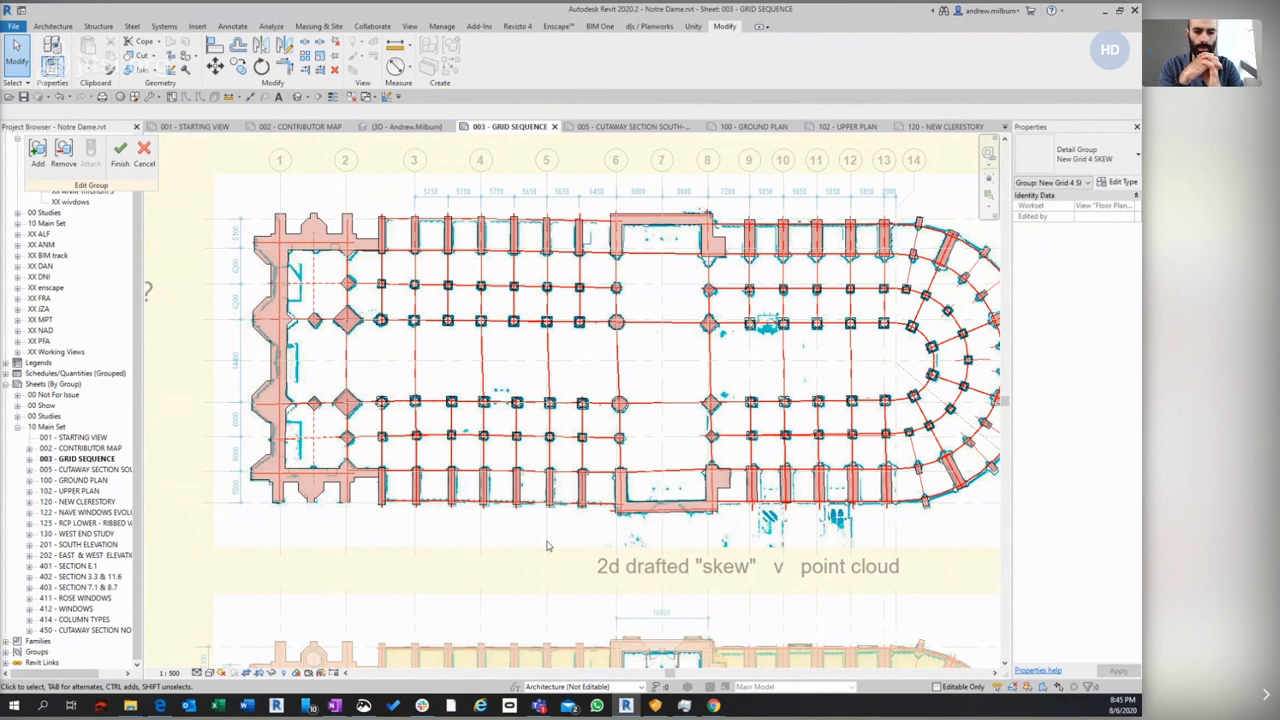
pyautogui.scroll(-3, 532, 545)
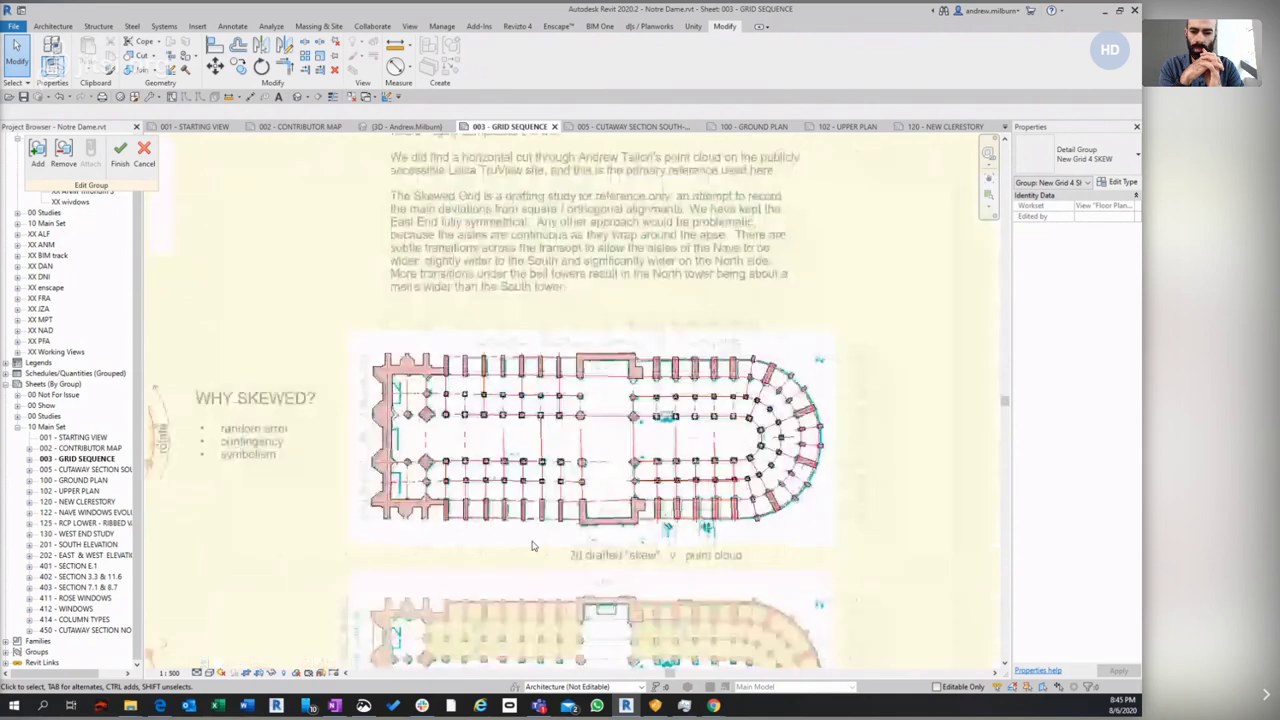
pyautogui.click(144, 157)
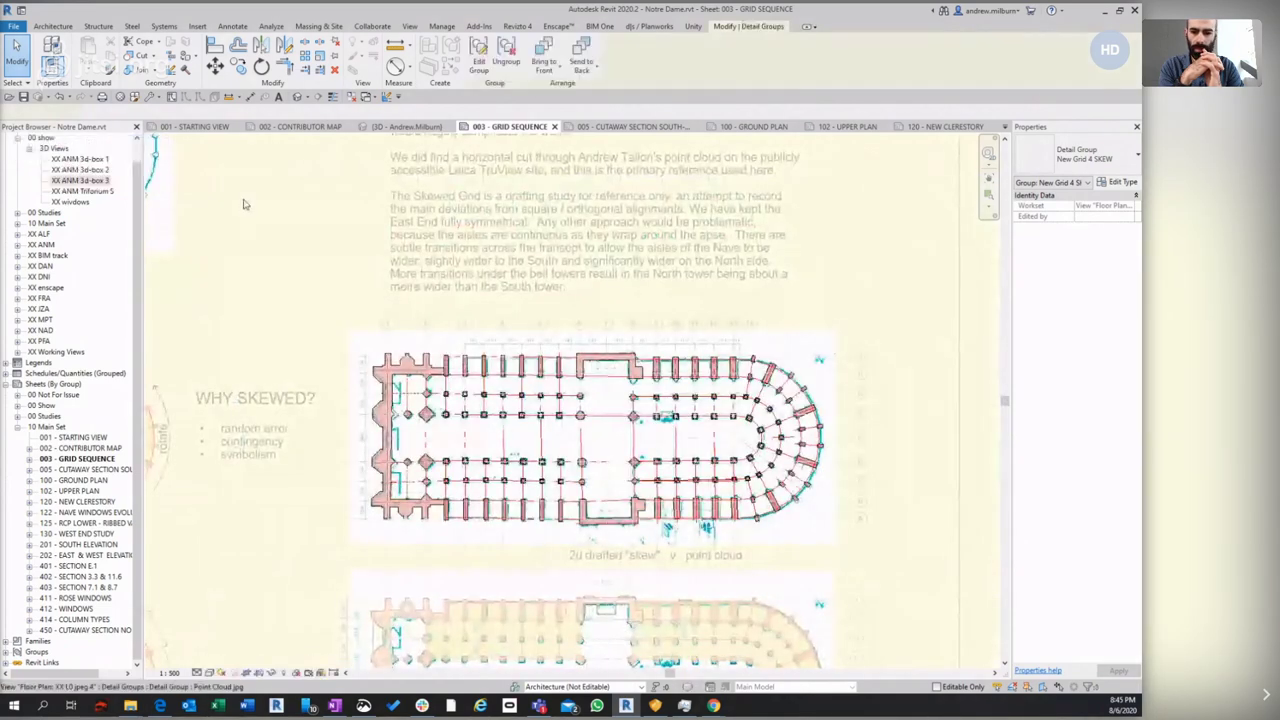
# View the skew grid over the point cloud, clear the group selection, and deactivate the viewport to return to the sheet
pyautogui.scroll(3, 440, 410)
pyautogui.scroll(-4, 440, 410)
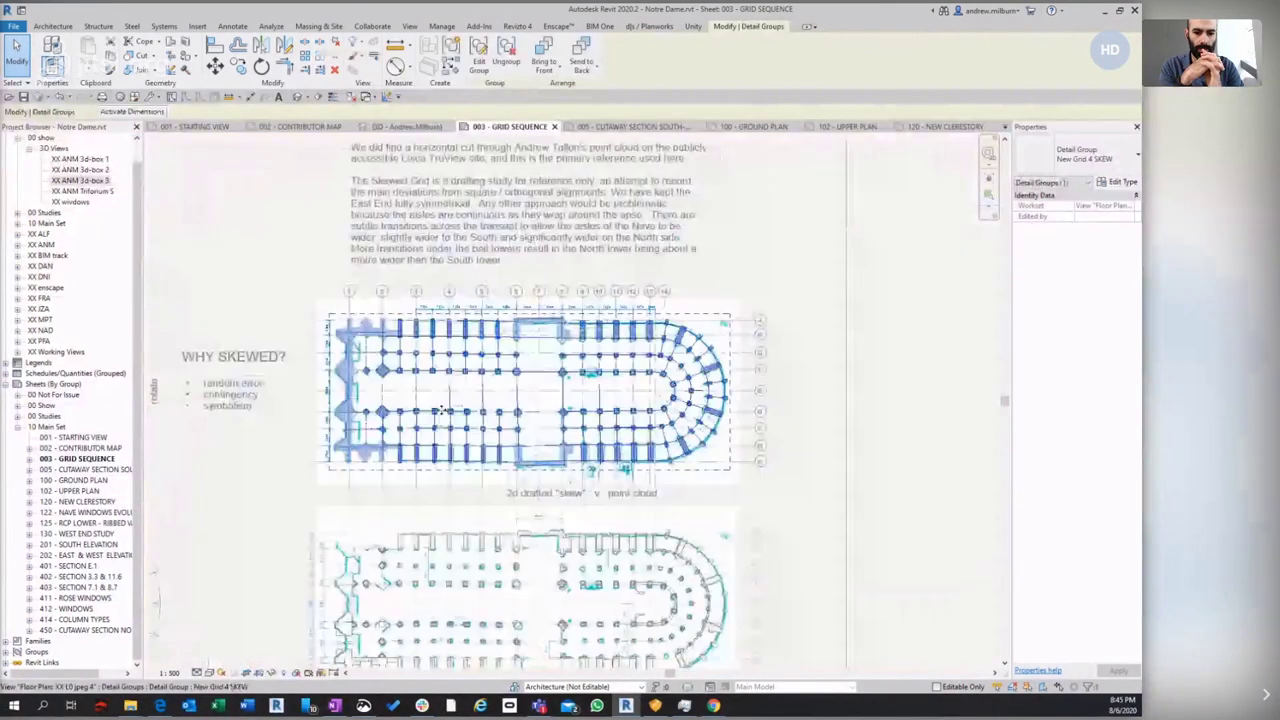
pyautogui.click(886, 408)
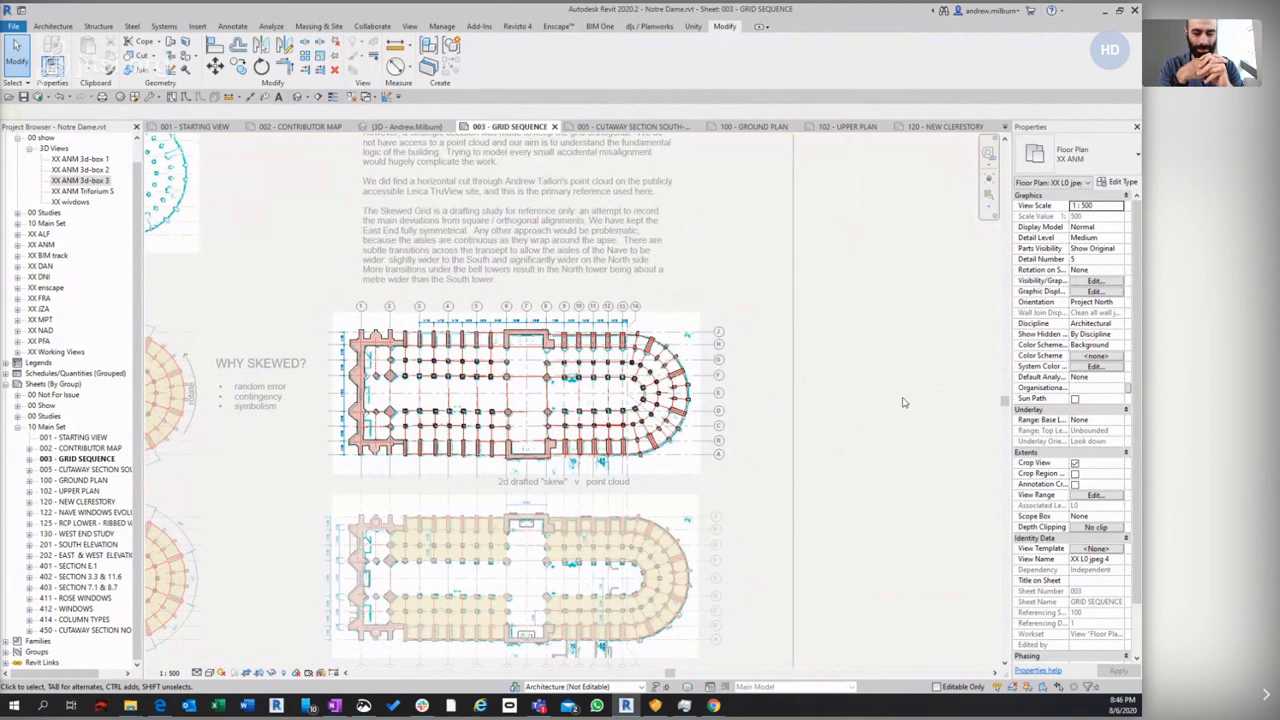
pyautogui.scroll(-1, 902, 403)
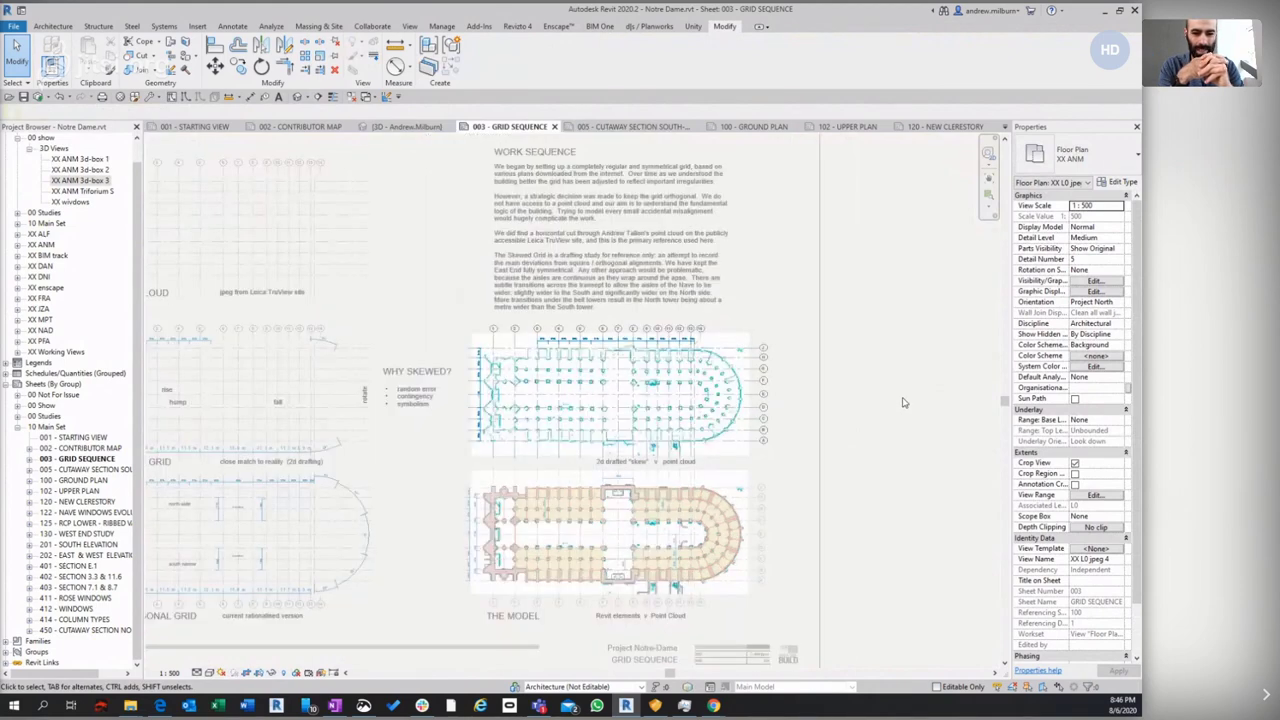
pyautogui.doubleClick(890, 403)
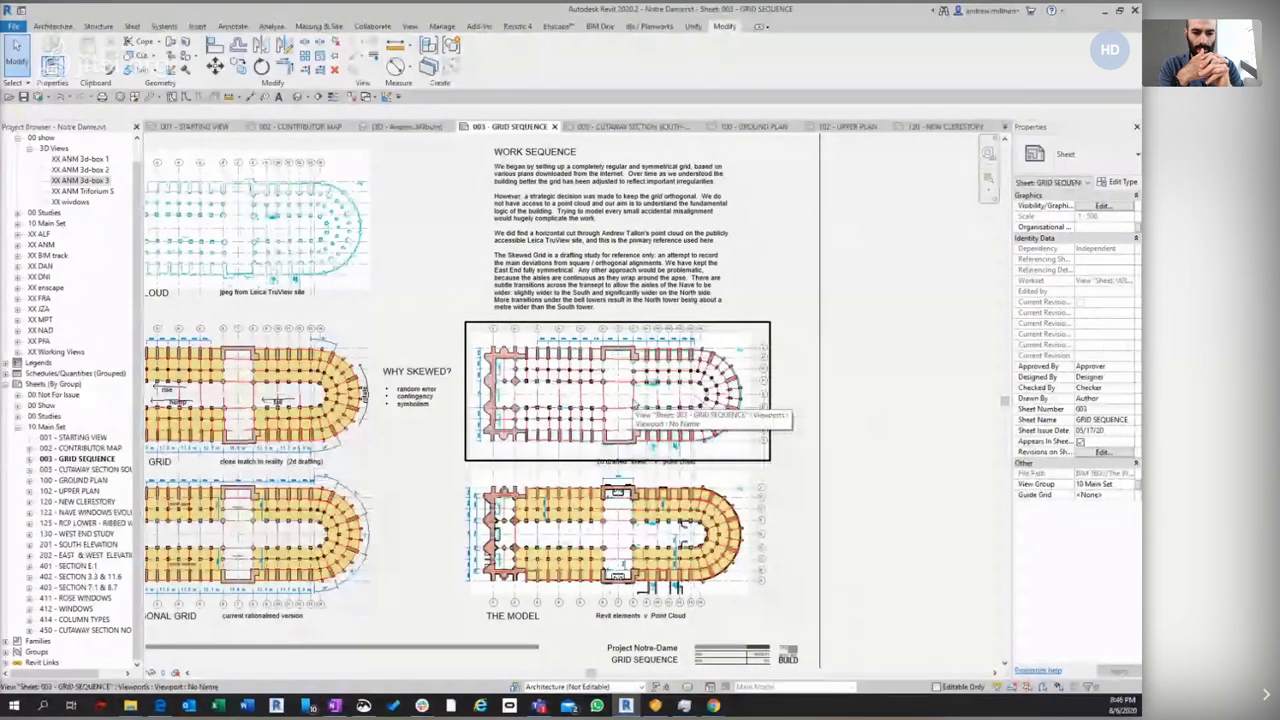
# Compare the ORTHOGONAL GRID plan with the SKEWED GRID plan above it on the sheet
pyautogui.scroll(-2, 915, 520)
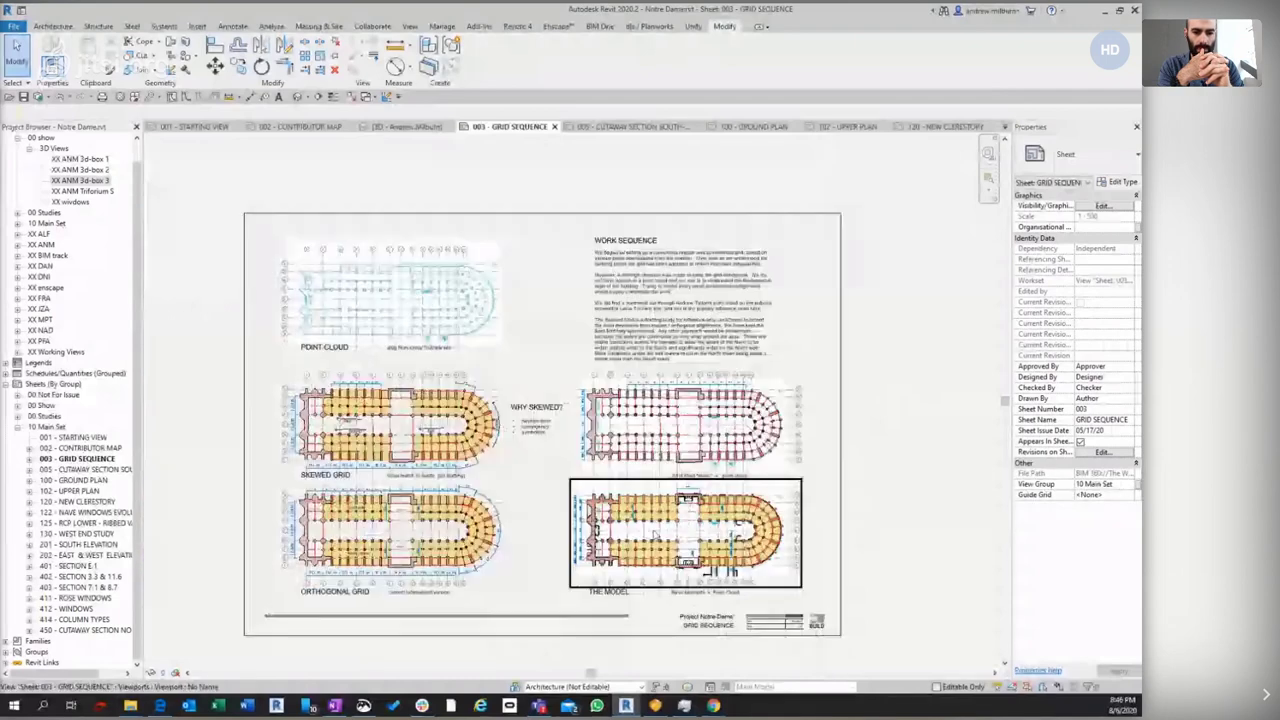
pyautogui.scroll(1, 357, 533)
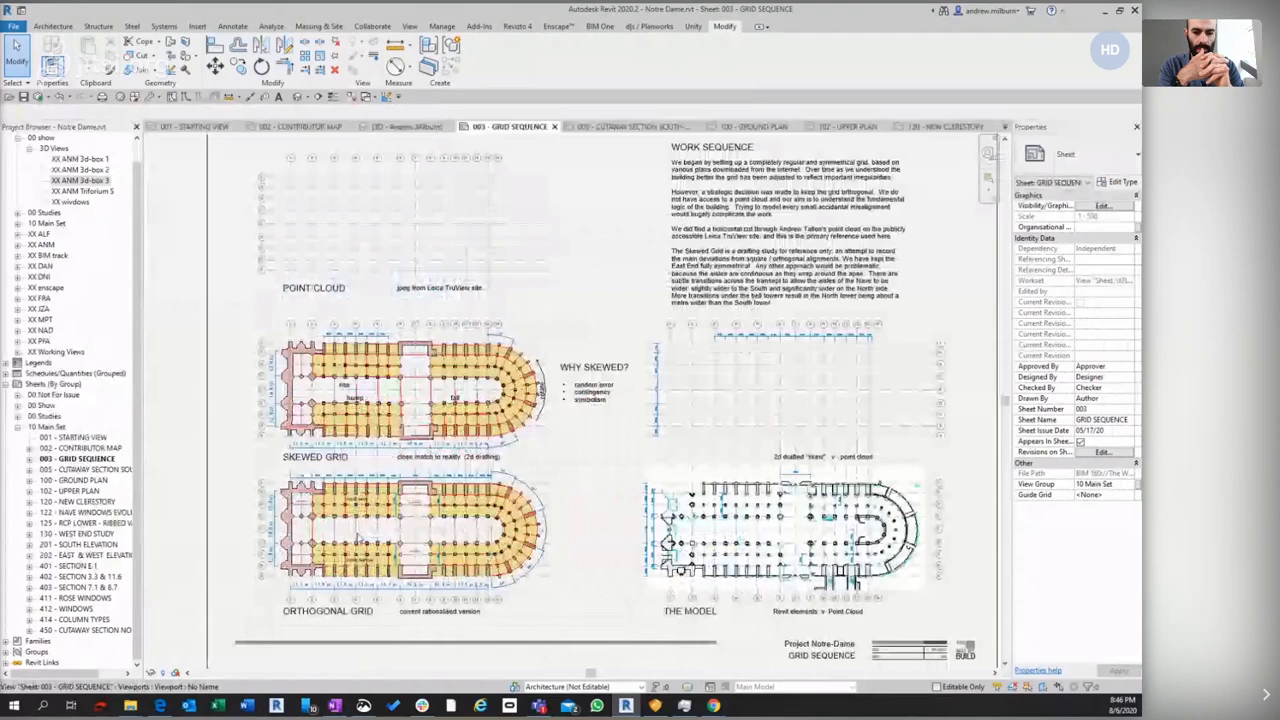
pyautogui.scroll(2, 357, 545)
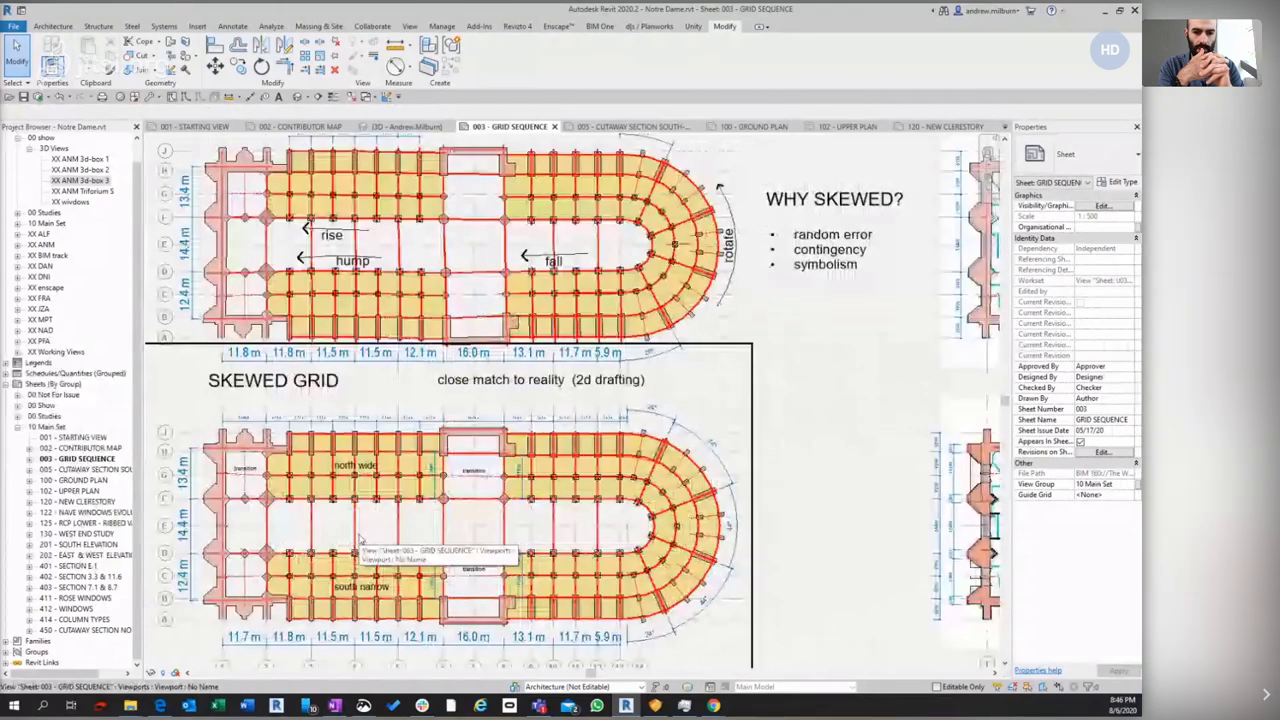
pyautogui.scroll(-1, 360, 541)
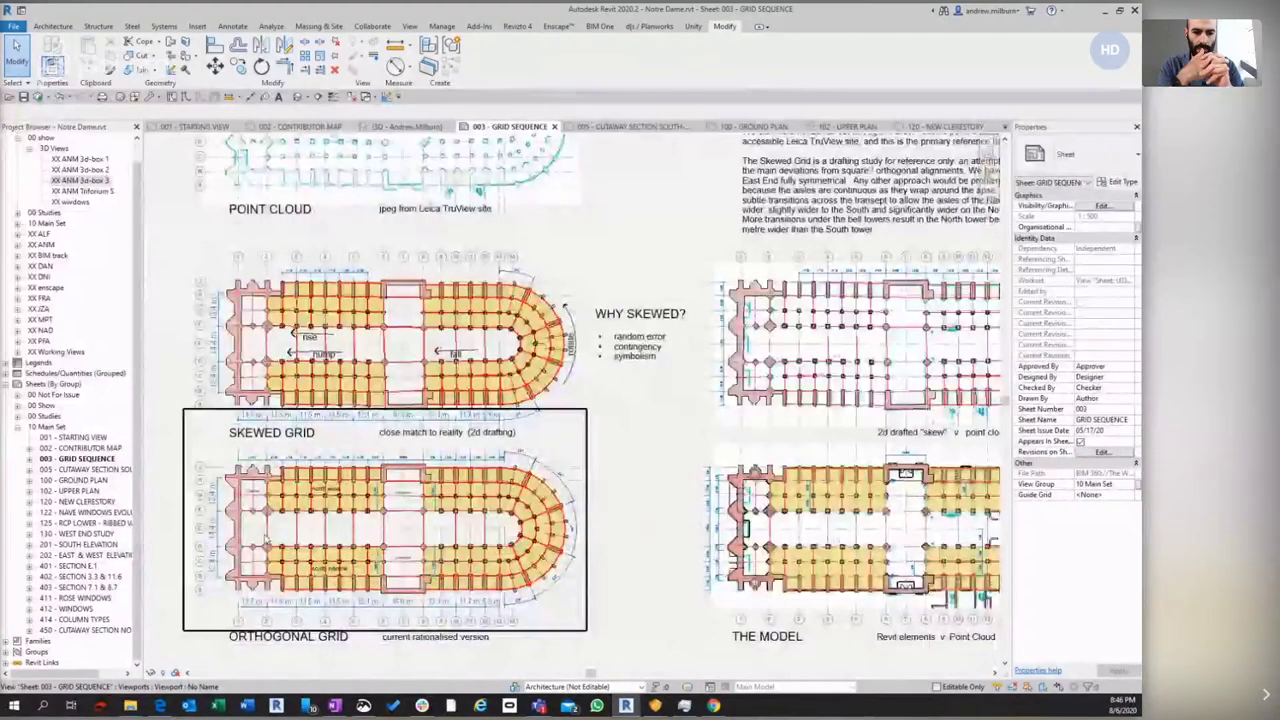
# Examine THE MODEL plan of Revit elements v Point Cloud up close, and return to the full grid sequence layout
pyautogui.scroll(2, 393, 590)
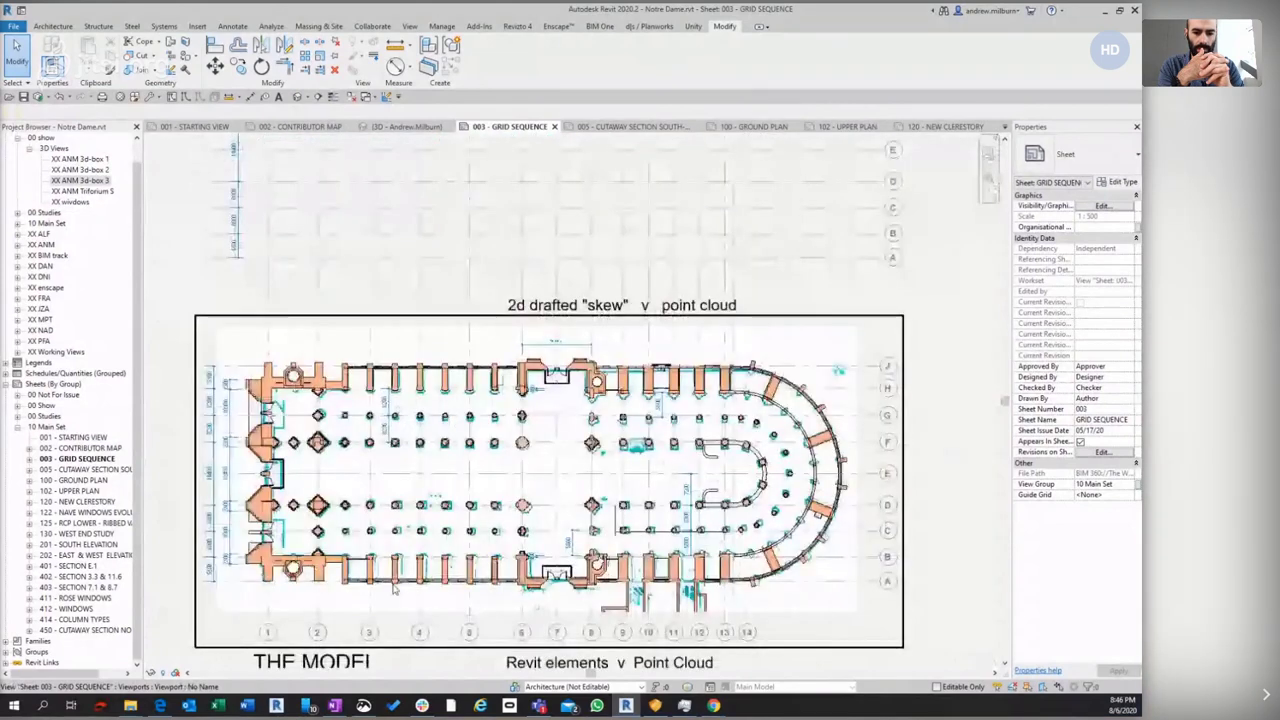
pyautogui.scroll(1, 393, 590)
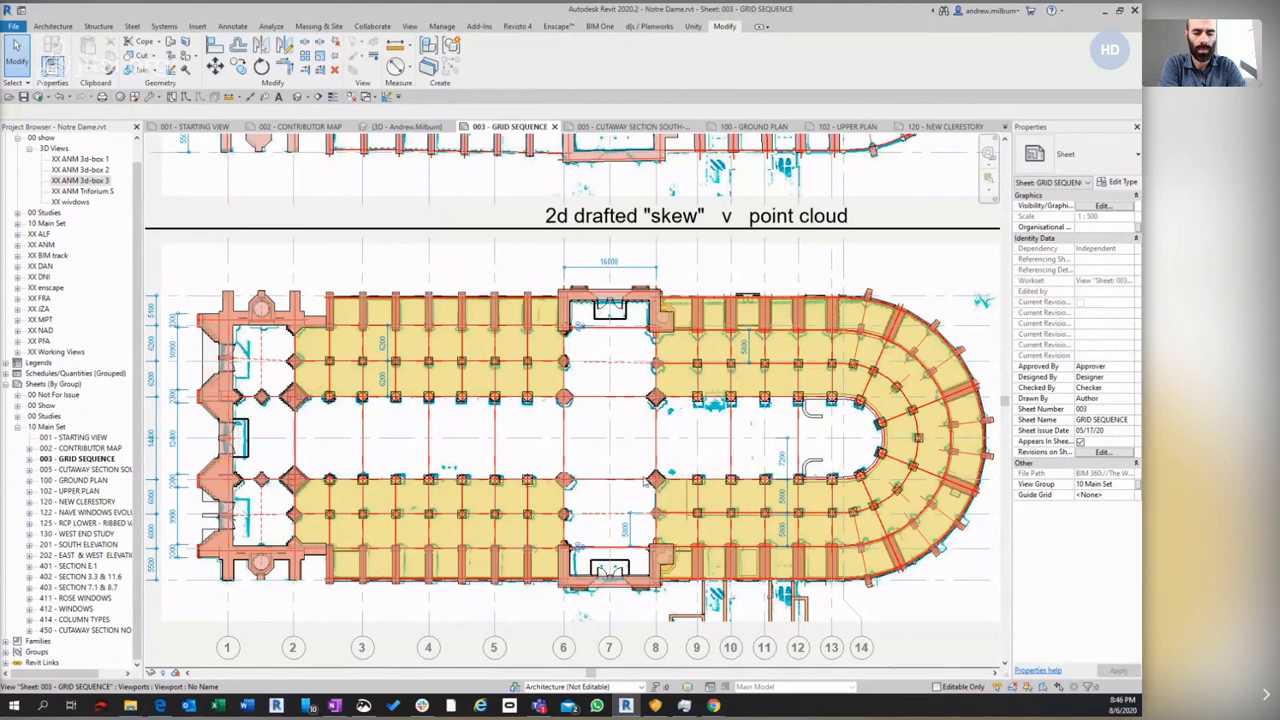
pyautogui.scroll(-4, 645, 479)
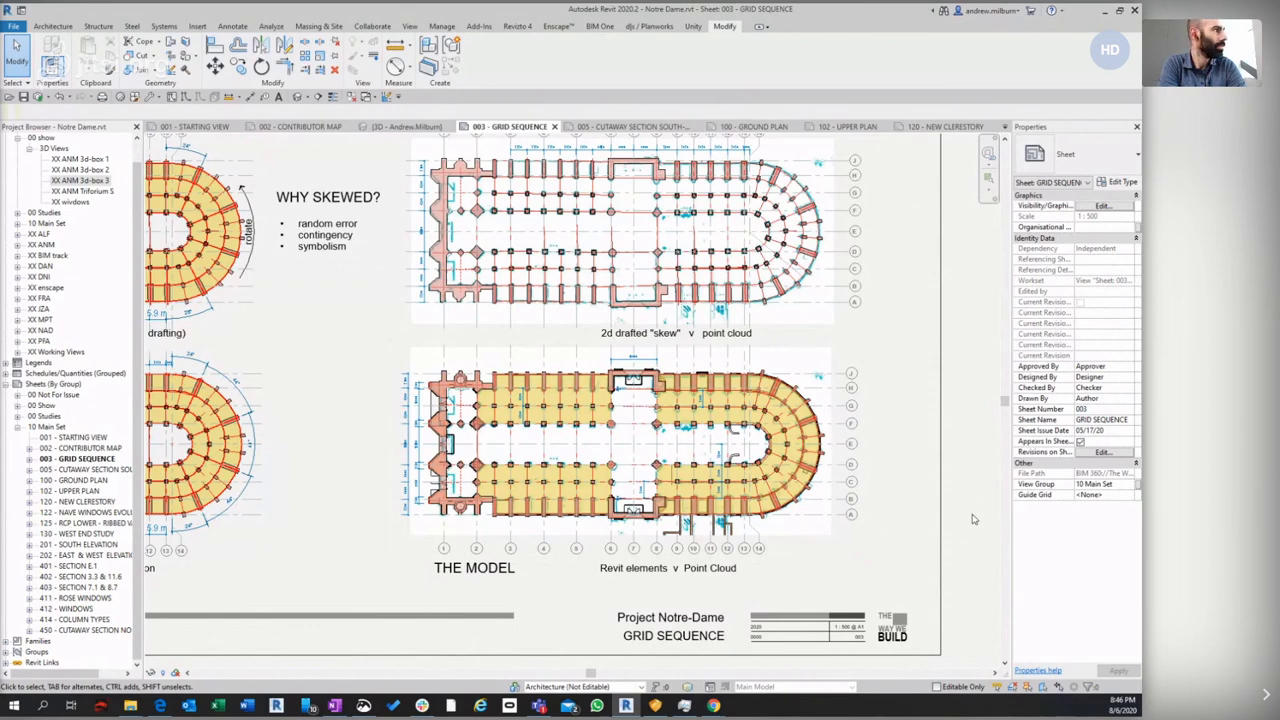
pyautogui.rightClick(973, 517)
pyautogui.press('Escape')
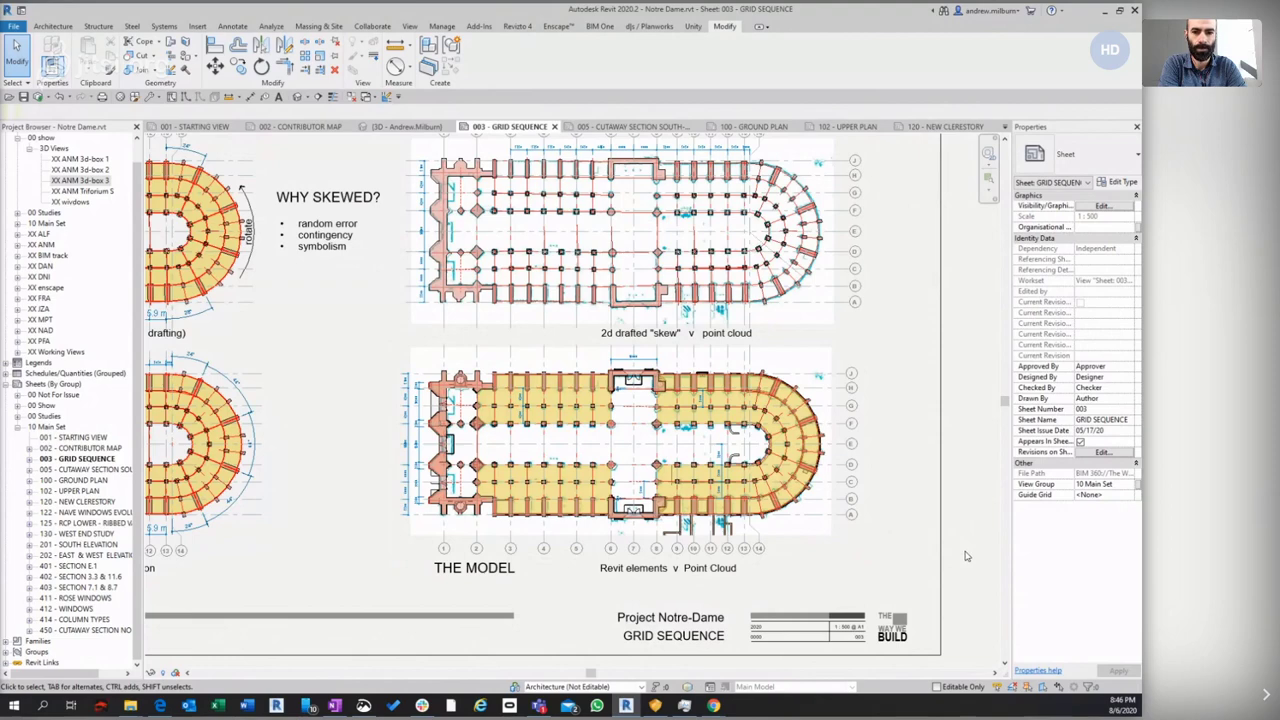
pyautogui.scroll(-3, 967, 556)
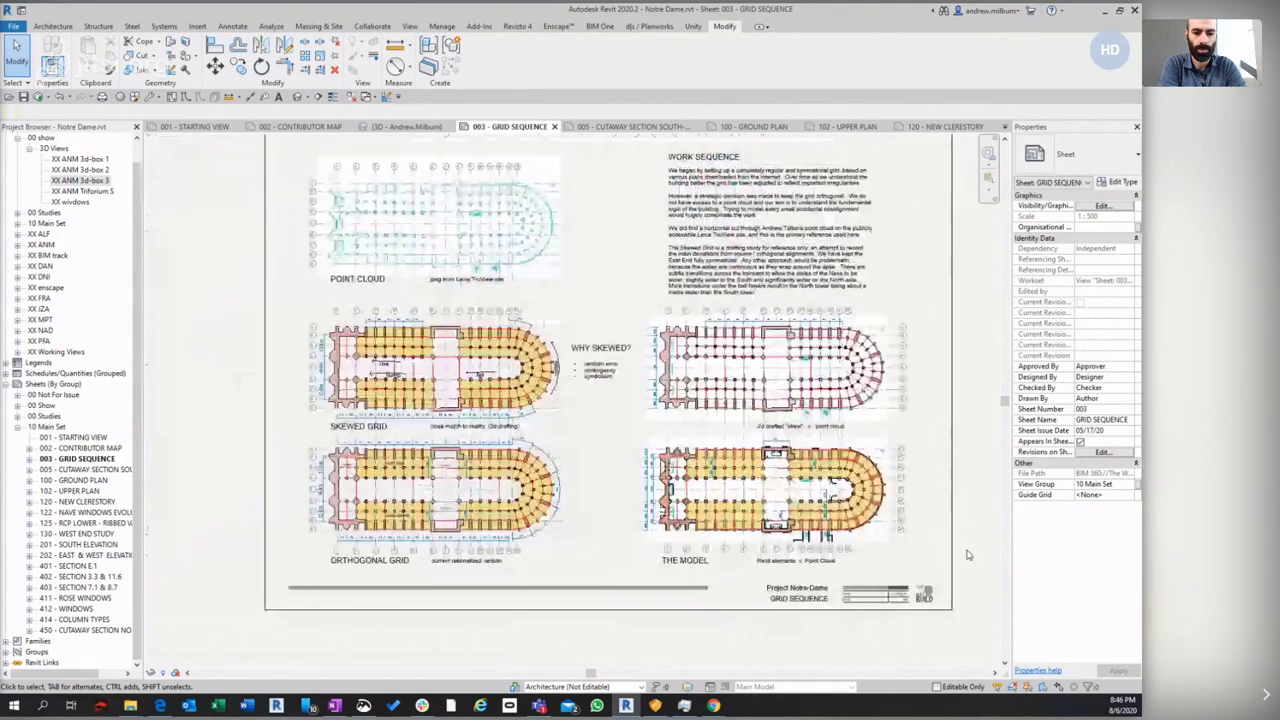
# Open sheet 005 - CUTAWAY SECTION SOUTH-WEST, select its 3D cutaway viewport, and clear the selection
pyautogui.click(630, 127)
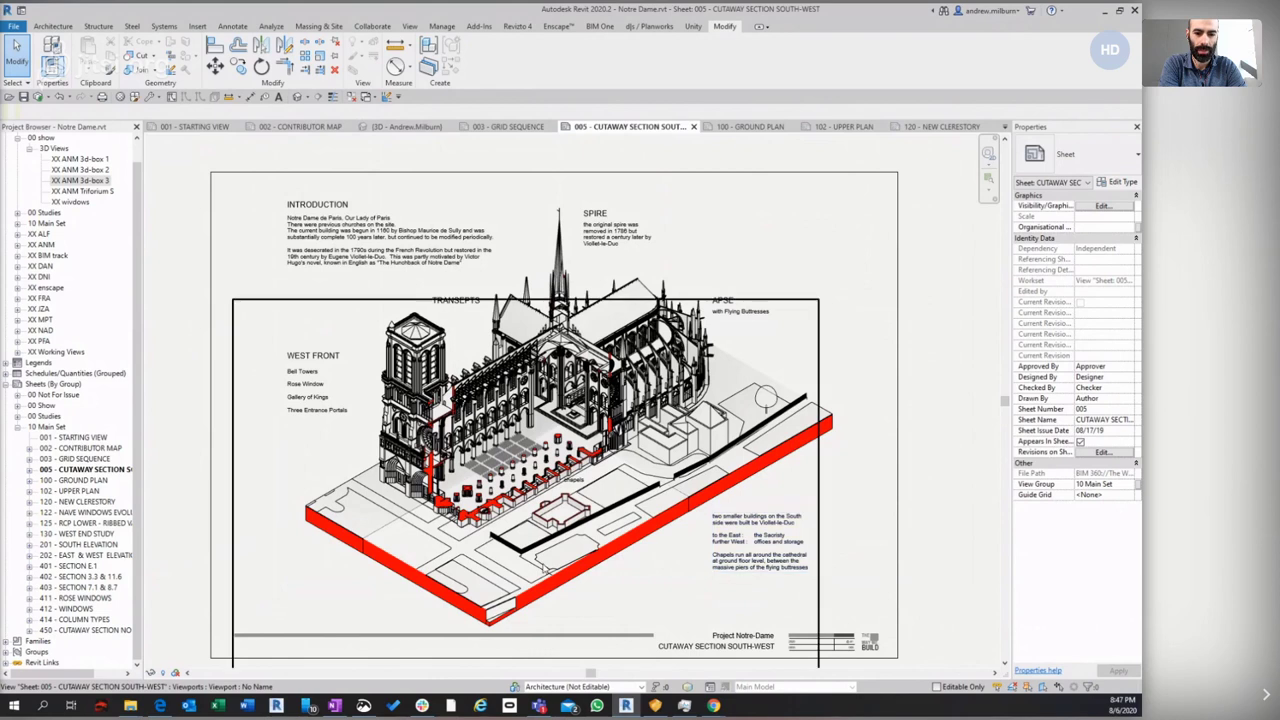
pyautogui.click(435, 318)
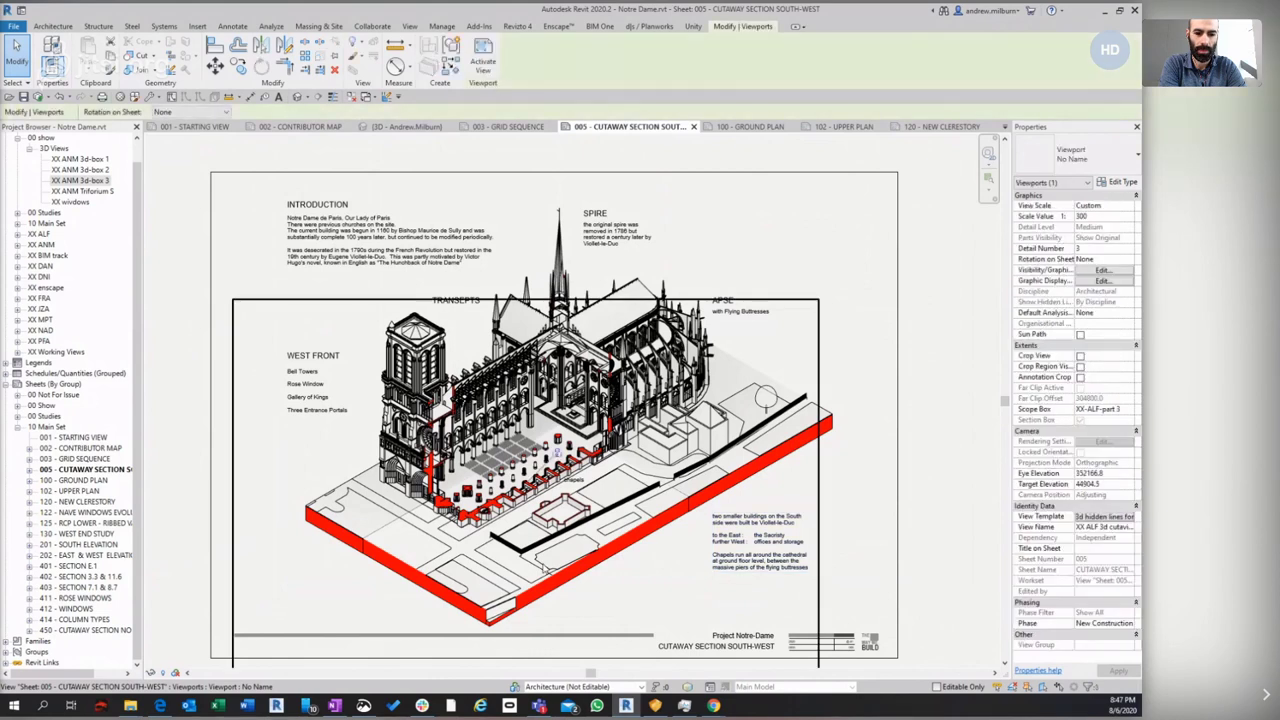
pyautogui.press('Escape')
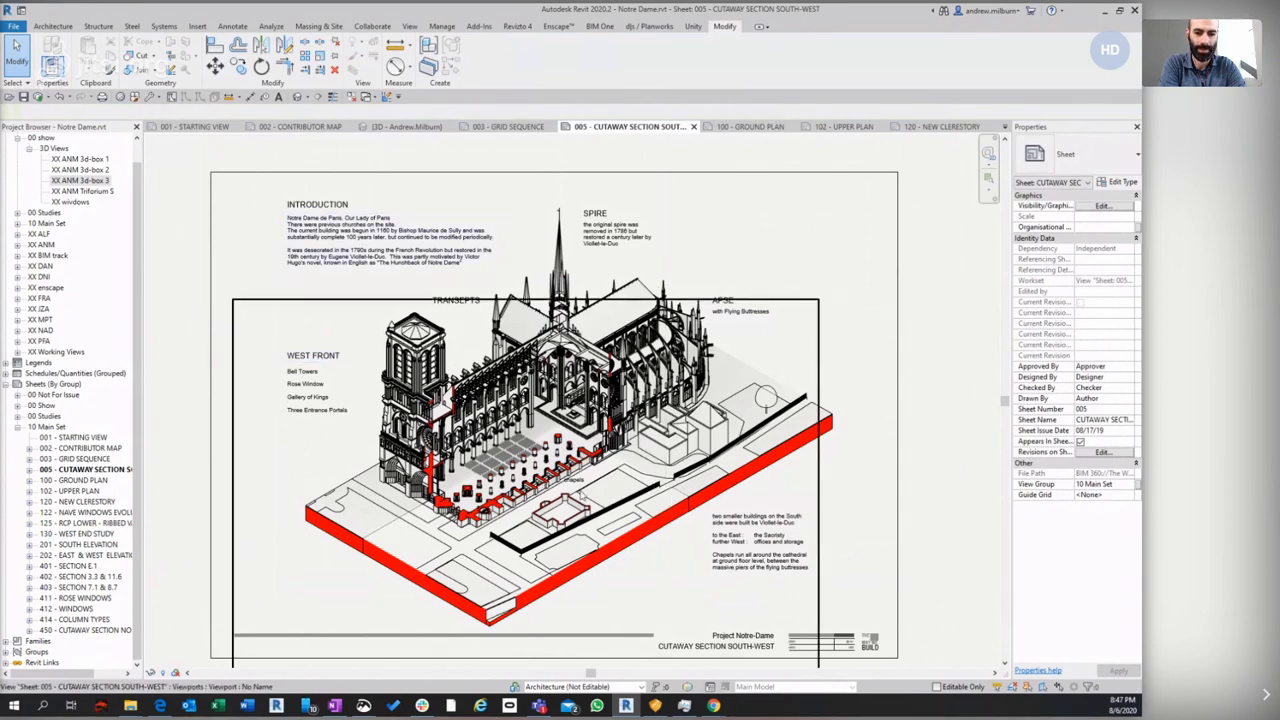
# Examine the cutaway's bell tower, nave, chapels and flying buttresses up close, along with the surrounding notes and complete sheet layout
pyautogui.scroll(2, 490, 436)
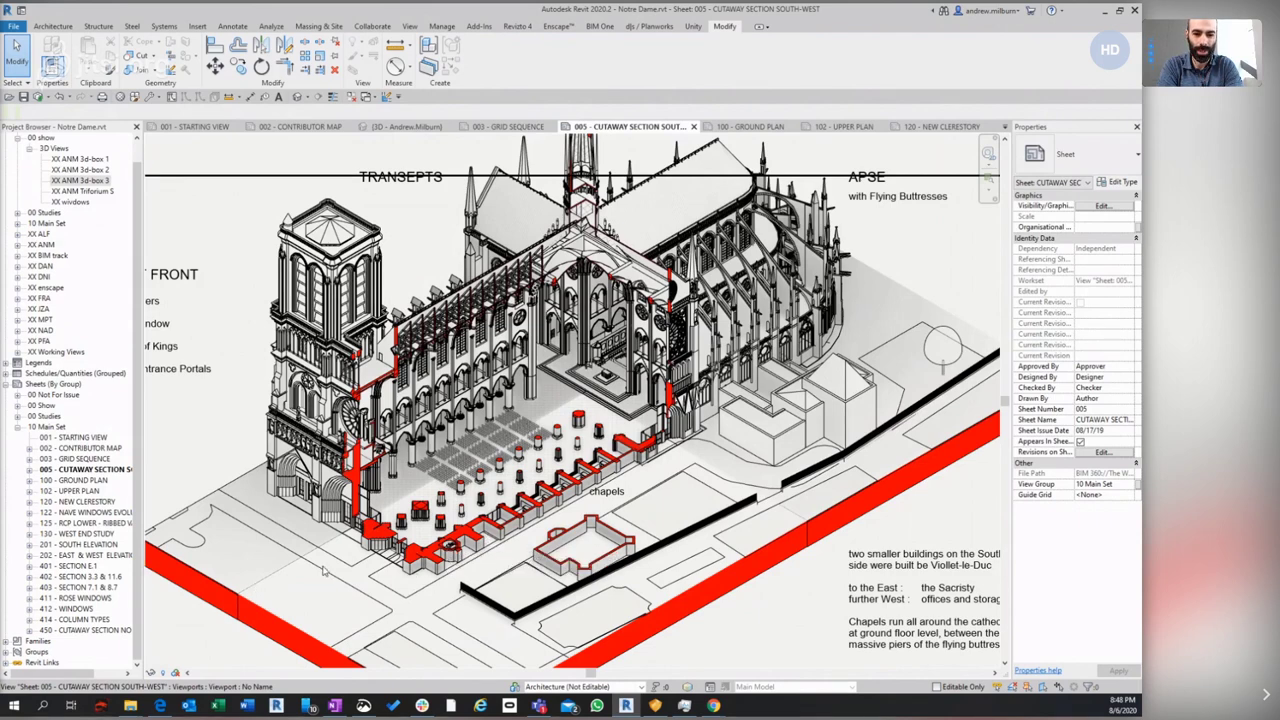
pyautogui.scroll(-2, 323, 570)
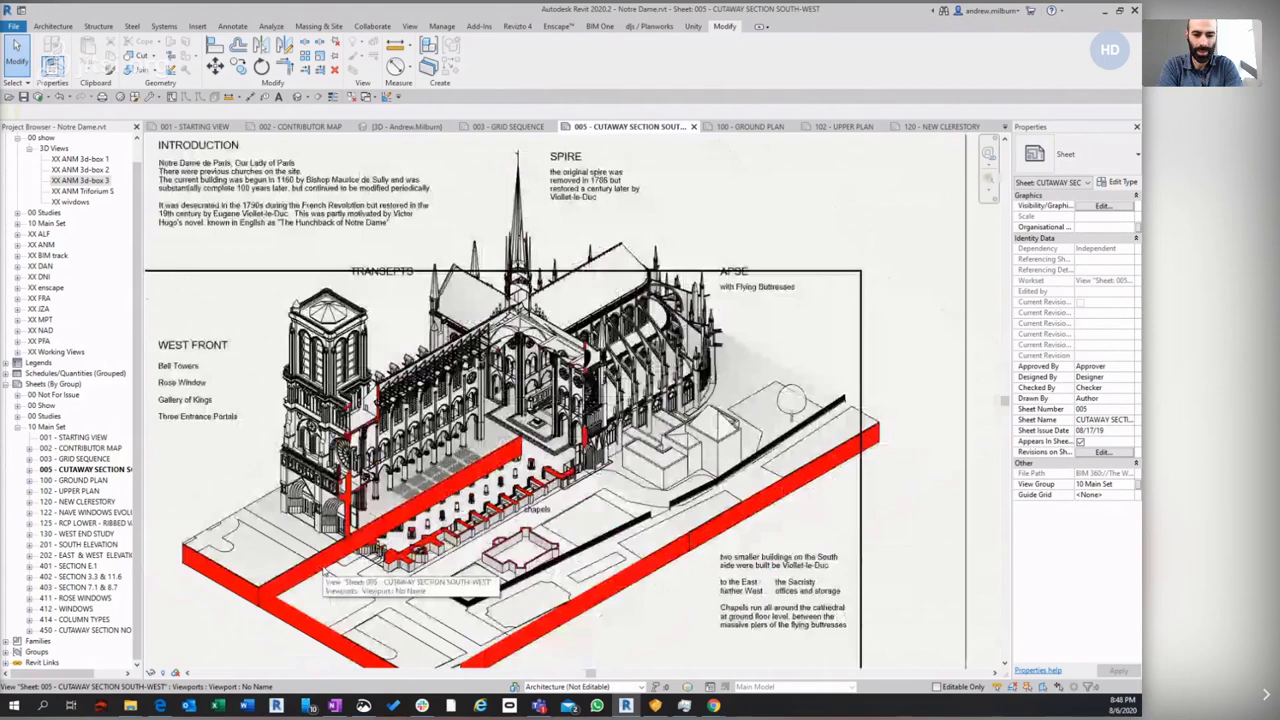
pyautogui.press('z')
pyautogui.press('f')
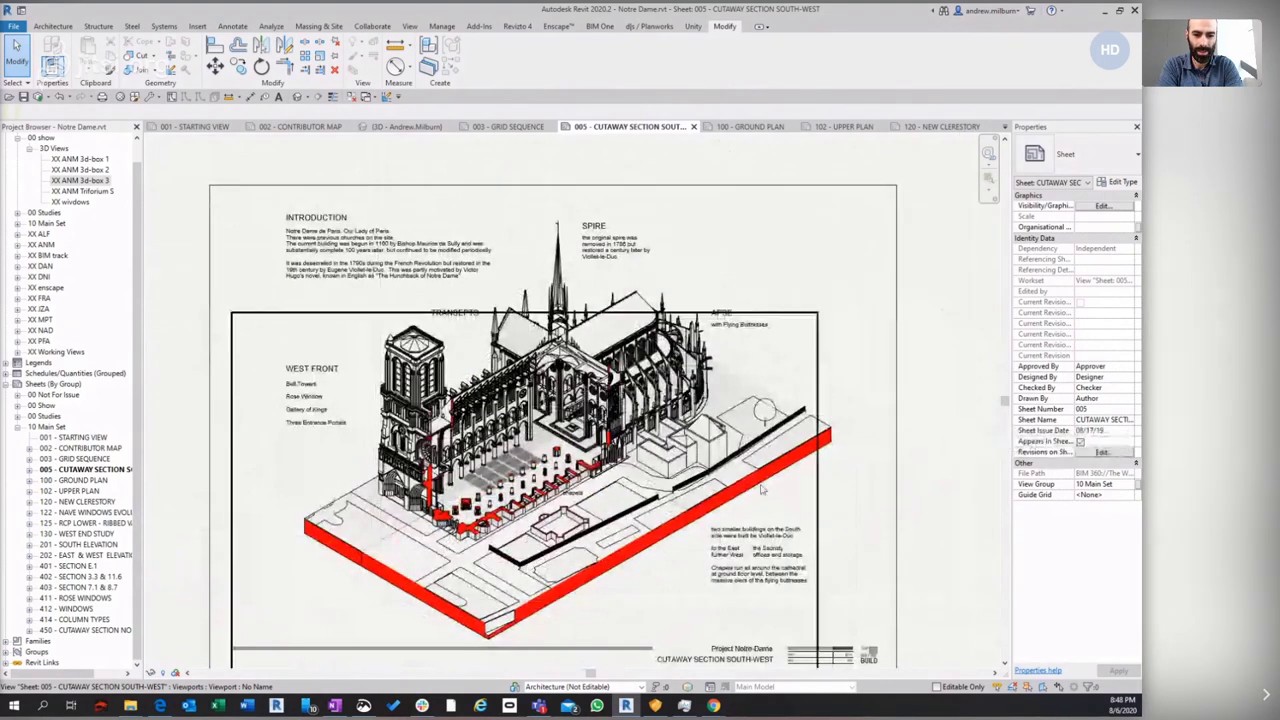
pyautogui.scroll(1, 494, 476)
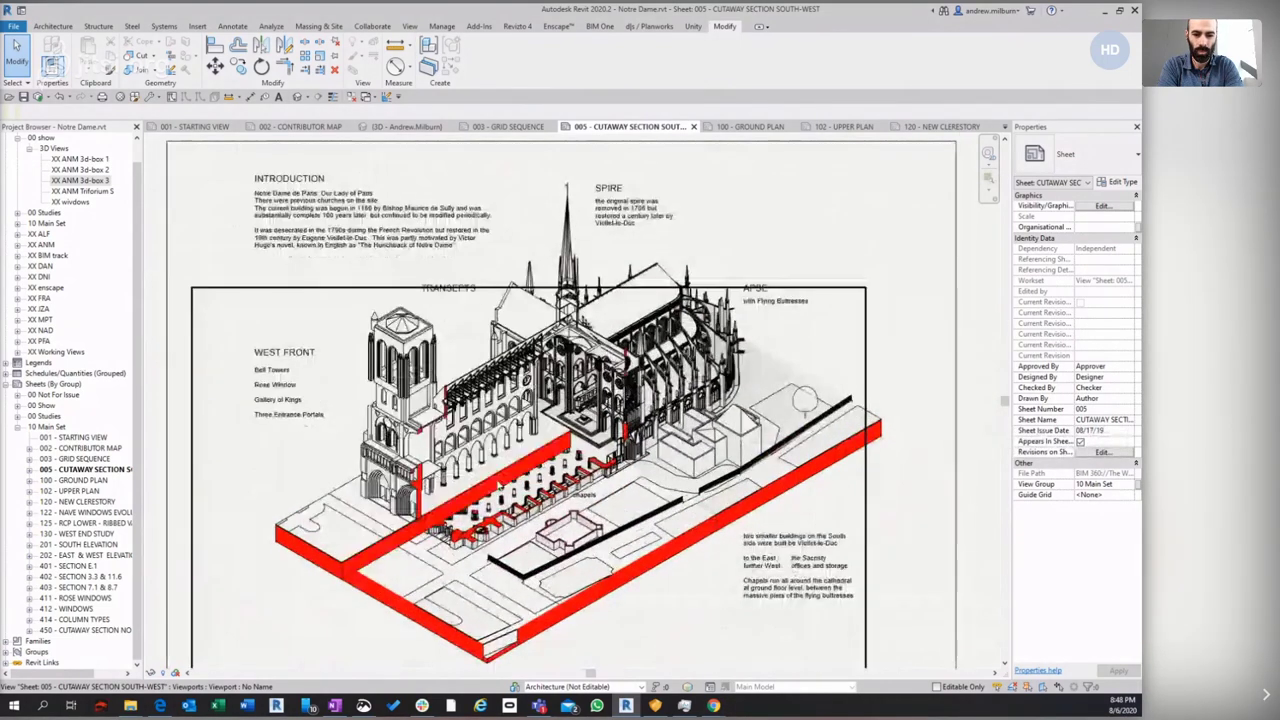
pyautogui.scroll(3, 498, 482)
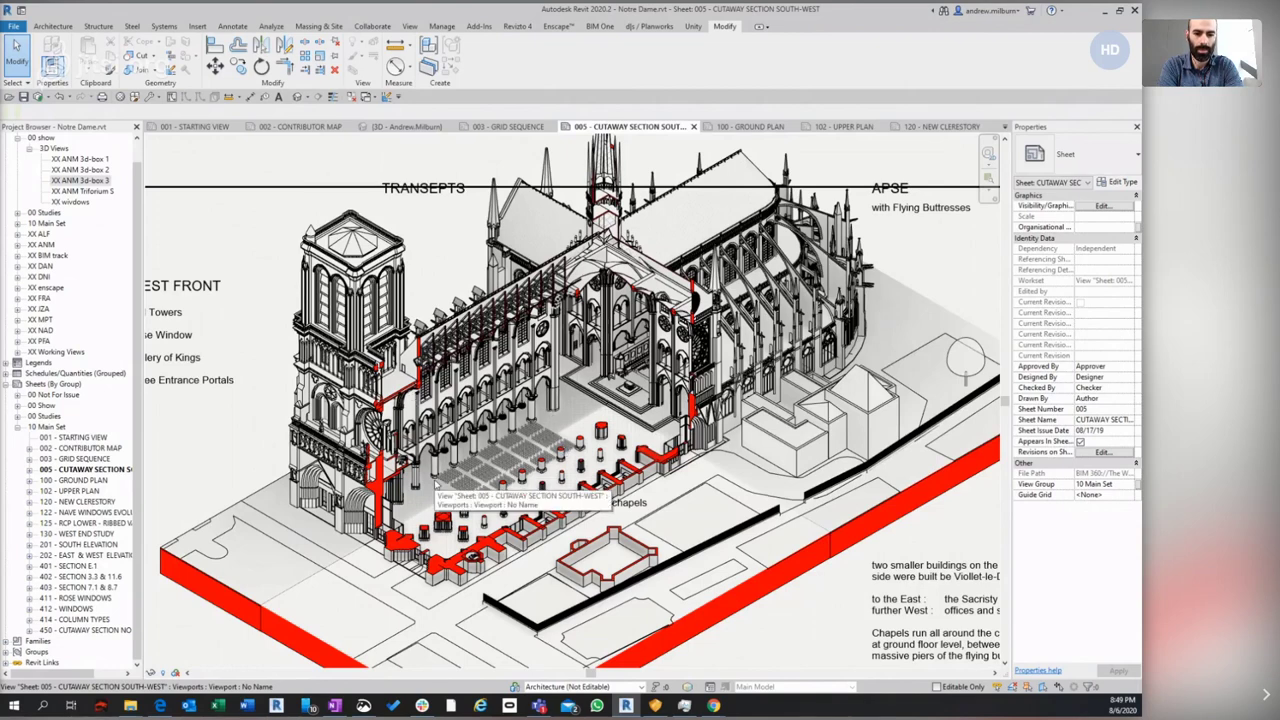
pyautogui.scroll(-2, 437, 483)
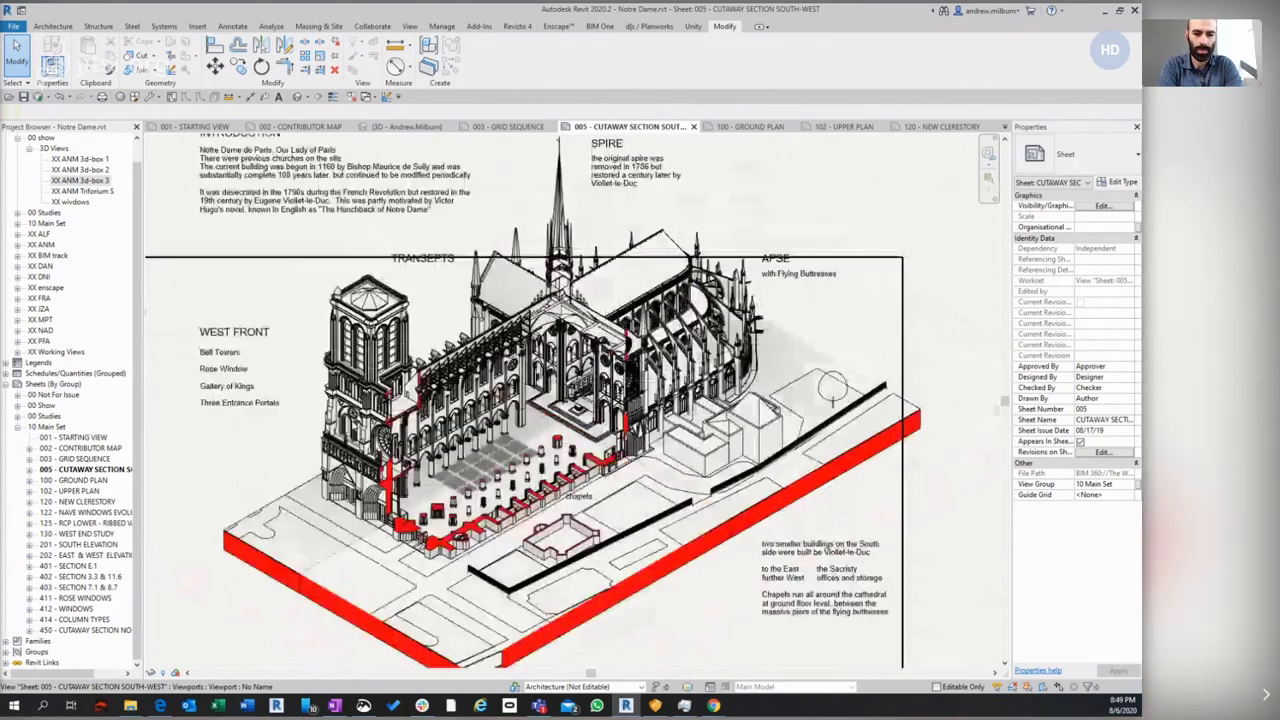
pyautogui.scroll(-1, 395, 410)
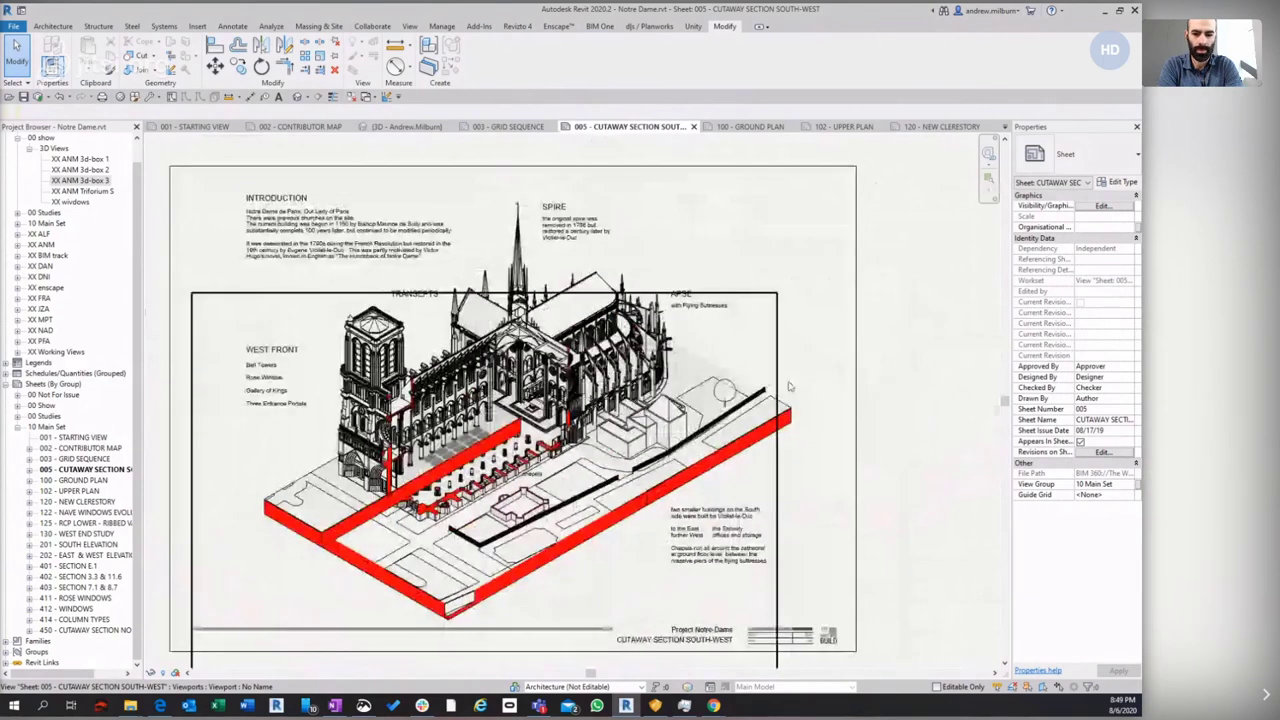
# Open sheet 100 - GROUND PLAN
pyautogui.click(749, 127)
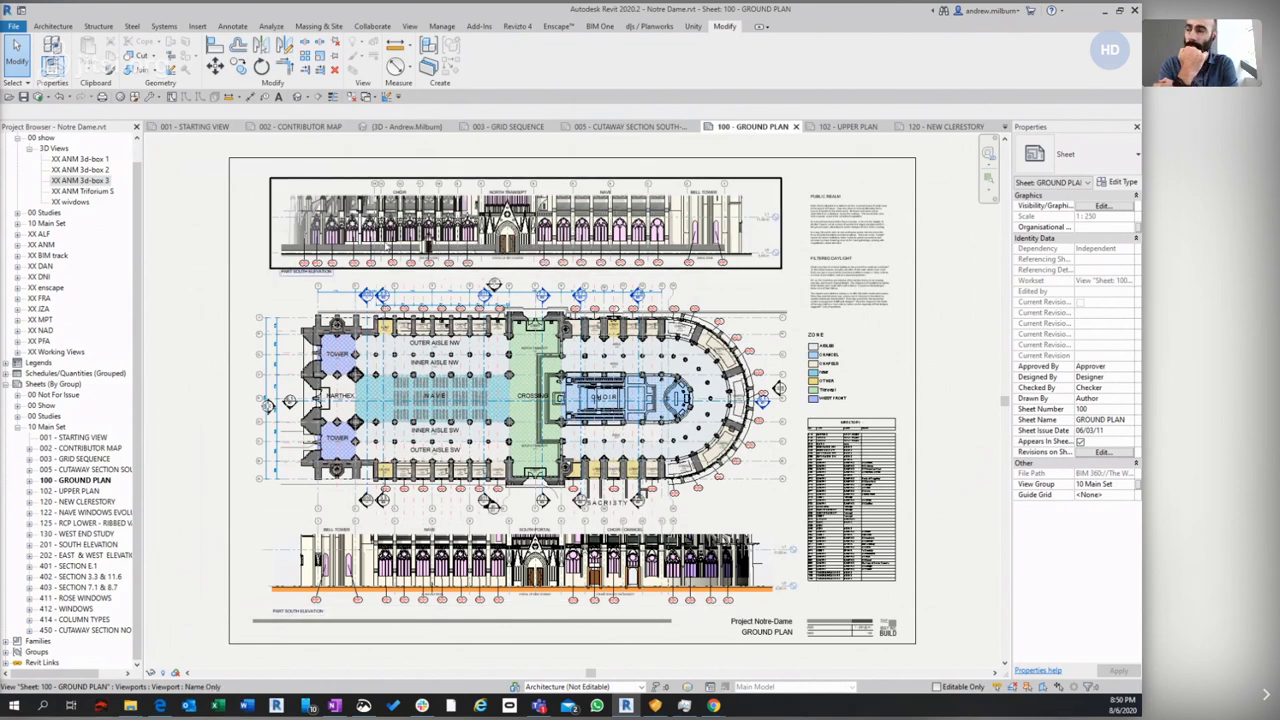
# Examine the ground plan sheet's north elevation, colour-zoned plan and south elevation at the sacristy connections up close, and return to the full layout
pyautogui.scroll(3, 385, 246)
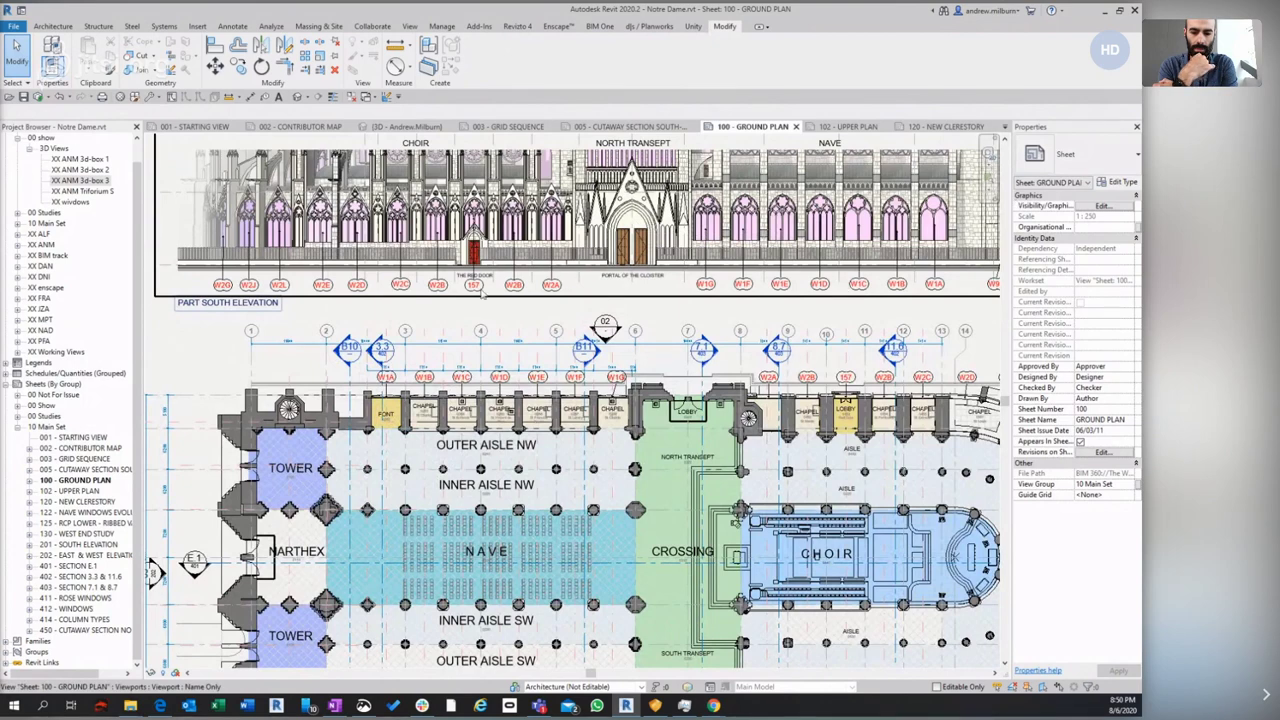
pyautogui.scroll(-2, 380, 225)
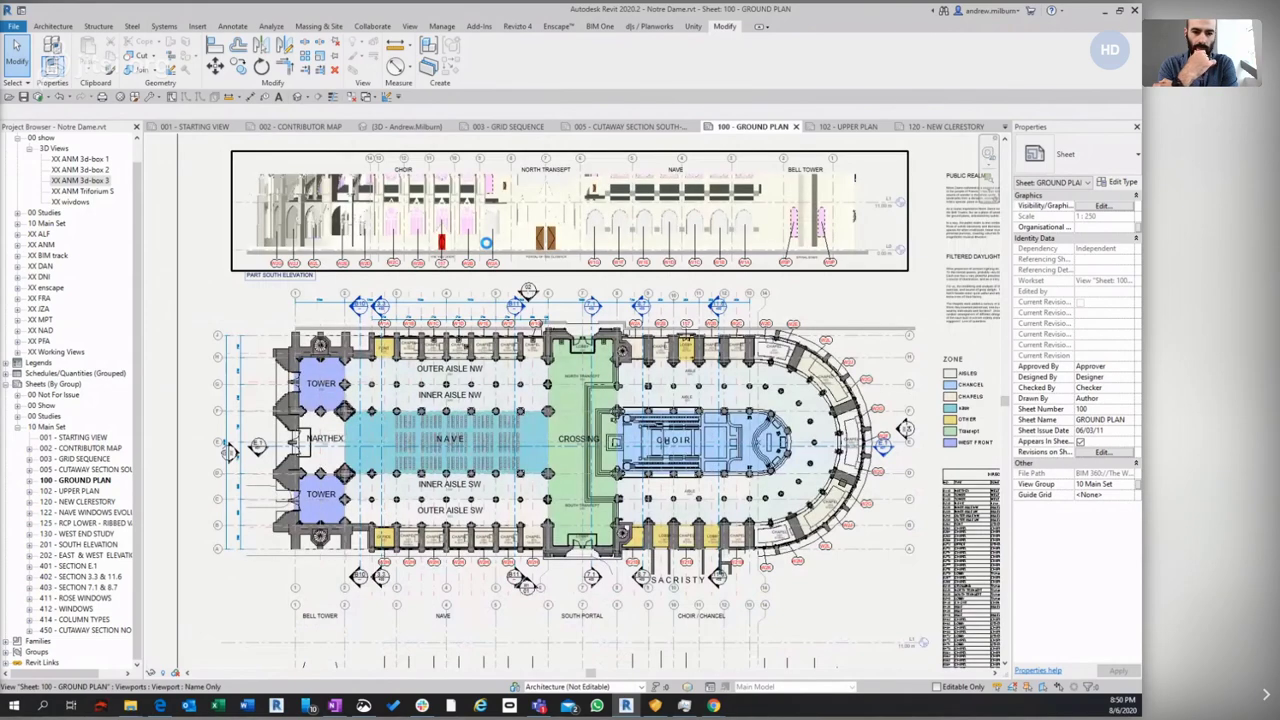
pyautogui.scroll(-1, 606, 457)
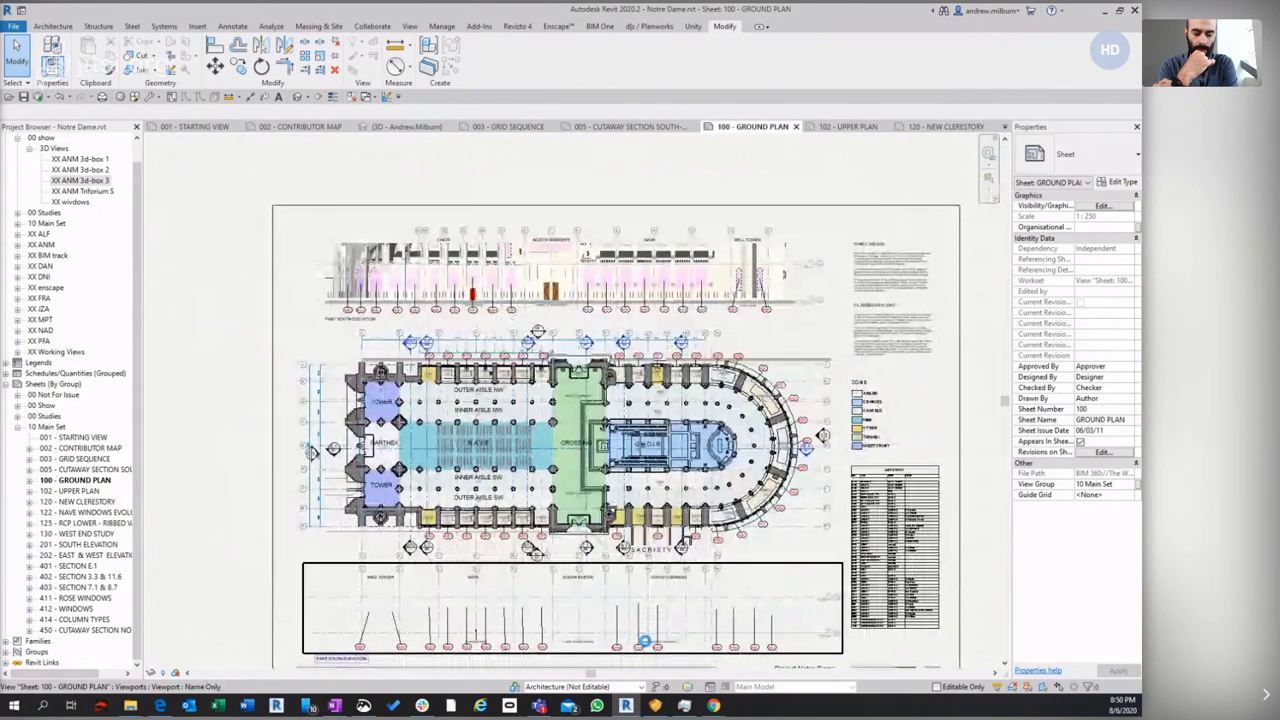
pyautogui.scroll(3, 645, 648)
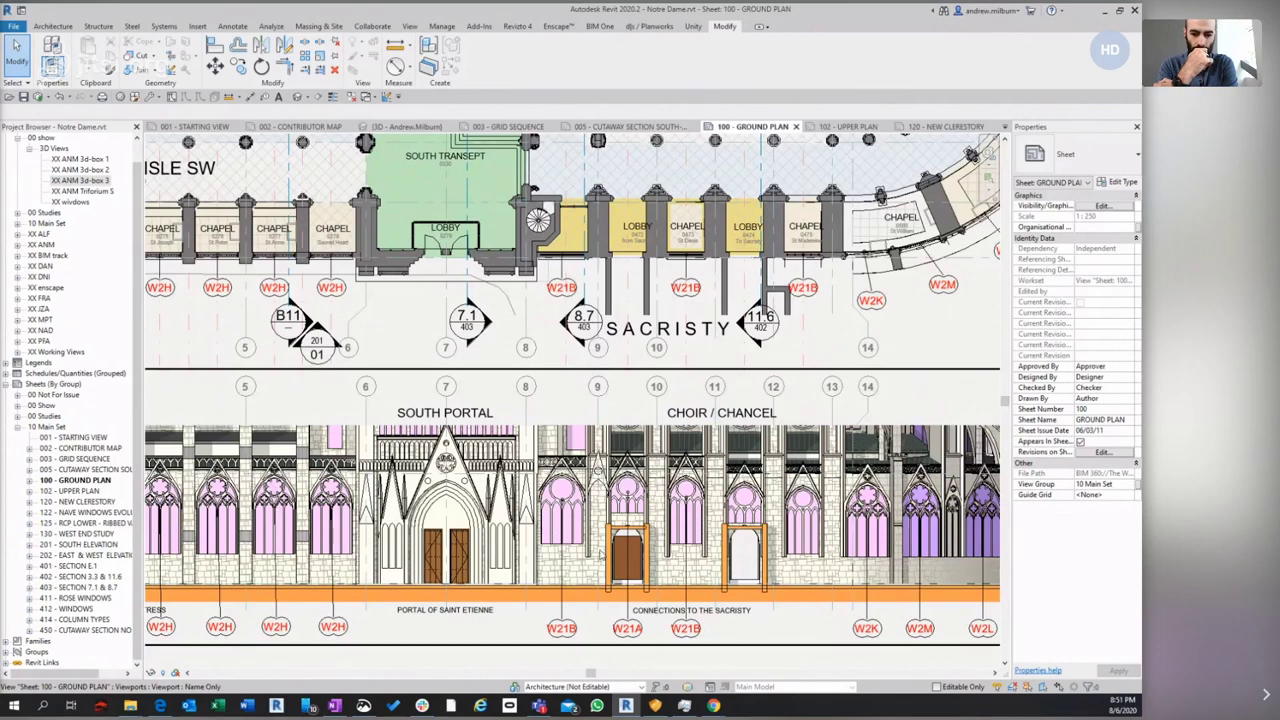
pyautogui.scroll(-4, 601, 553)
pyautogui.scroll(-2, 601, 553)
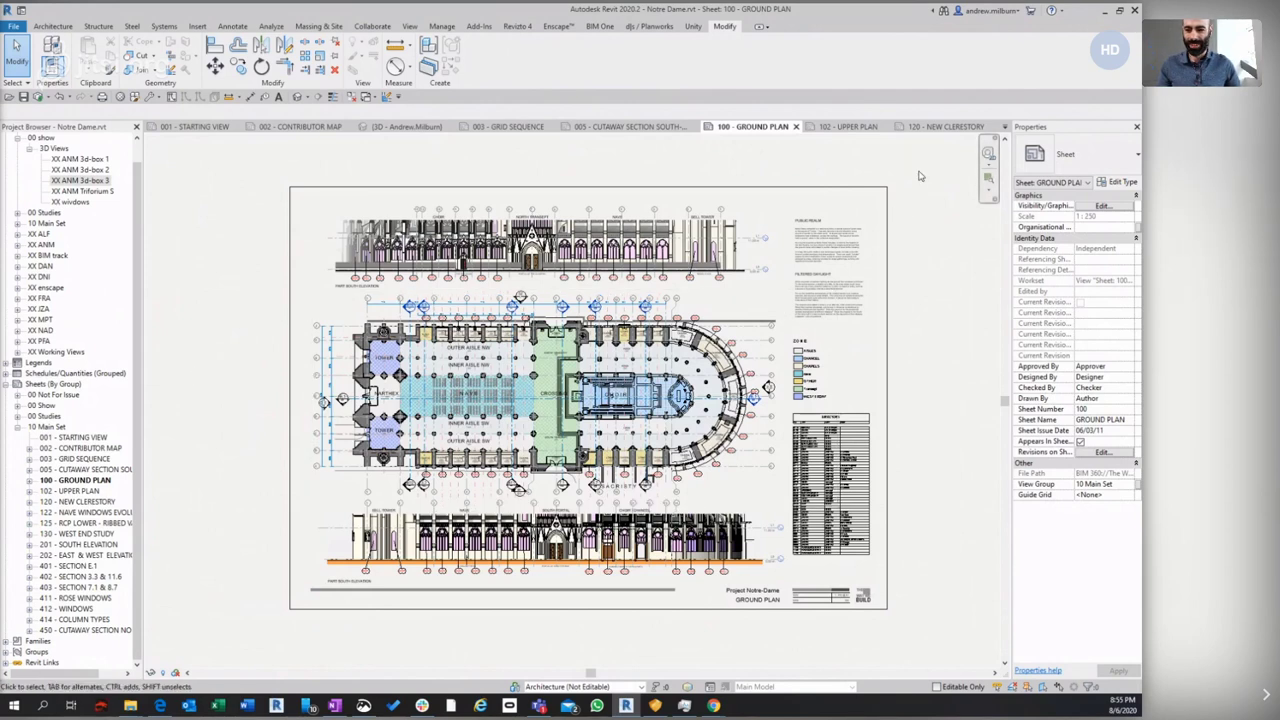
# Open sheet 102 - UPPER PLAN and examine the short gallery stair near window W9B beside the north transept
pyautogui.click(851, 127)
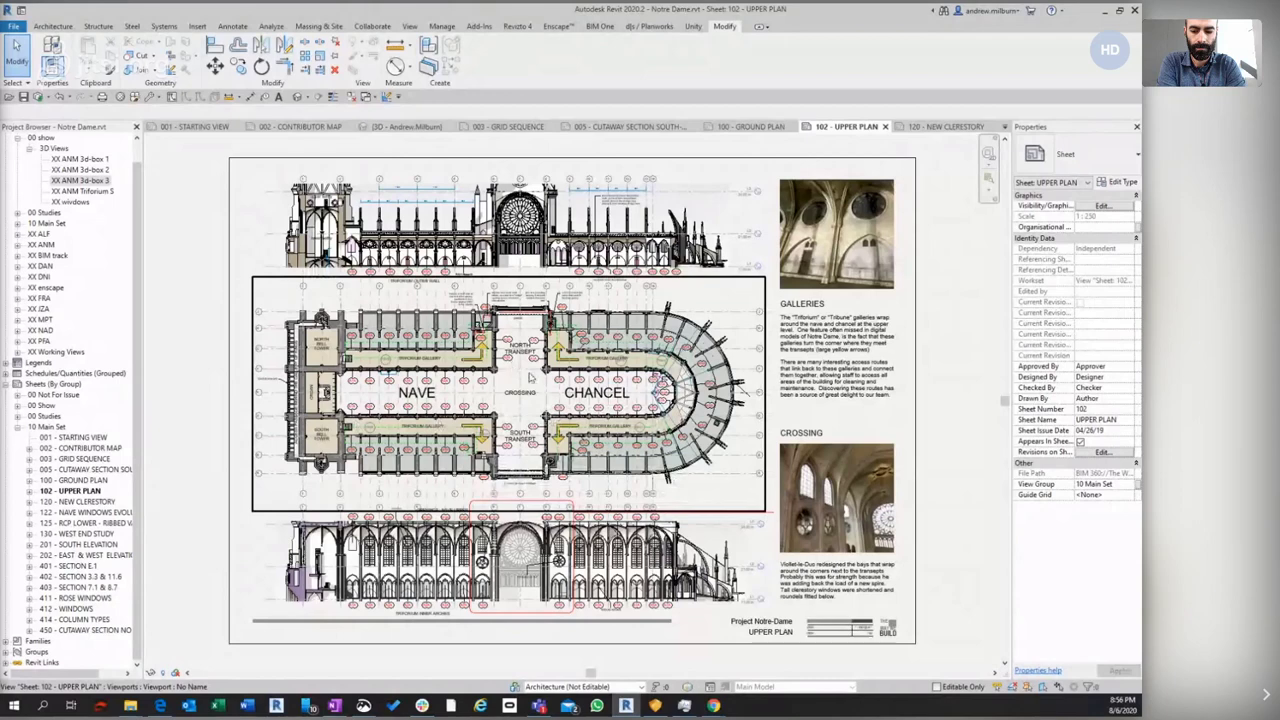
pyautogui.scroll(2, 530, 376)
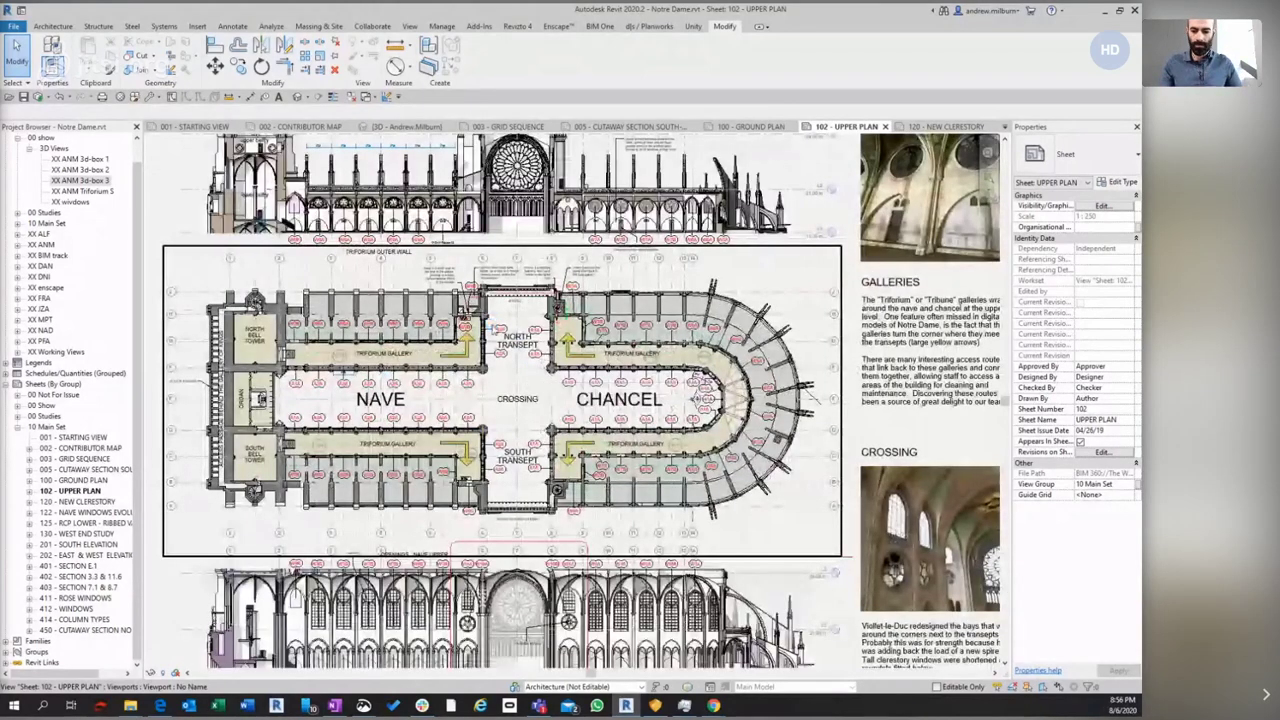
pyautogui.scroll(3, 458, 311)
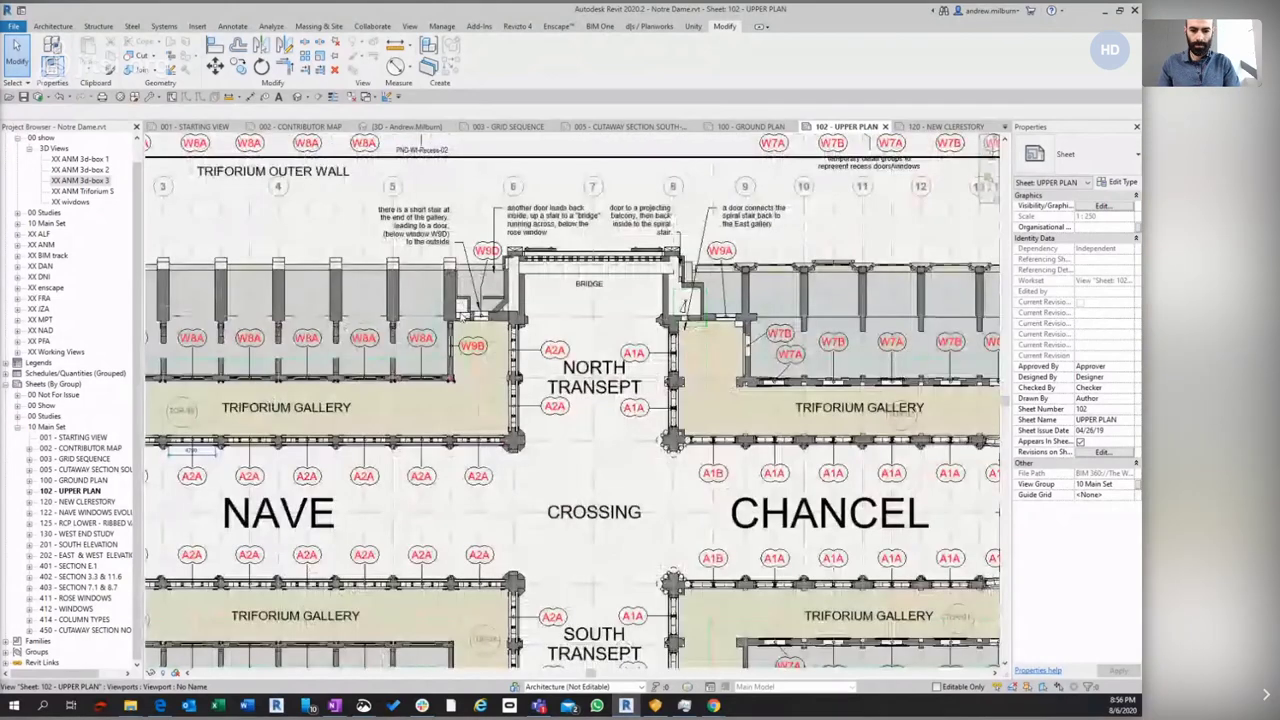
pyautogui.scroll(4, 460, 311)
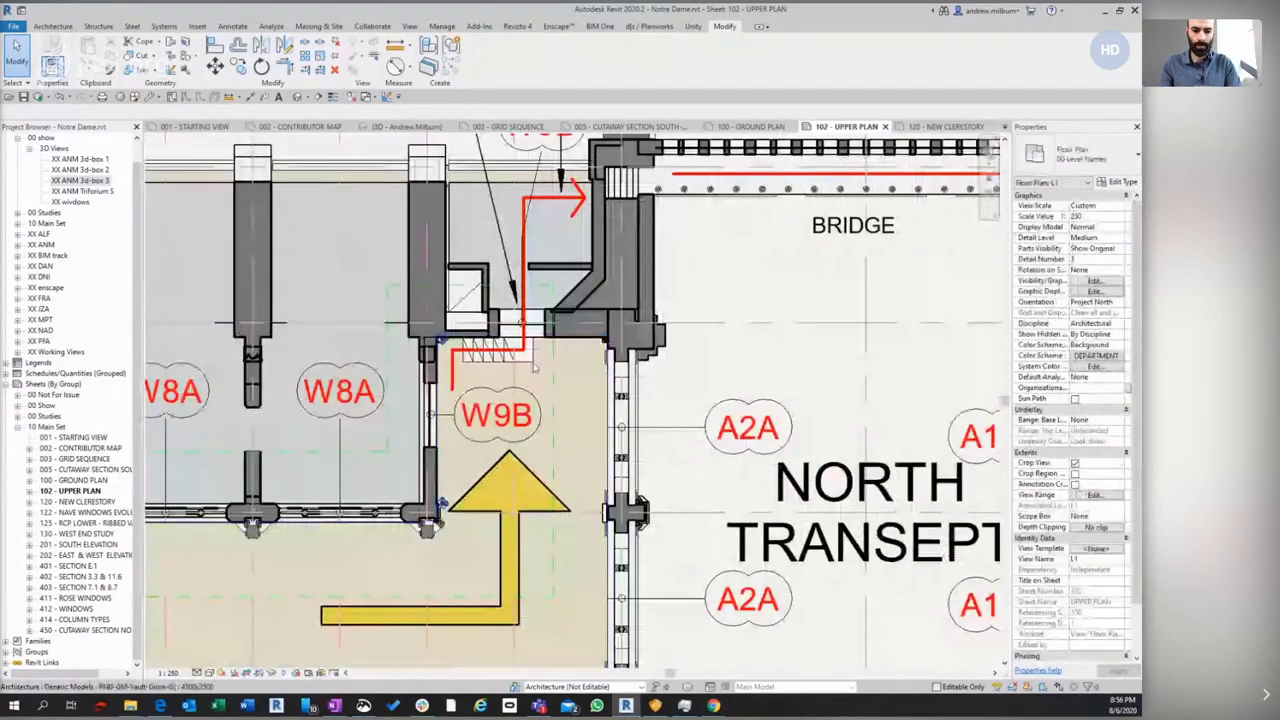
# Open the Stepping Stones stair family from the upper plan for editing and view it in 3D from above
pyautogui.click(533, 360)
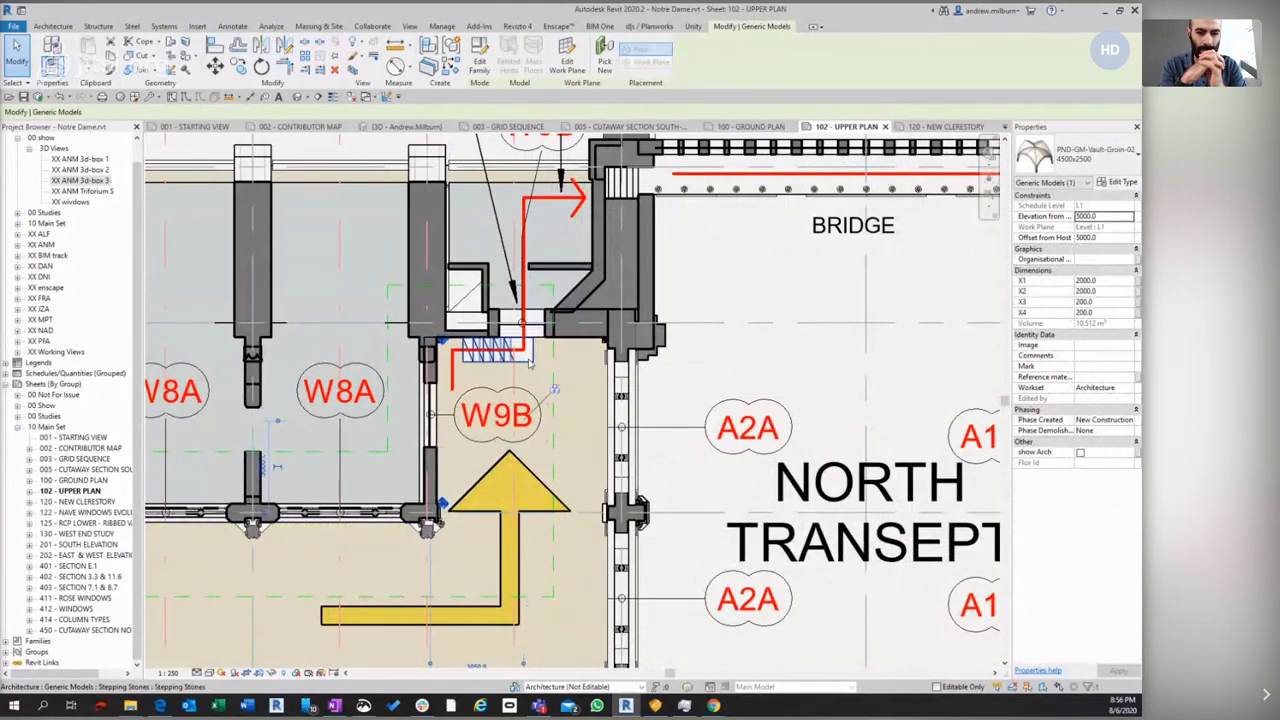
pyautogui.click(530, 362)
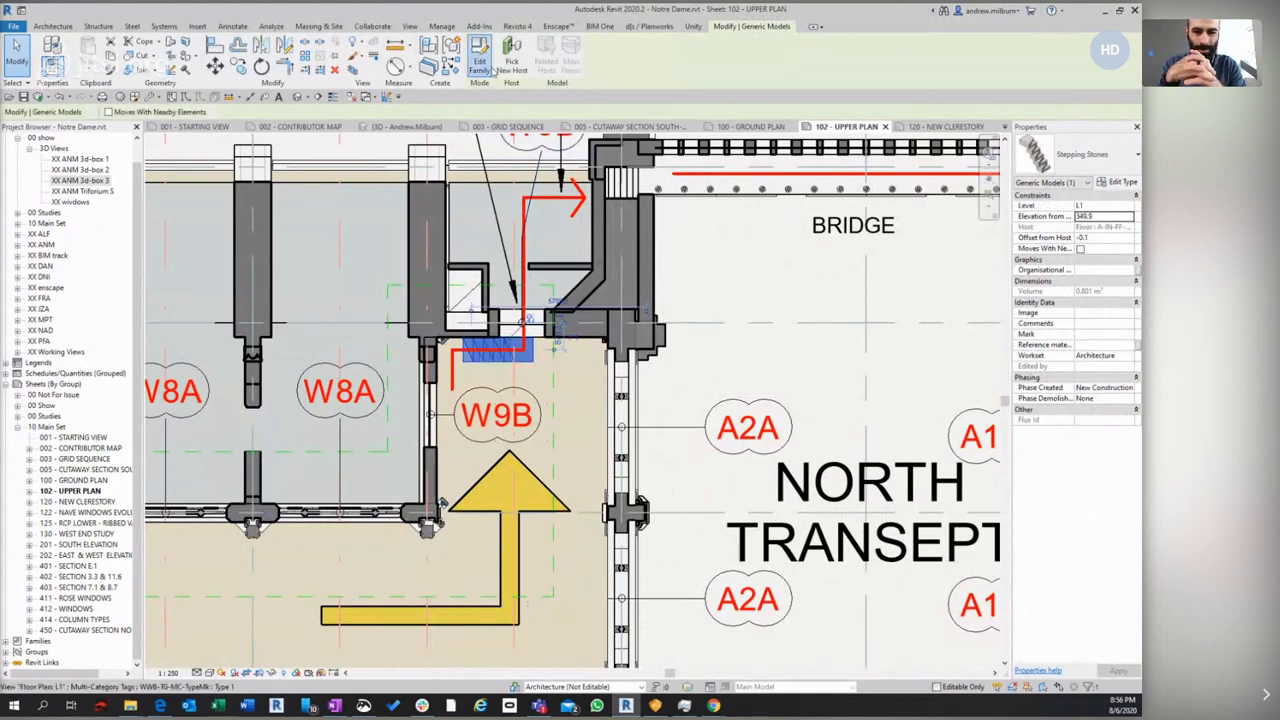
pyautogui.click(481, 58)
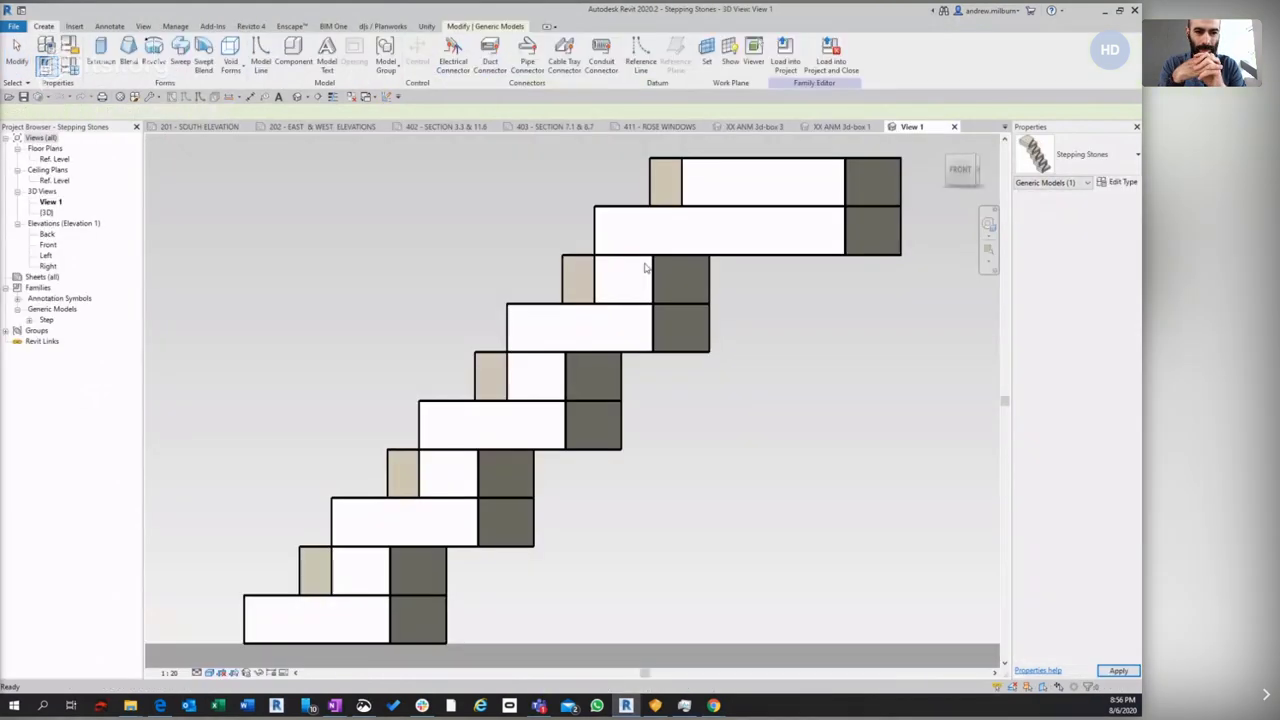
pyautogui.keyDown('shift'); pyautogui.moveTo(236, 215); pyautogui.dragTo(367, 312, button='middle'); pyautogui.keyUp('shift')
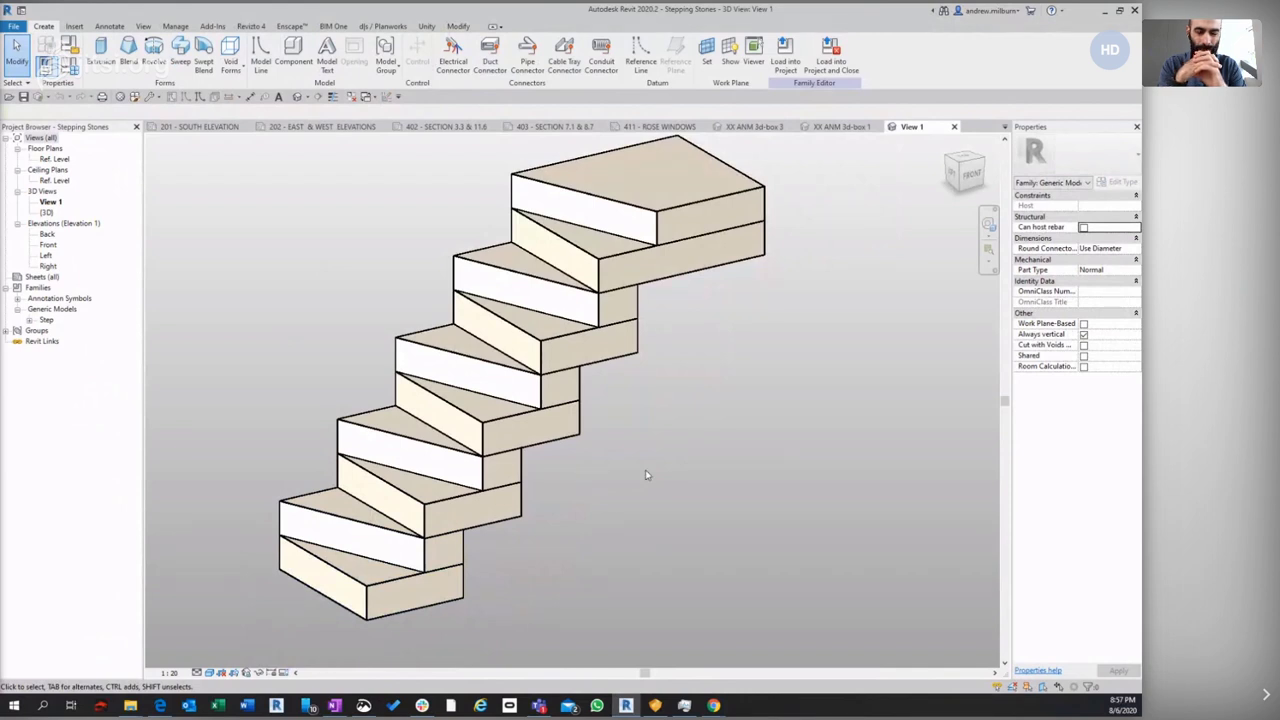
pyautogui.keyDown('shift'); pyautogui.moveTo(675, 426); pyautogui.dragTo(694, 486, button='middle'); pyautogui.keyUp('shift')
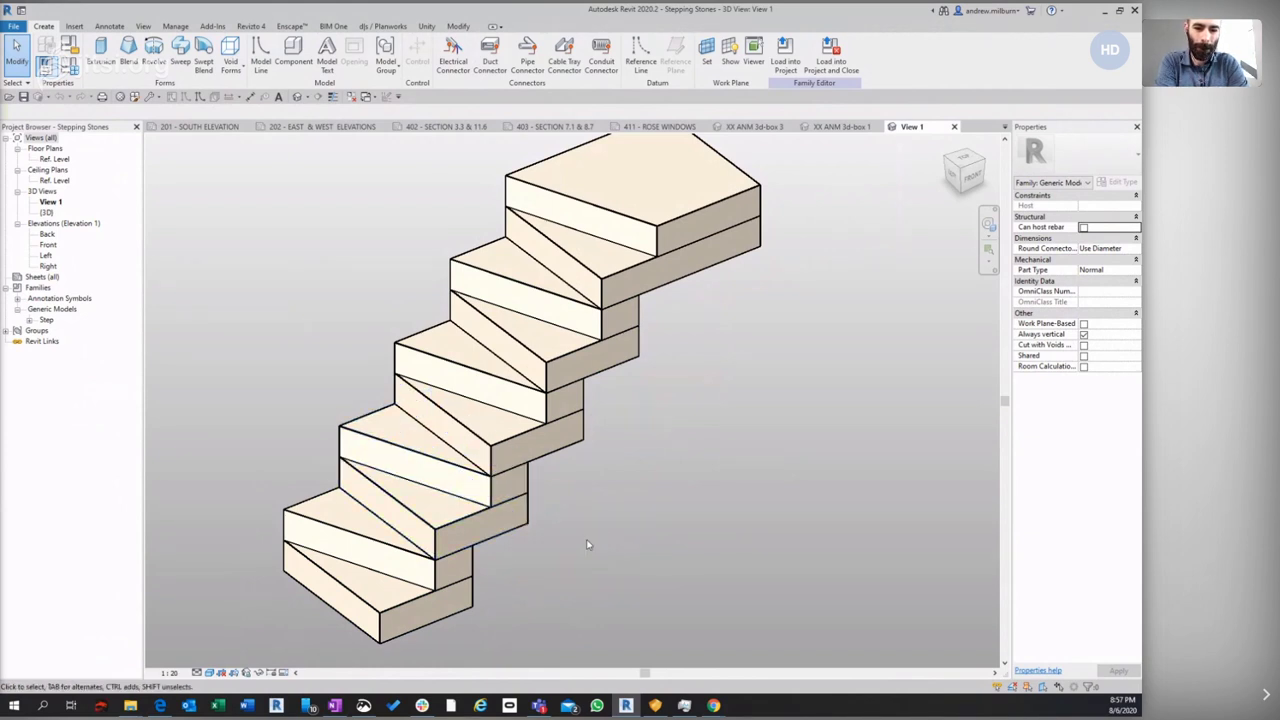
# Inspect the stair's individual Step components, including the extended top one, and close the Stepping Stones family without saving changes
pyautogui.click(527, 527)
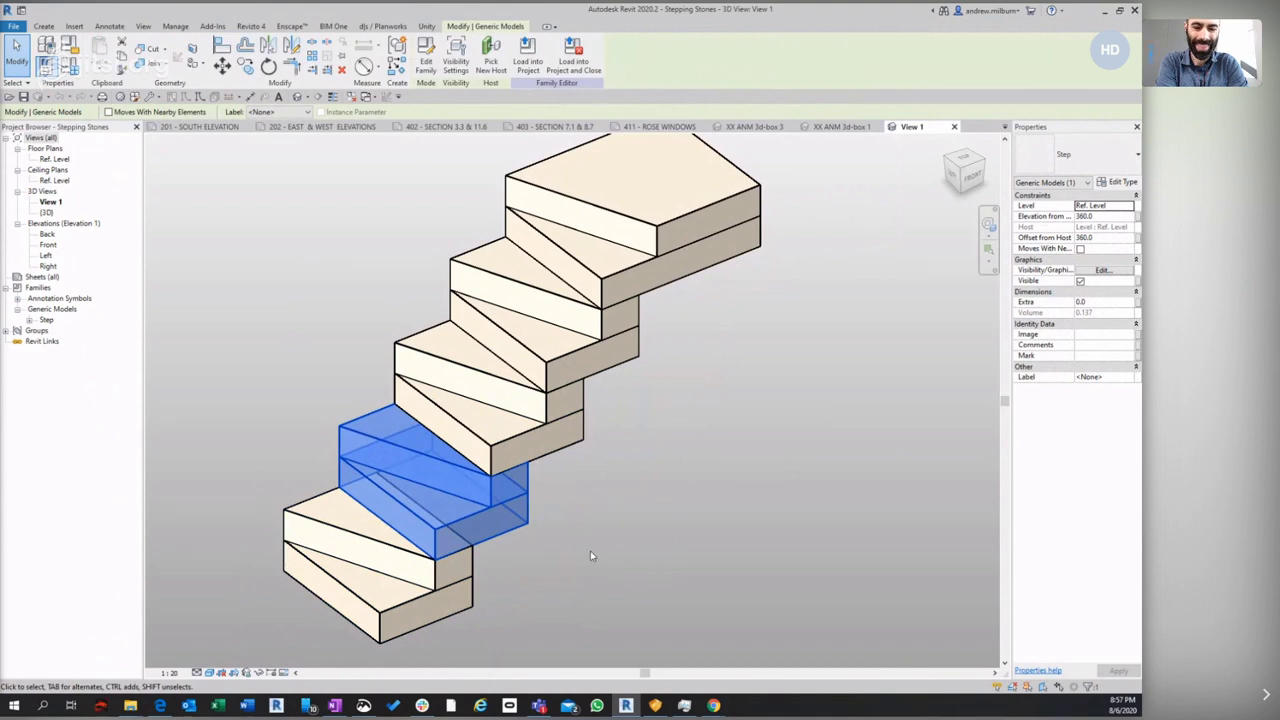
pyautogui.scroll(-2, 590, 555)
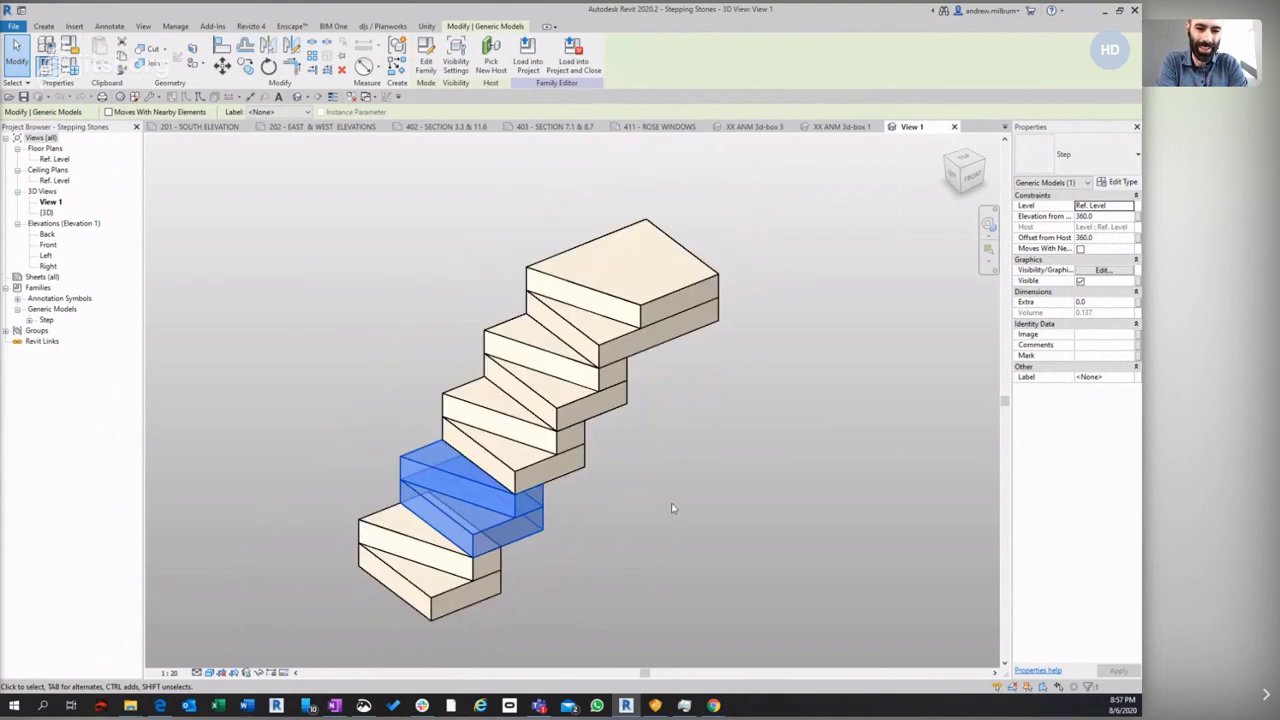
pyautogui.click(586, 491)
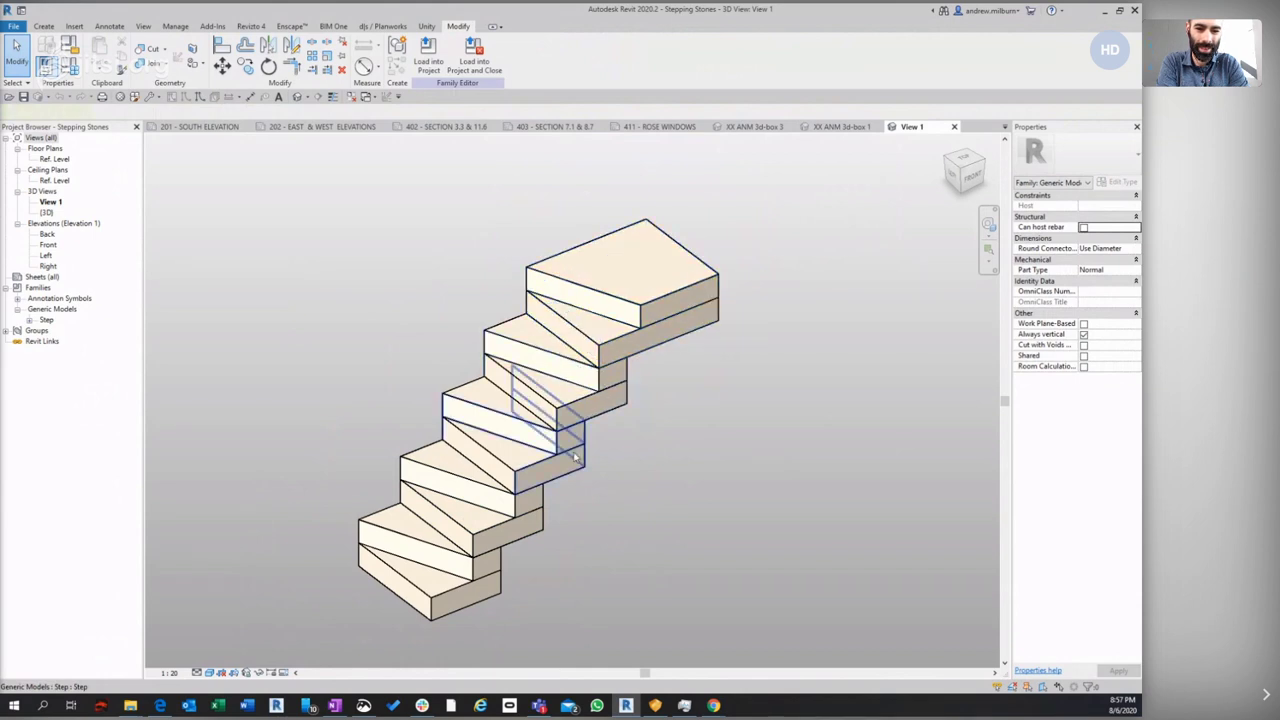
pyautogui.click(575, 456)
pyautogui.click(645, 330)
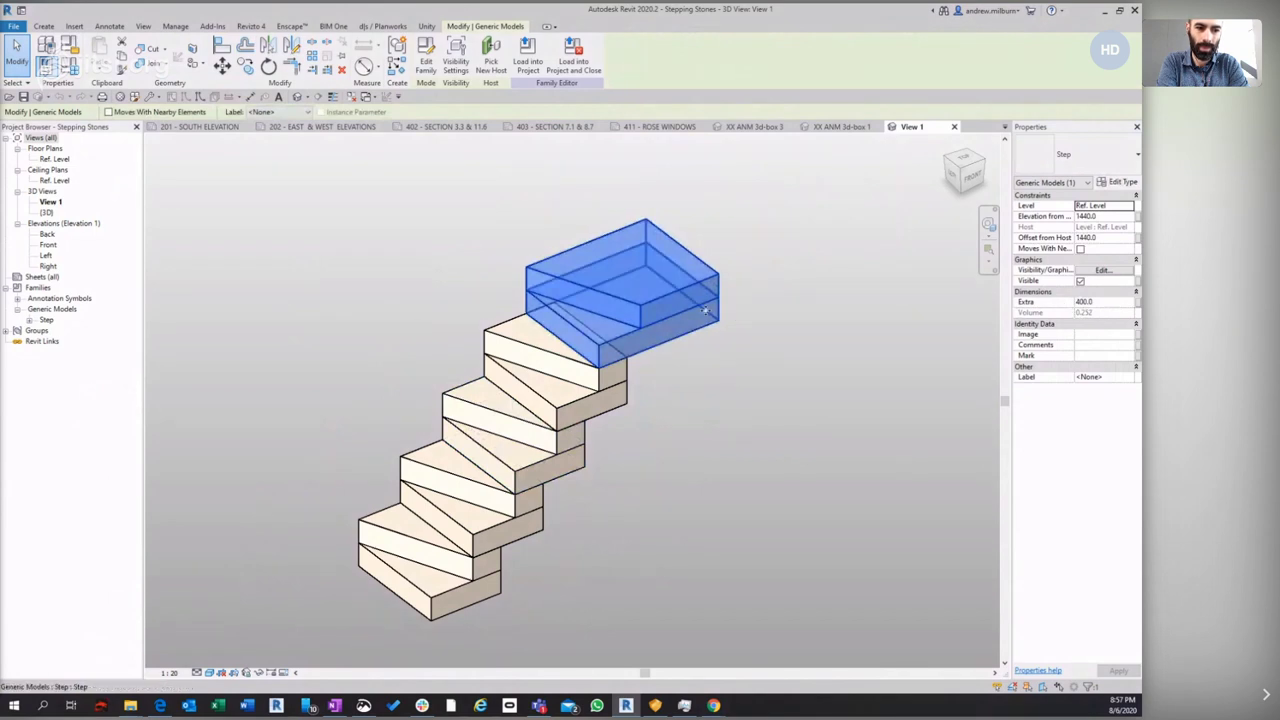
pyautogui.click(754, 440)
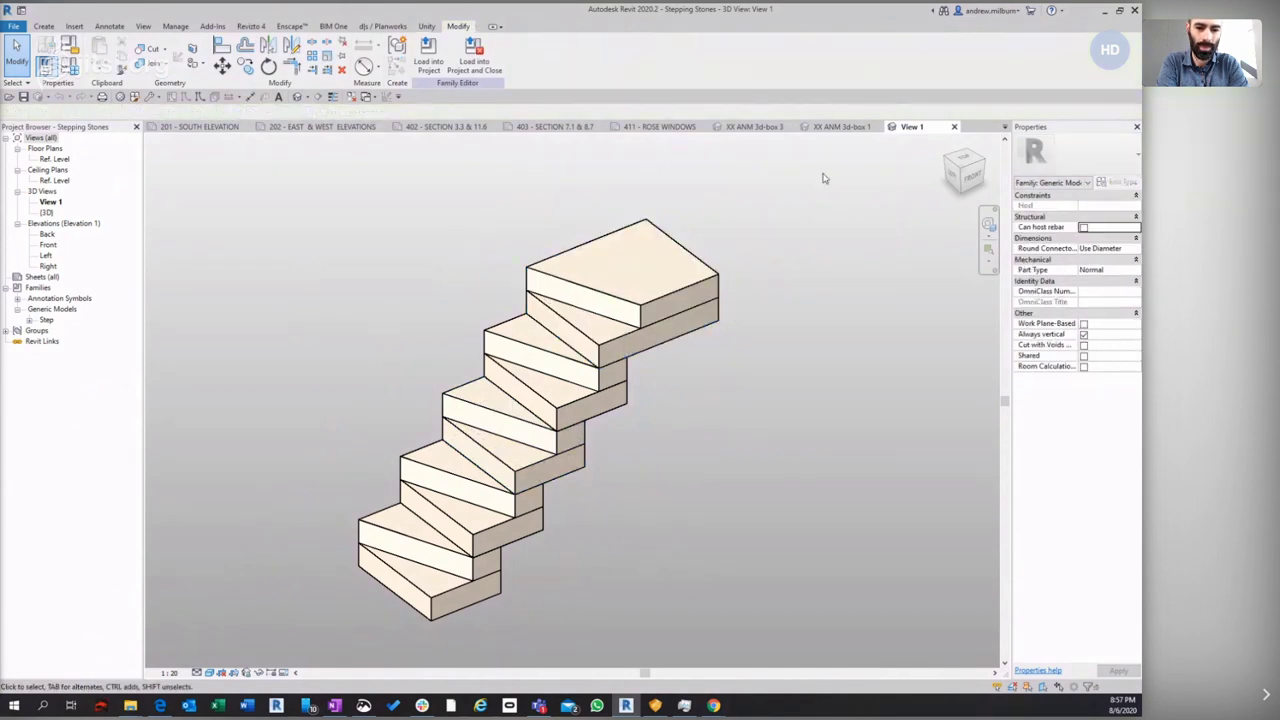
pyautogui.click(954, 128)
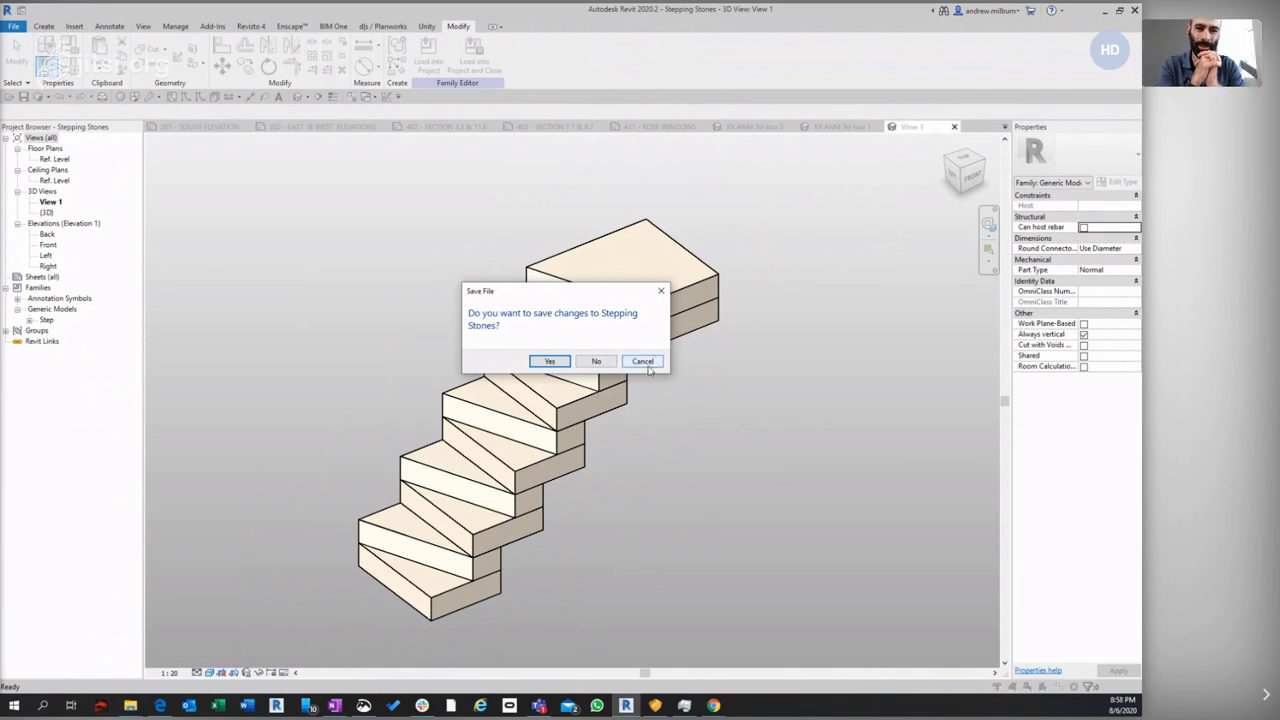
pyautogui.click(596, 361)
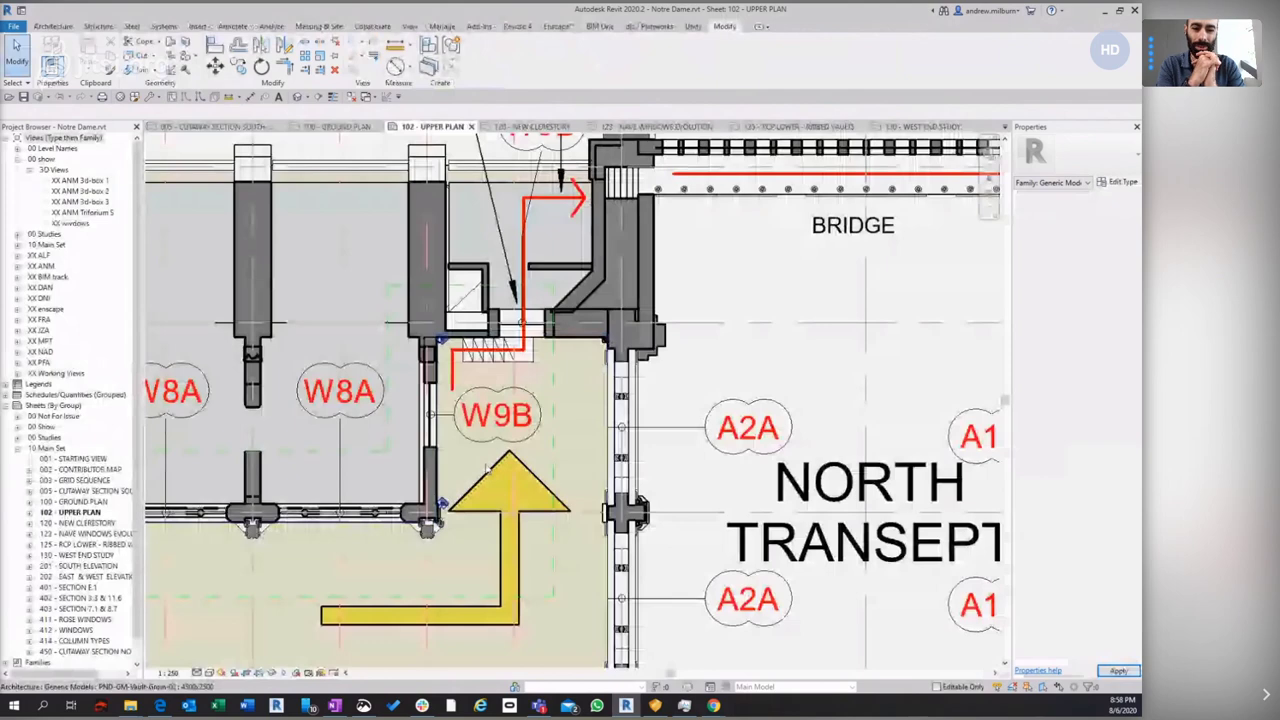
# Examine the access route notes, bridge and triforium galleries around the north transept on the upper plan, and clear the active selection
pyautogui.scroll(-3, 487, 467)
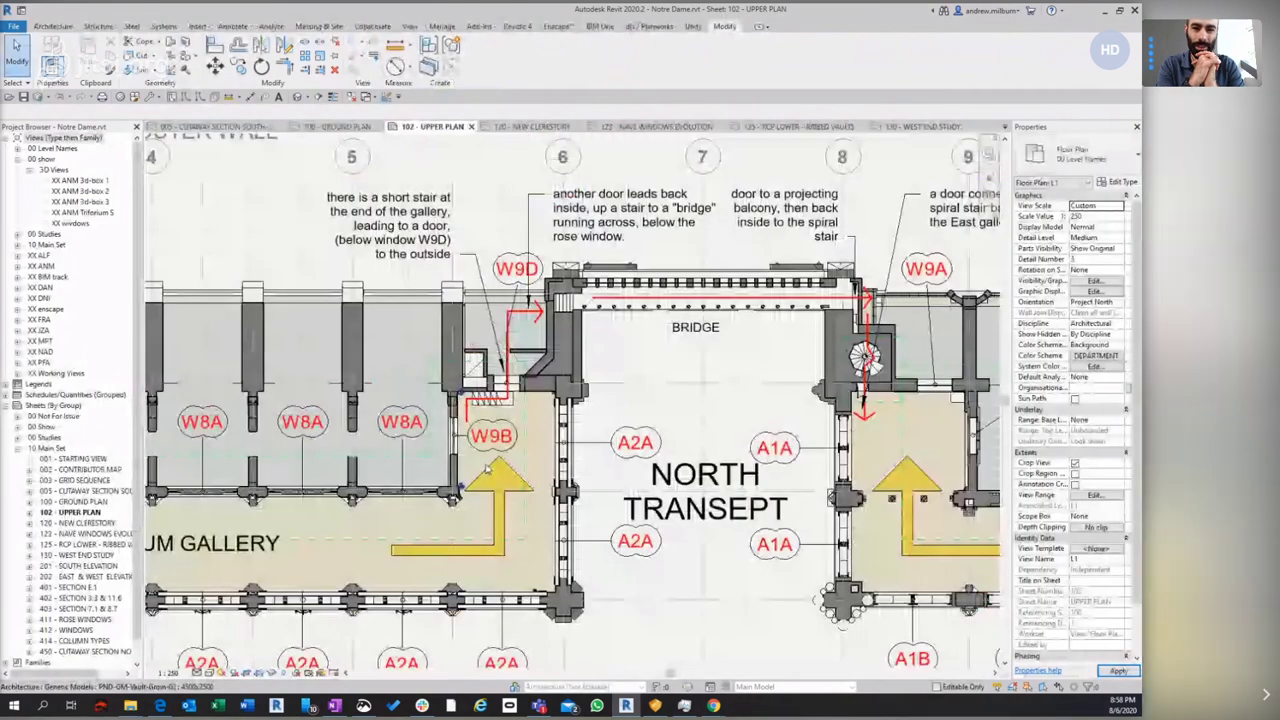
pyautogui.scroll(-2, 487, 467)
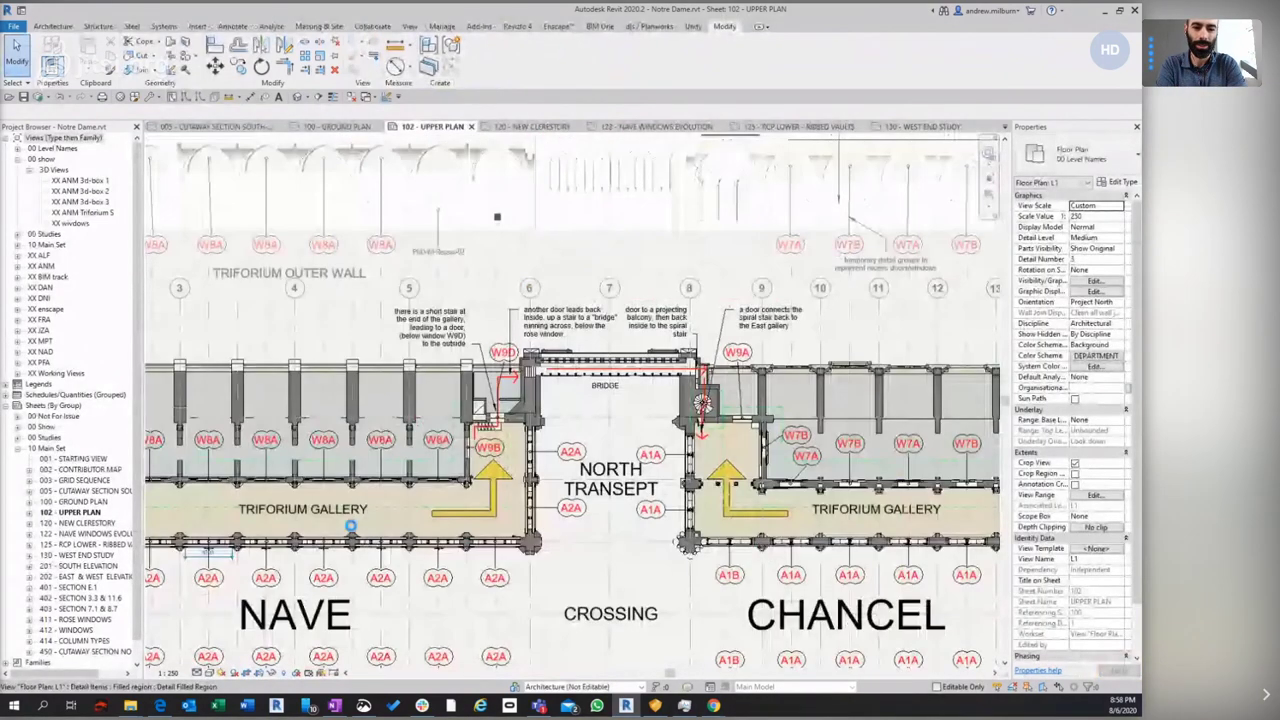
pyautogui.scroll(-1, 350, 525)
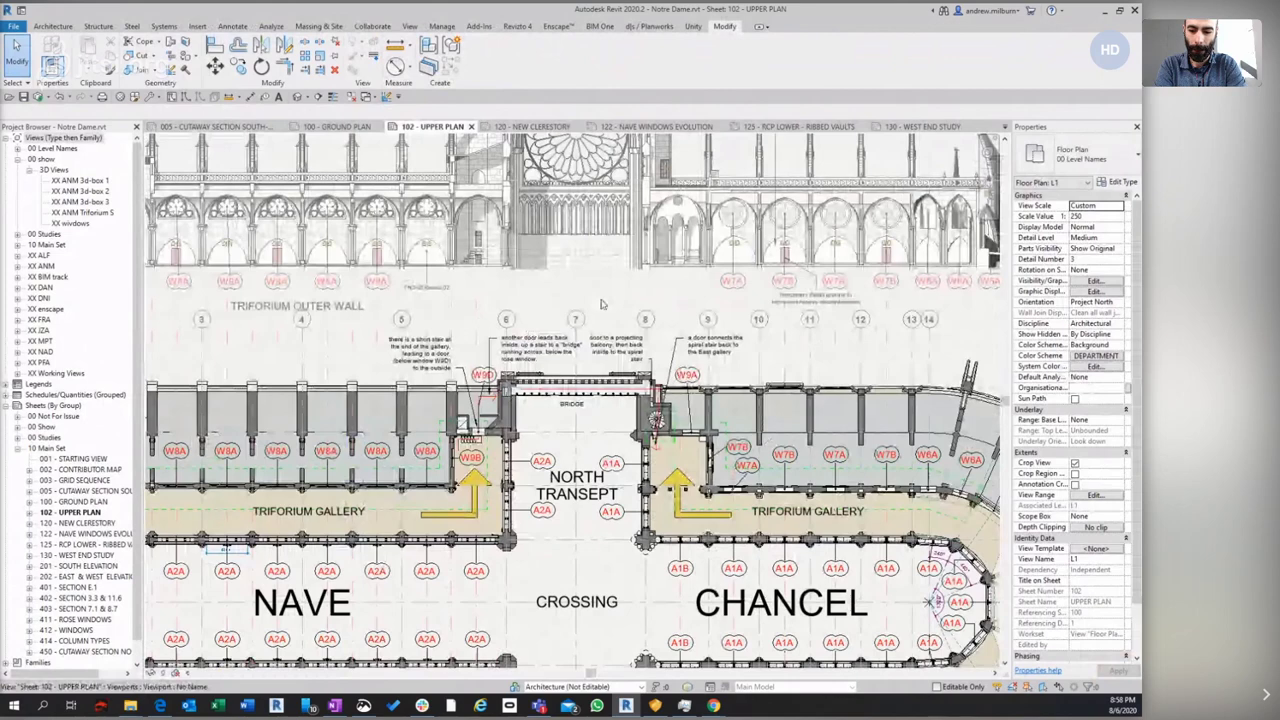
pyautogui.press('Escape')
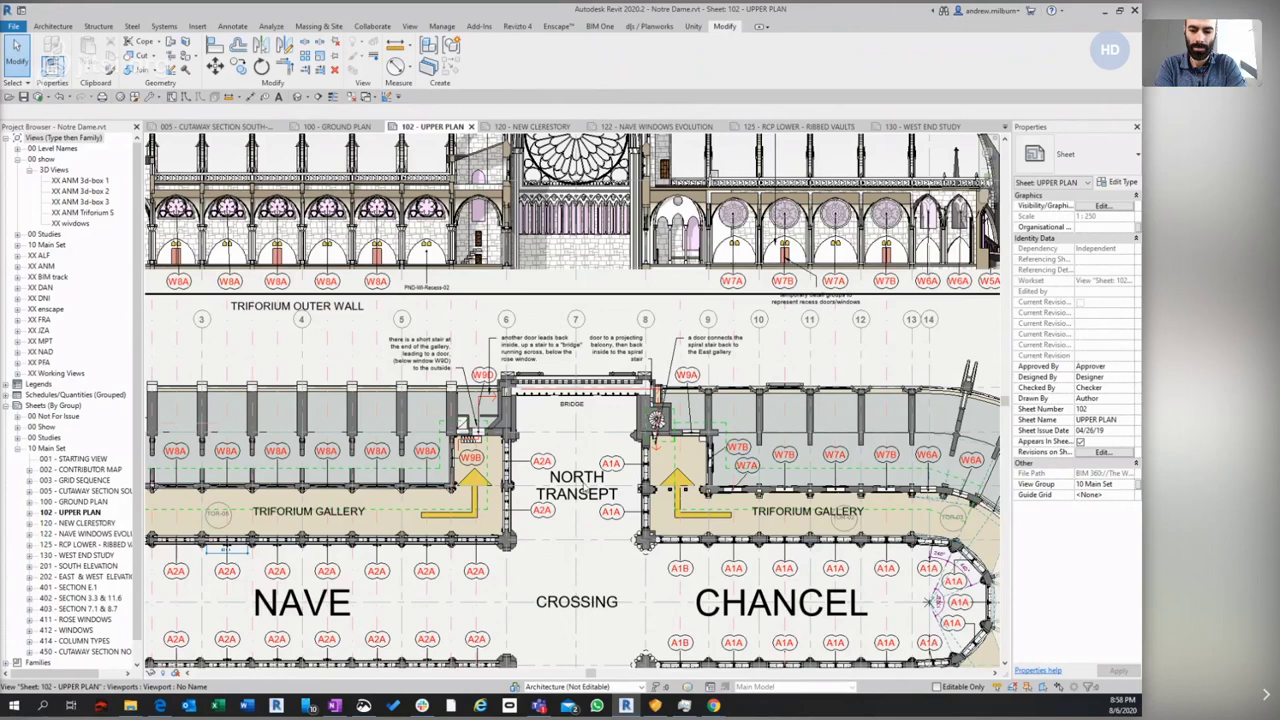
# Examine the TRIFORIUM OUTER WALL elevation, including the upper and lower belfry and W8A windows, and return to the wider upper plan layout
pyautogui.scroll(-3, 522, 554)
pyautogui.scroll(2, 570, 330)
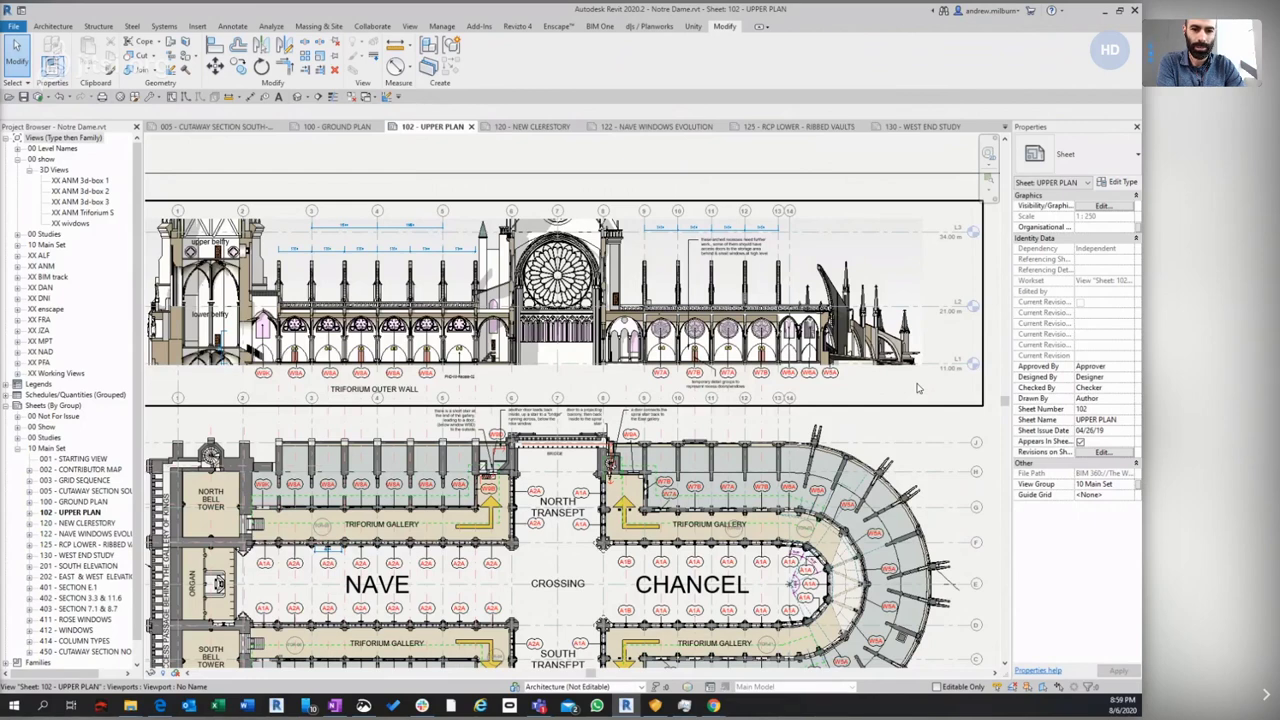
pyautogui.scroll(-1, 915, 386)
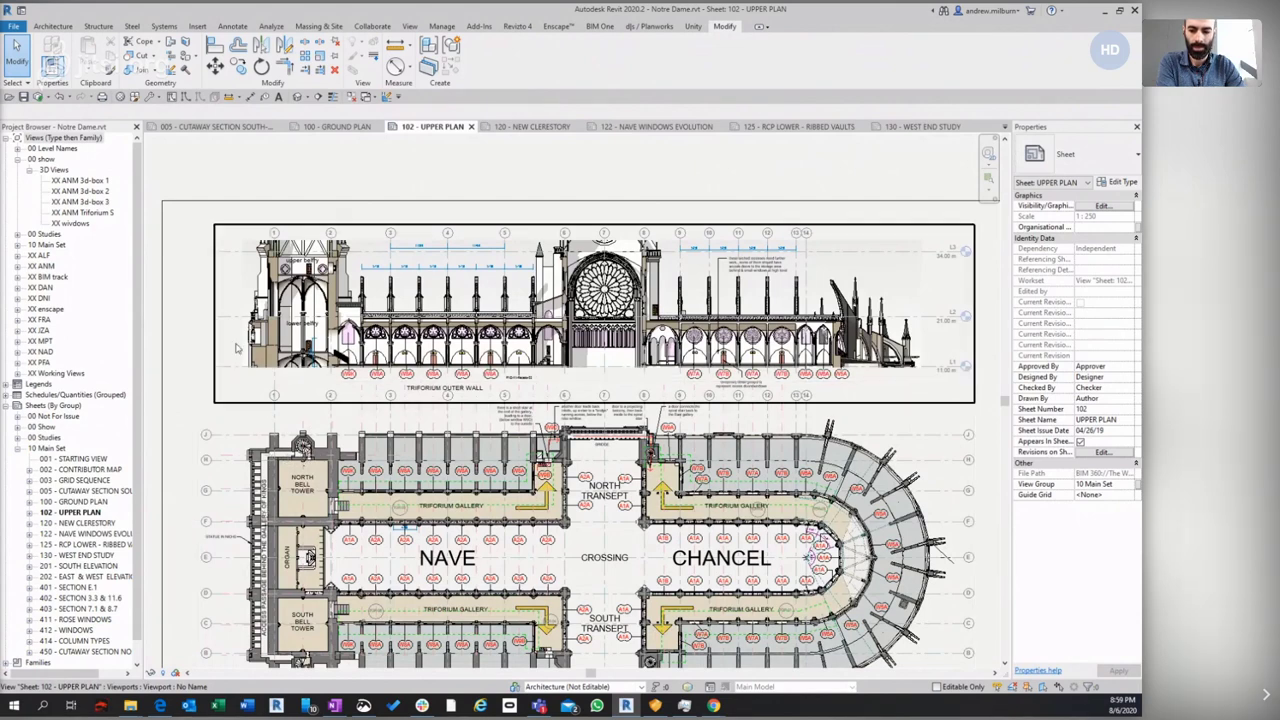
pyautogui.scroll(4, 237, 348)
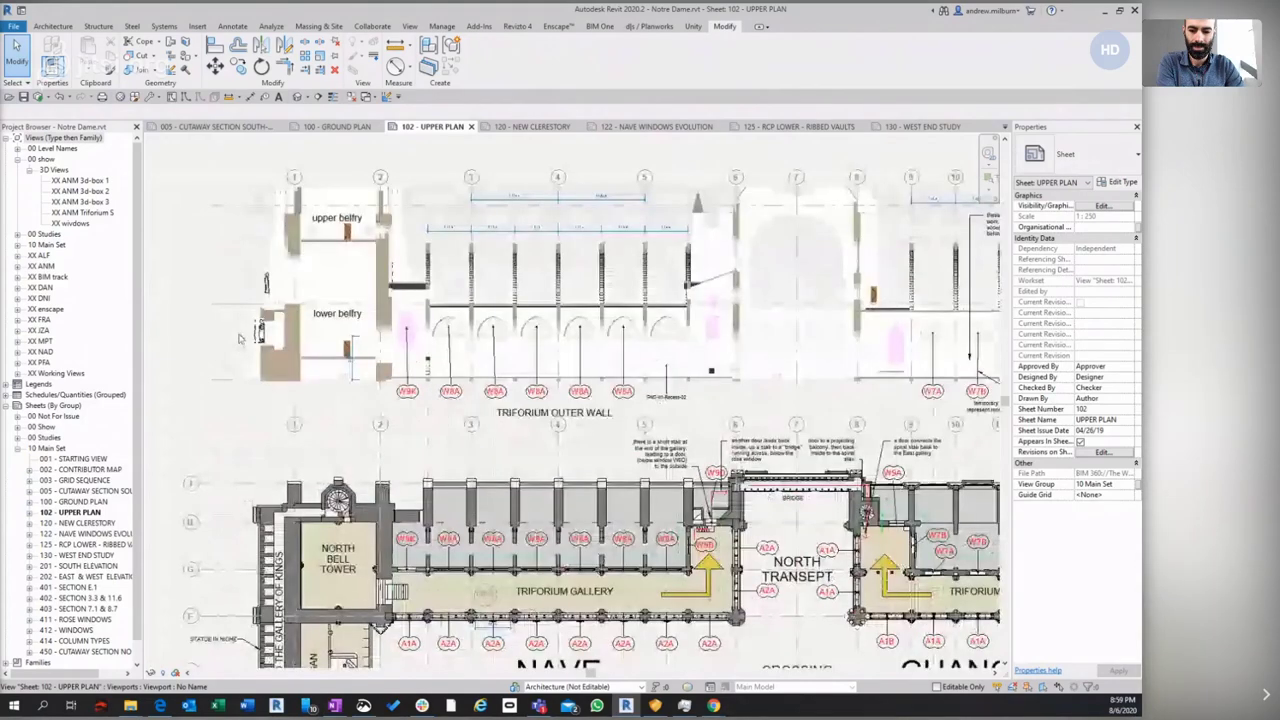
pyautogui.scroll(2, 240, 338)
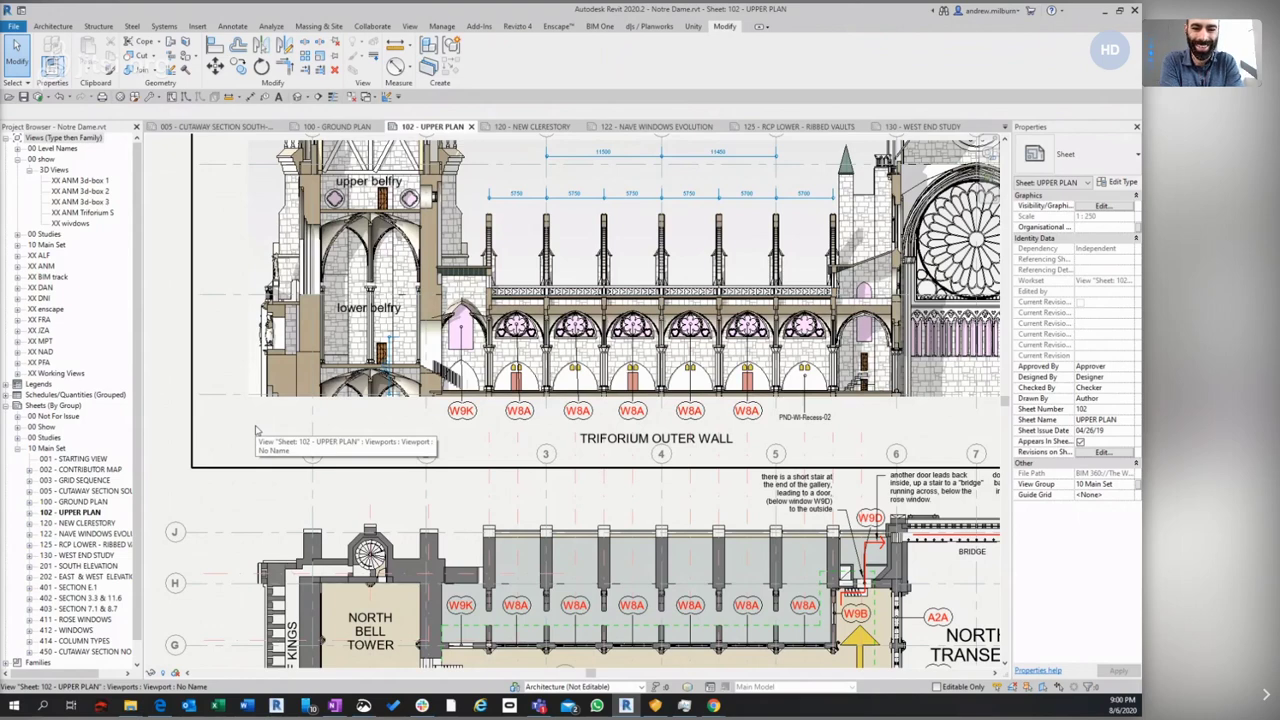
pyautogui.scroll(-5, 257, 424)
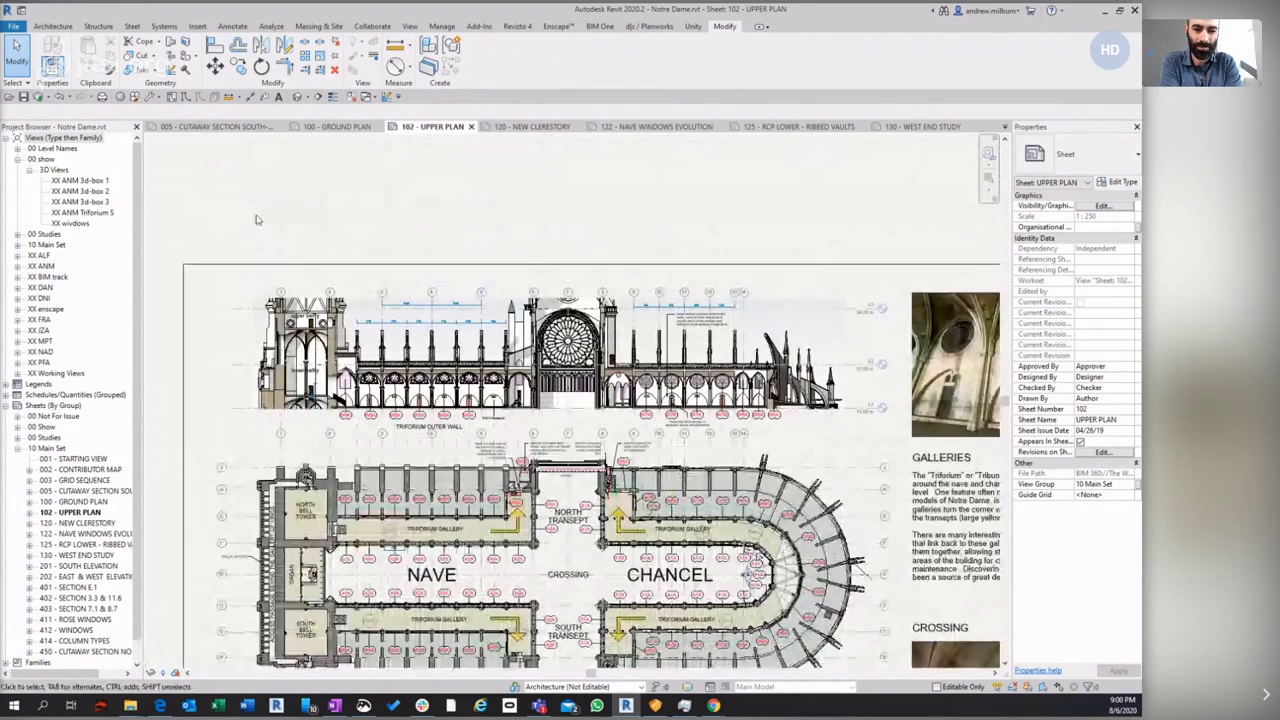
pyautogui.scroll(-1, 256, 219)
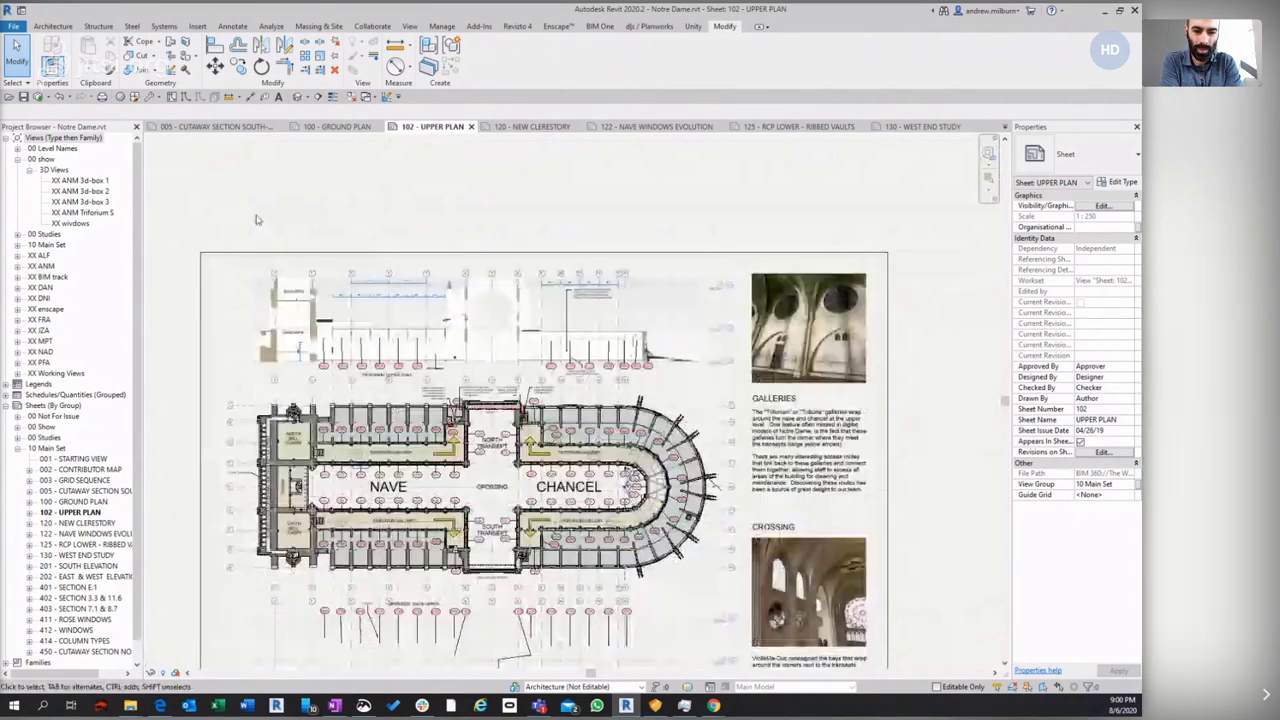
pyautogui.rightClick(258, 216)
pyautogui.click(345, 195)
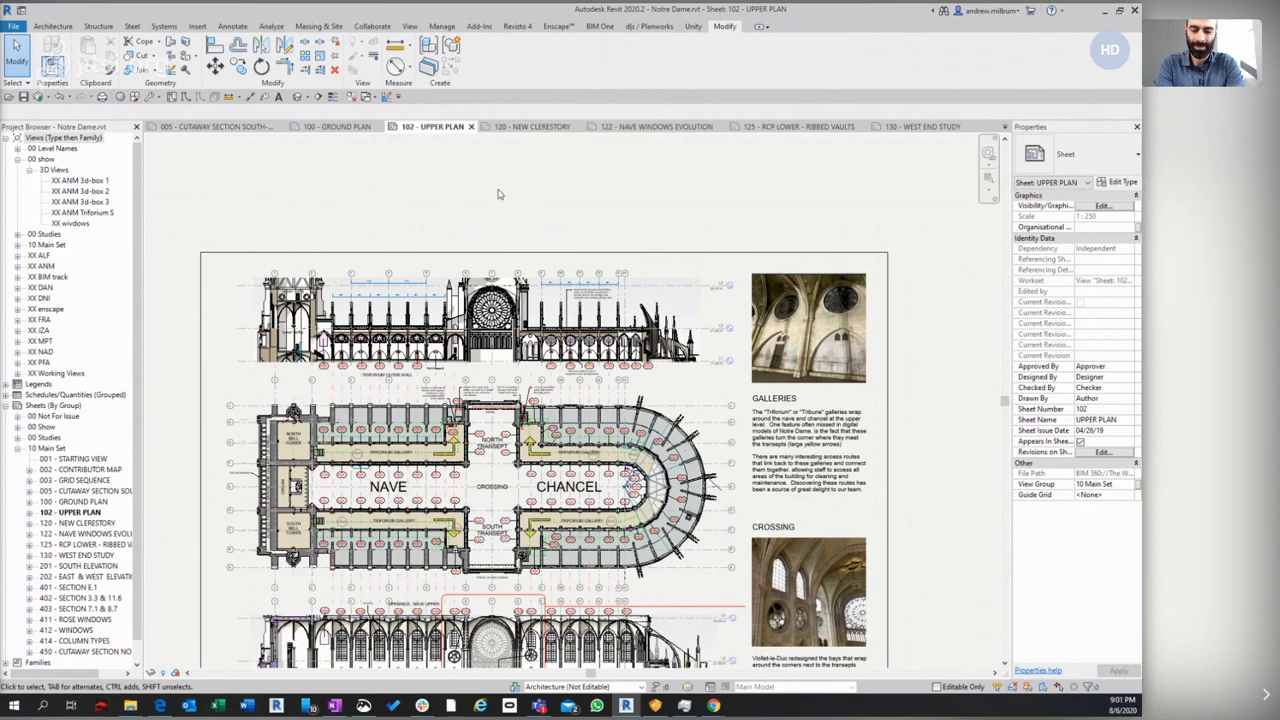
# Open sheet 120 - NEW CLERESTORY and clear the text note selection
pyautogui.click(530, 127)
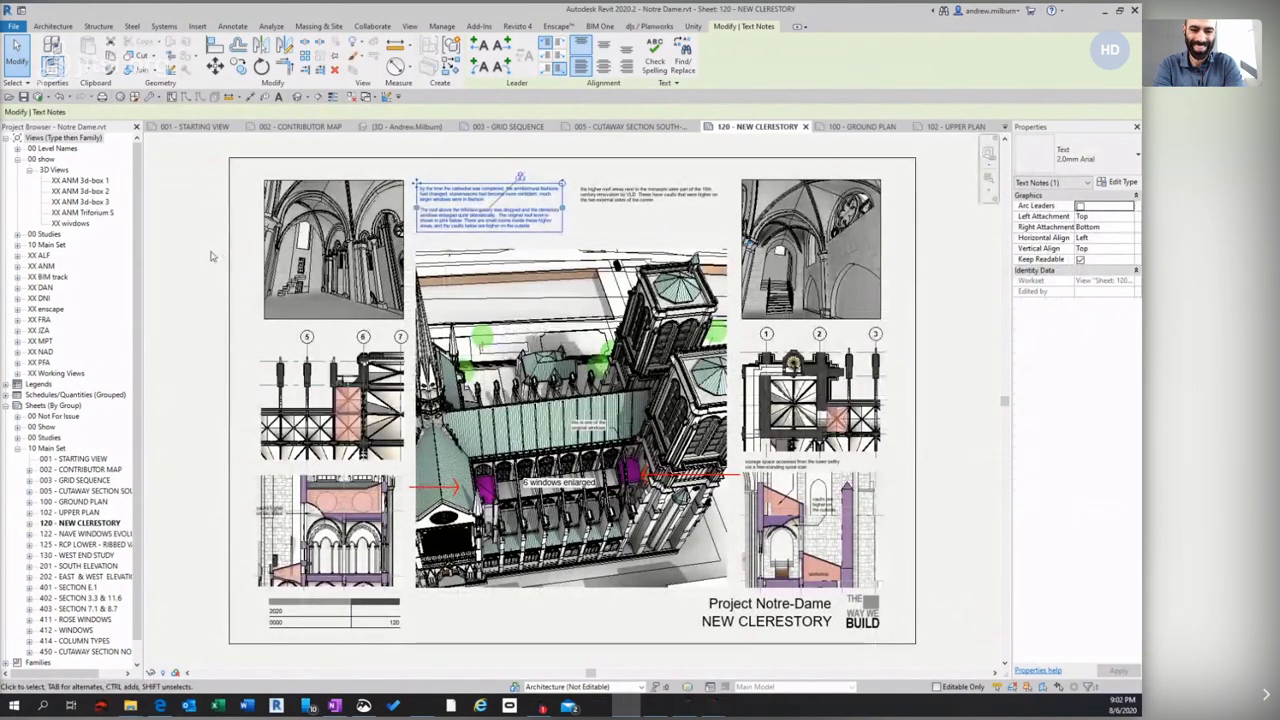
pyautogui.click(201, 321)
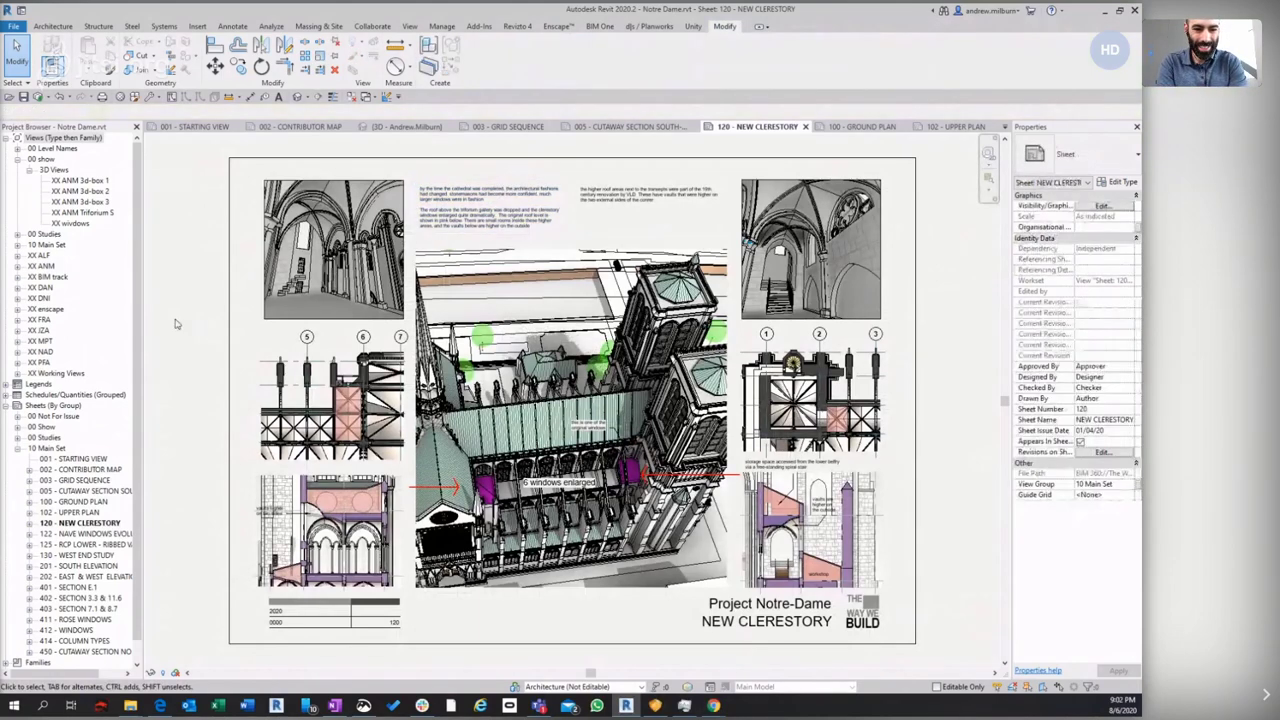
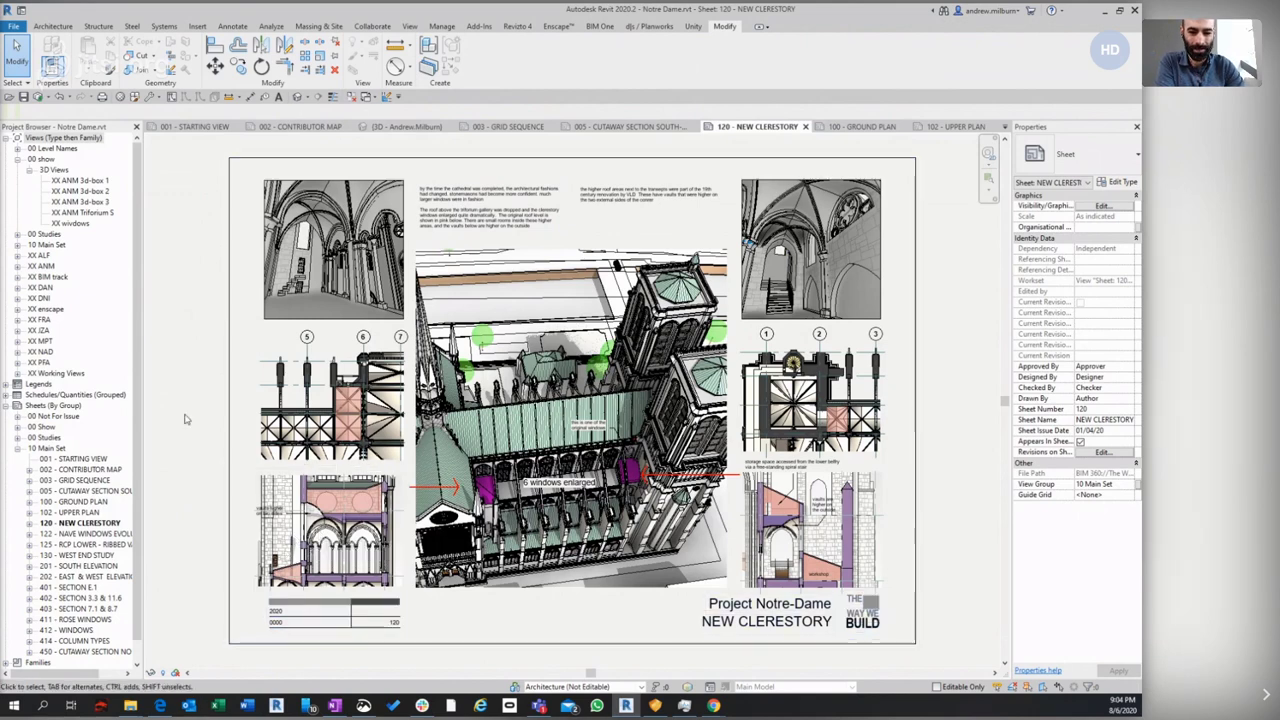
# Examine the raised-vault notes and the cathedral view marking the six enlarged windows on the NEW CLERESTORY sheet
pyautogui.scroll(1, 326, 561)
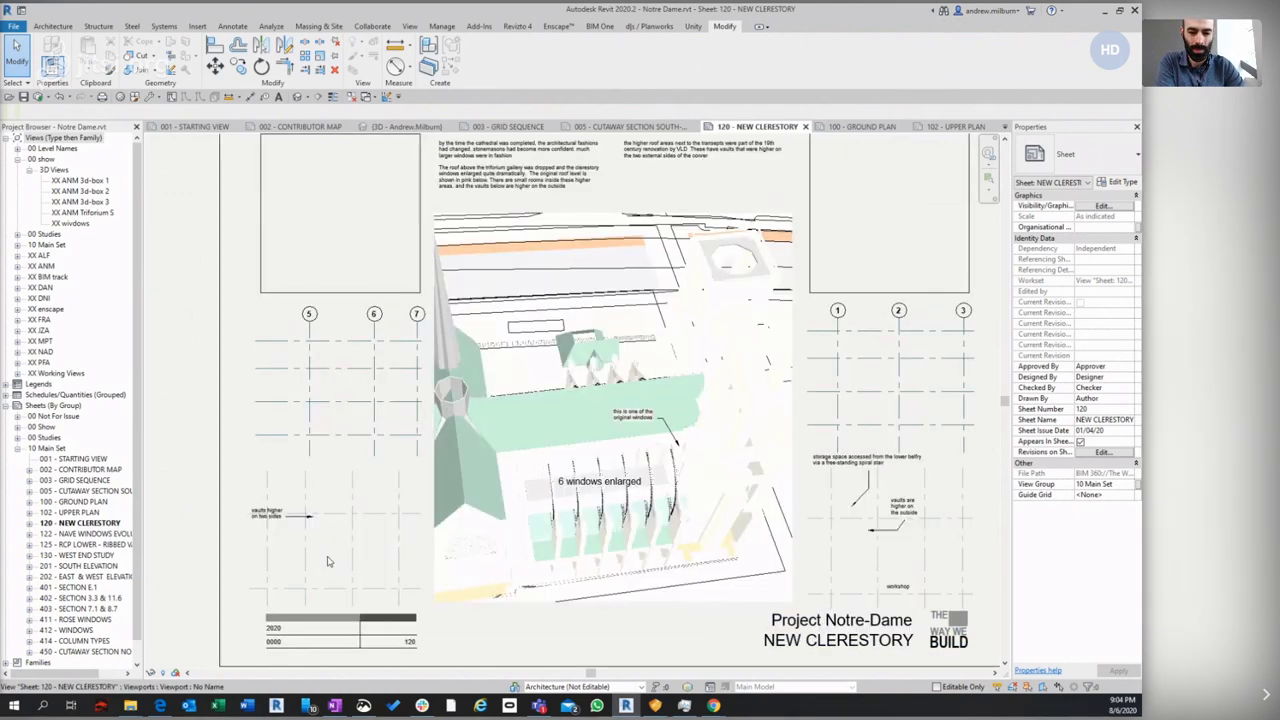
pyautogui.scroll(3, 326, 561)
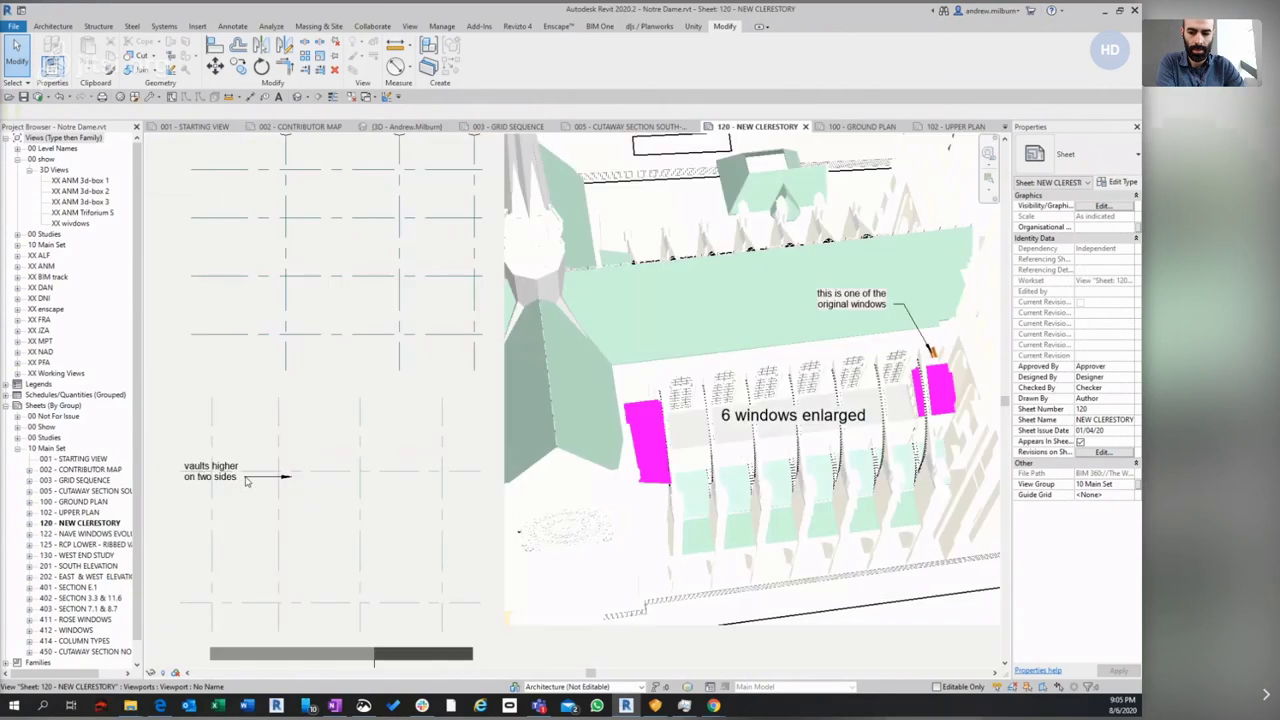
pyautogui.scroll(-3, 247, 481)
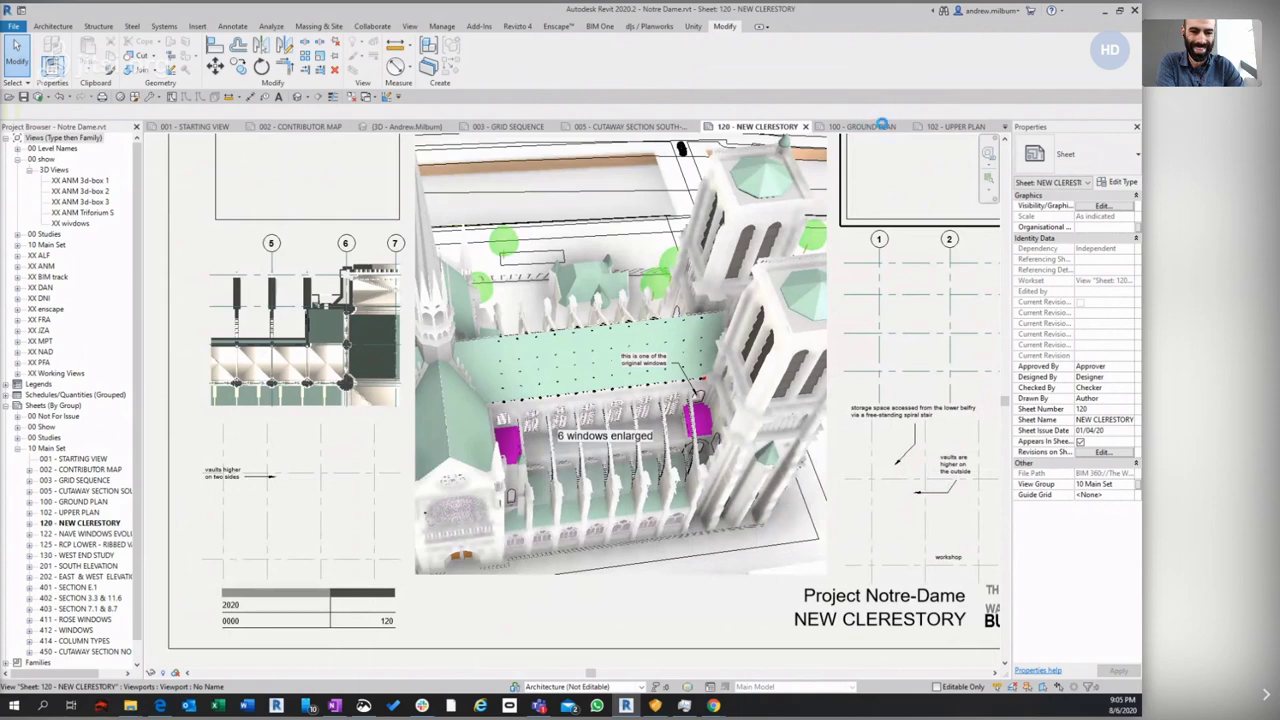
# Return to sheet 100 - GROUND PLAN and examine the curved chapels around the east end, including their window tags
pyautogui.click(886, 127)
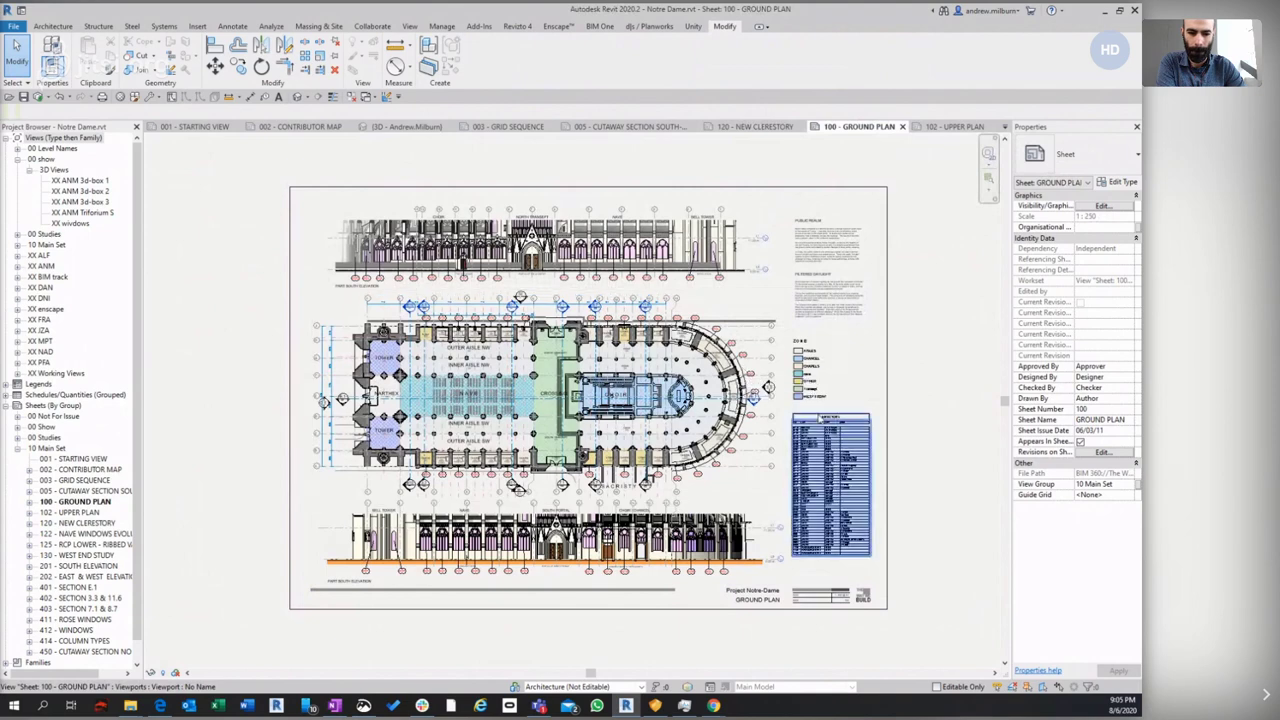
pyautogui.scroll(1, 902, 452)
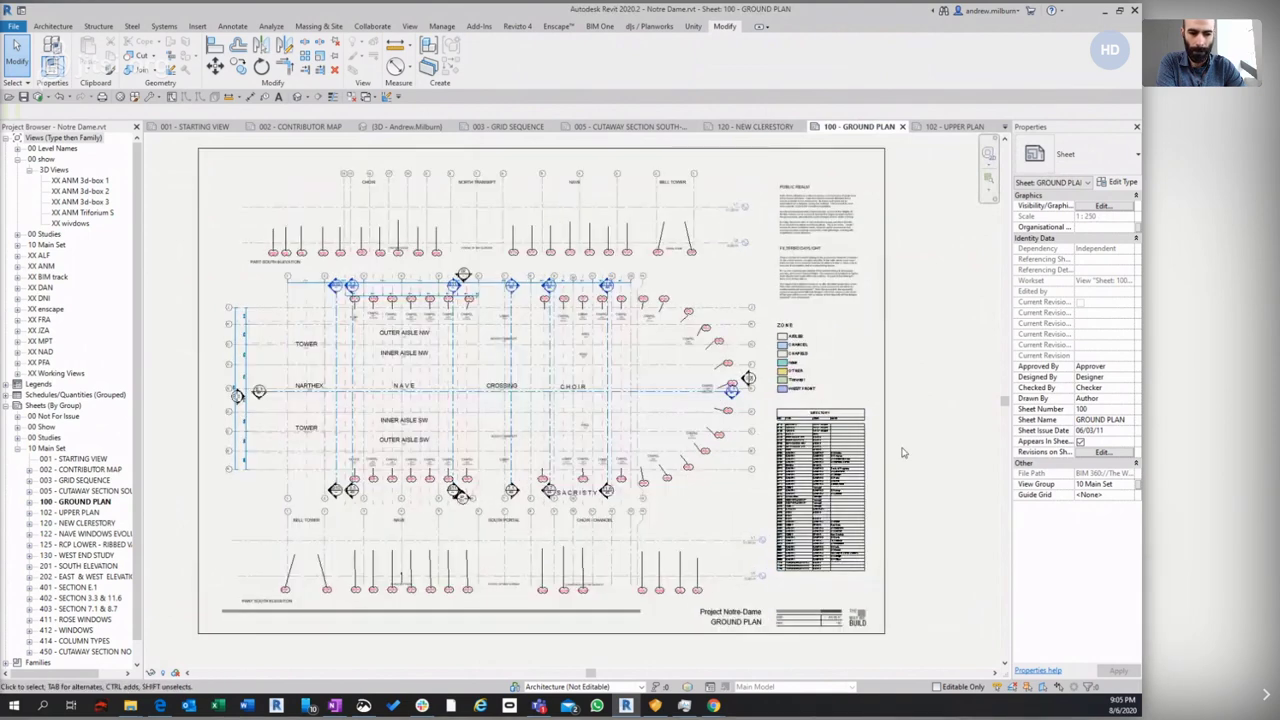
pyautogui.scroll(2, 902, 452)
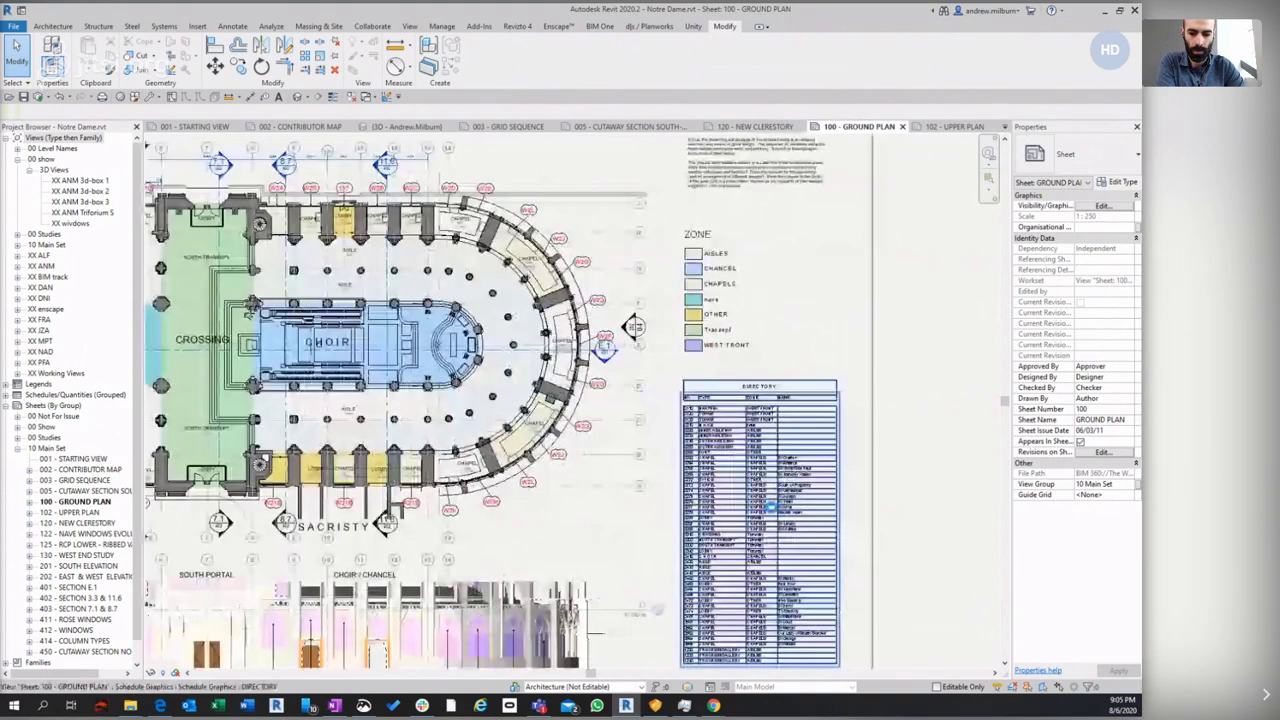
pyautogui.scroll(1, 487, 476)
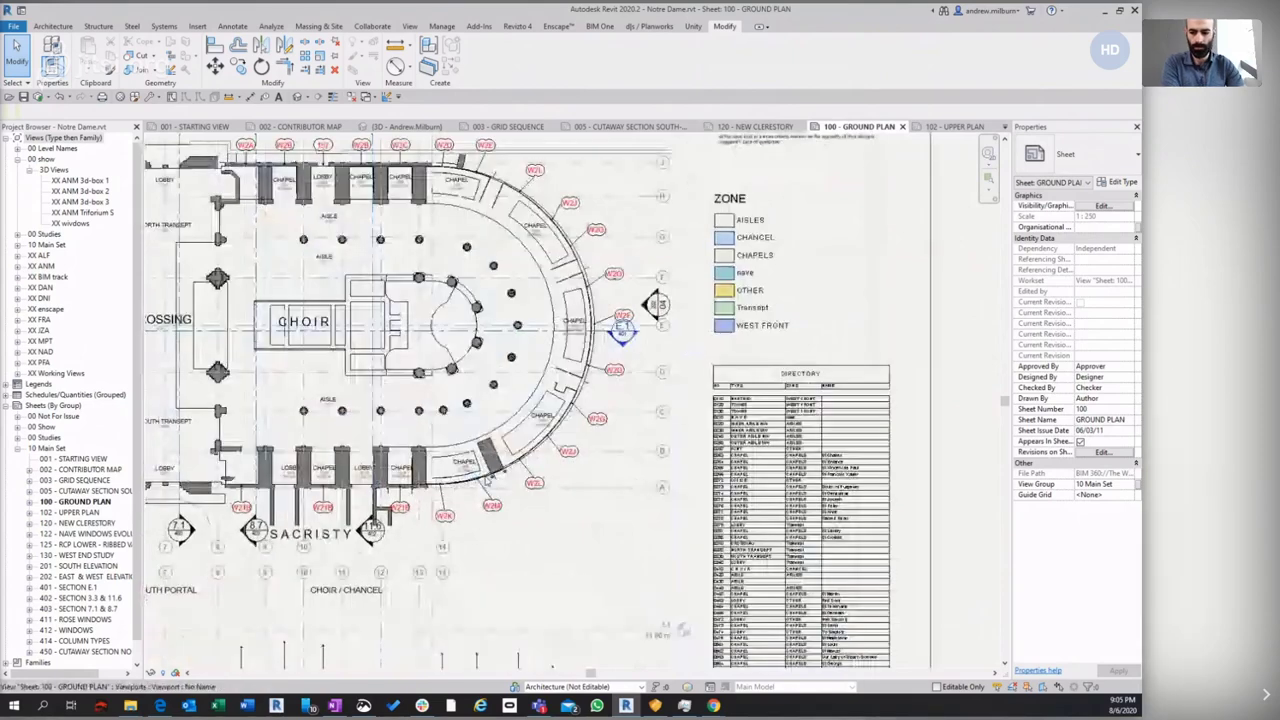
pyautogui.scroll(3, 472, 474)
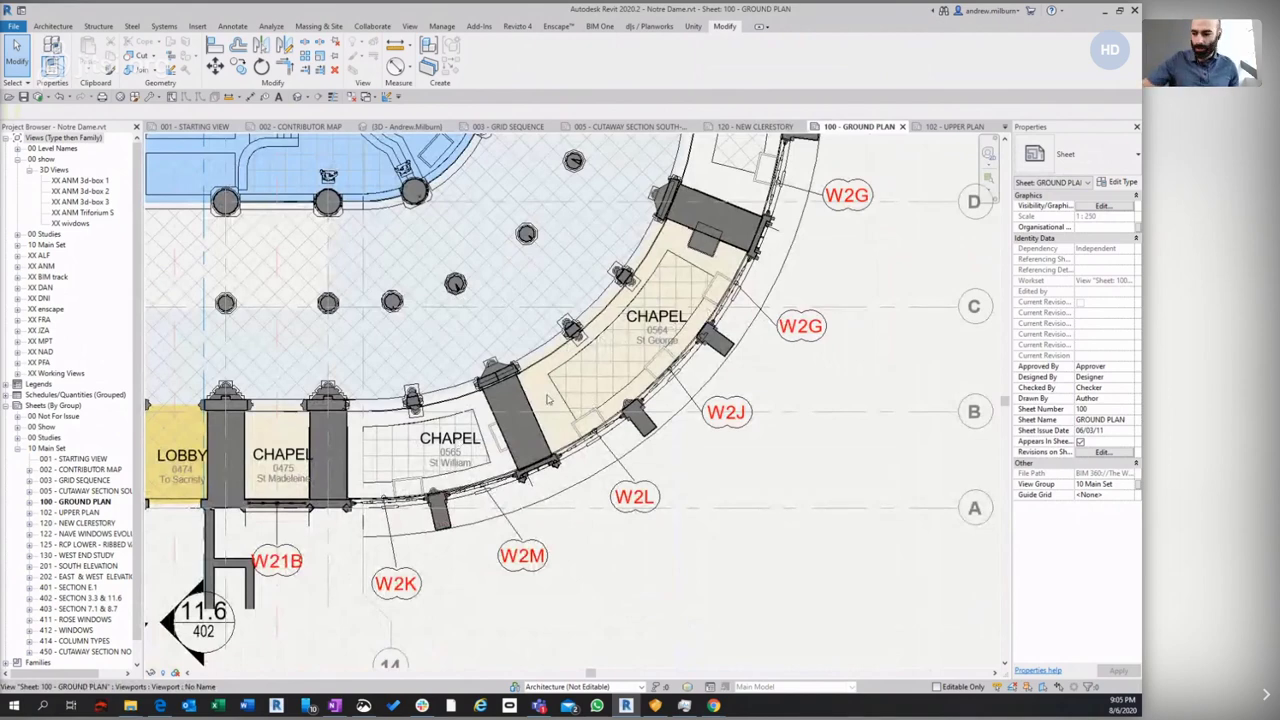
pyautogui.scroll(-2, 547, 400)
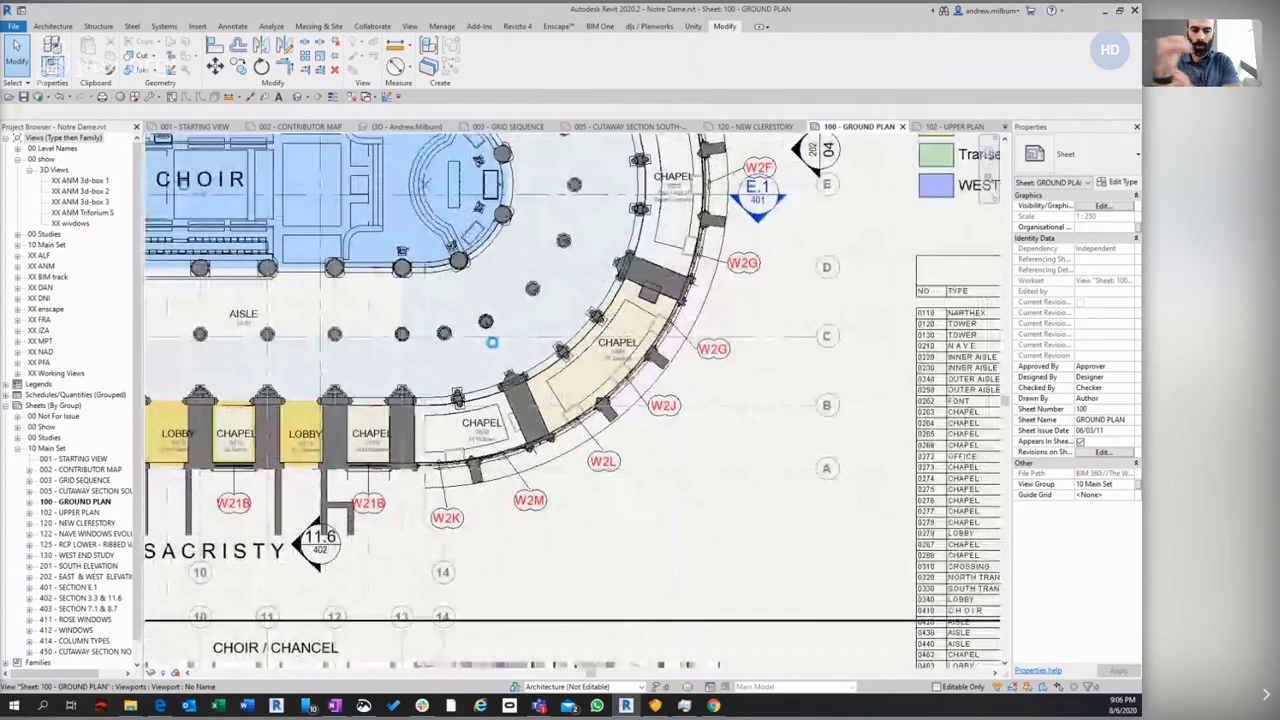
pyautogui.scroll(-2, 544, 394)
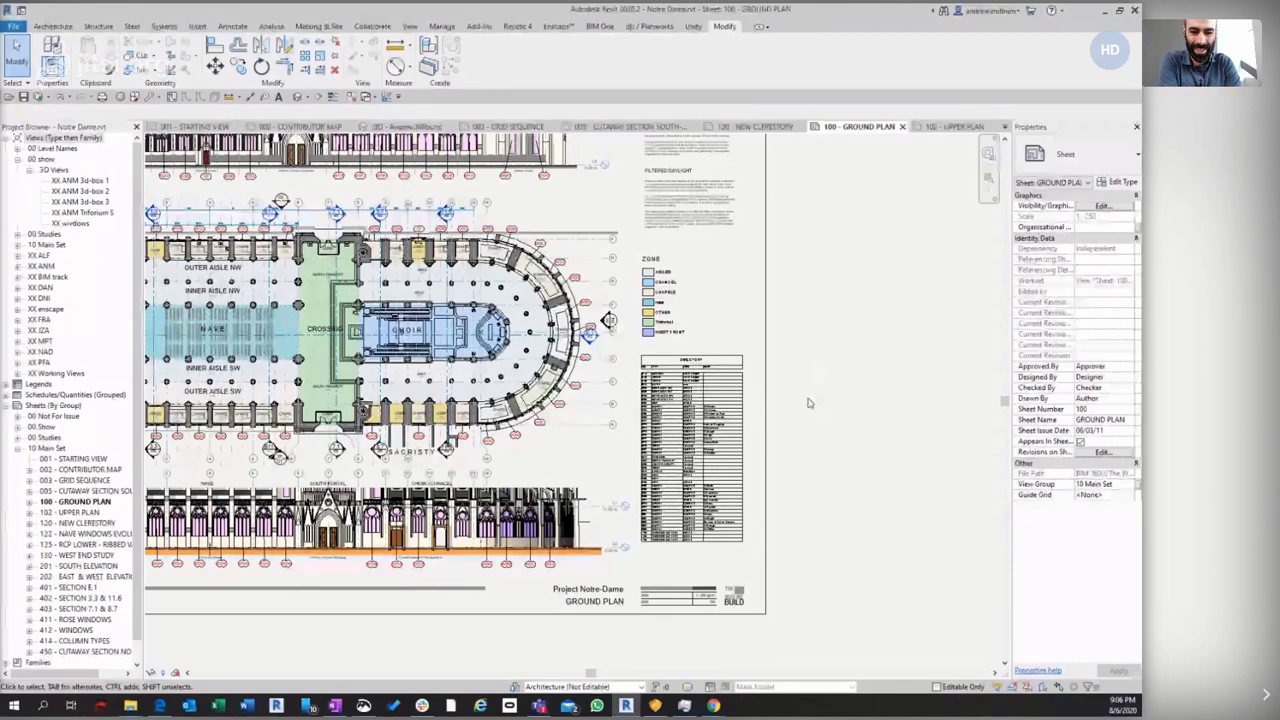
# Examine the choir, the sacristy side and the room directory on the ground plan, and return to the whole sheet
pyautogui.scroll(2, 481, 412)
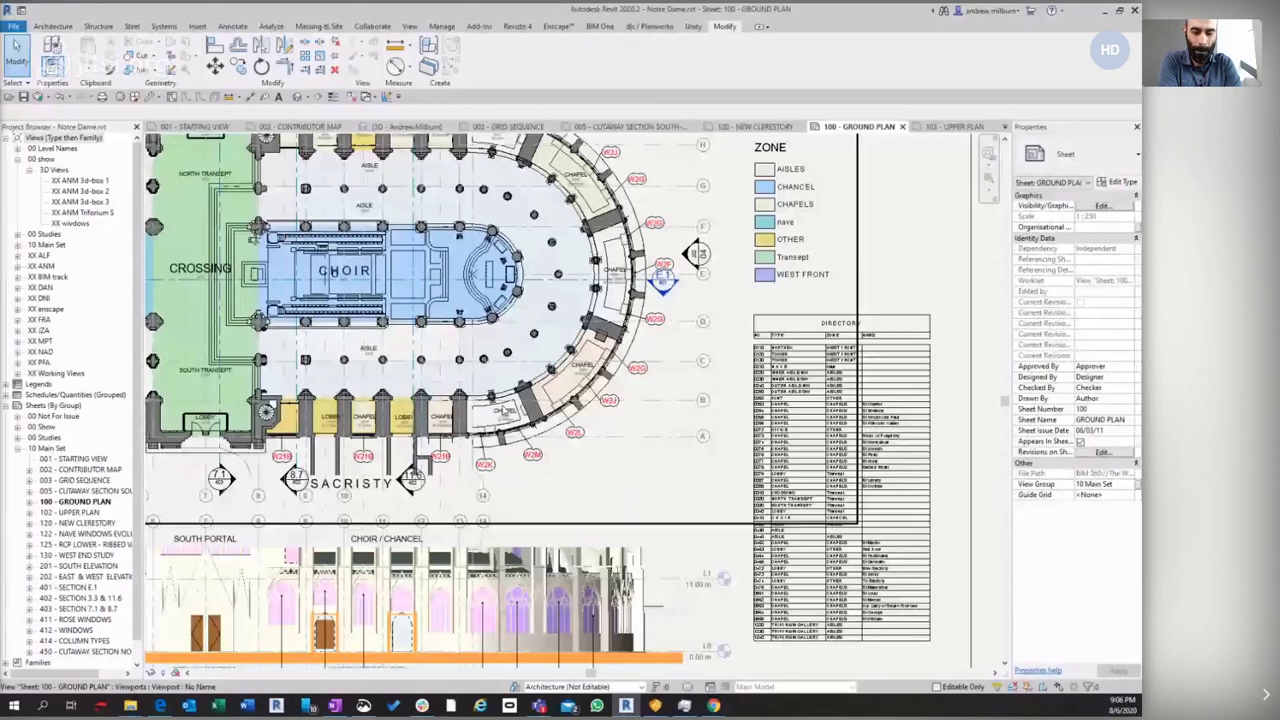
pyautogui.scroll(1, 503, 410)
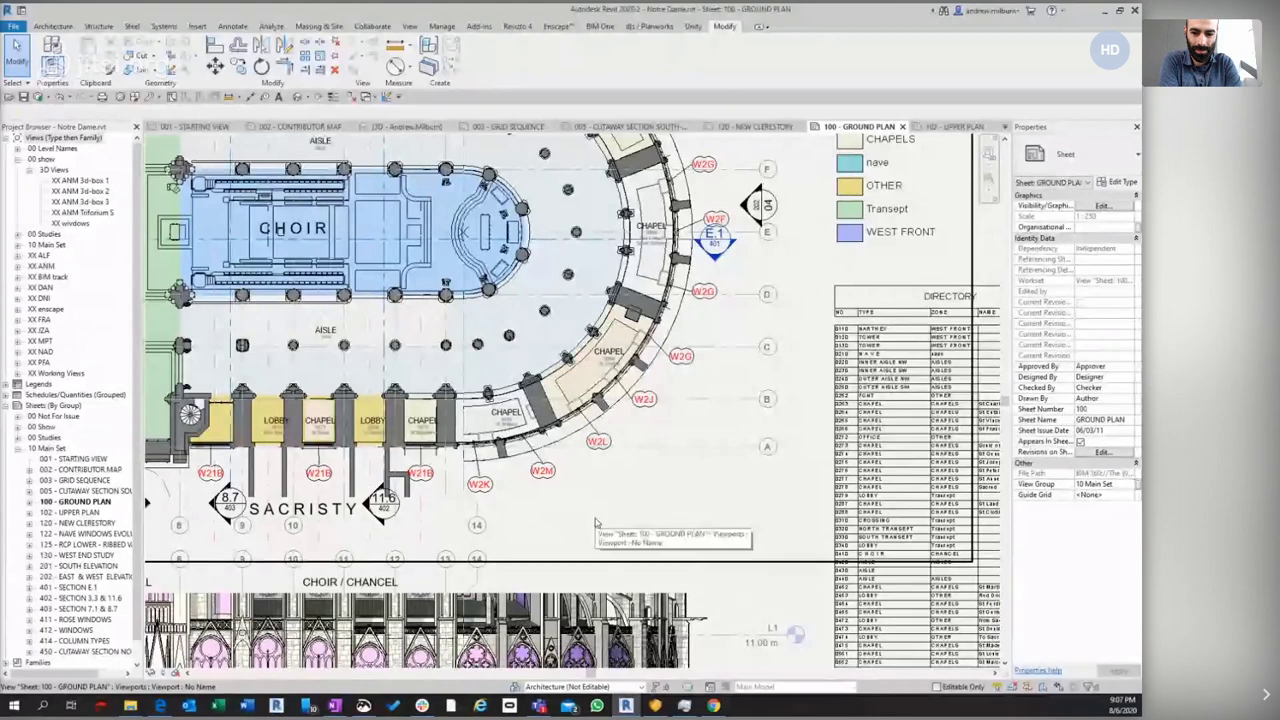
pyautogui.scroll(-1, 595, 522)
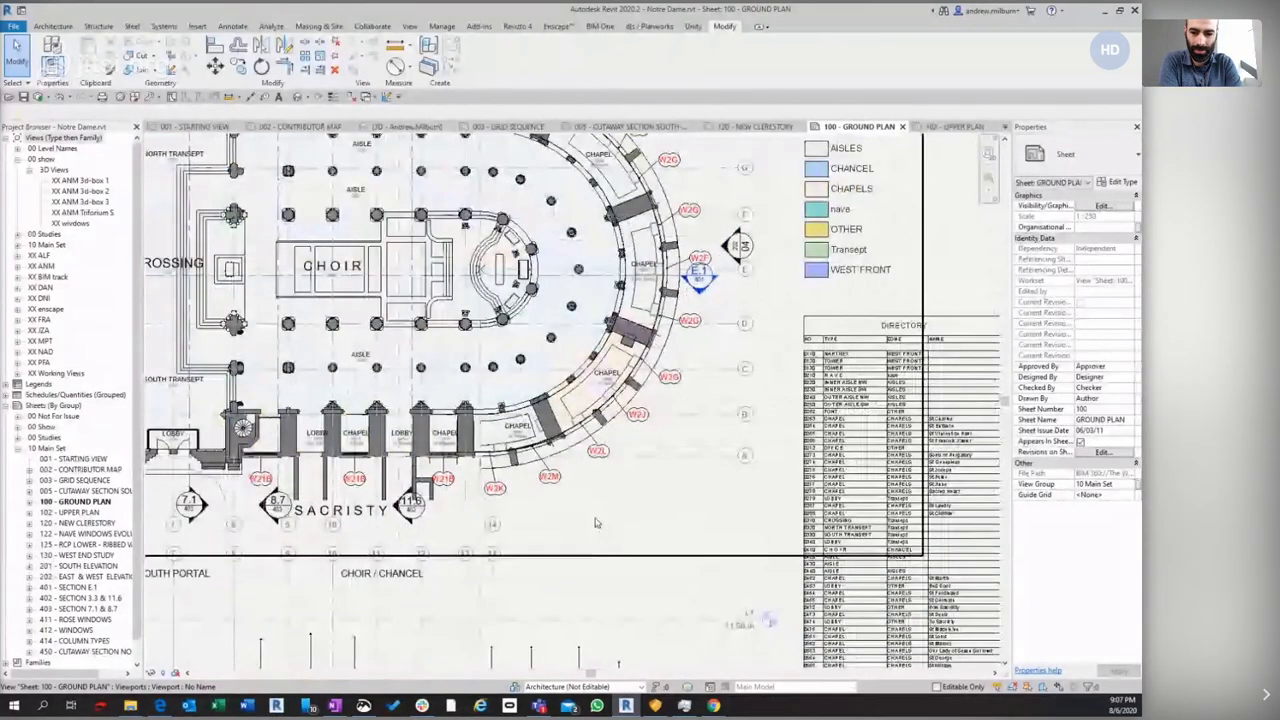
pyautogui.scroll(-1, 595, 522)
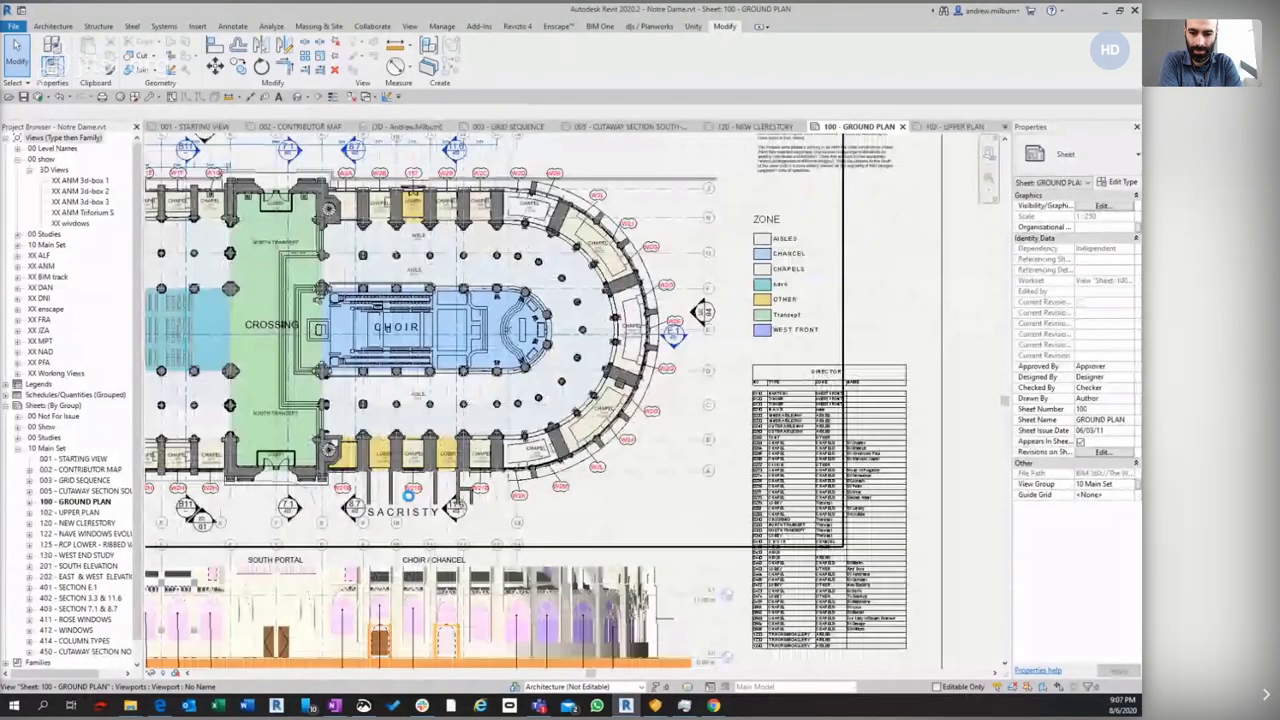
pyautogui.scroll(-2, 408, 495)
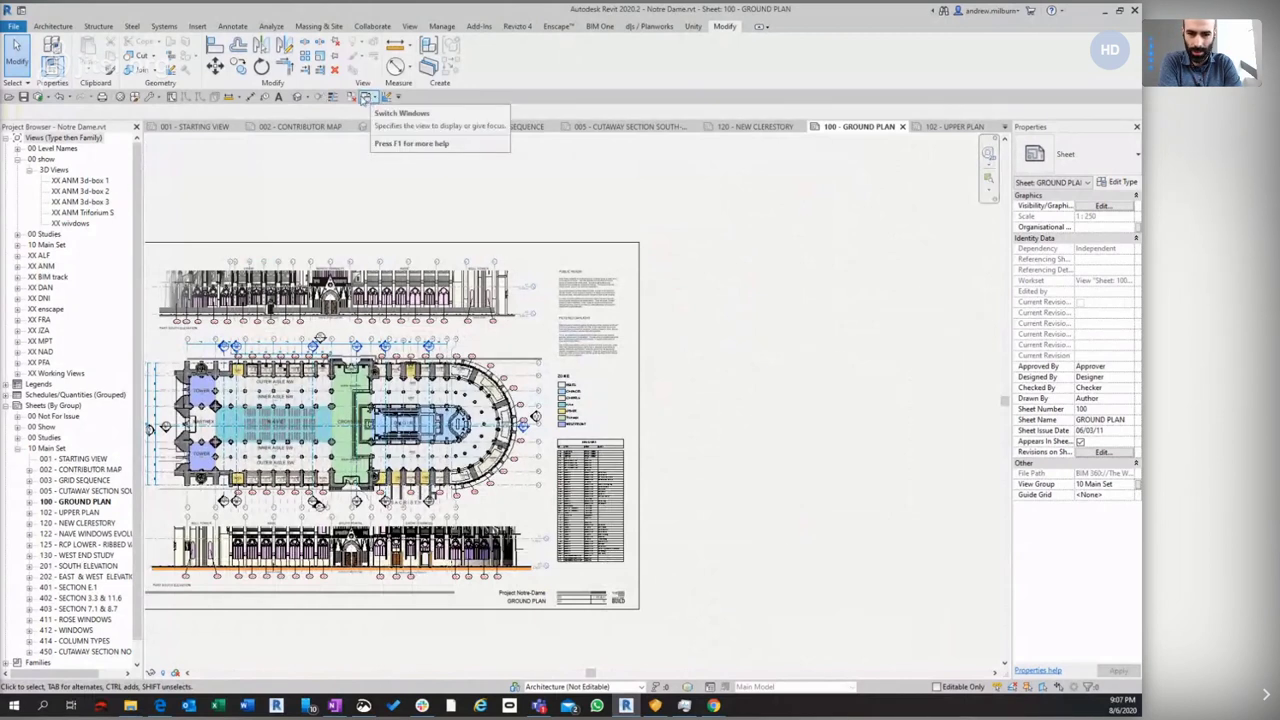
# Switch to the open sheet 125 - RCP LOWER - RIBBED VAULTS from the full list of open views
pyautogui.click(372, 97)
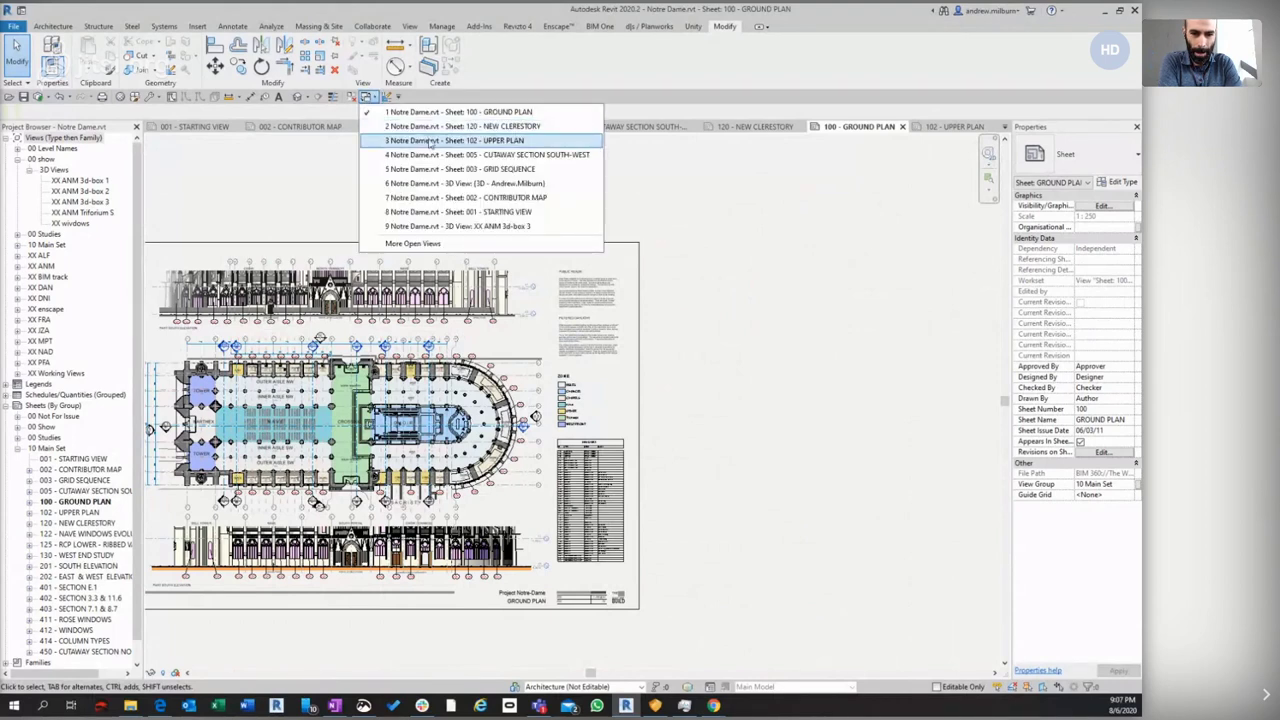
pyautogui.click(420, 244)
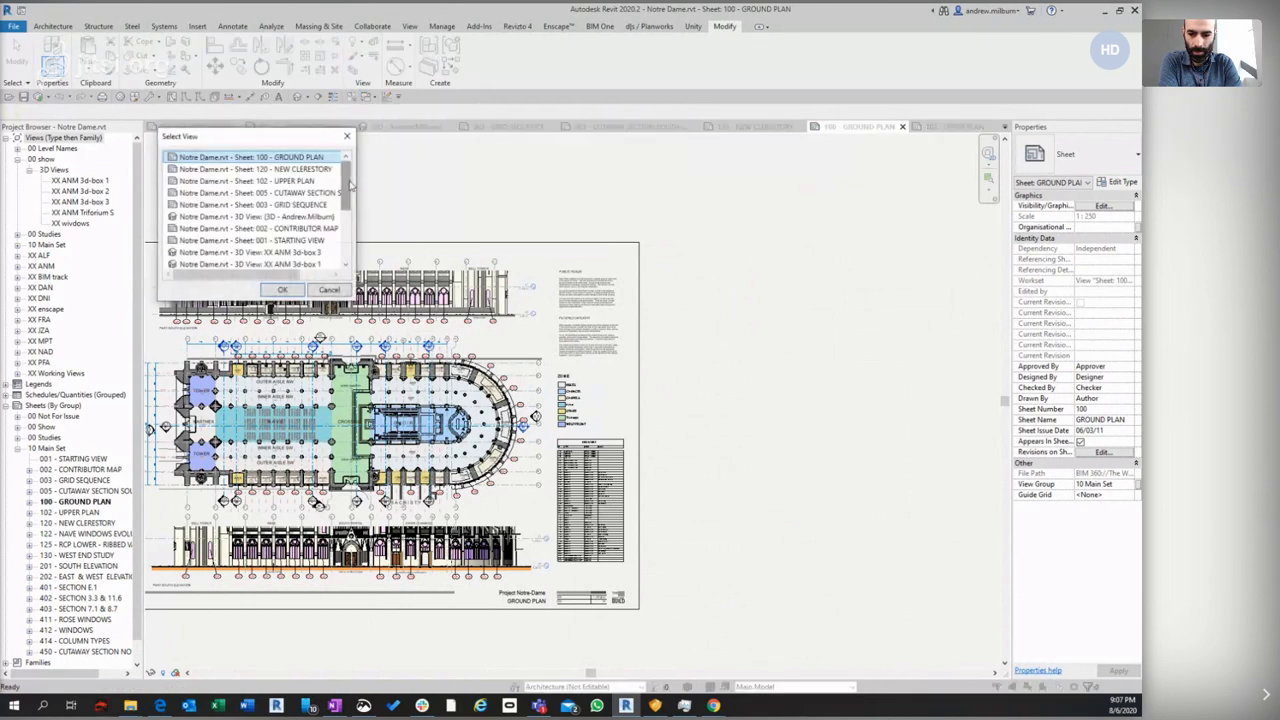
pyautogui.moveTo(346, 185); pyautogui.dragTo(352, 245)
pyautogui.click(316, 241)
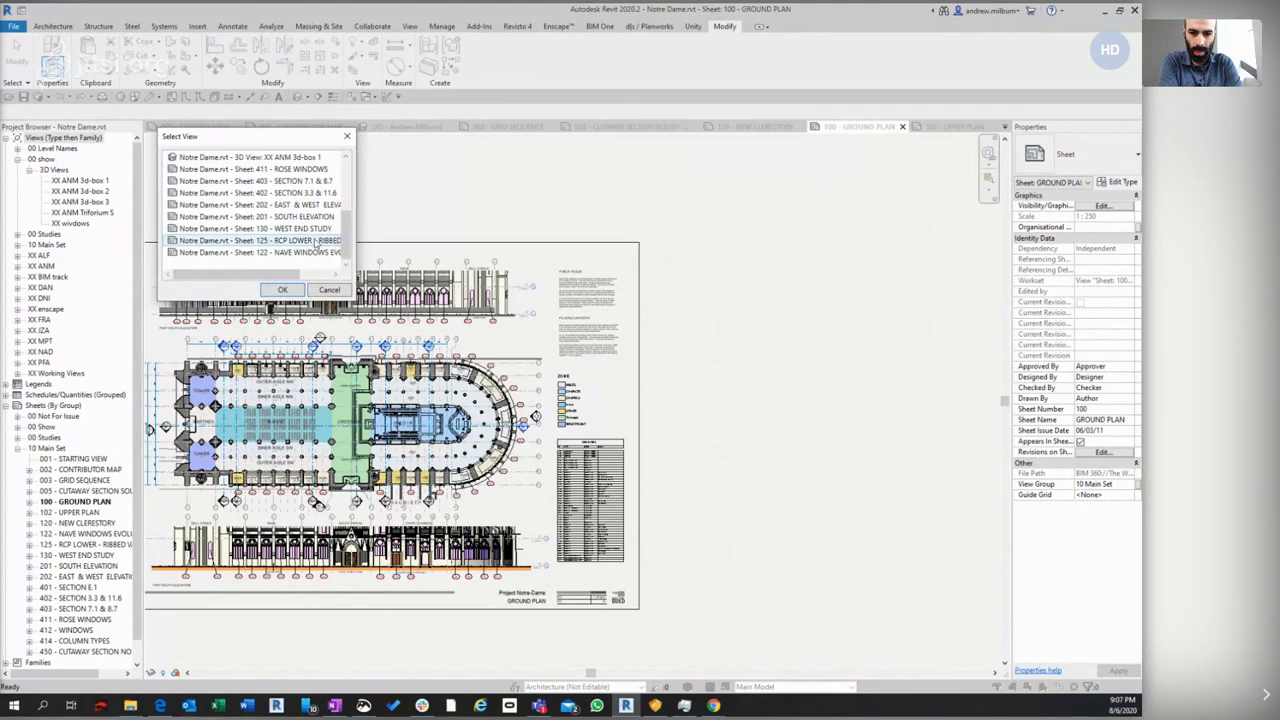
pyautogui.doubleClick(316, 241)
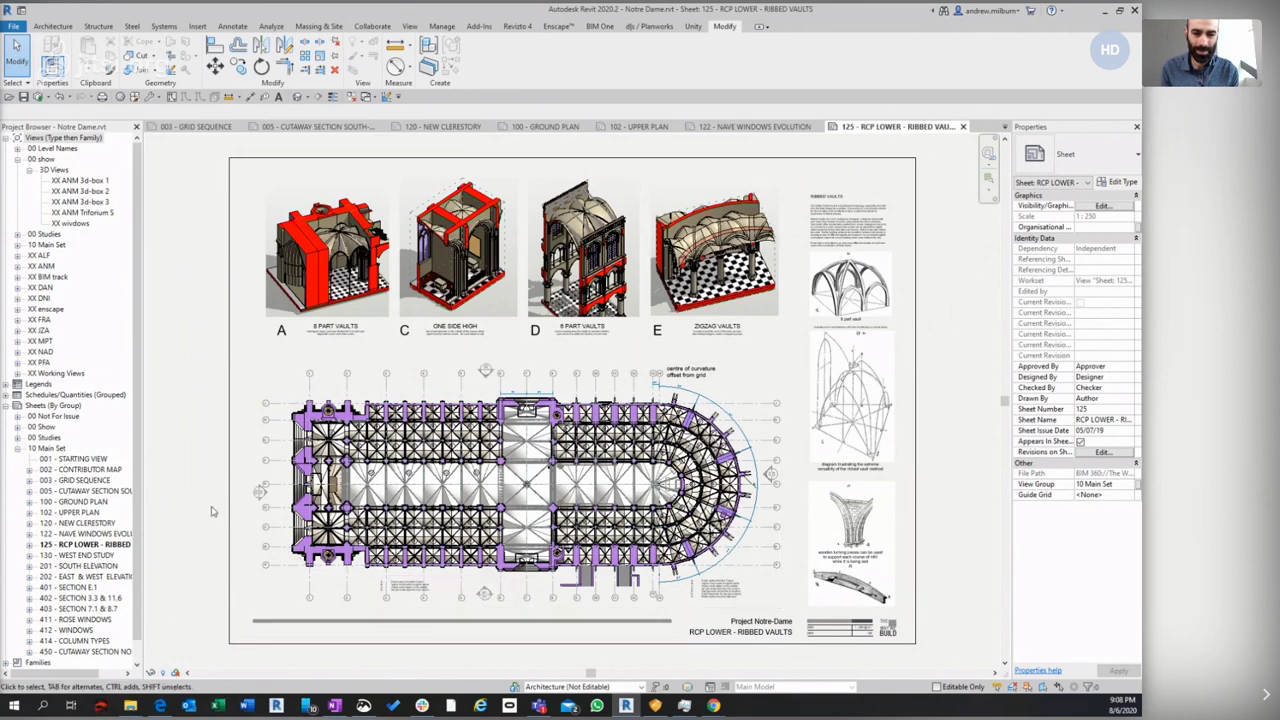
# Examine the ribbed vault ceiling plan from the bell towers and nave to the curved choir end, and return to the whole sheet
pyautogui.scroll(1, 329, 506)
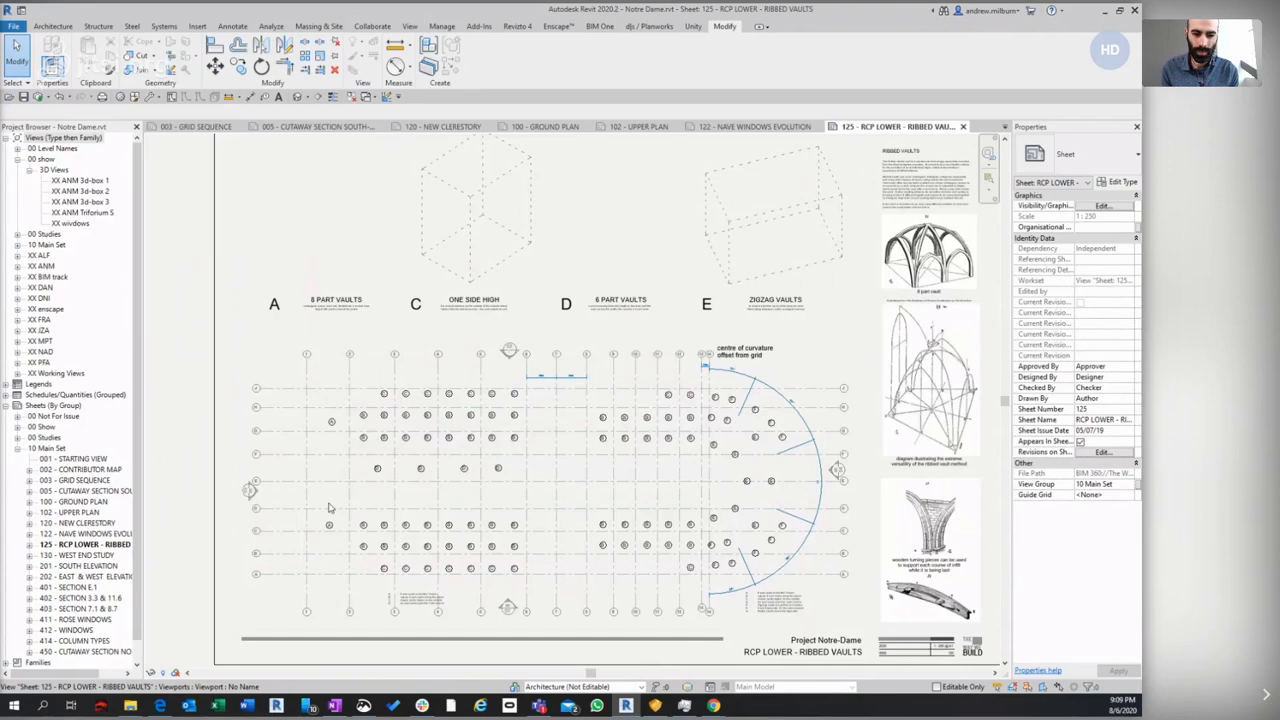
pyautogui.scroll(1, 329, 506)
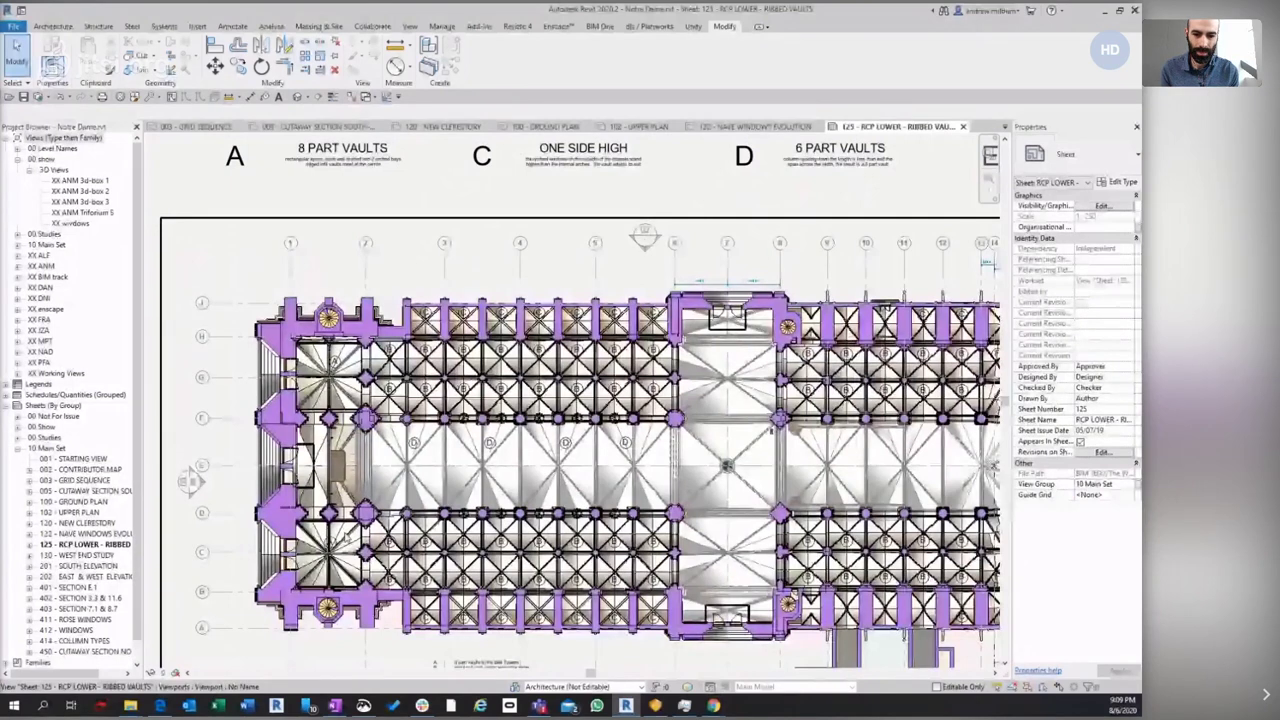
pyautogui.scroll(1, 329, 506)
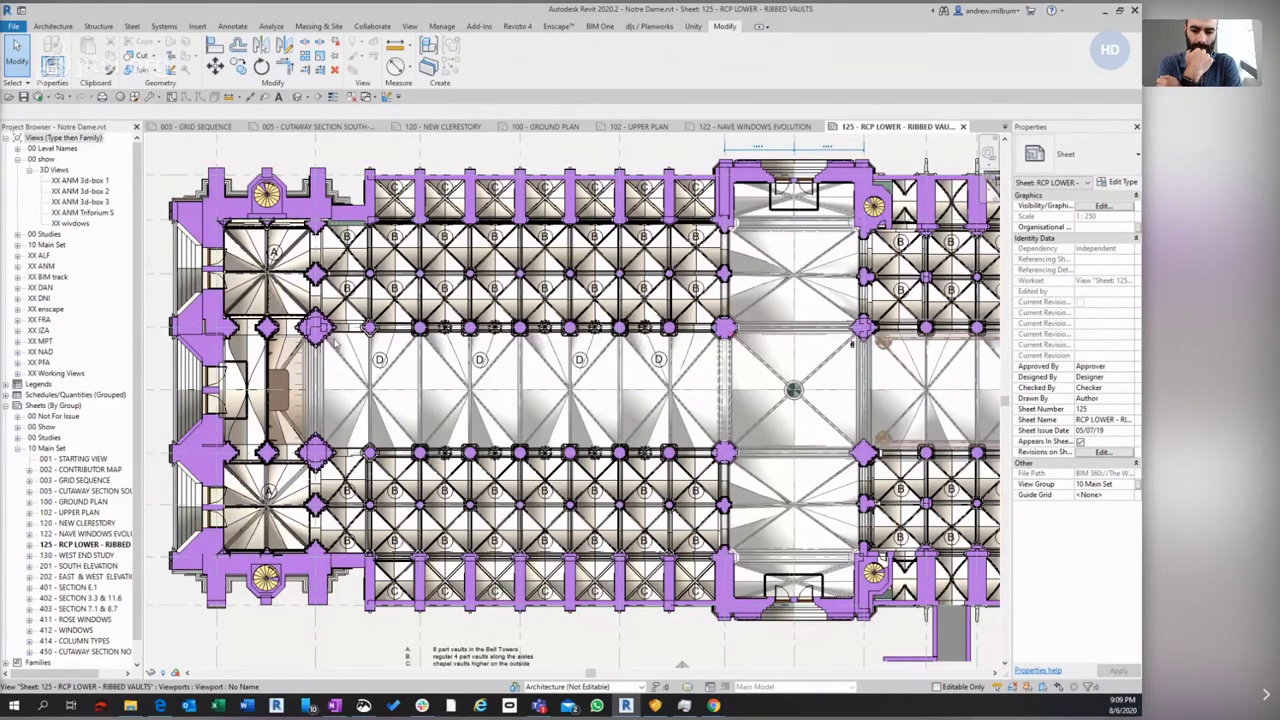
pyautogui.scroll(-3, 338, 344)
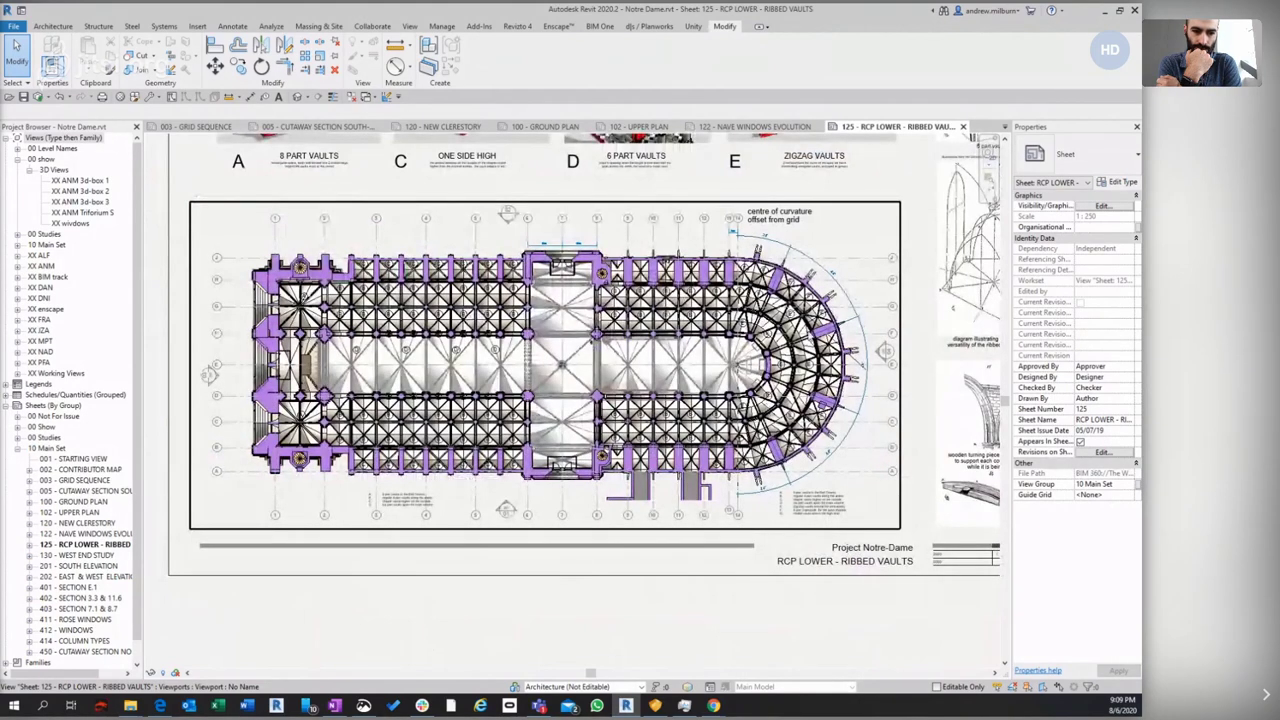
pyautogui.scroll(2, 848, 355)
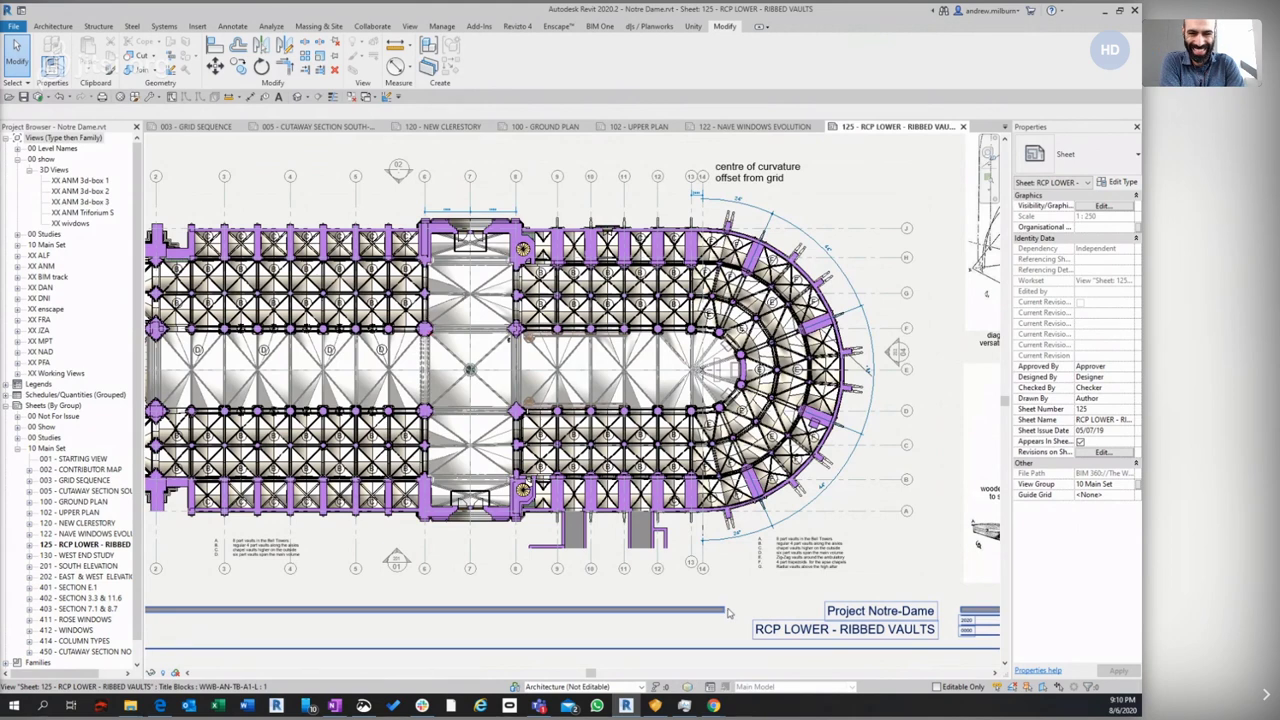
pyautogui.scroll(-2, 727, 612)
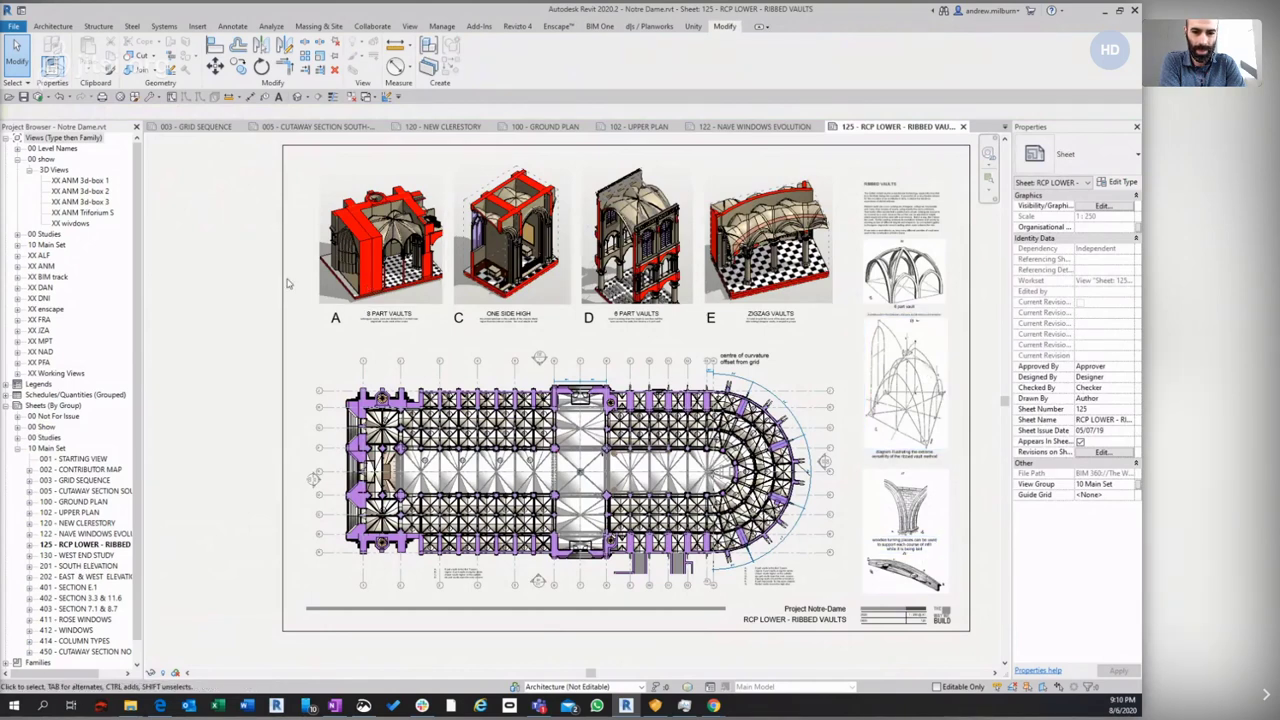
# Activate the 8 PART VAULTS view on the sheet and open its new 8 part vault family for editing
pyautogui.scroll(1, 385, 225)
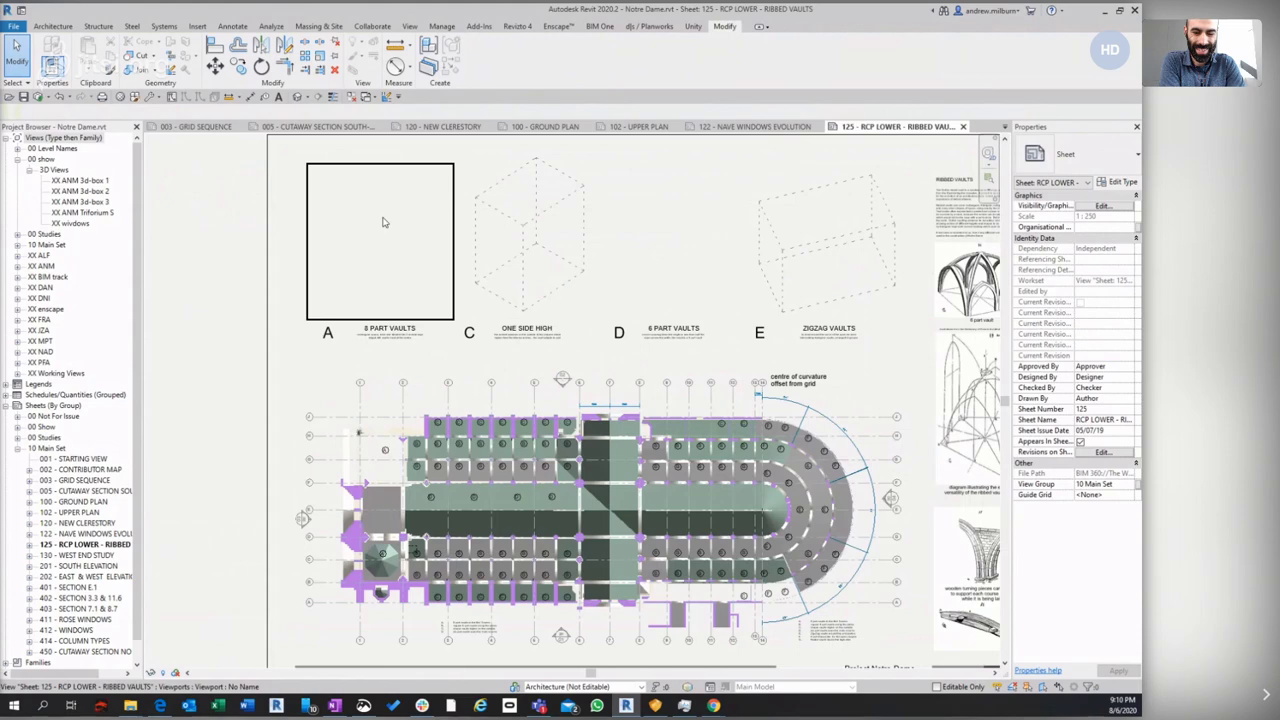
pyautogui.scroll(4, 382, 222)
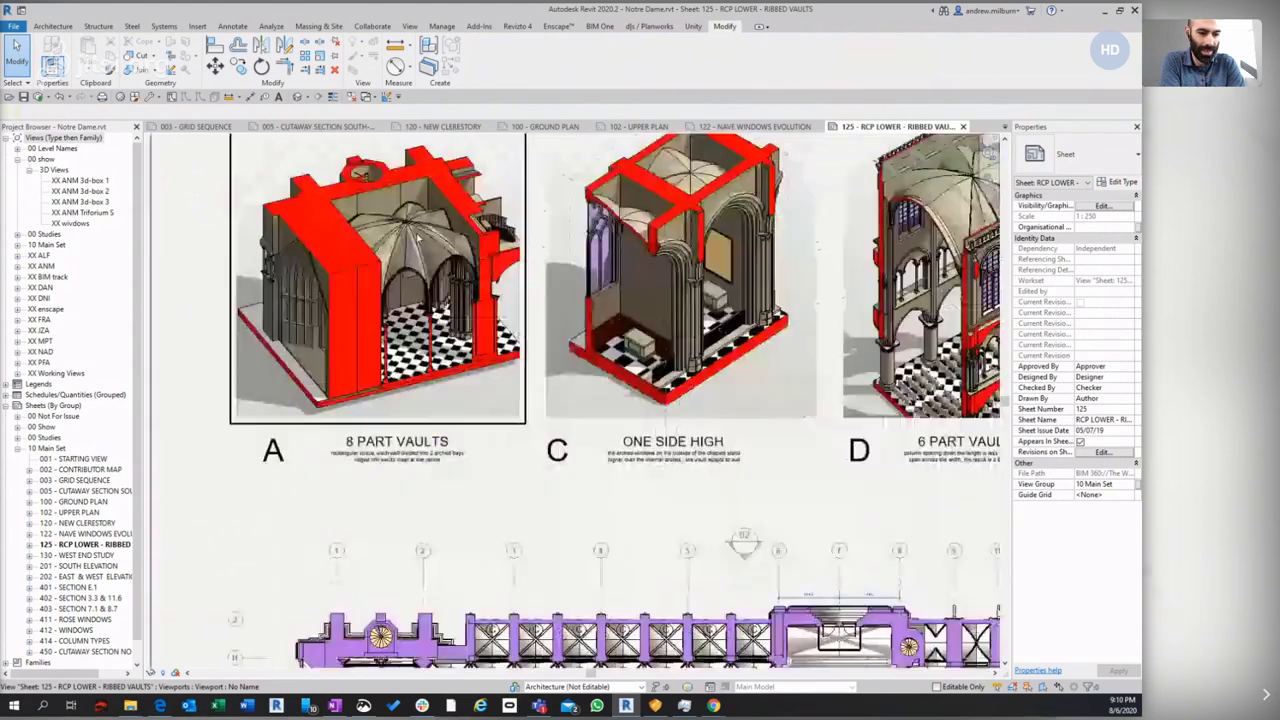
pyautogui.doubleClick(425, 238)
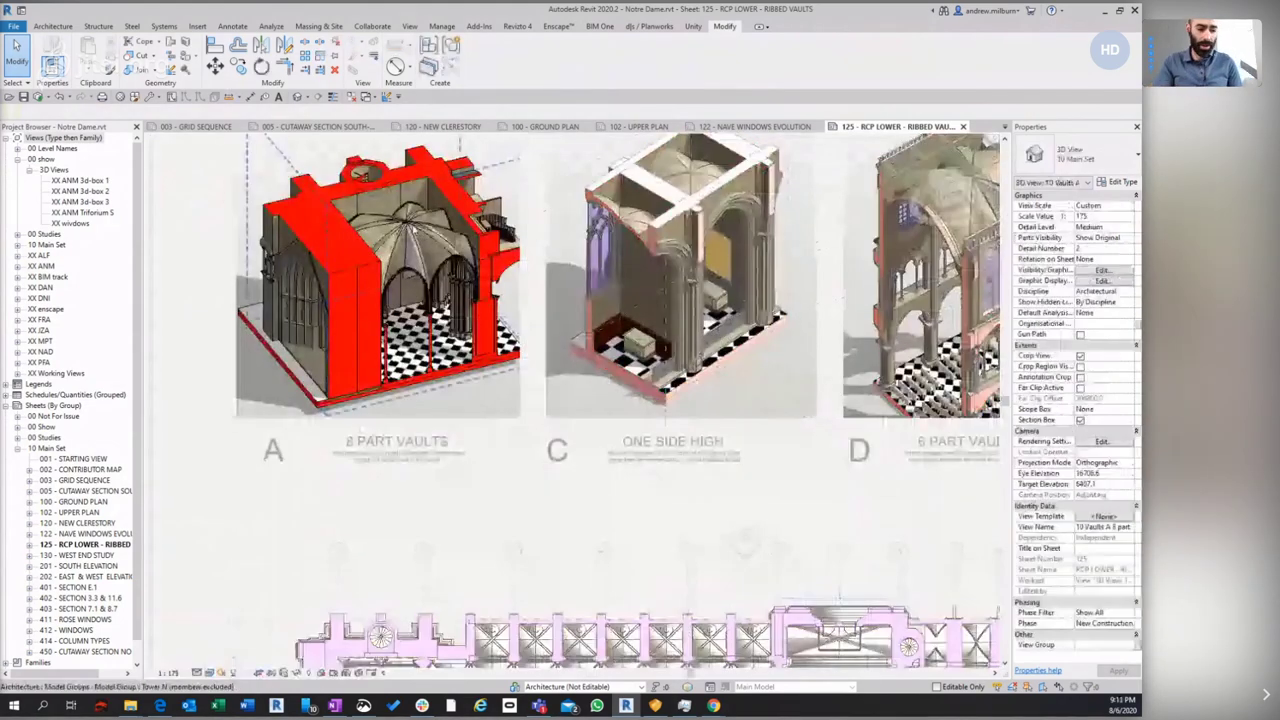
pyautogui.click(428, 236)
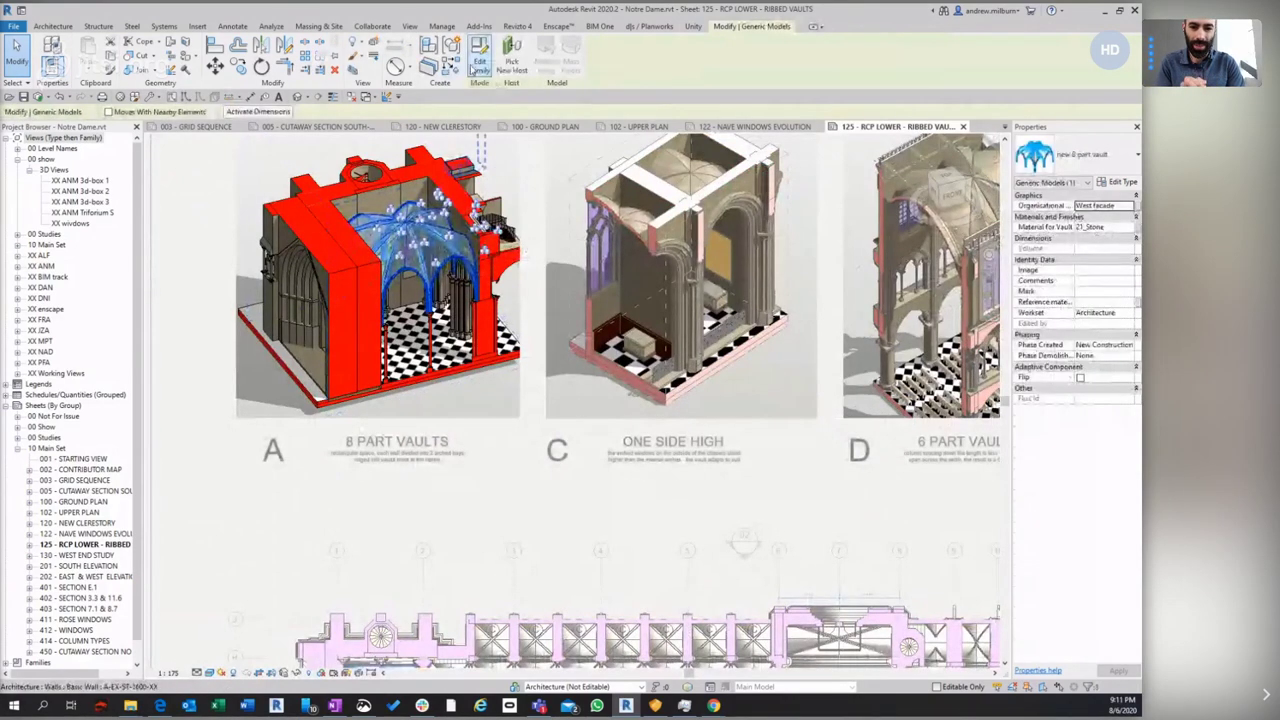
pyautogui.click(480, 62)
pyautogui.click(479, 58)
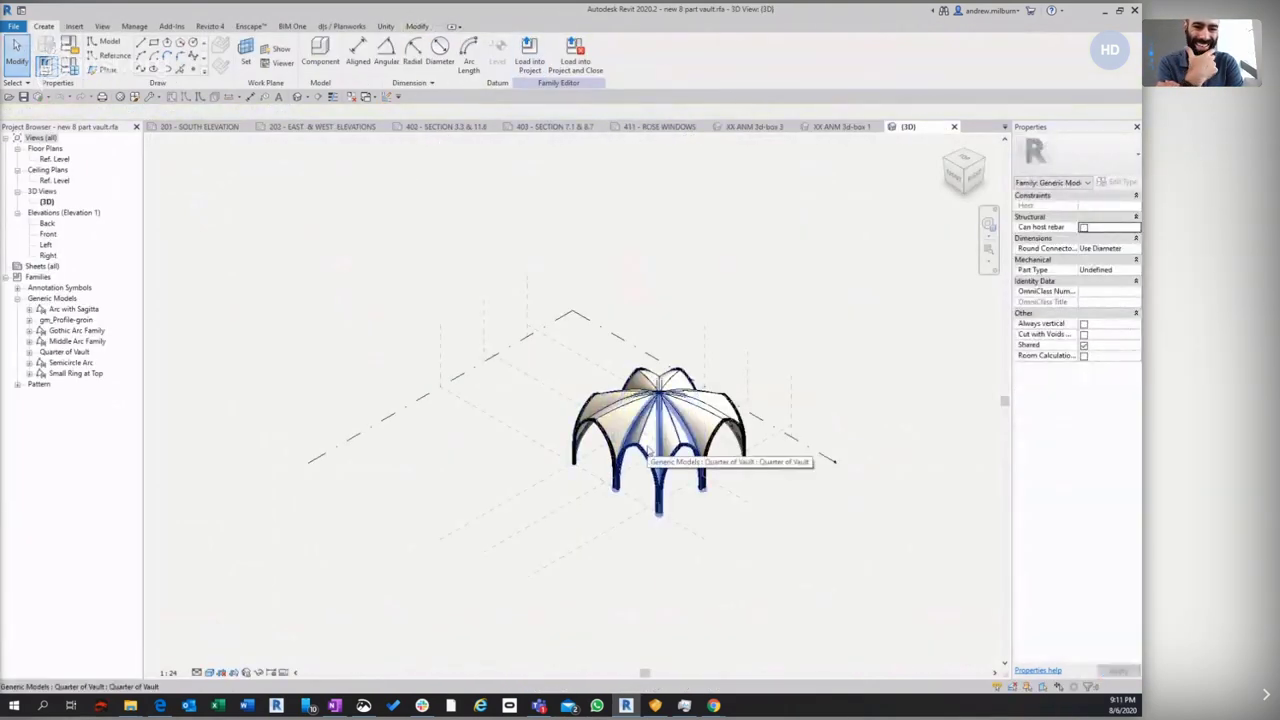
# Inspect the Quarter of Vault components in the eight-part vault and open the nested Quarter of Vault family for editing
pyautogui.click(655, 445)
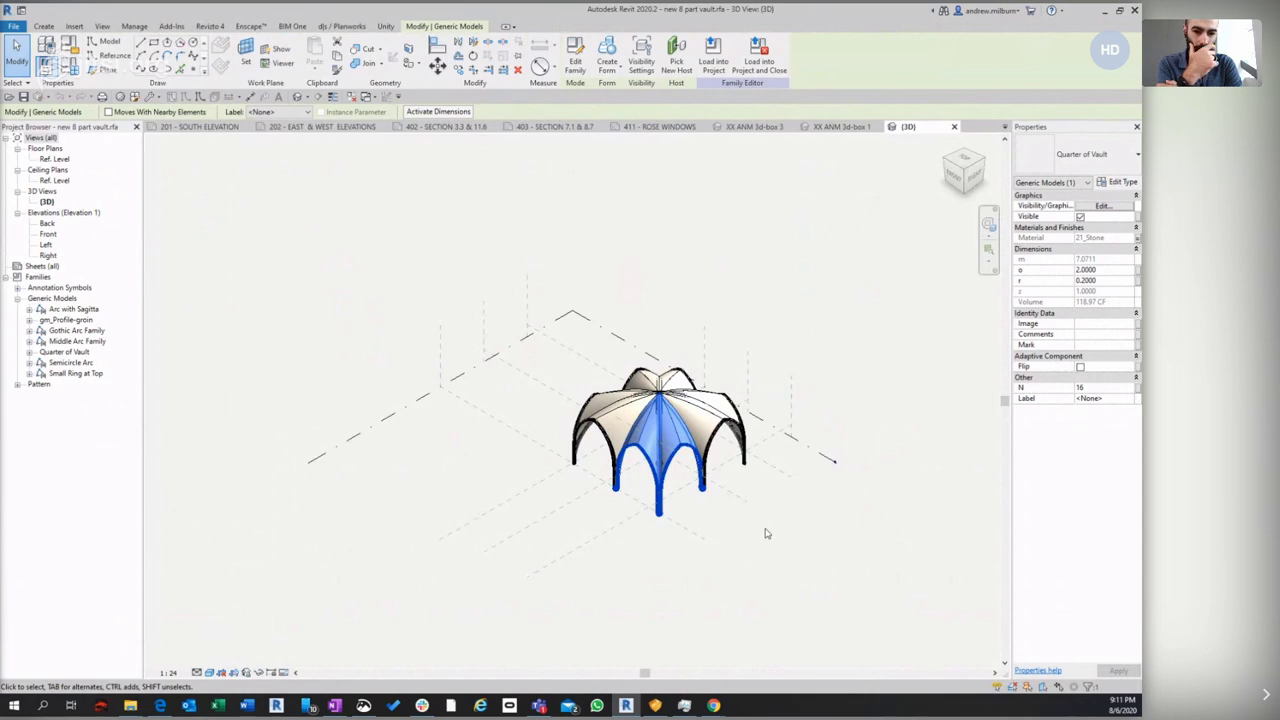
pyautogui.scroll(3, 798, 495)
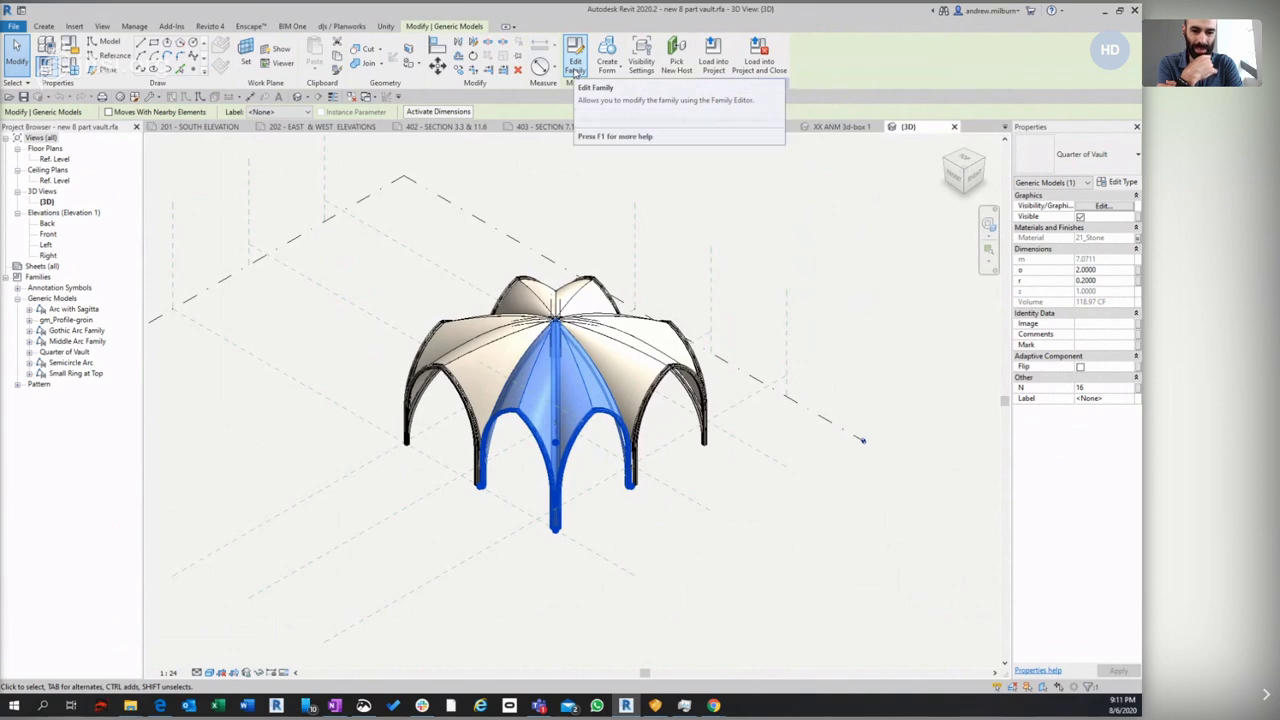
pyautogui.click(575, 68)
pyautogui.click(813, 280)
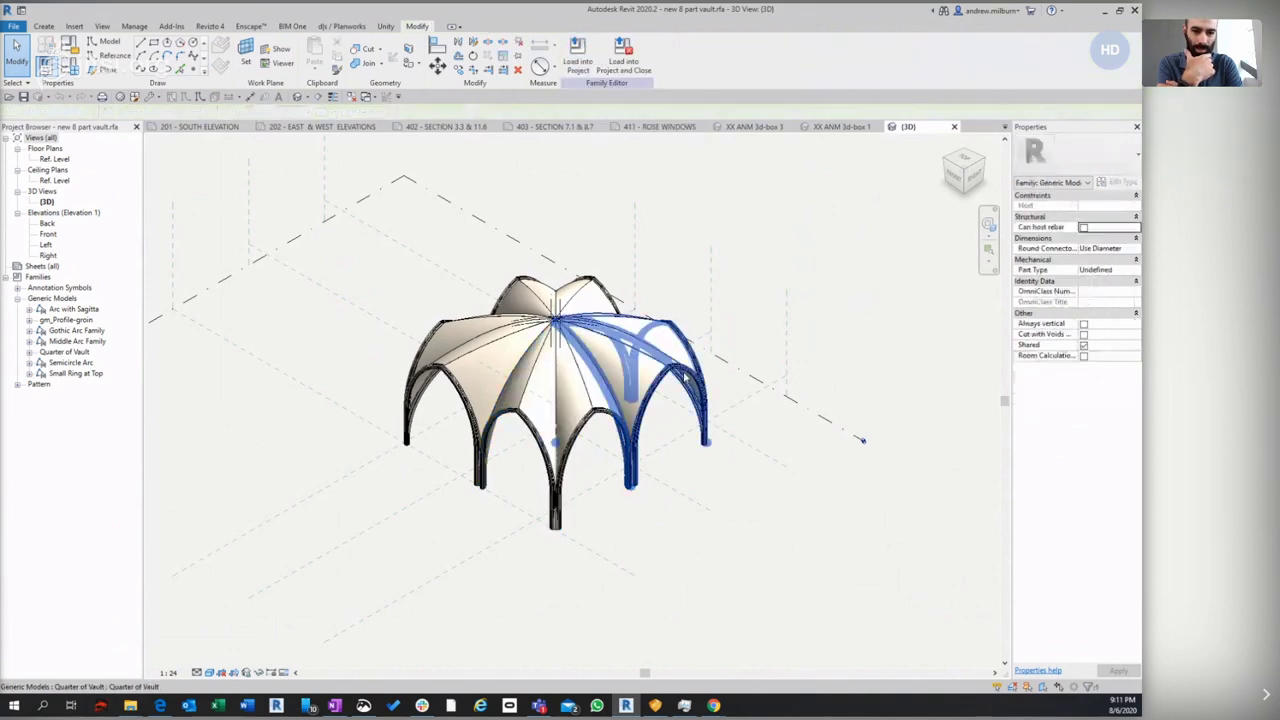
pyautogui.click(588, 287)
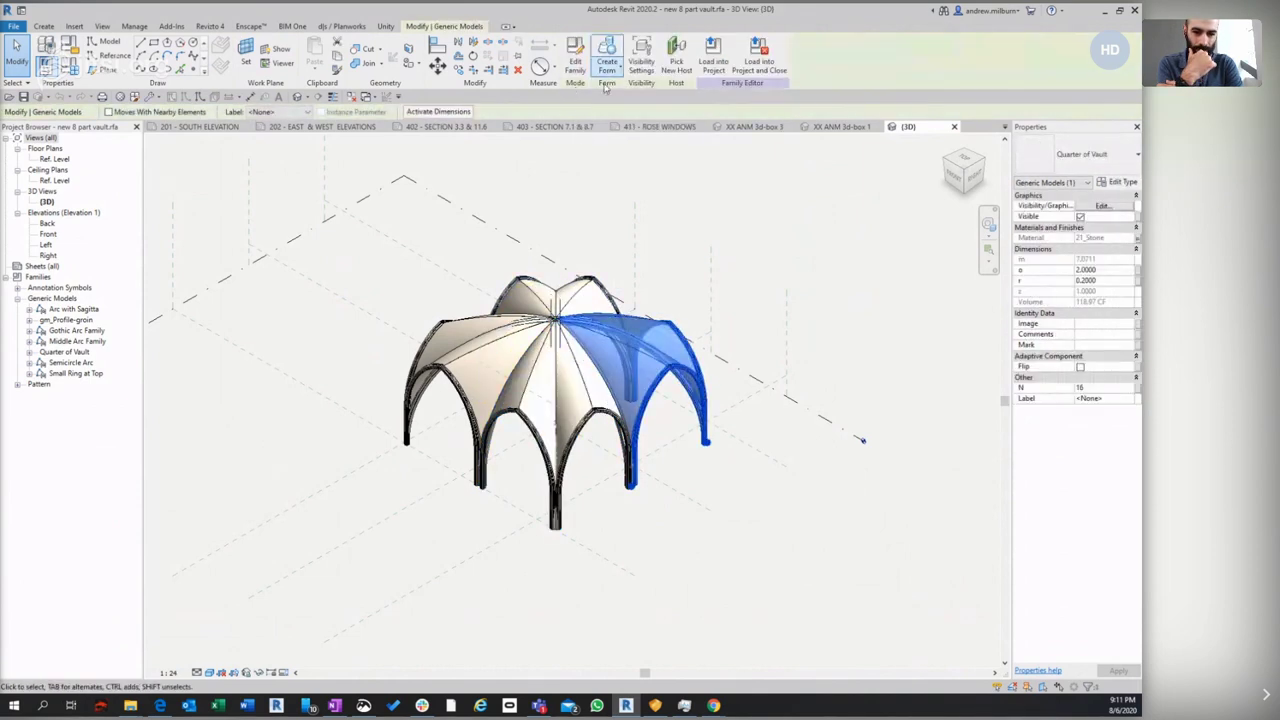
pyautogui.click(578, 428)
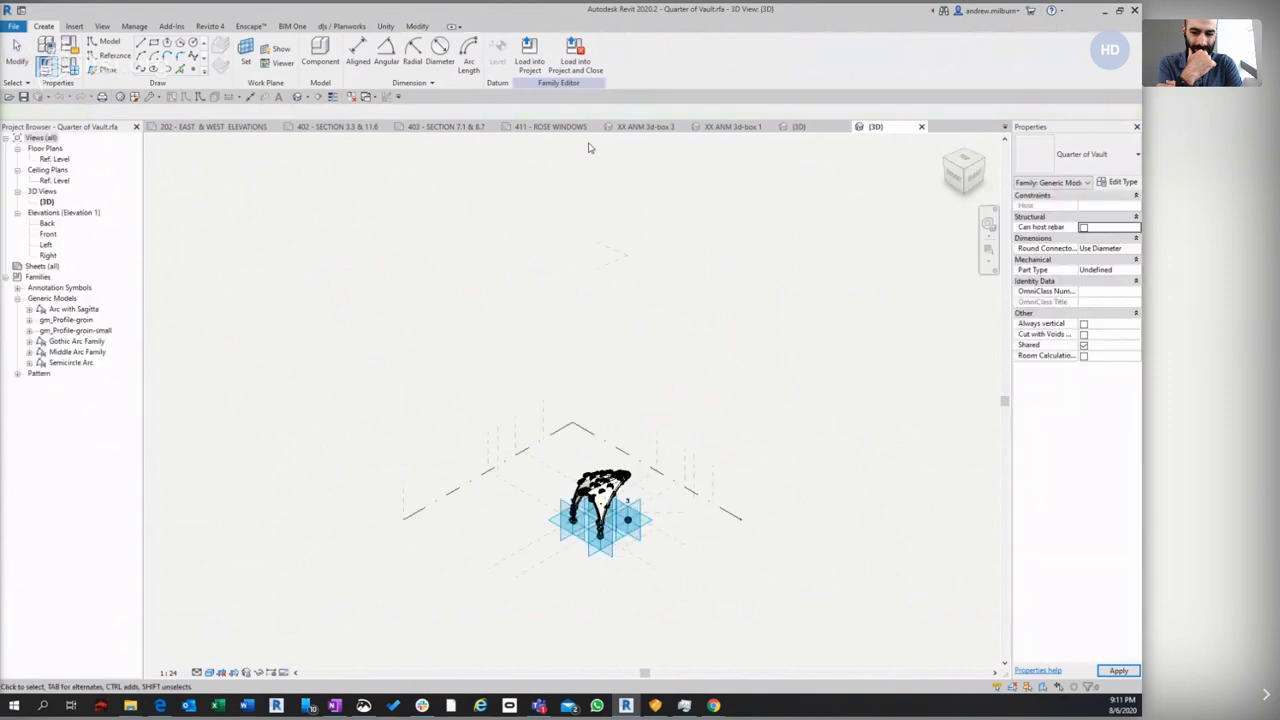
# Inspect the Middle Arc Family rib, take away the adjoining vault surface form to examine its underlying curves and points, and undo the removal
pyautogui.scroll(6, 562, 537)
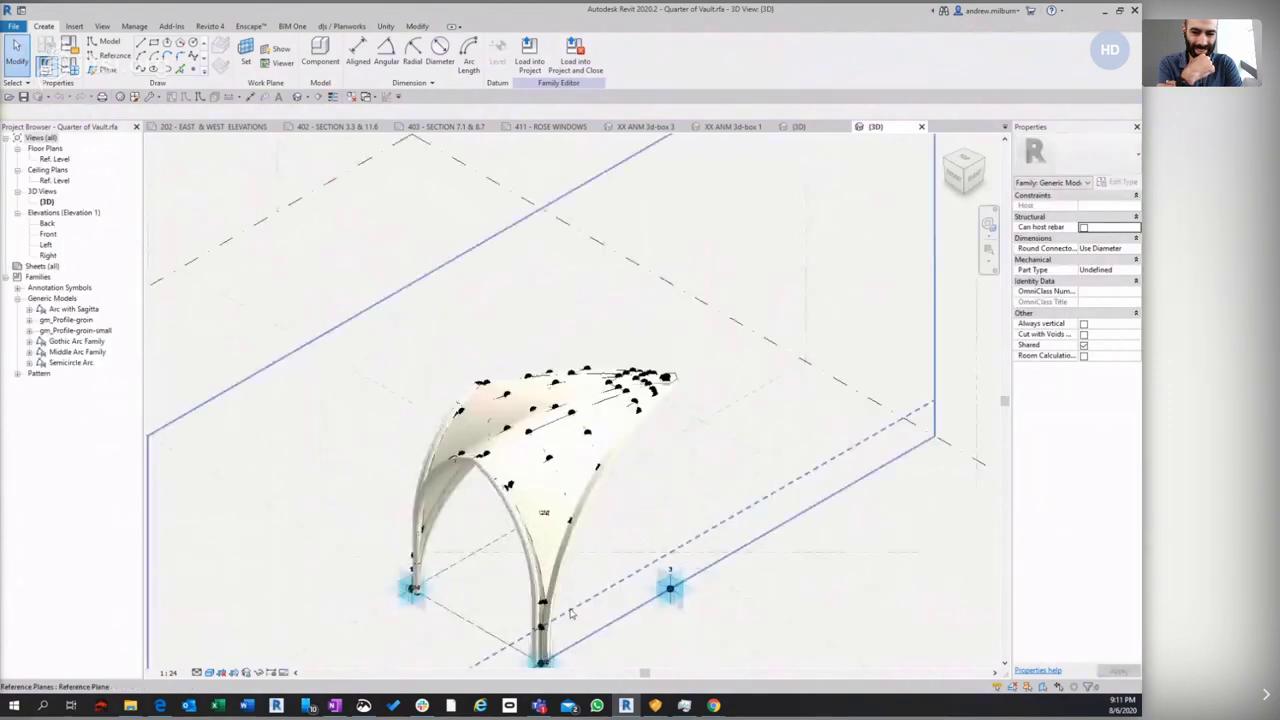
pyautogui.click(563, 535)
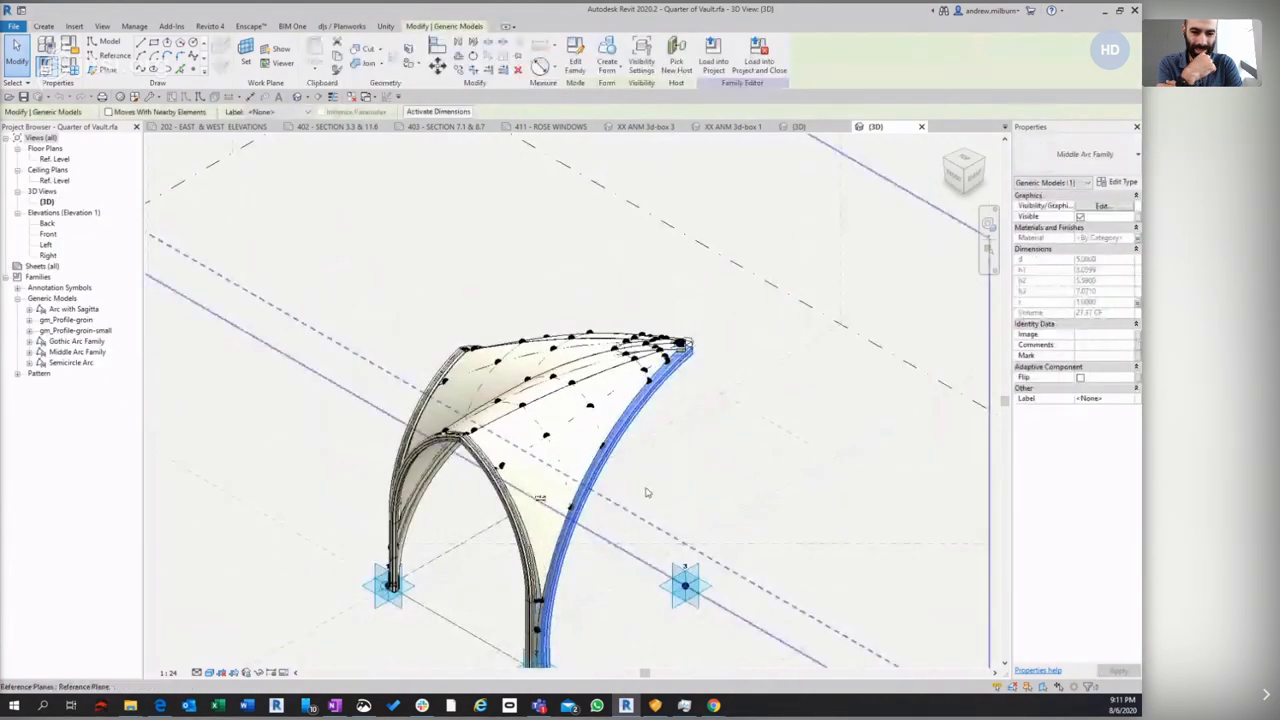
pyautogui.click(577, 430)
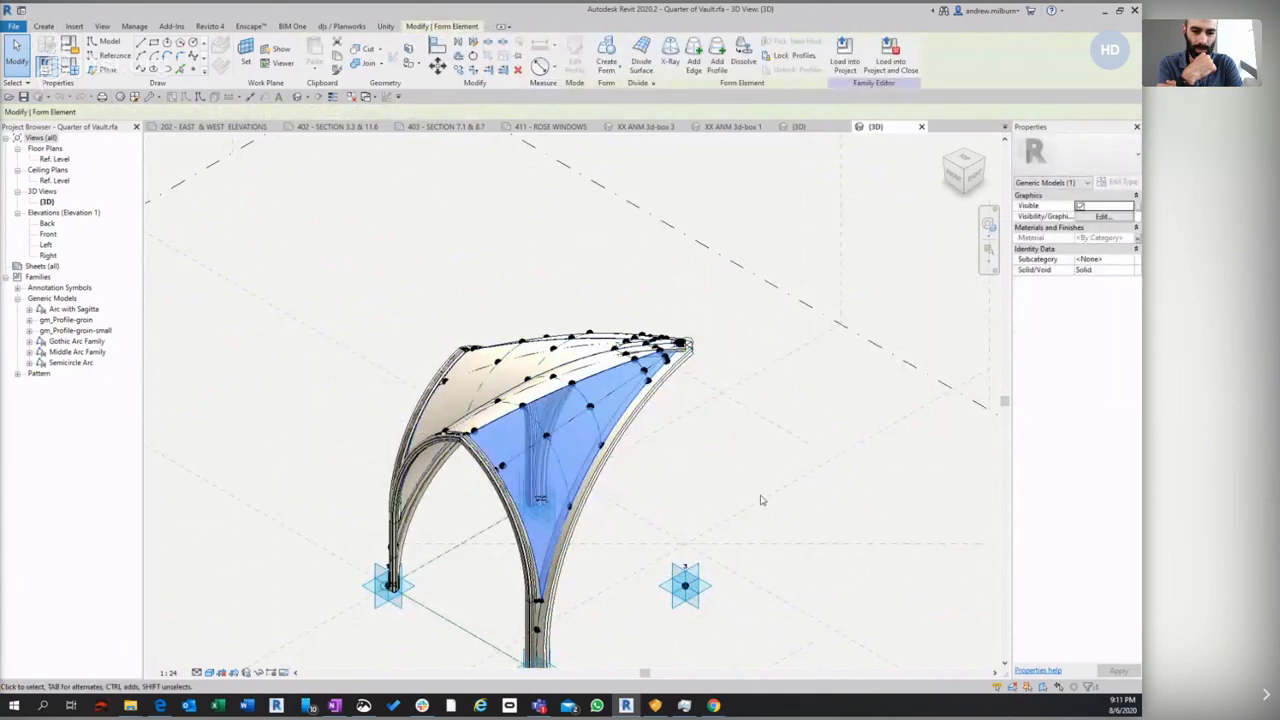
pyautogui.keyDown('shift'); pyautogui.moveTo(737, 470); pyautogui.dragTo(620, 478, button='middle'); pyautogui.keyUp('shift')
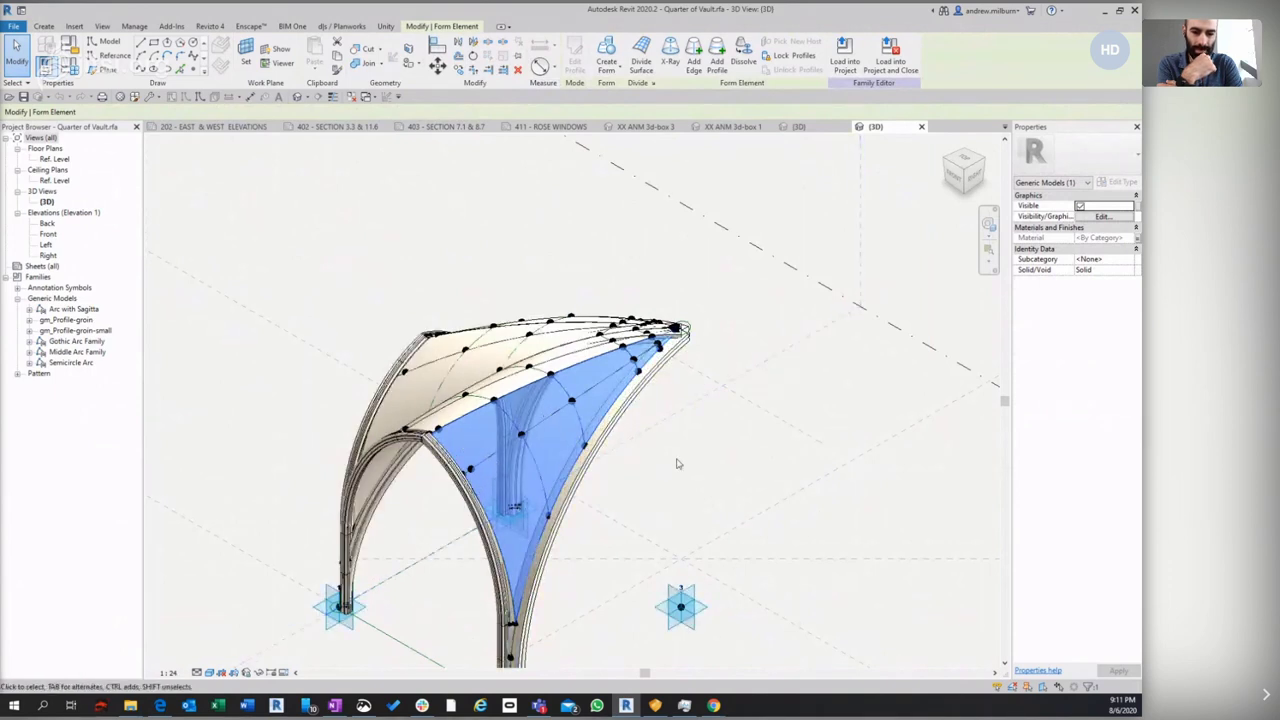
pyautogui.click(763, 546)
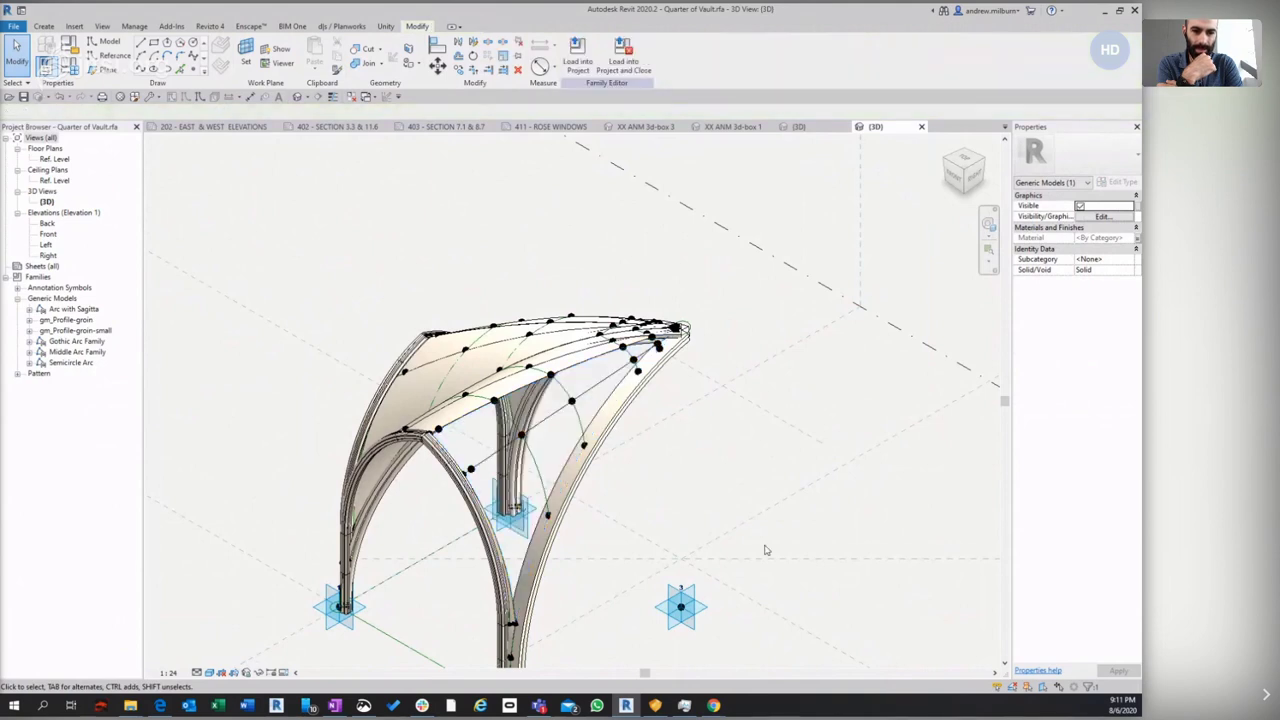
pyautogui.scroll(2, 611, 513)
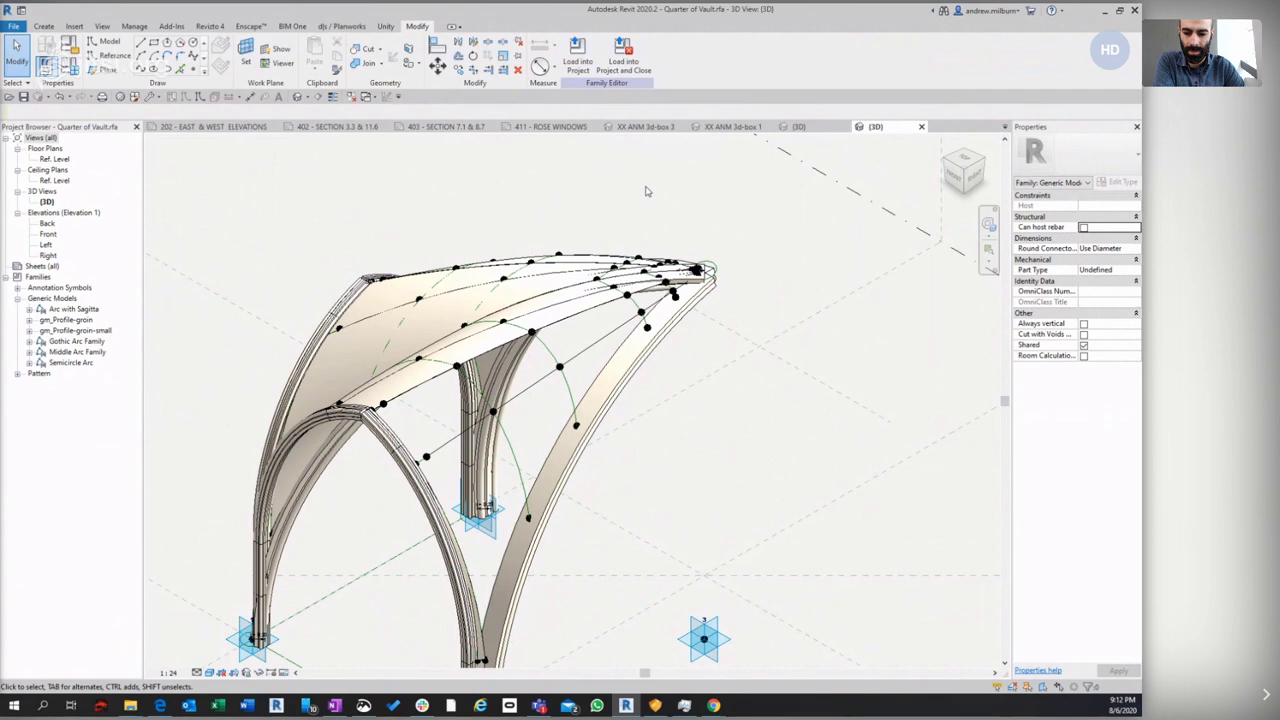
pyautogui.click(61, 97)
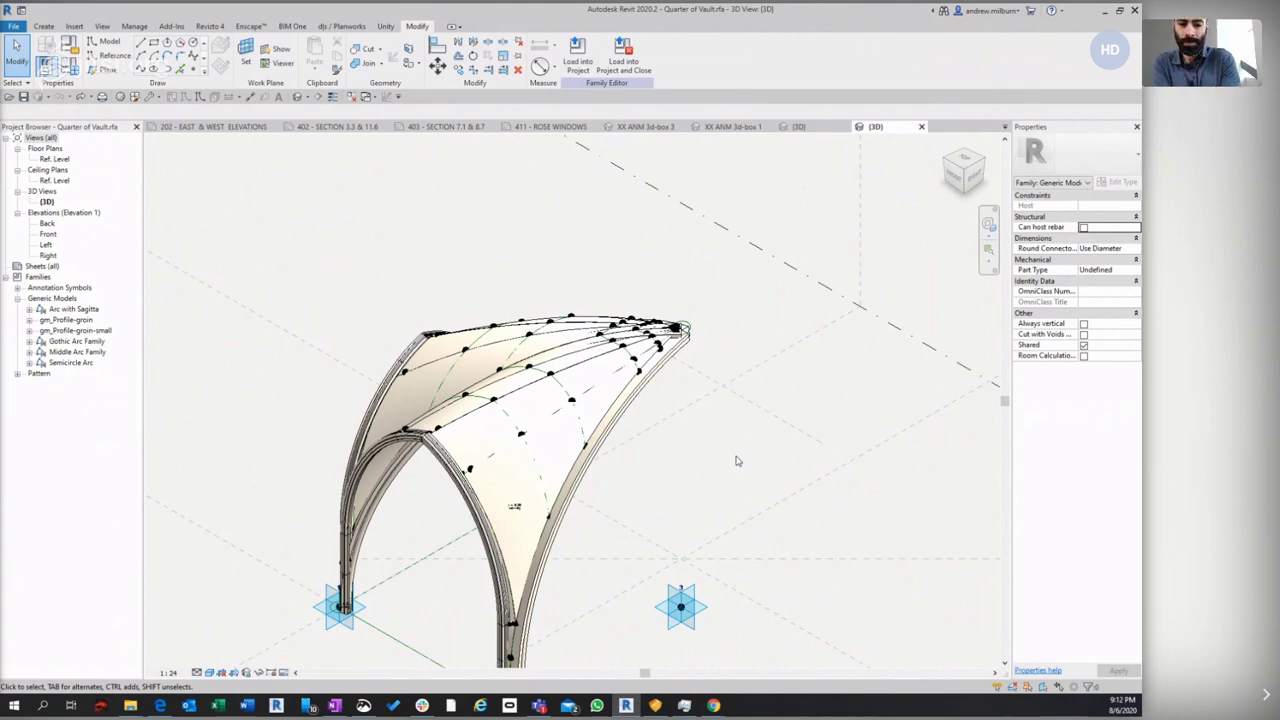
pyautogui.scroll(-2, 737, 461)
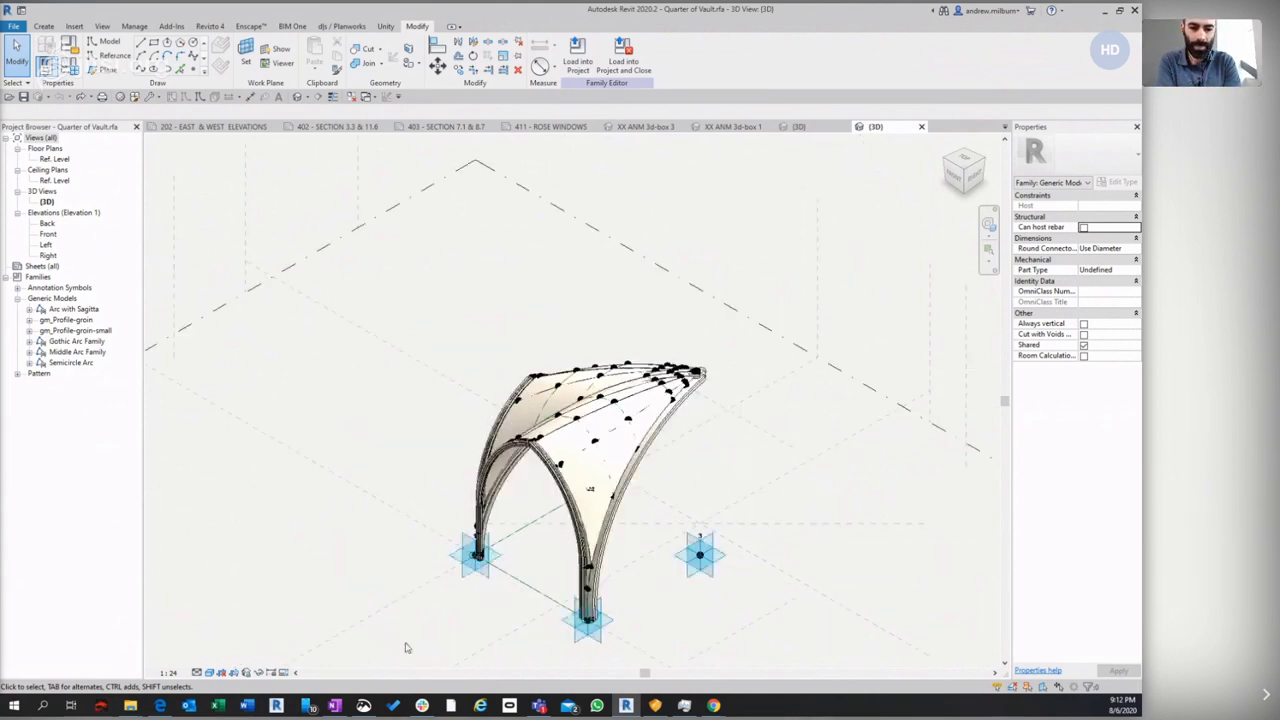
# Close the Quarter of Vault and new 8 part vault families without saving changes
pyautogui.click(922, 127)
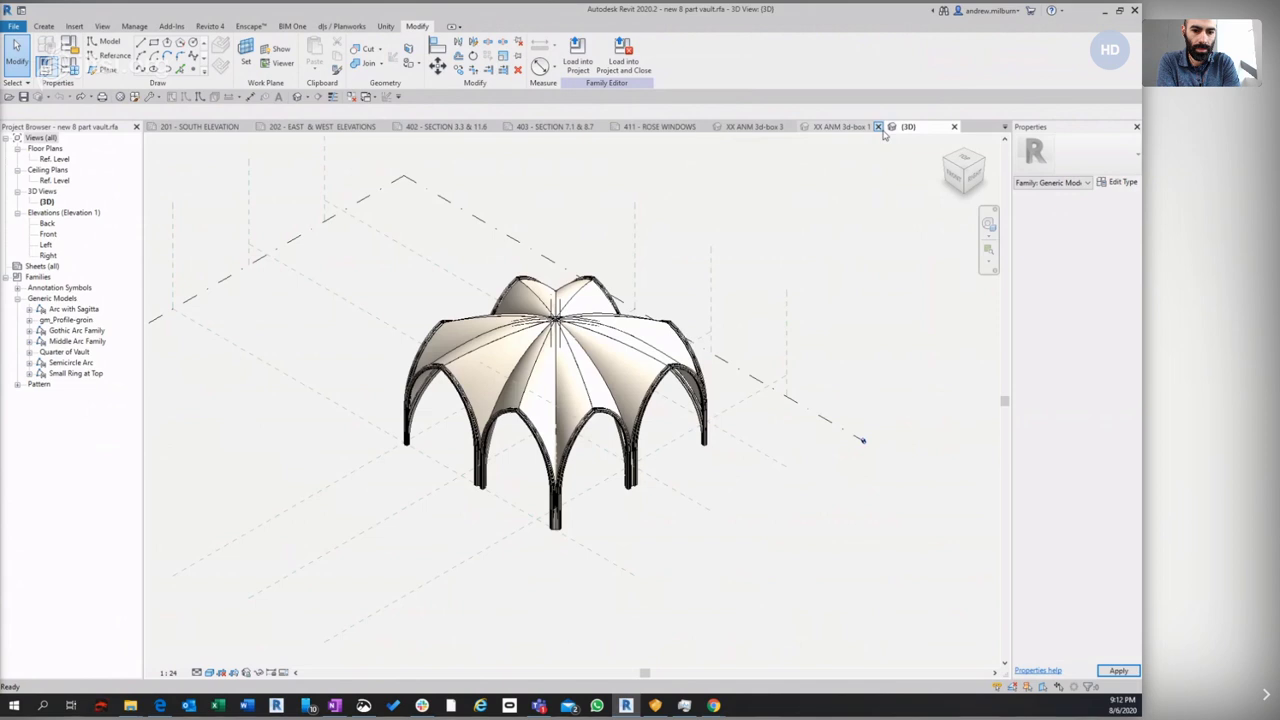
pyautogui.click(954, 127)
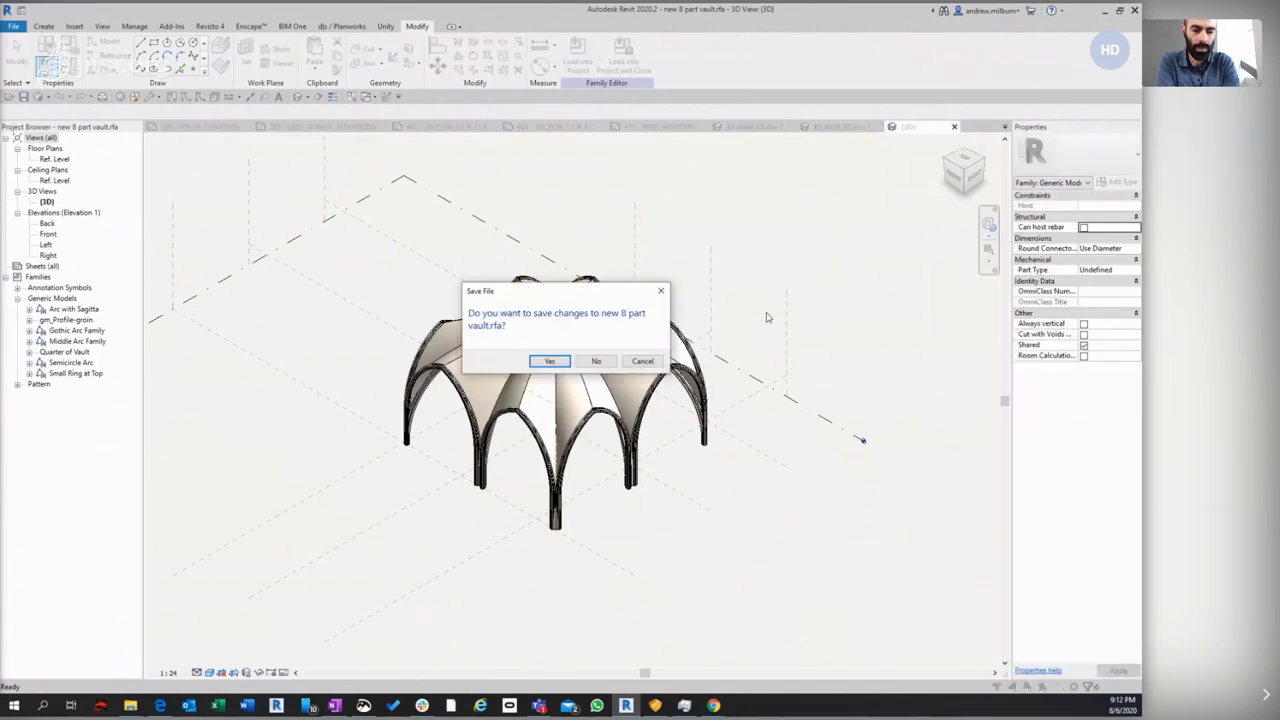
pyautogui.click(598, 361)
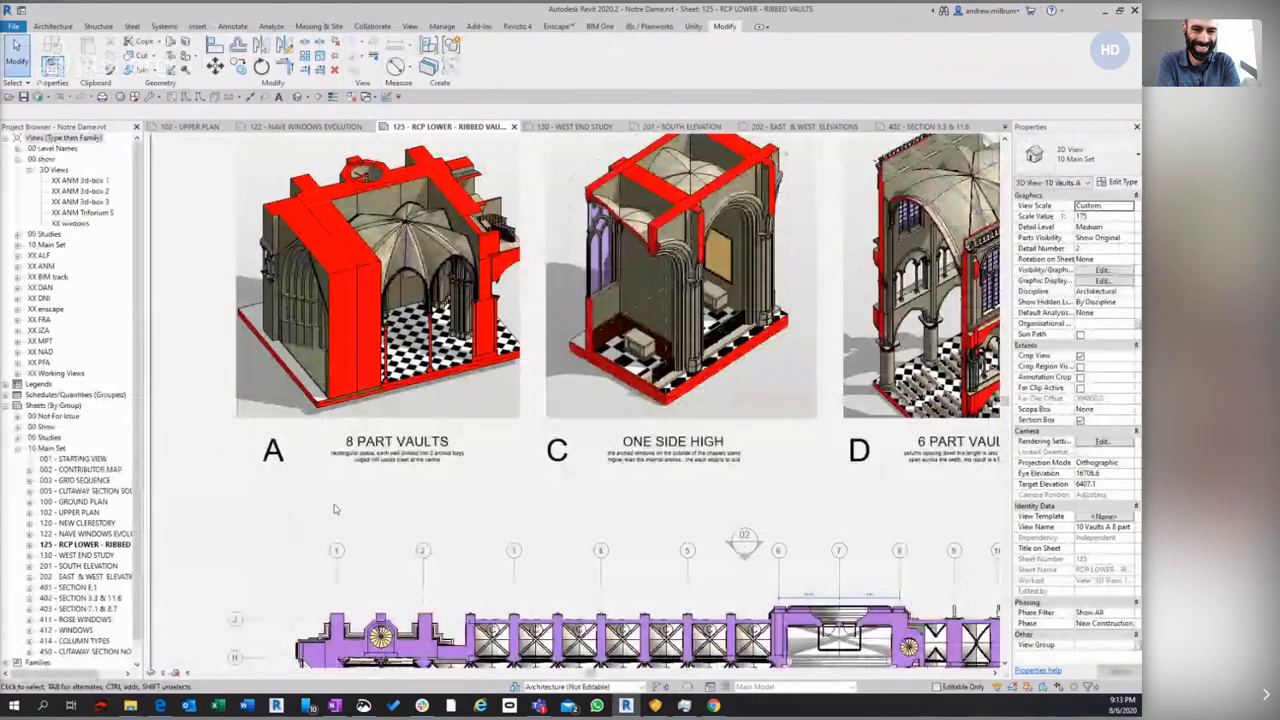
# Activate the ONE SIDE HIGH view on the sheet and open its PND-GM-Vault-Groin-02 chapel vault family for editing
pyautogui.scroll(-1, 557, 421)
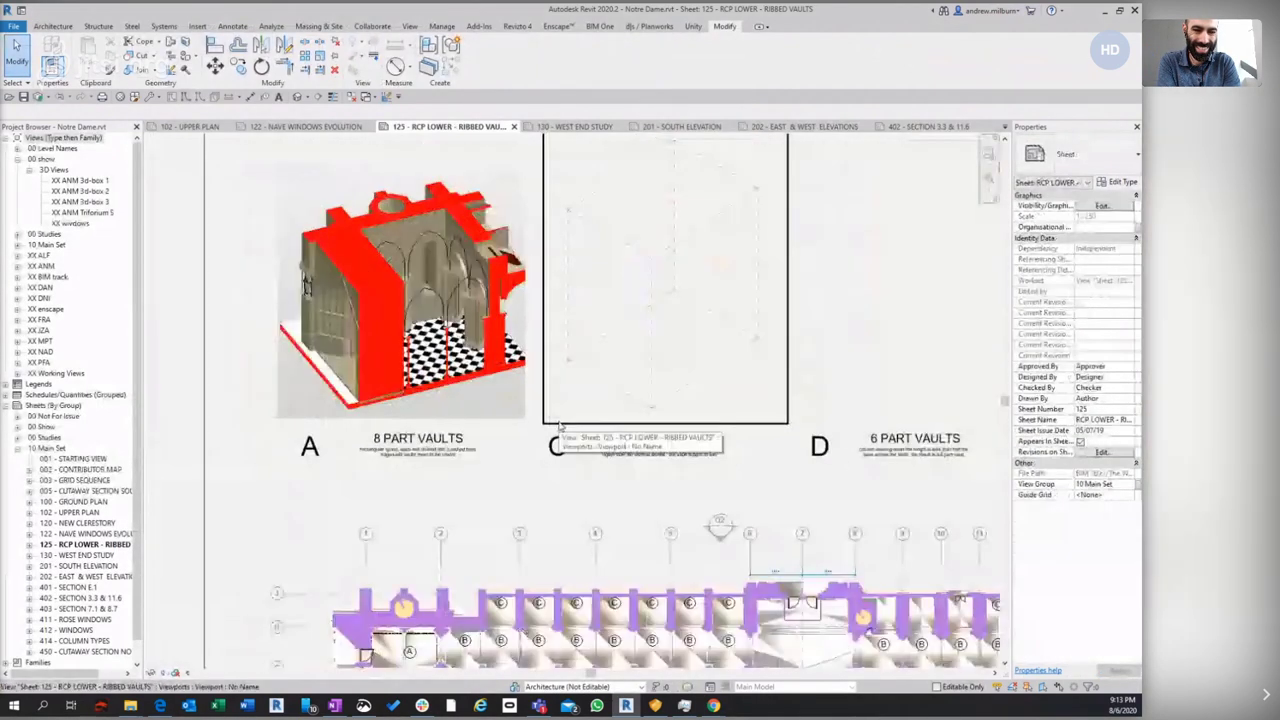
pyautogui.scroll(2, 690, 177)
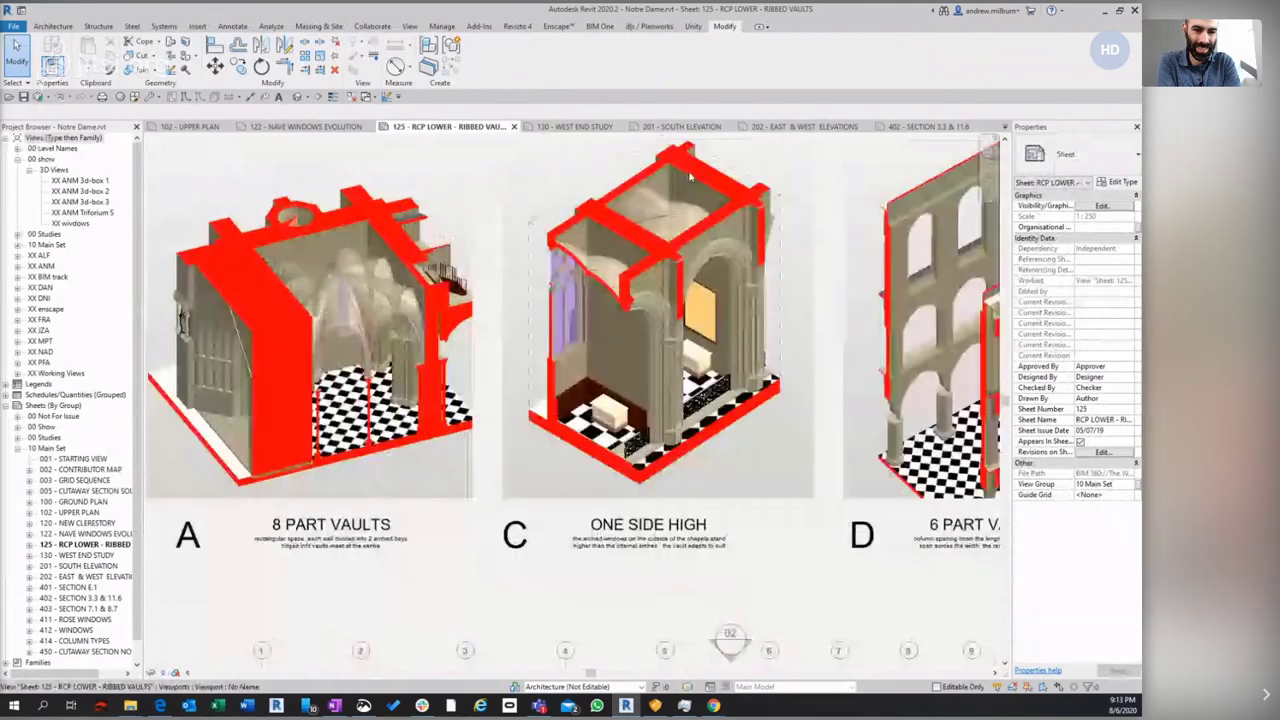
pyautogui.scroll(1, 689, 177)
pyautogui.doubleClick(671, 189)
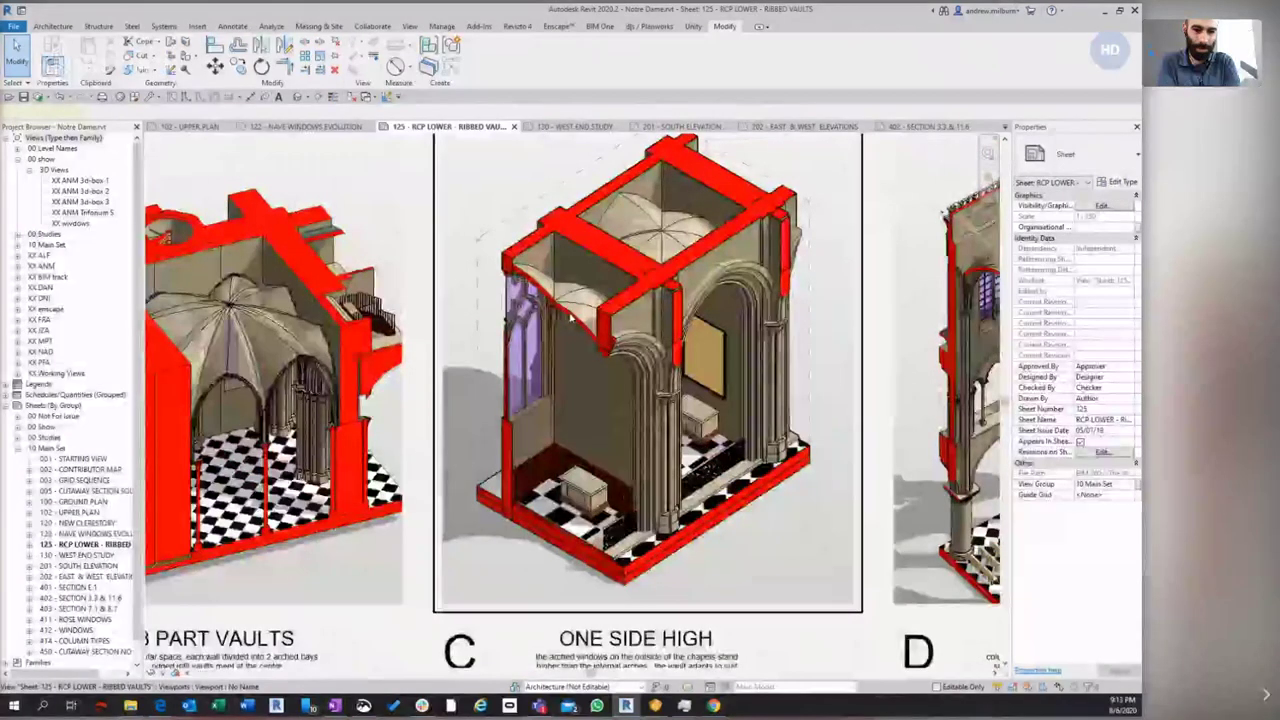
pyautogui.click(568, 313)
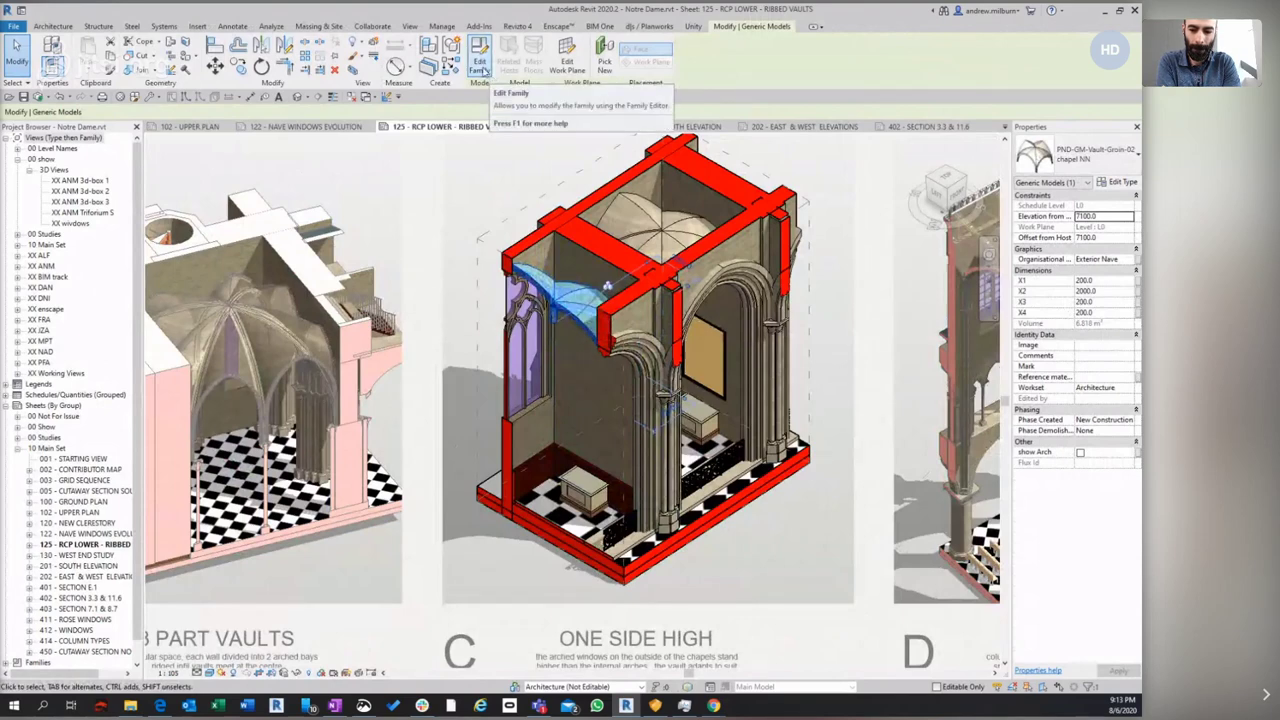
pyautogui.click(481, 64)
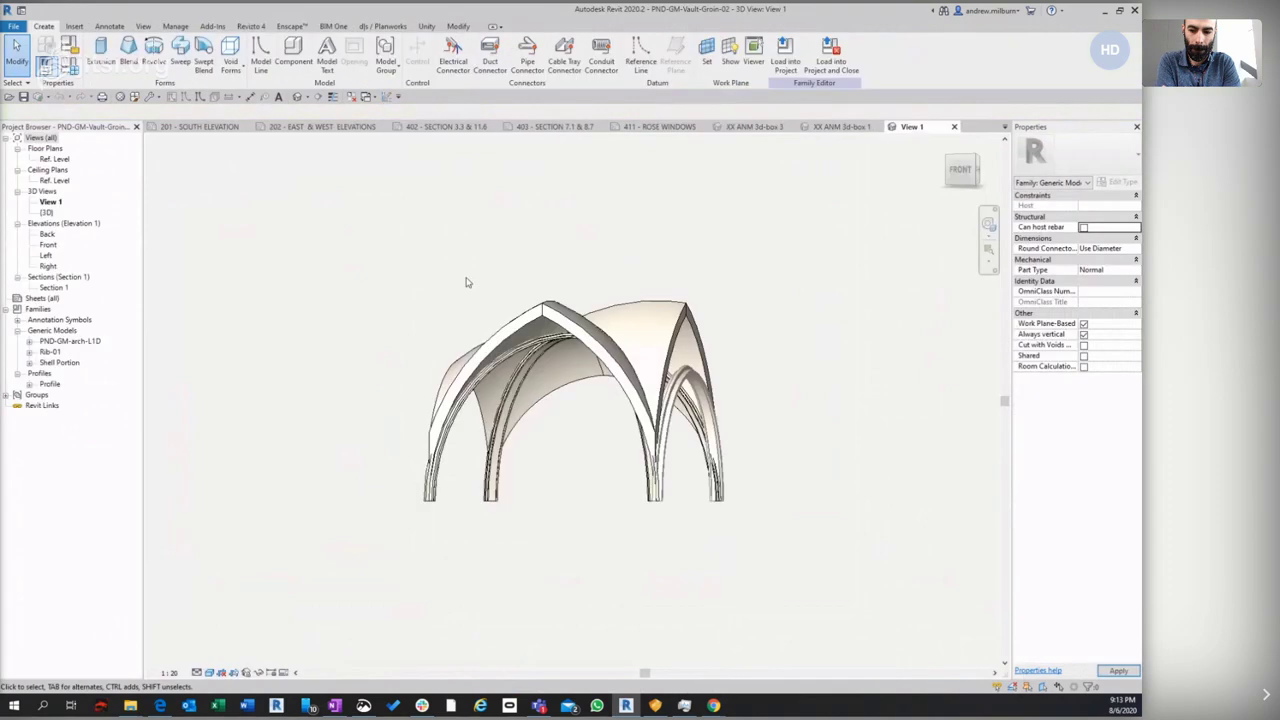
# View the groin vault from above and open the nested Shell Portion family of its front web for editing
pyautogui.keyDown('shift'); pyautogui.moveTo(465, 282); pyautogui.dragTo(757, 640, button='middle'); pyautogui.keyUp('shift')
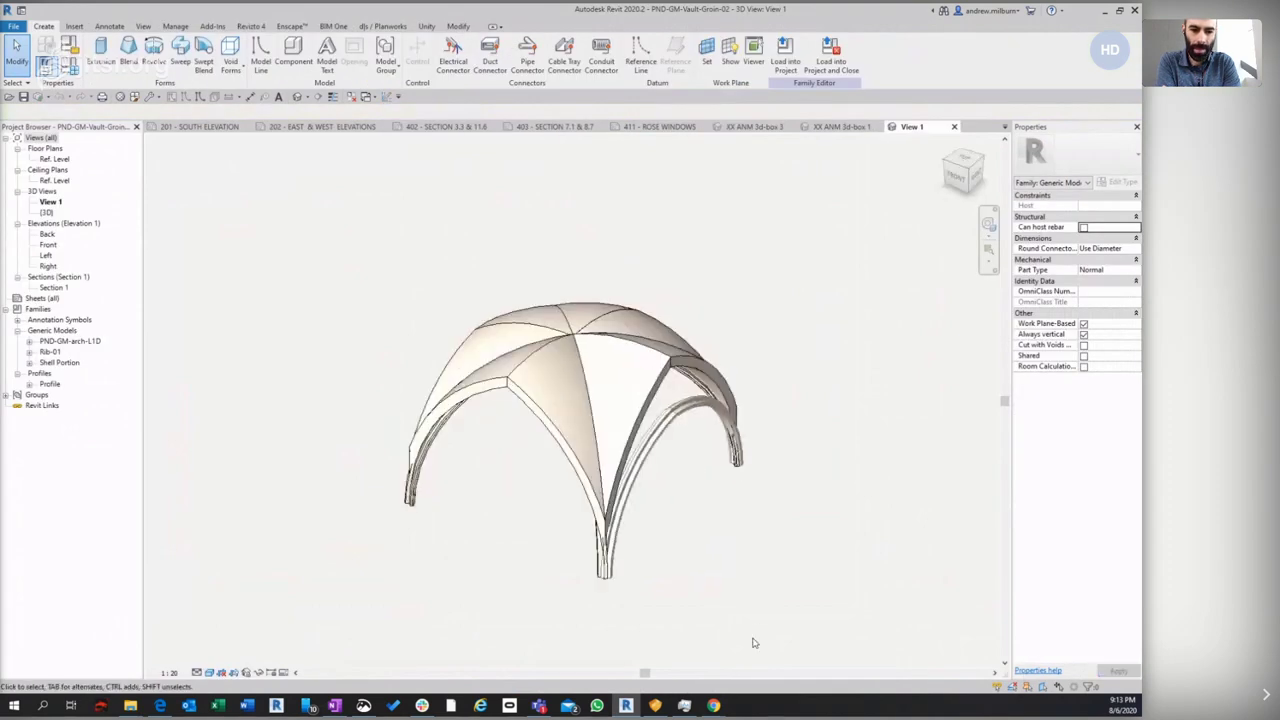
pyautogui.click(565, 423)
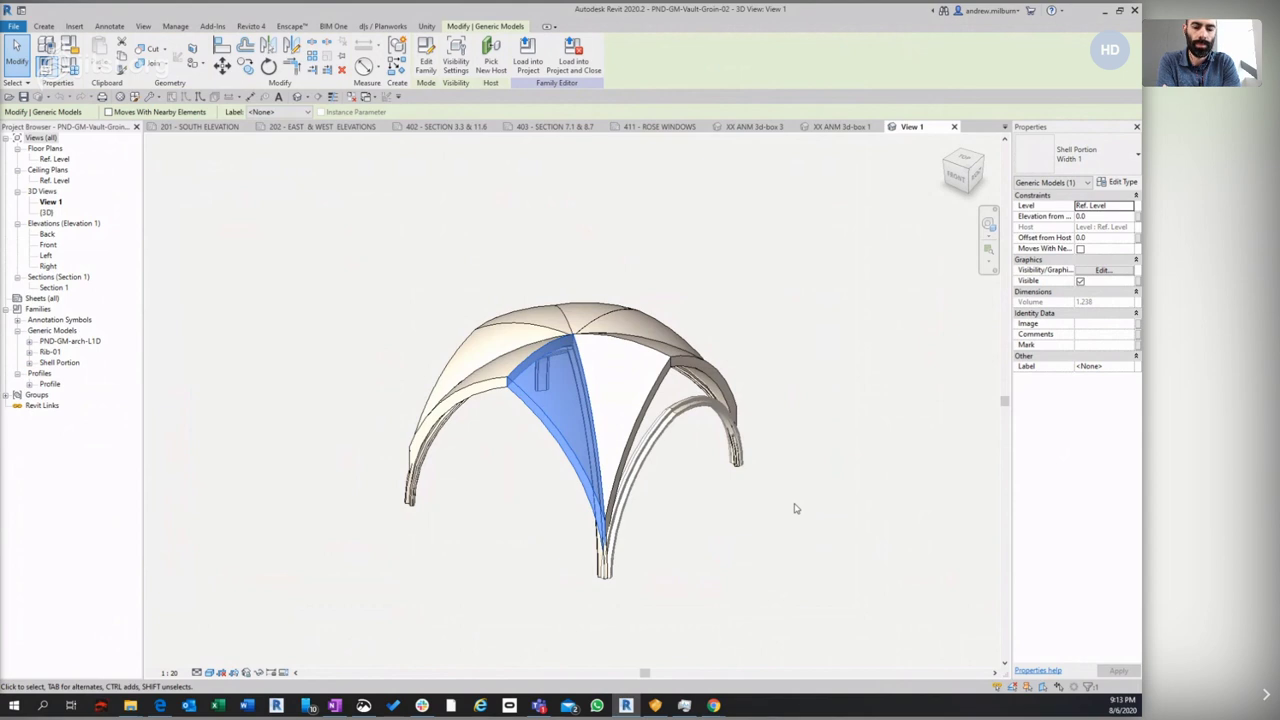
pyautogui.click(426, 58)
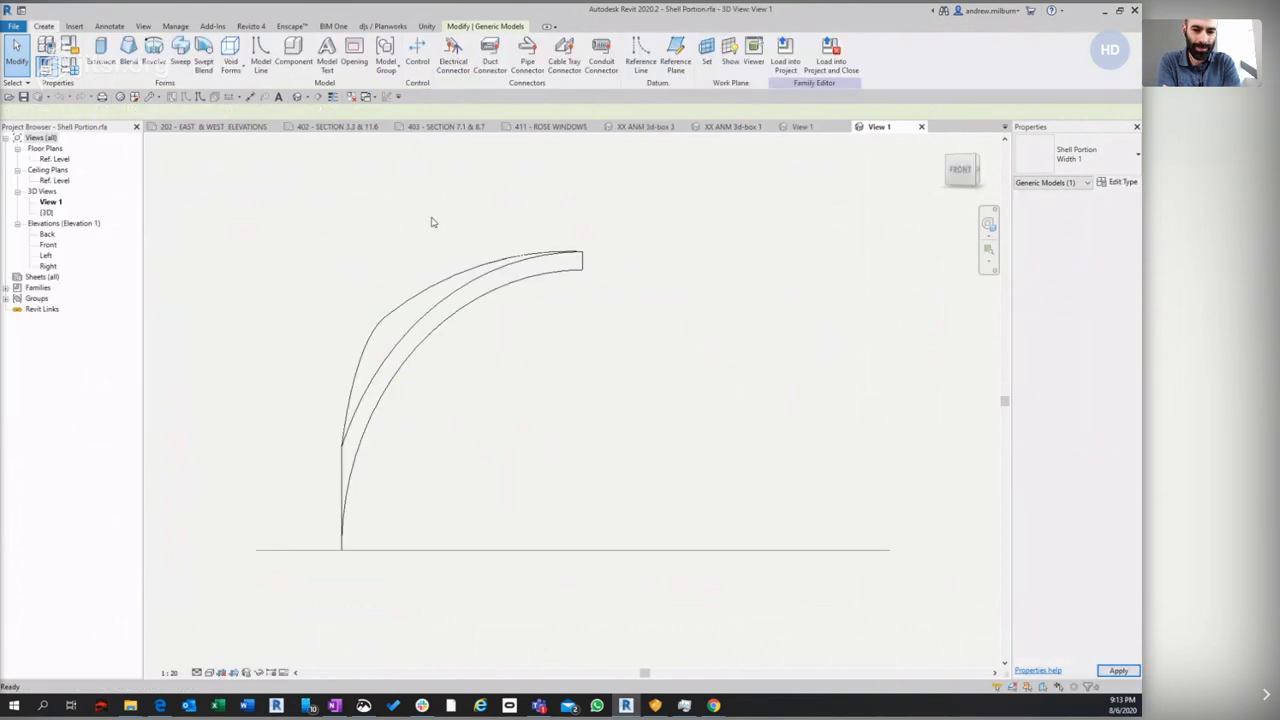
# Examine the Shell Portion geometry in 3D, selecting the Revolve to reveal the solids and voids that shape it
pyautogui.keyDown('shift'); pyautogui.moveTo(621, 620); pyautogui.dragTo(503, 543, button='middle'); pyautogui.keyUp('shift')
pyautogui.scroll(-2, 492, 509)
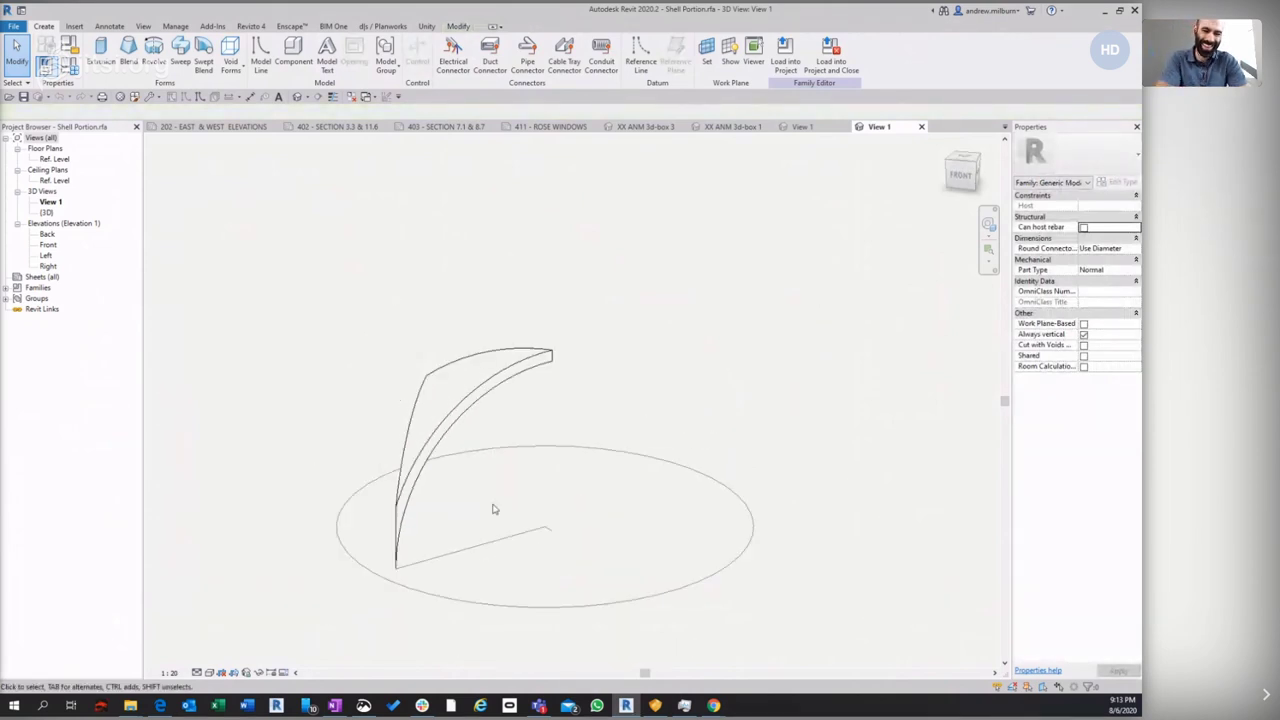
pyautogui.click(521, 355)
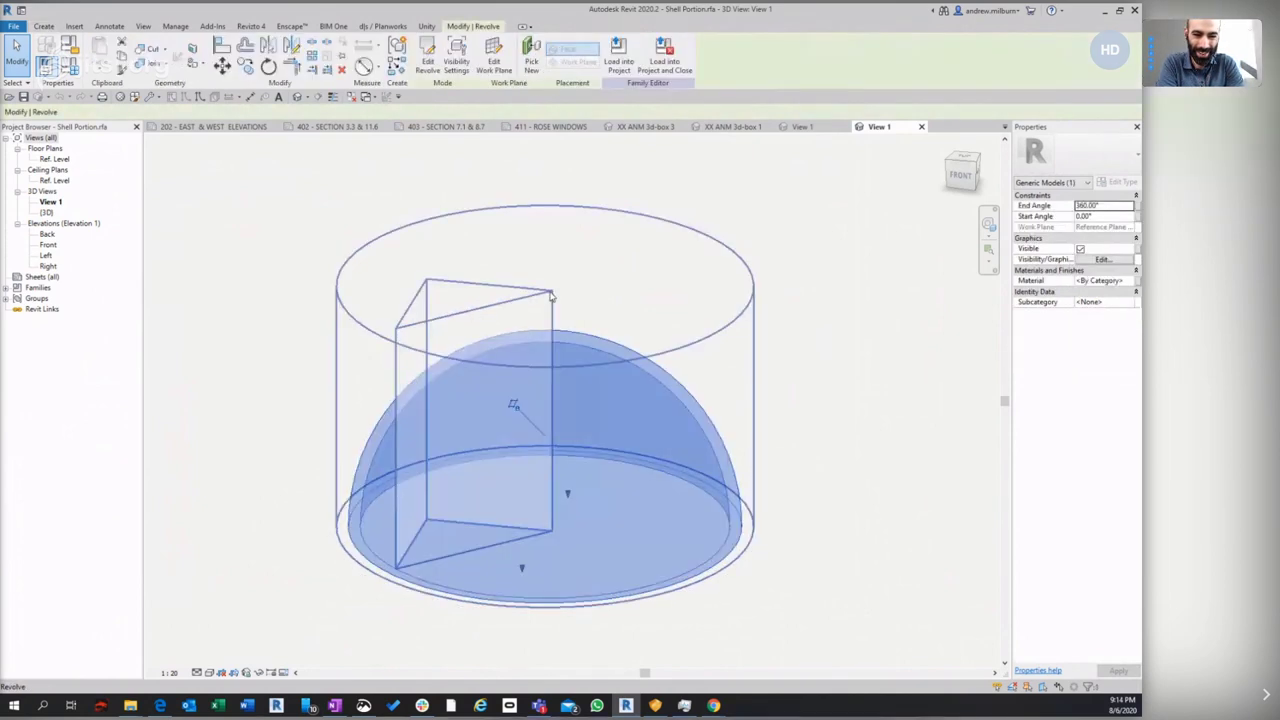
pyautogui.click(842, 403)
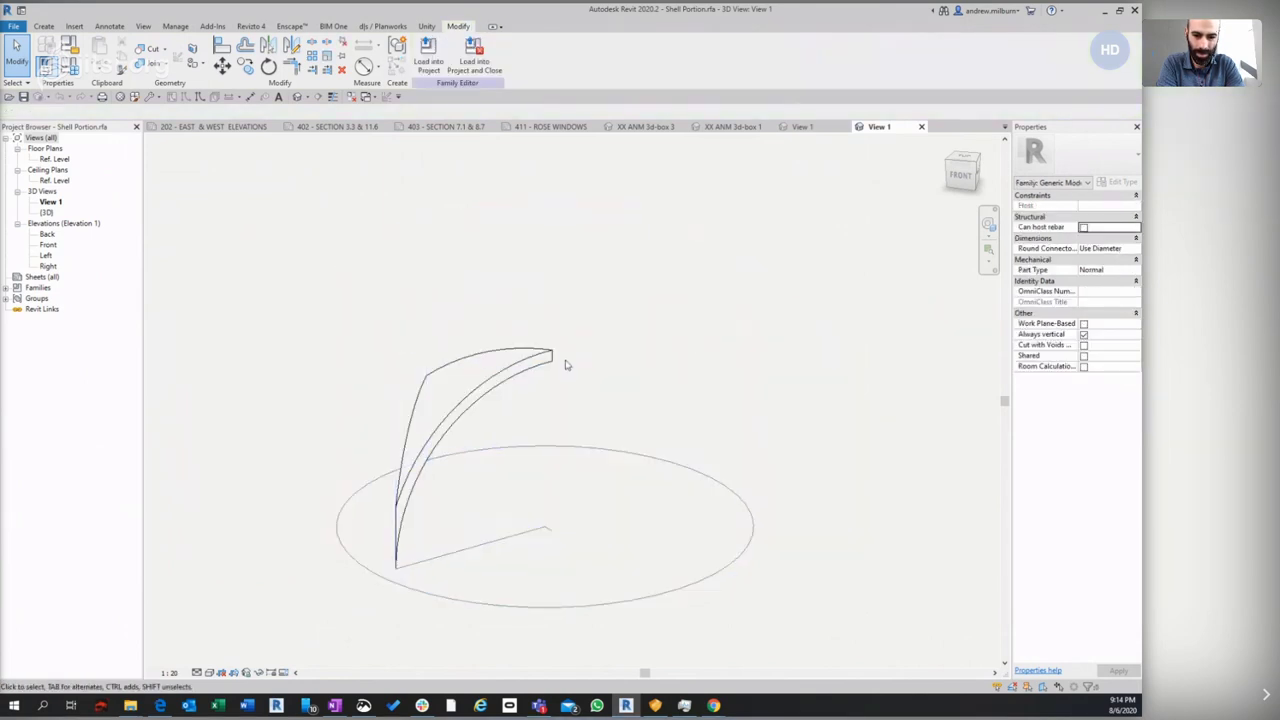
# Review the Shell Portion's Ref. Level plan dimensions and its Family Types parameters and formulas, and close the family unchanged
pyautogui.click(55, 159)
pyautogui.doubleClick(60, 160)
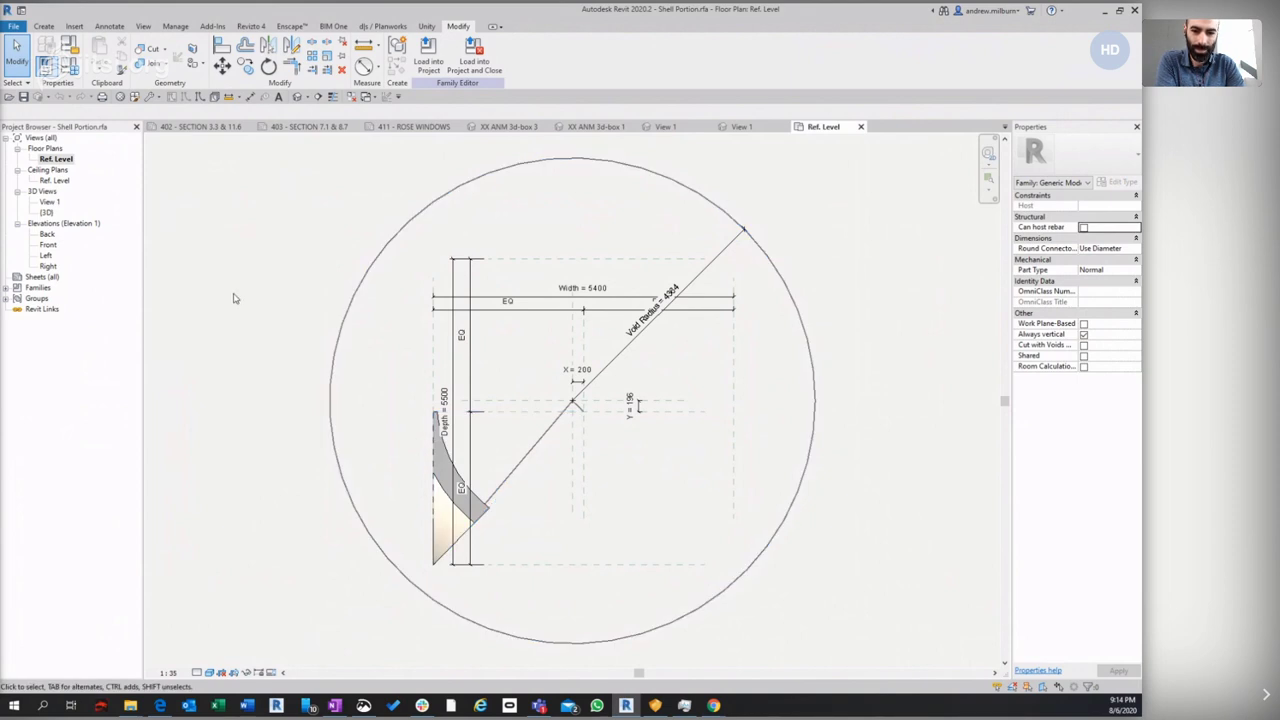
pyautogui.click(72, 68)
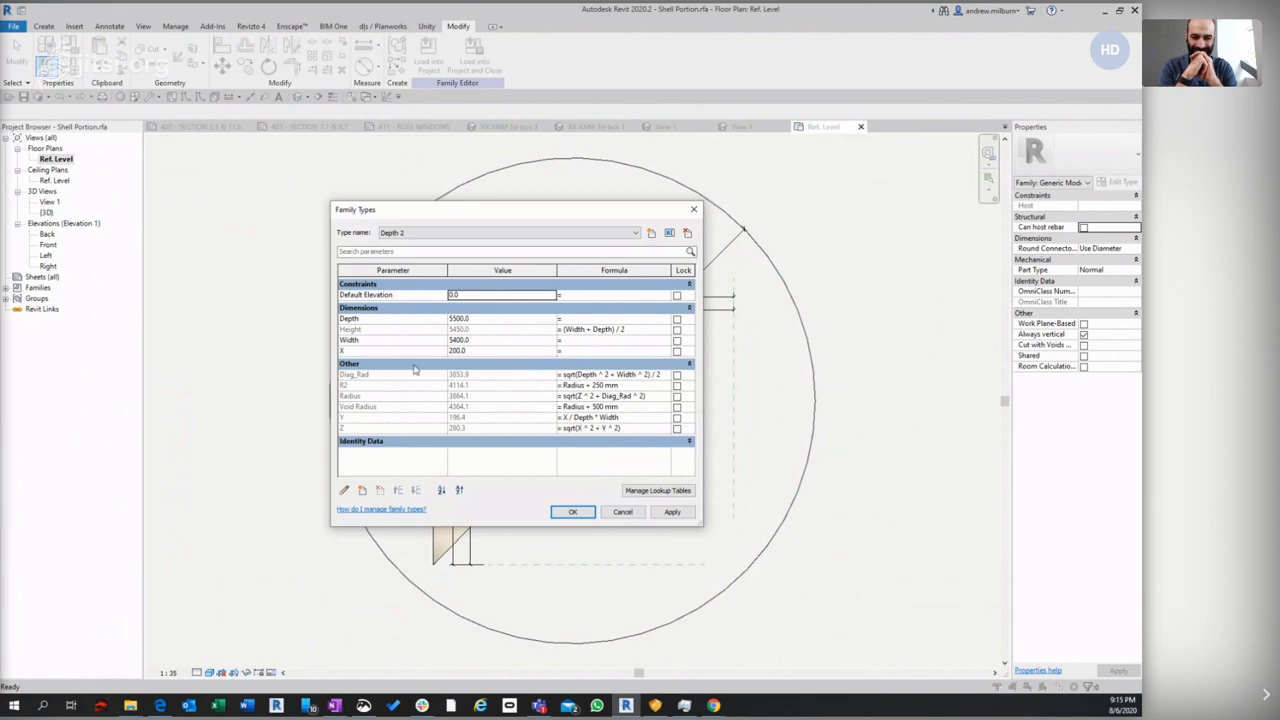
pyautogui.click(624, 512)
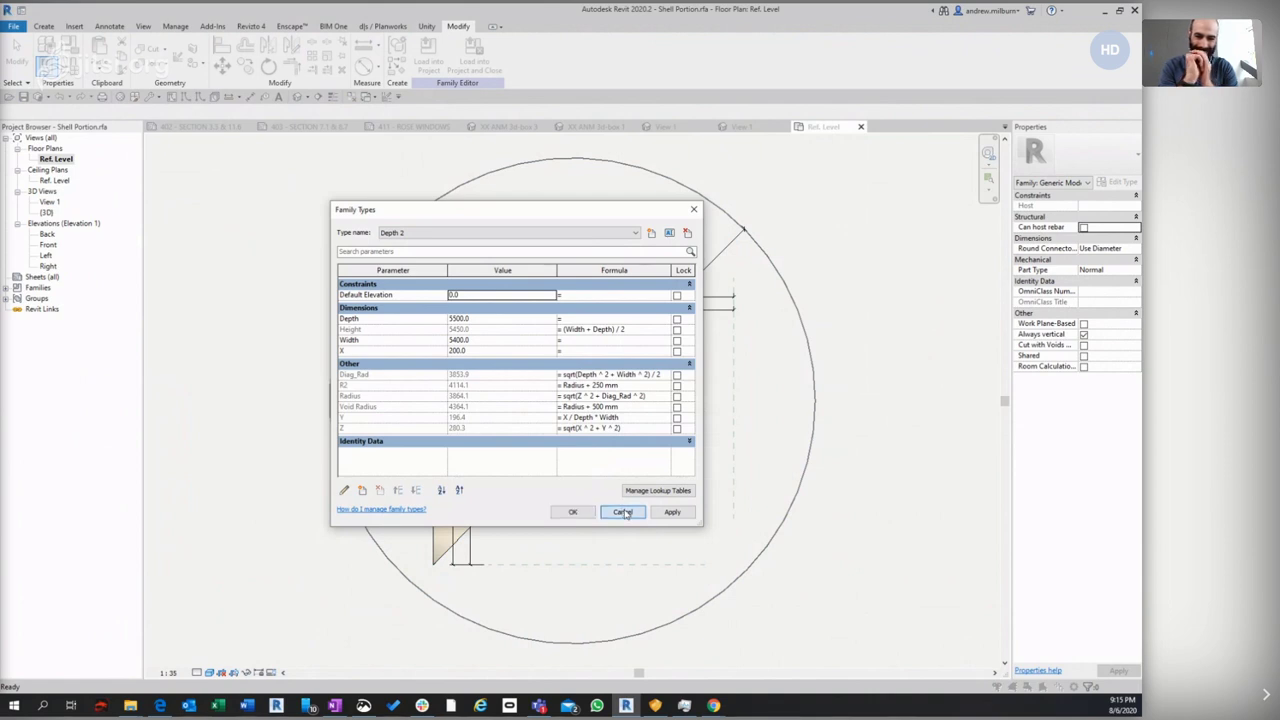
pyautogui.click(861, 127)
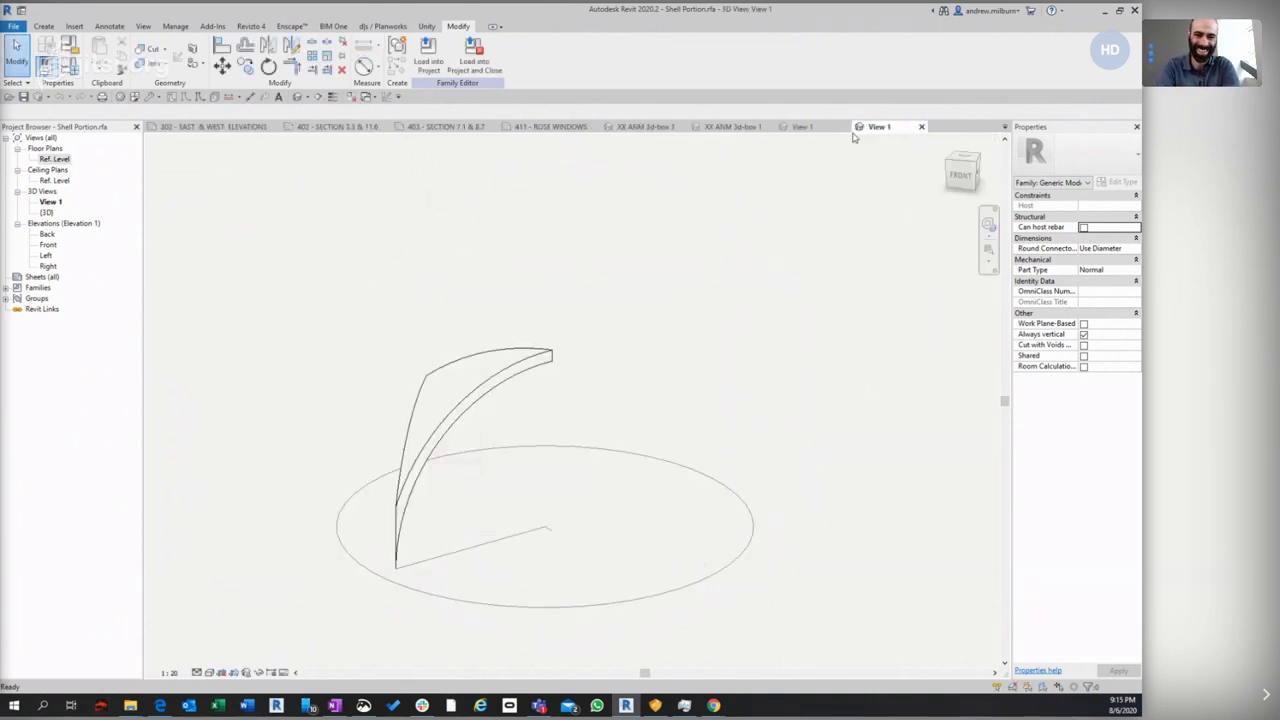
pyautogui.click(921, 128)
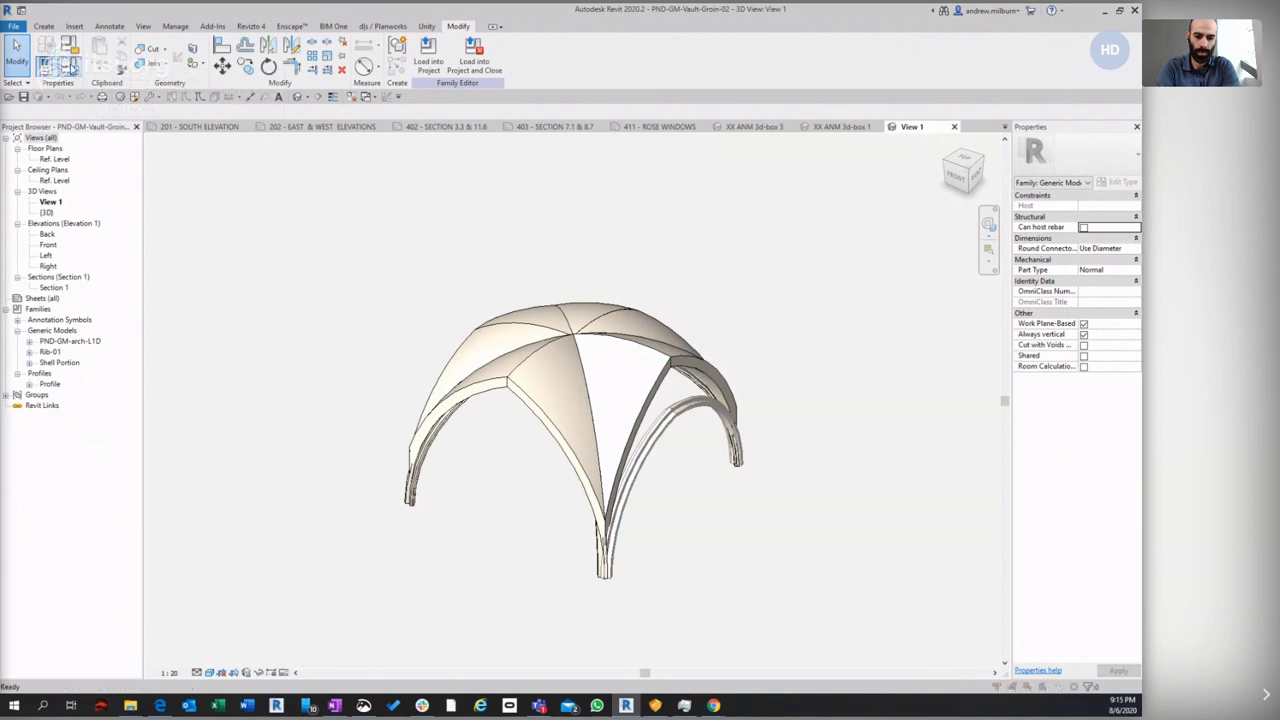
# Set the X2 parameter of the groin vault's 4500x2500 type to 200 in Family Types and apply it to the vault
pyautogui.click(71, 66)
pyautogui.moveTo(496, 216); pyautogui.dragTo(776, 247)
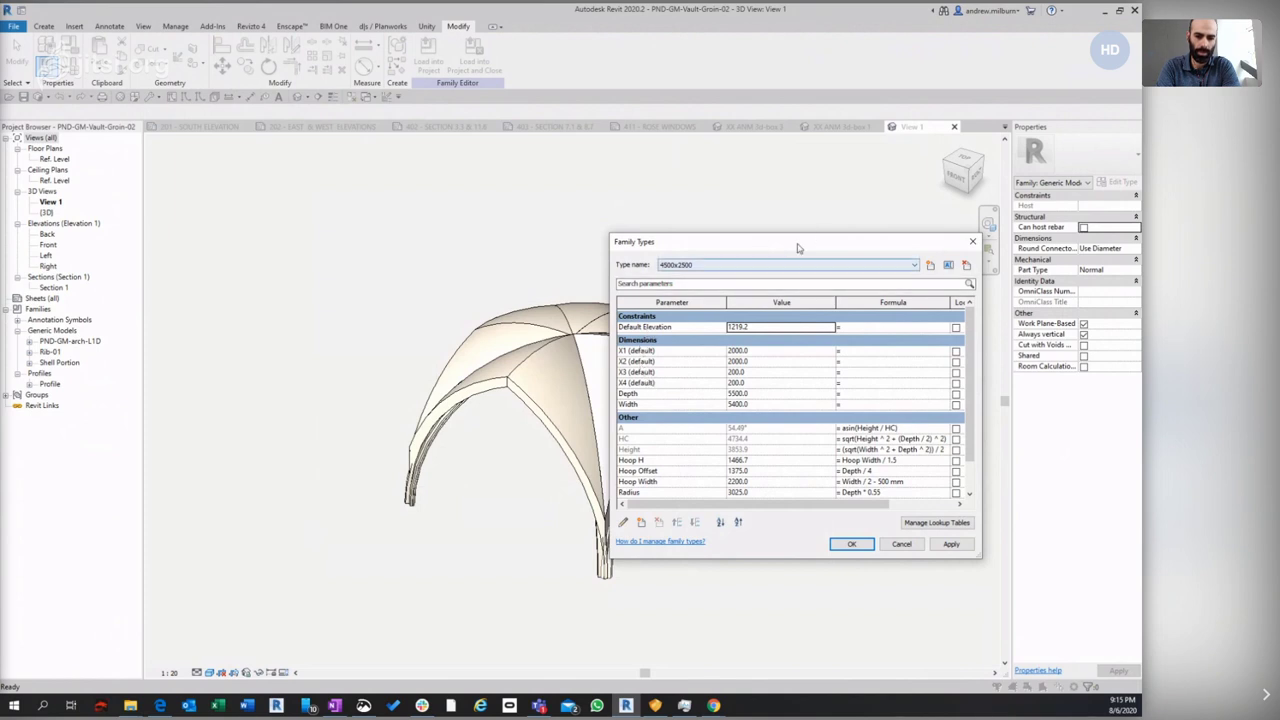
pyautogui.moveTo(798, 247); pyautogui.dragTo(924, 234)
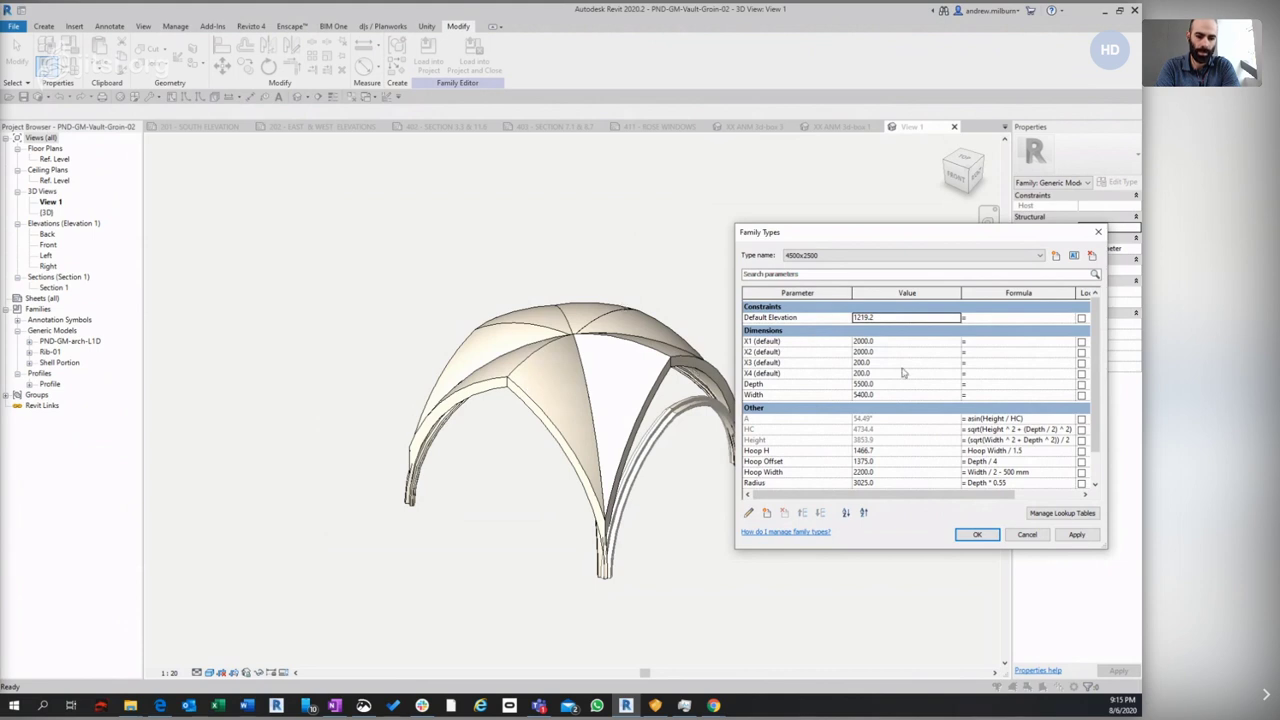
pyautogui.click(889, 353)
pyautogui.click(889, 353)
pyautogui.press('BackSpace')
pyautogui.click(337, 278)
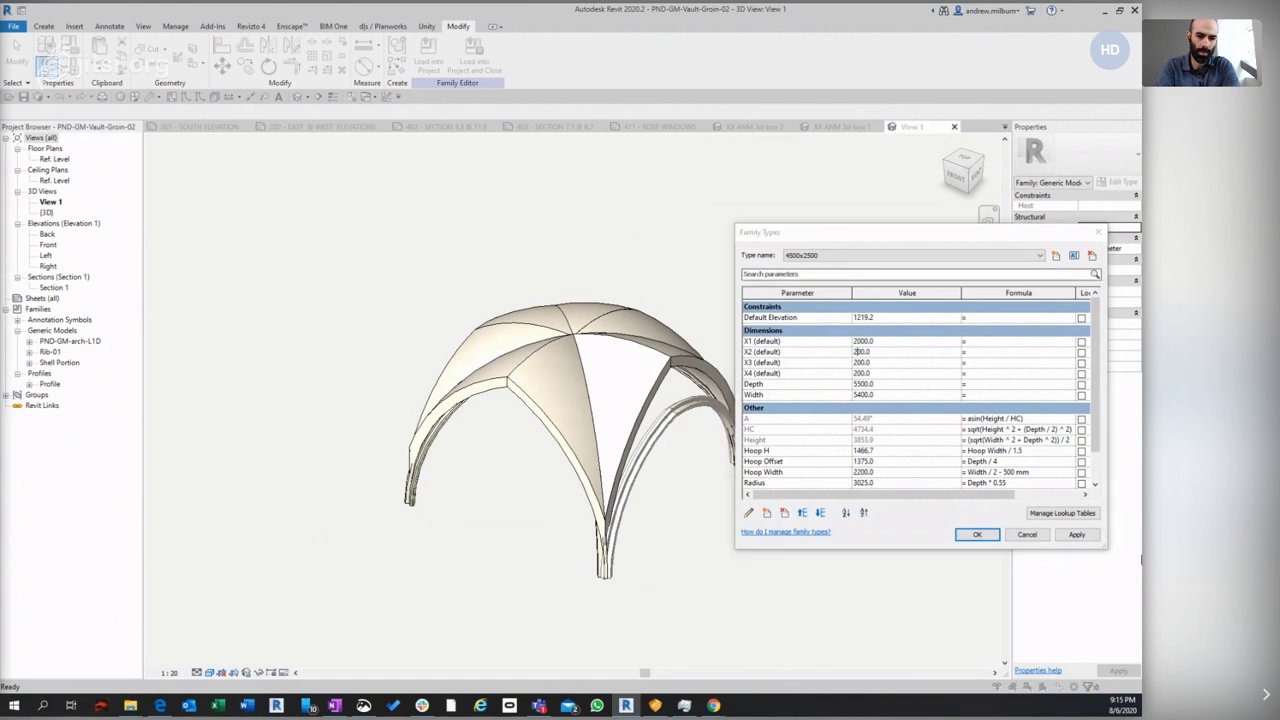
pyautogui.click(977, 535)
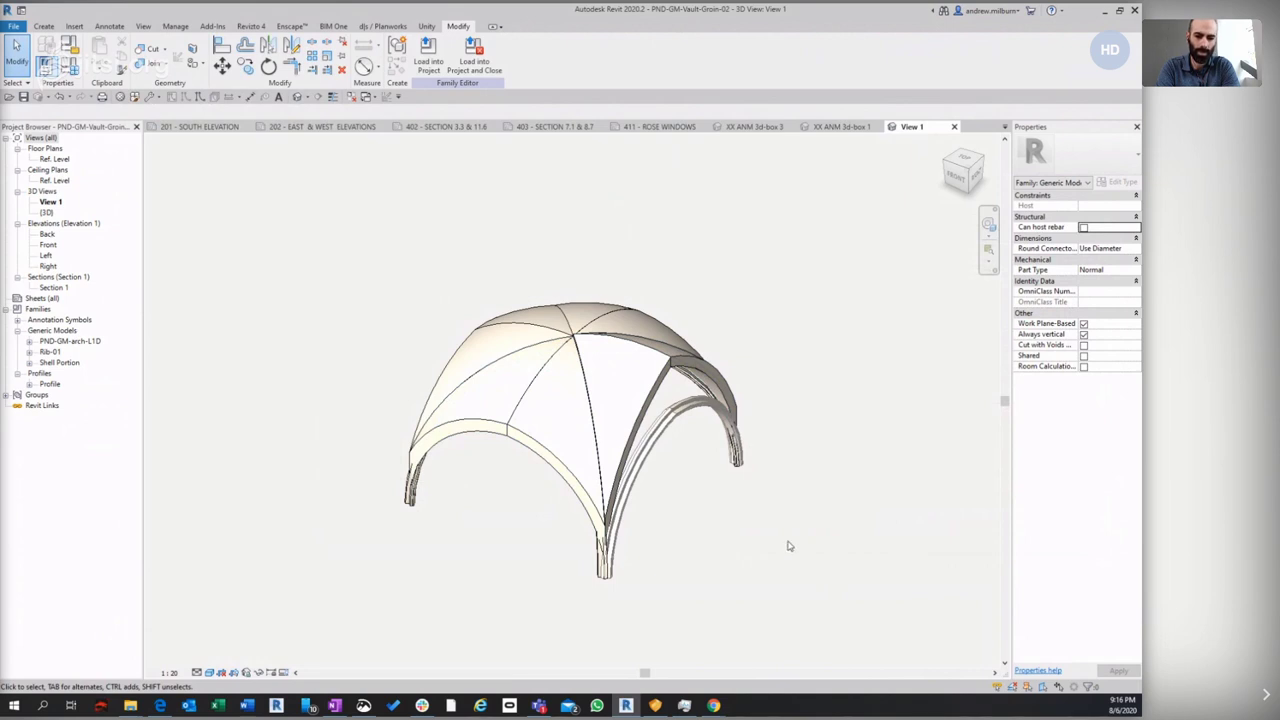
# Examine the modified vault up close where the webs meet at the crown, and close PND-GM-Vault-Groin-02 without saving changes
pyautogui.keyDown('shift'); pyautogui.moveTo(345, 555); pyautogui.dragTo(735, 540, button='middle'); pyautogui.keyUp('shift')
pyautogui.scroll(2, 662, 352)
pyautogui.scroll(3, 662, 352)
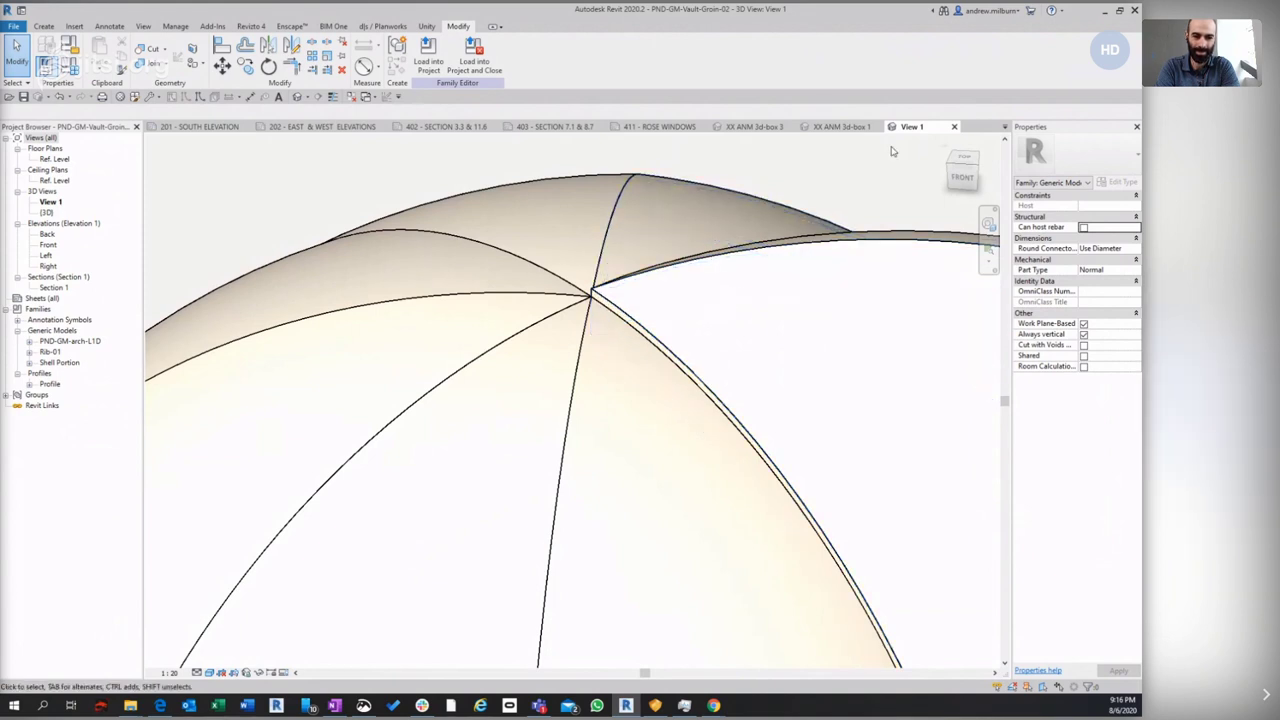
pyautogui.click(954, 128)
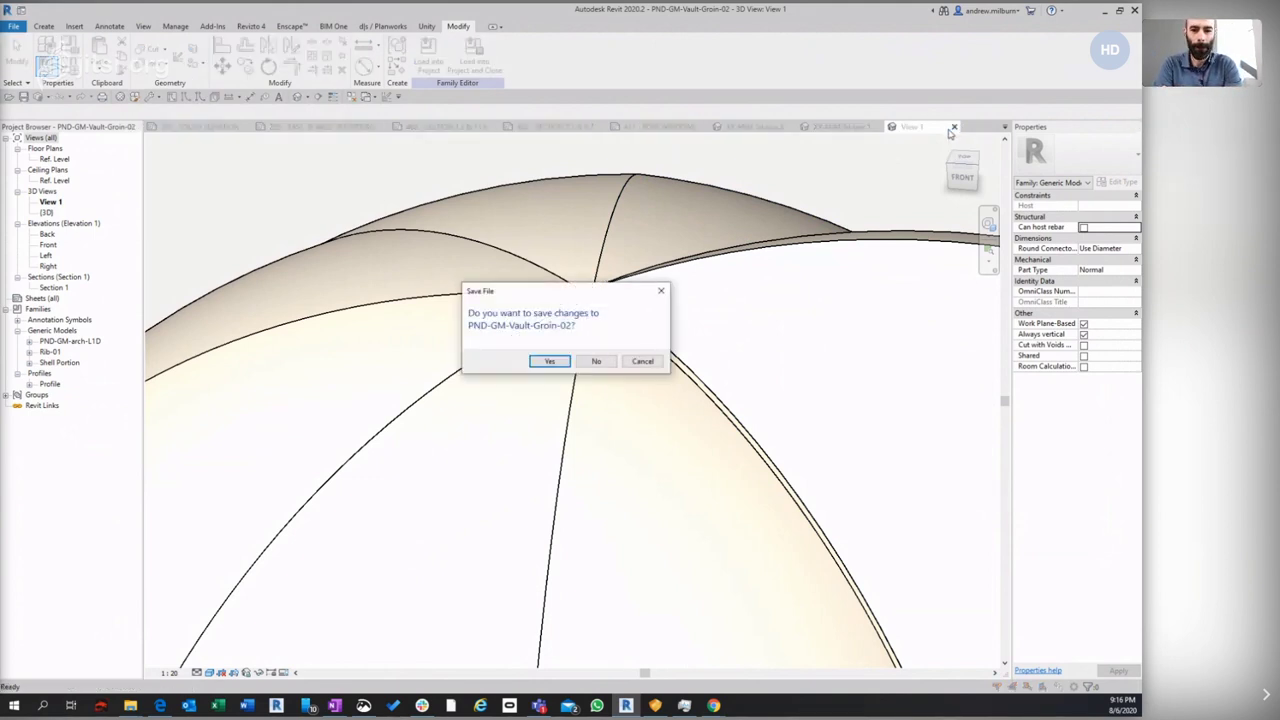
pyautogui.click(596, 362)
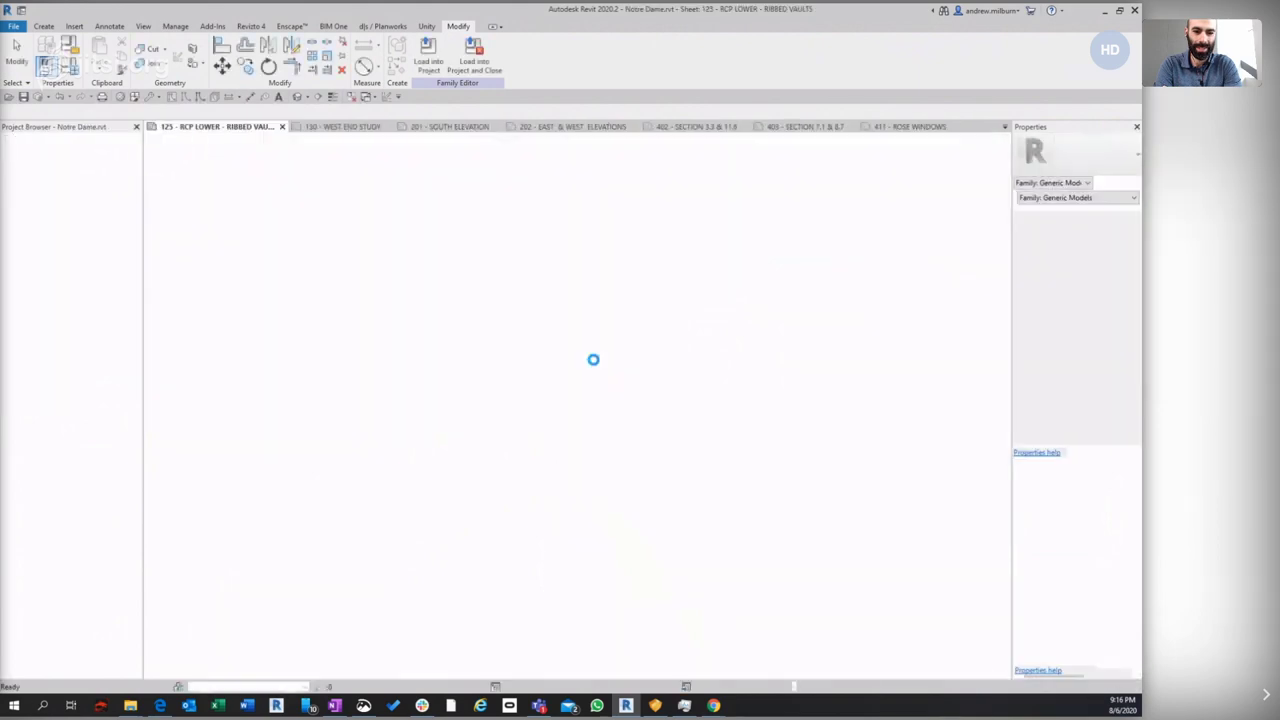
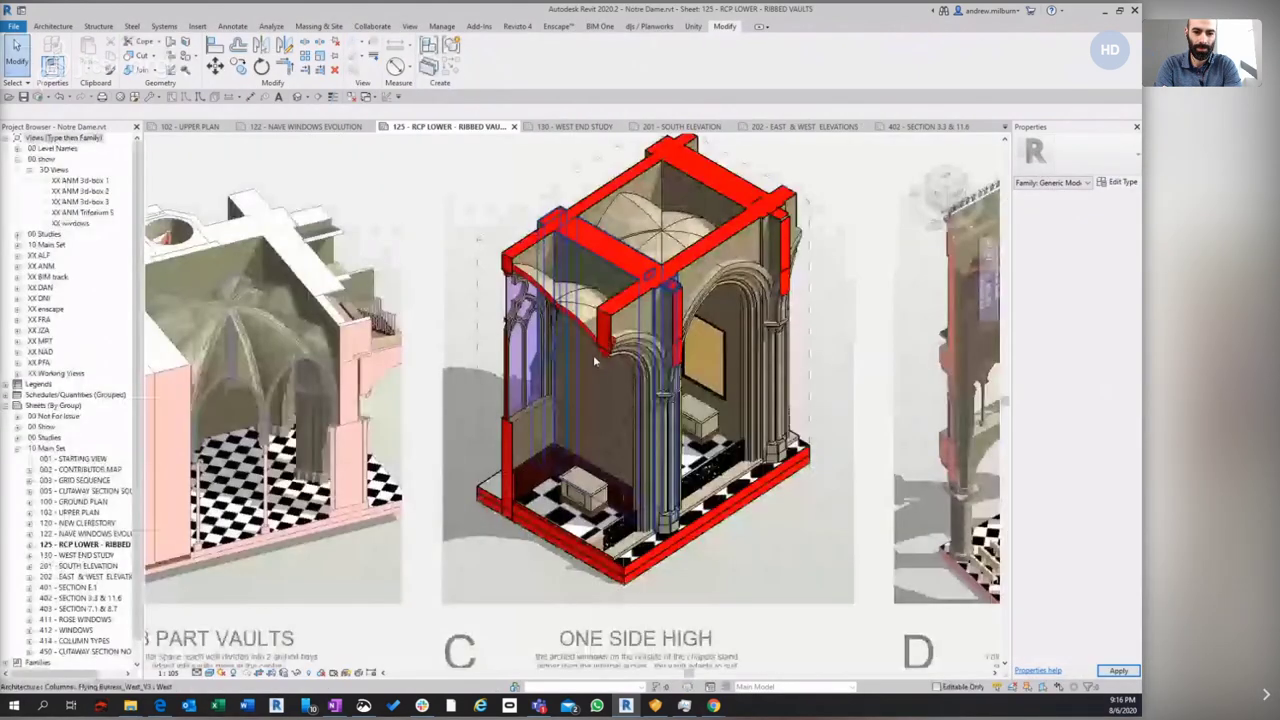
# Deactivate the One Side High 3D viewport and return to sheet 125 - RCP Lower - Ribbed Vaults
pyautogui.scroll(-1, 592, 400)
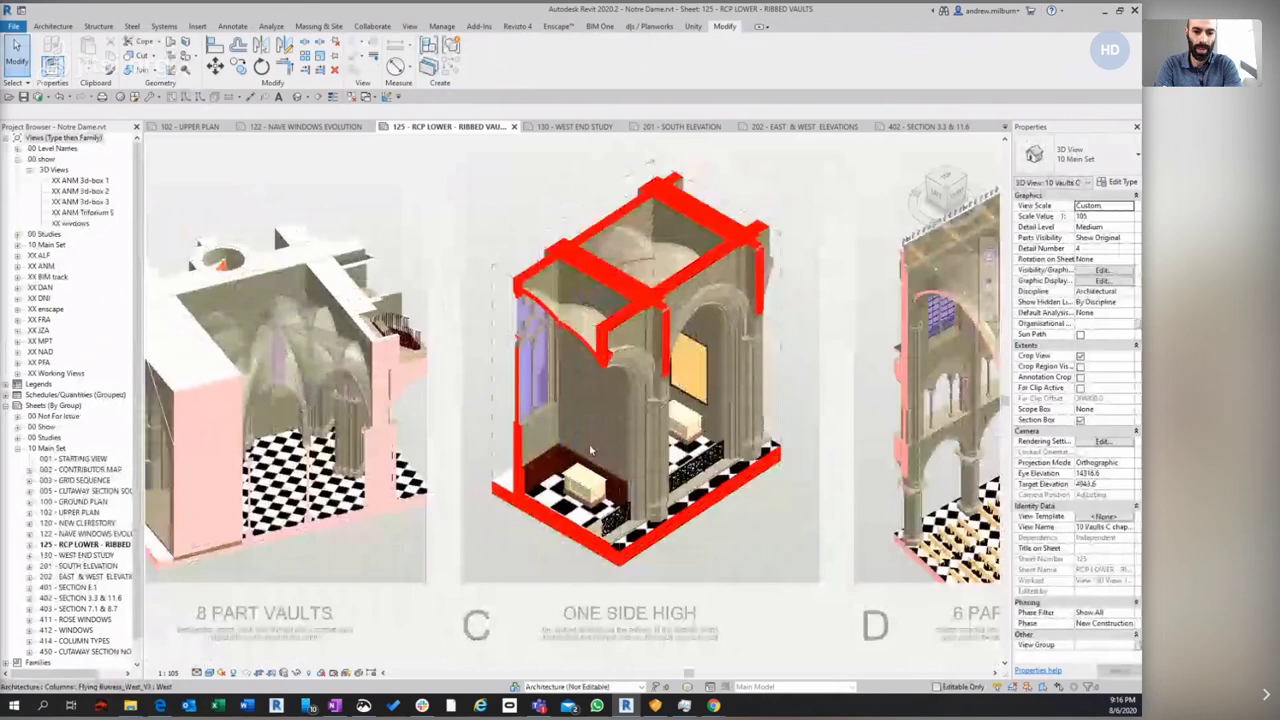
pyautogui.scroll(-2, 592, 452)
pyautogui.doubleClick(780, 168)
pyautogui.click(315, 330)
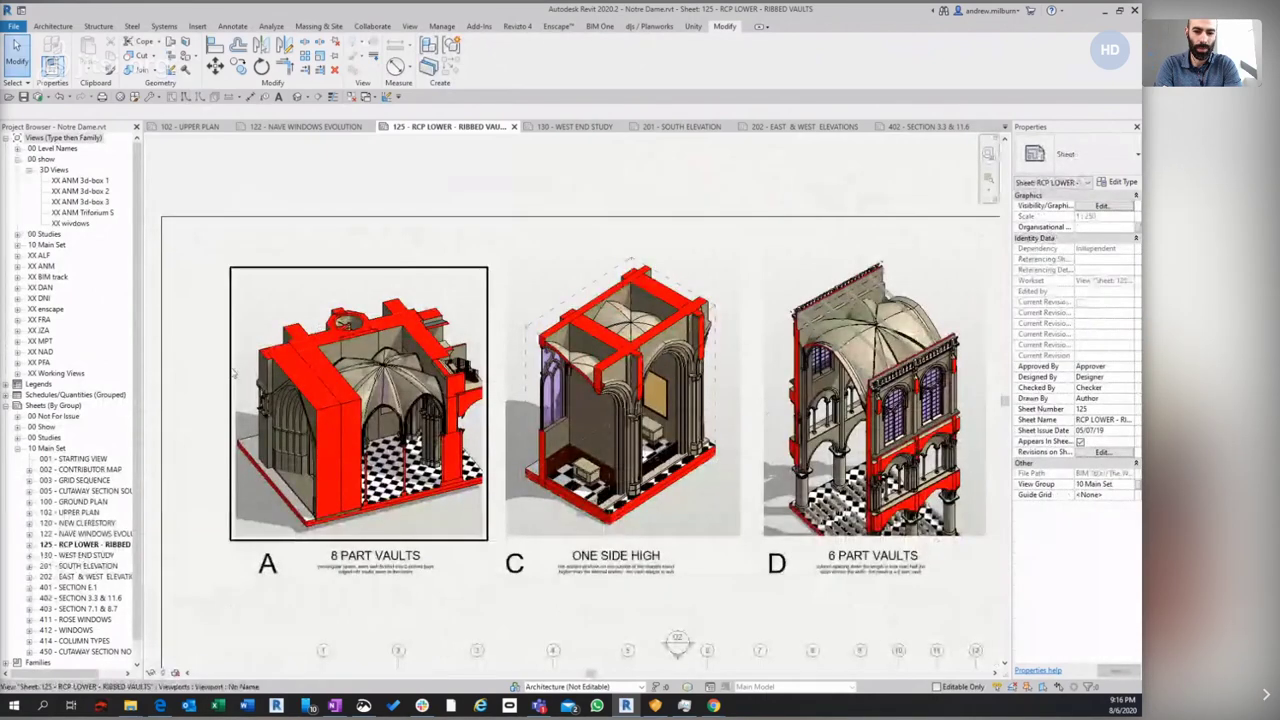
pyautogui.click(350, 584)
pyautogui.click(316, 607)
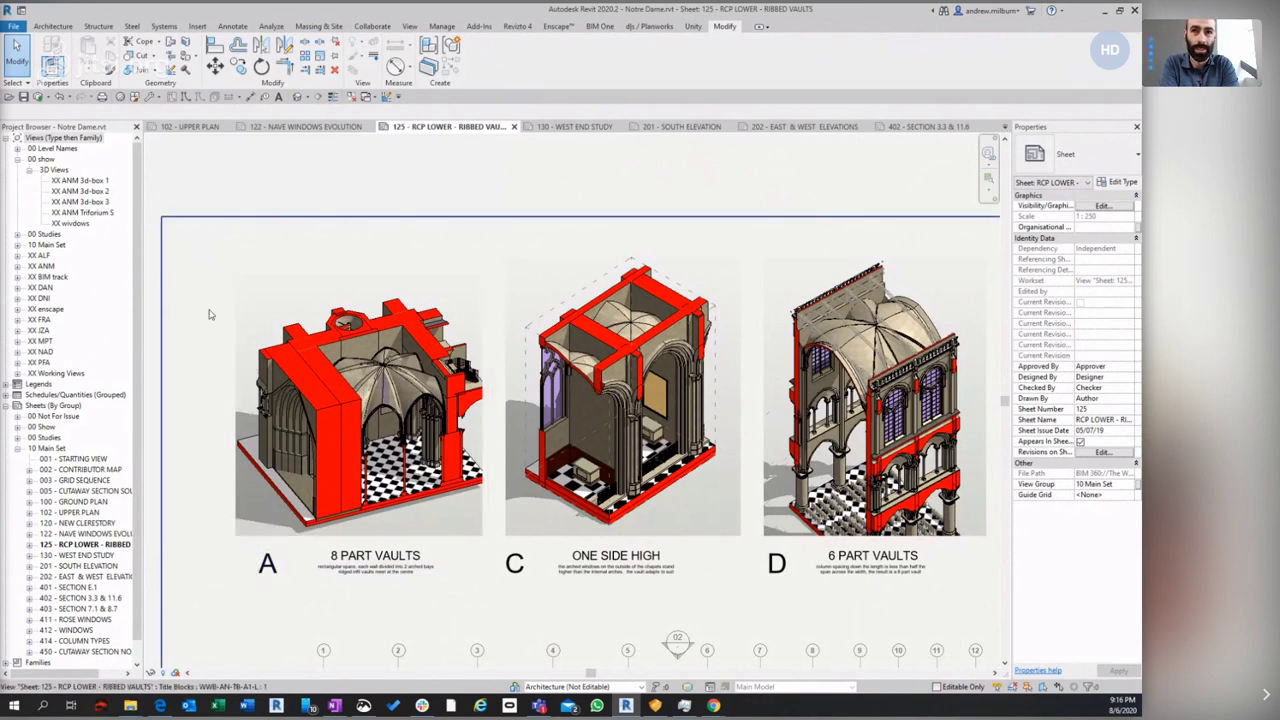
# Look over the Ribbed Vaults sheet, from the 3D vault studies to the reflected ceiling plan and reference illustrations
pyautogui.scroll(-1, 209, 311)
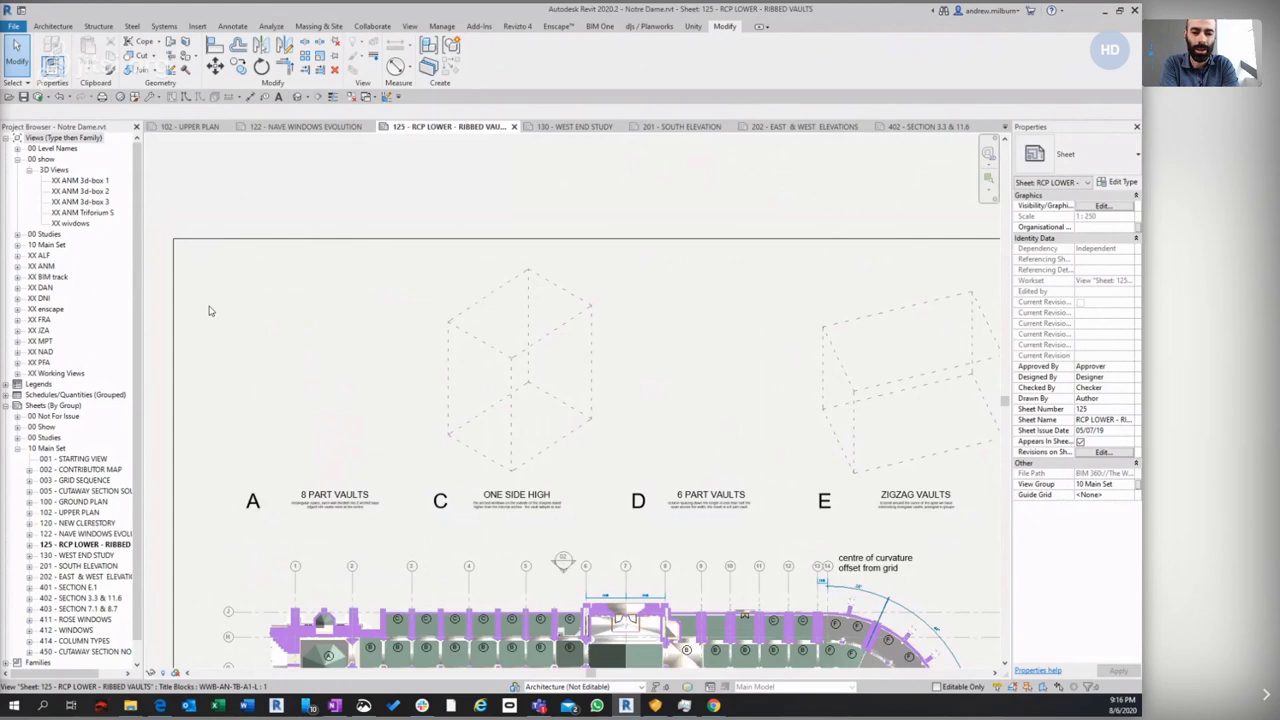
pyautogui.scroll(-1, 209, 311)
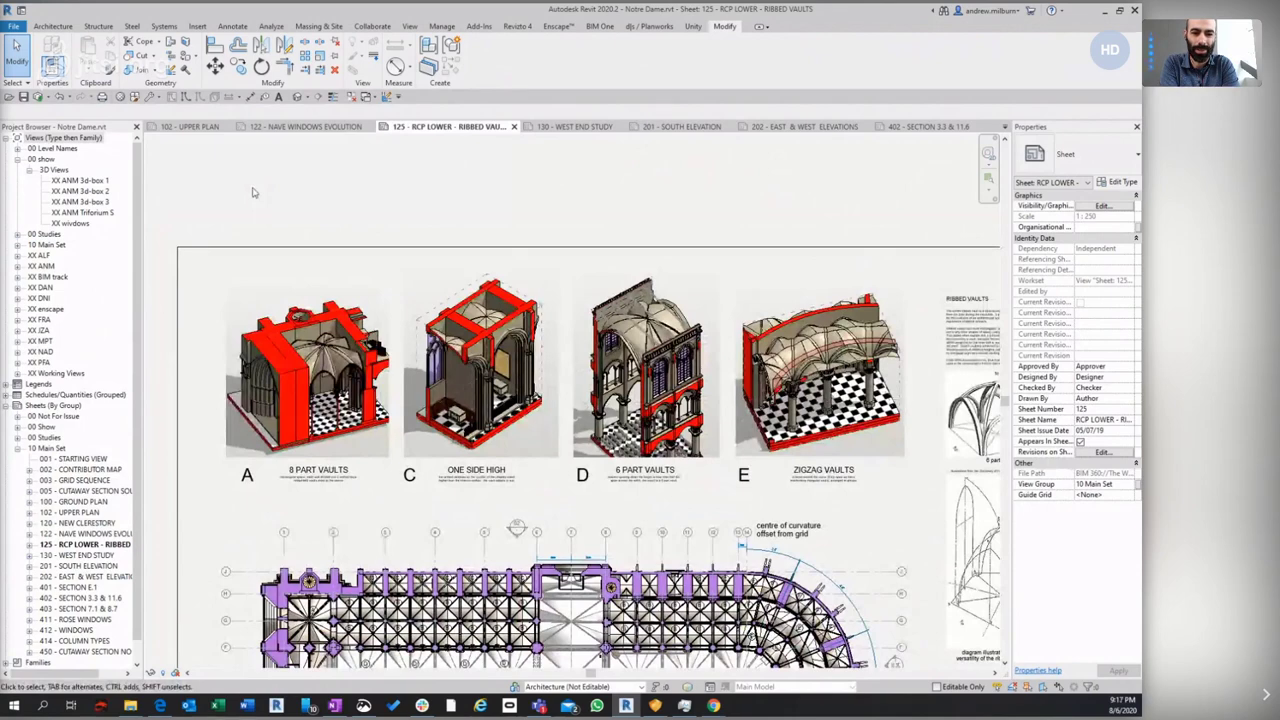
pyautogui.scroll(-1, 252, 192)
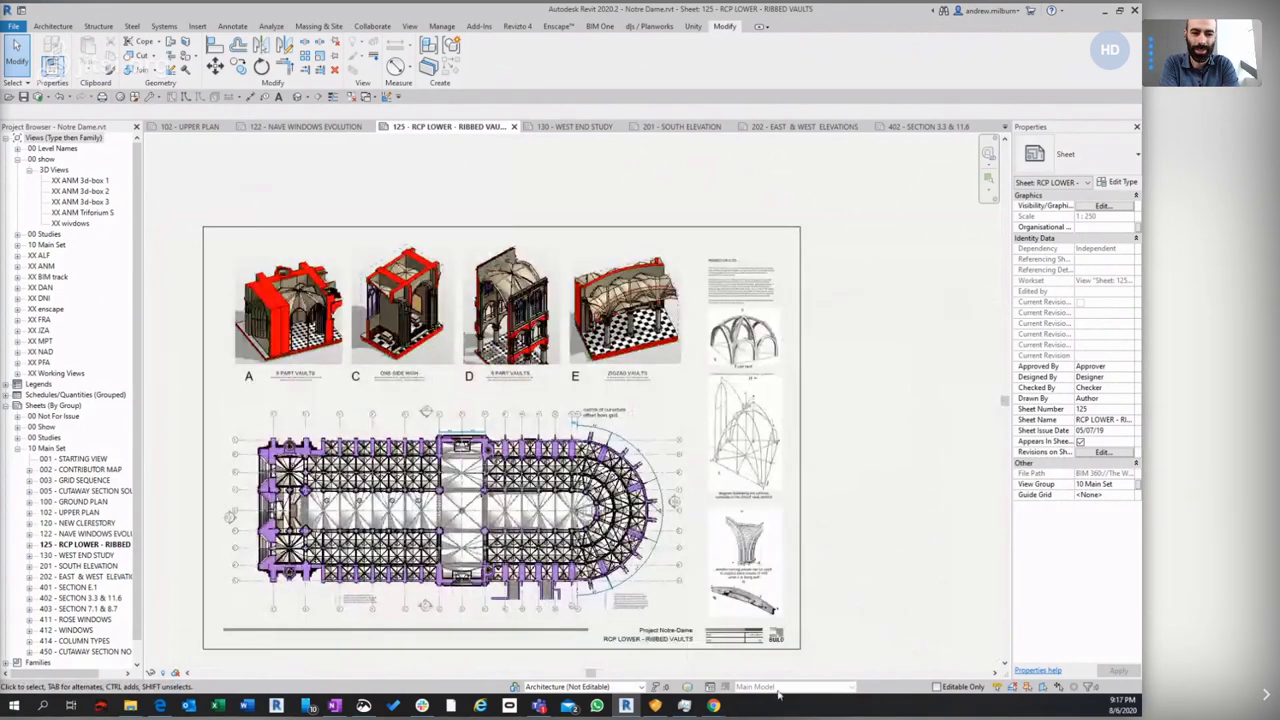
pyautogui.scroll(1, 820, 626)
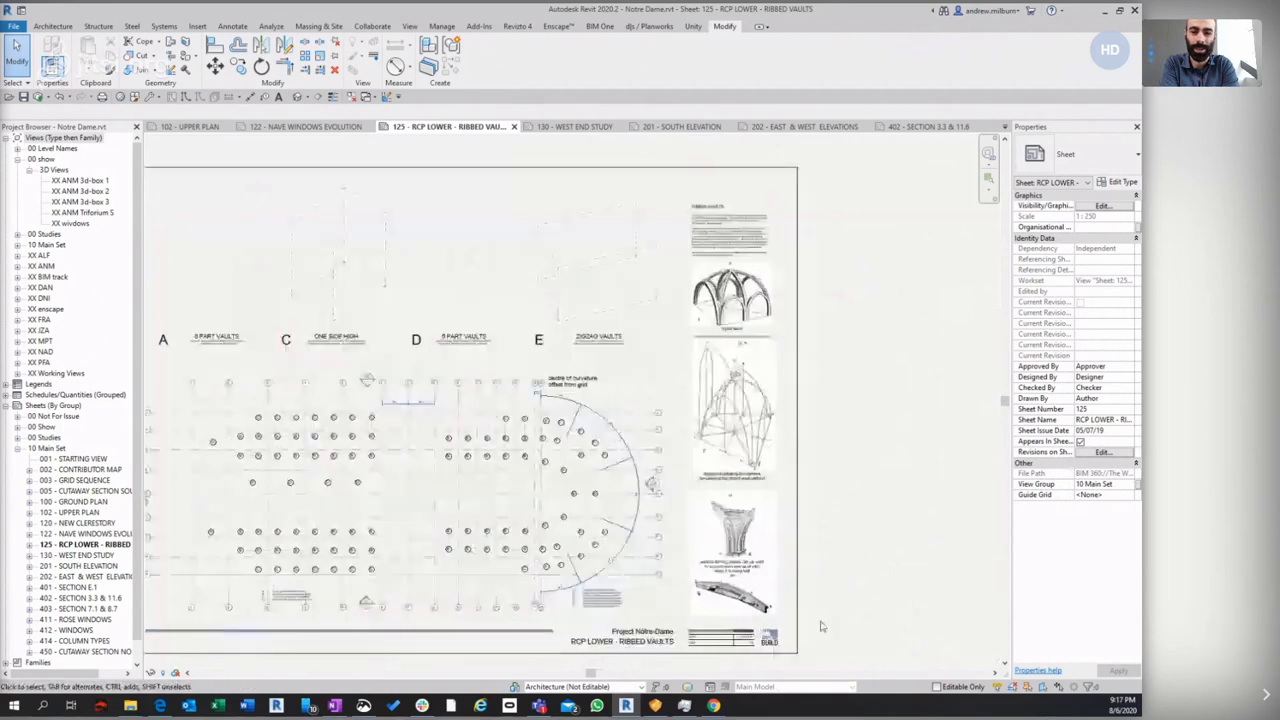
pyautogui.scroll(1, 820, 626)
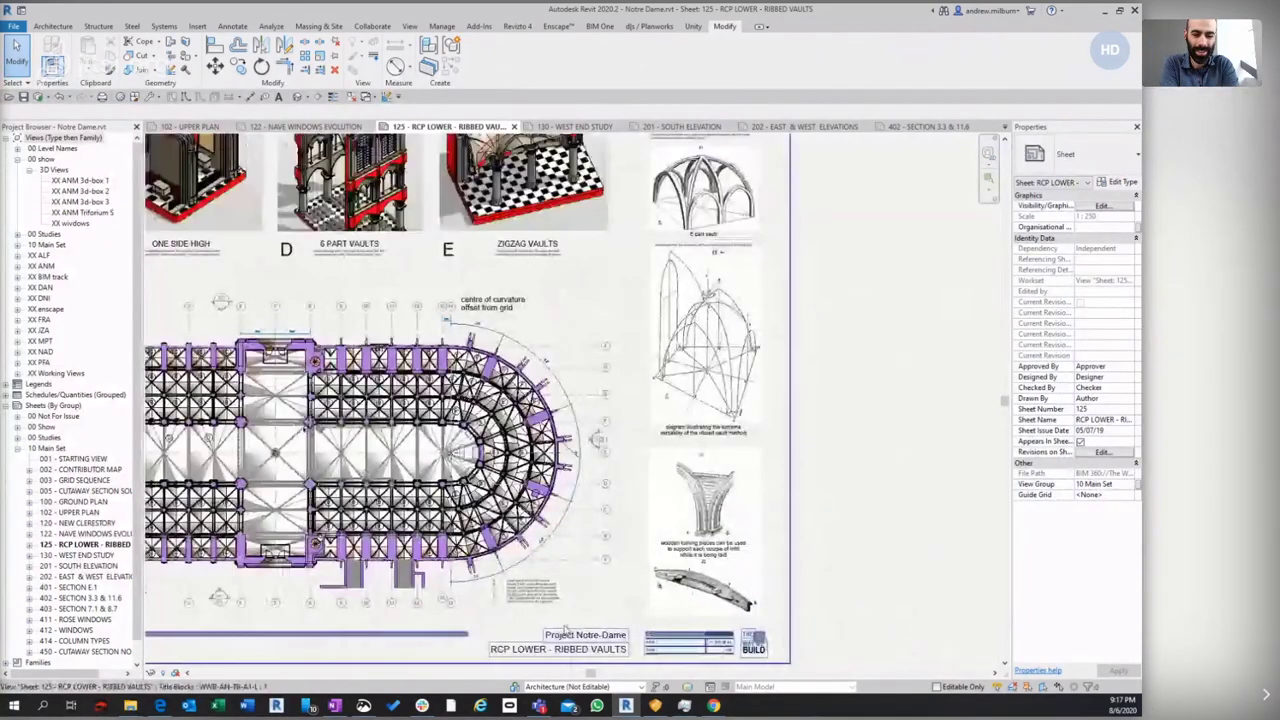
pyautogui.scroll(-1, 565, 628)
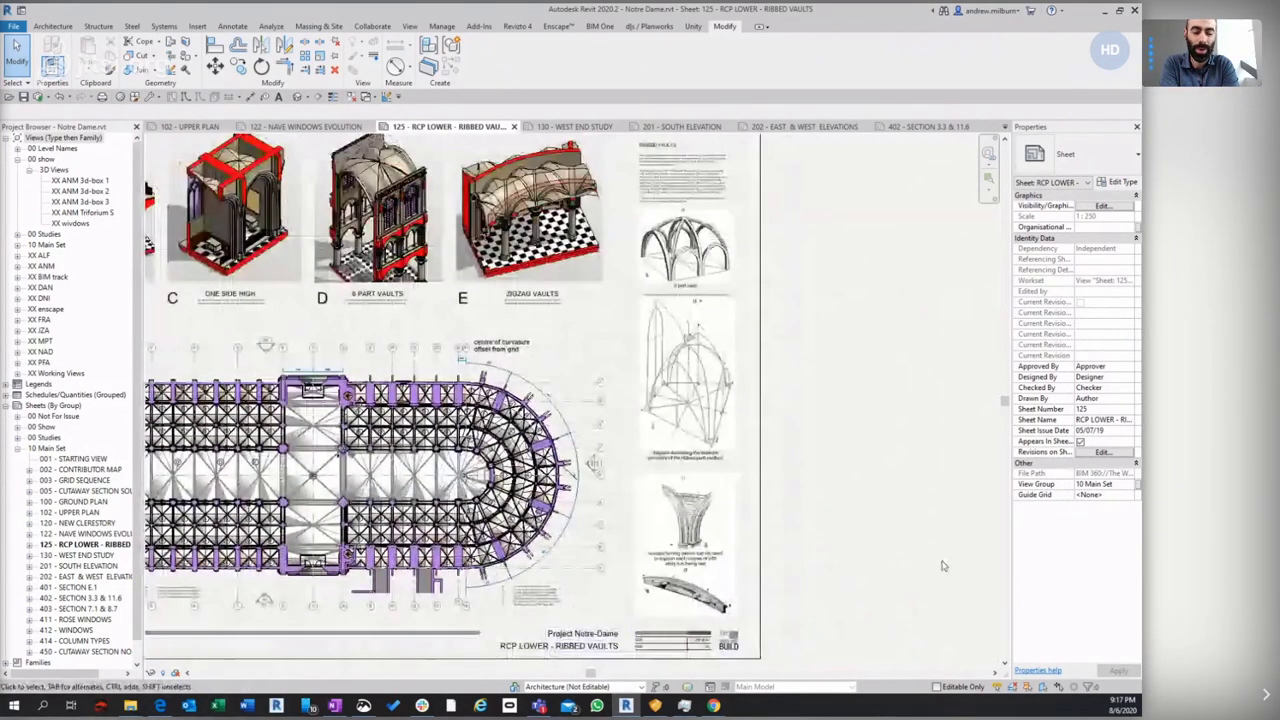
# Examine the sheet's illustrations of the ribbed vault method and wooden turning pieces up close, and return to the full sheet
pyautogui.scroll(1, 941, 566)
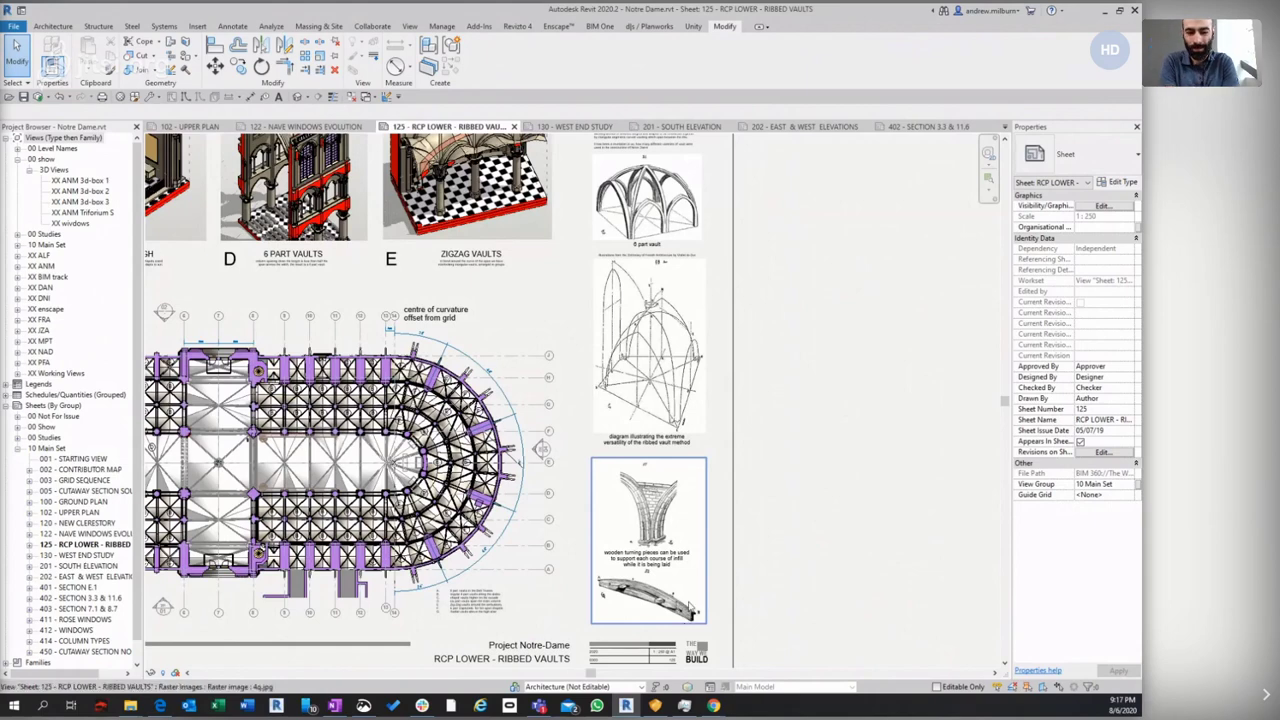
pyautogui.scroll(2, 754, 592)
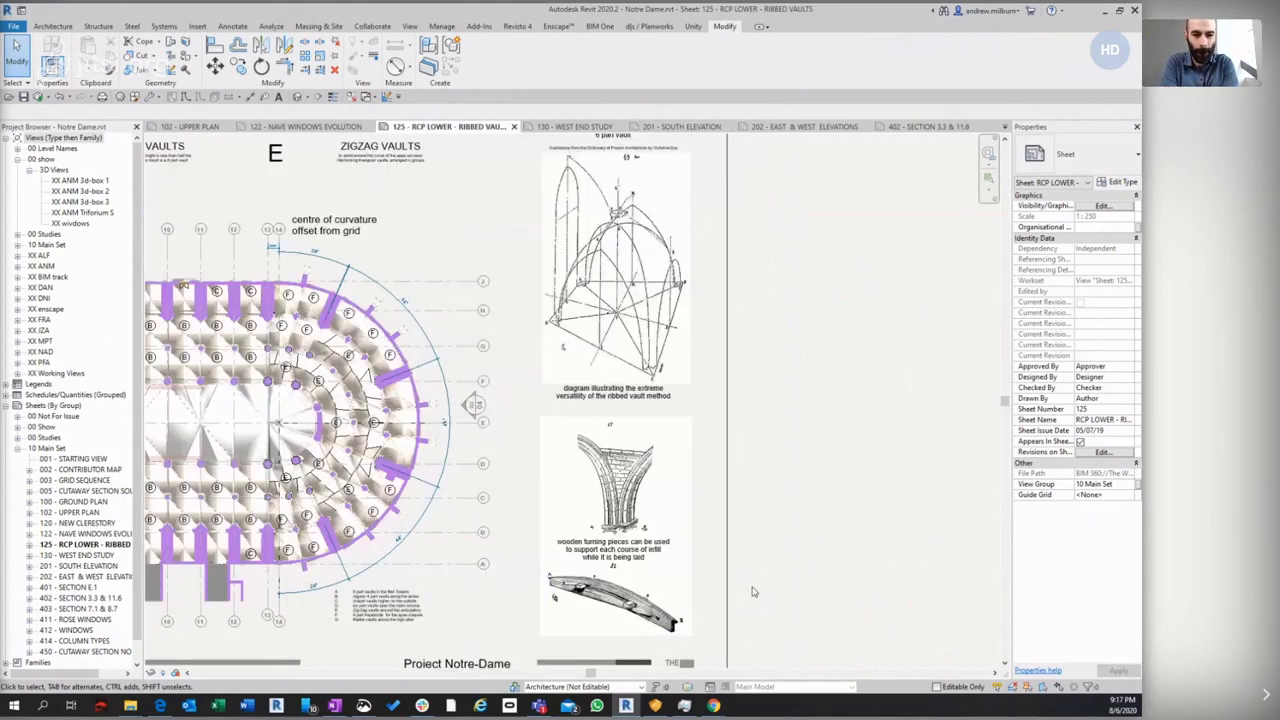
pyautogui.scroll(-2, 612, 592)
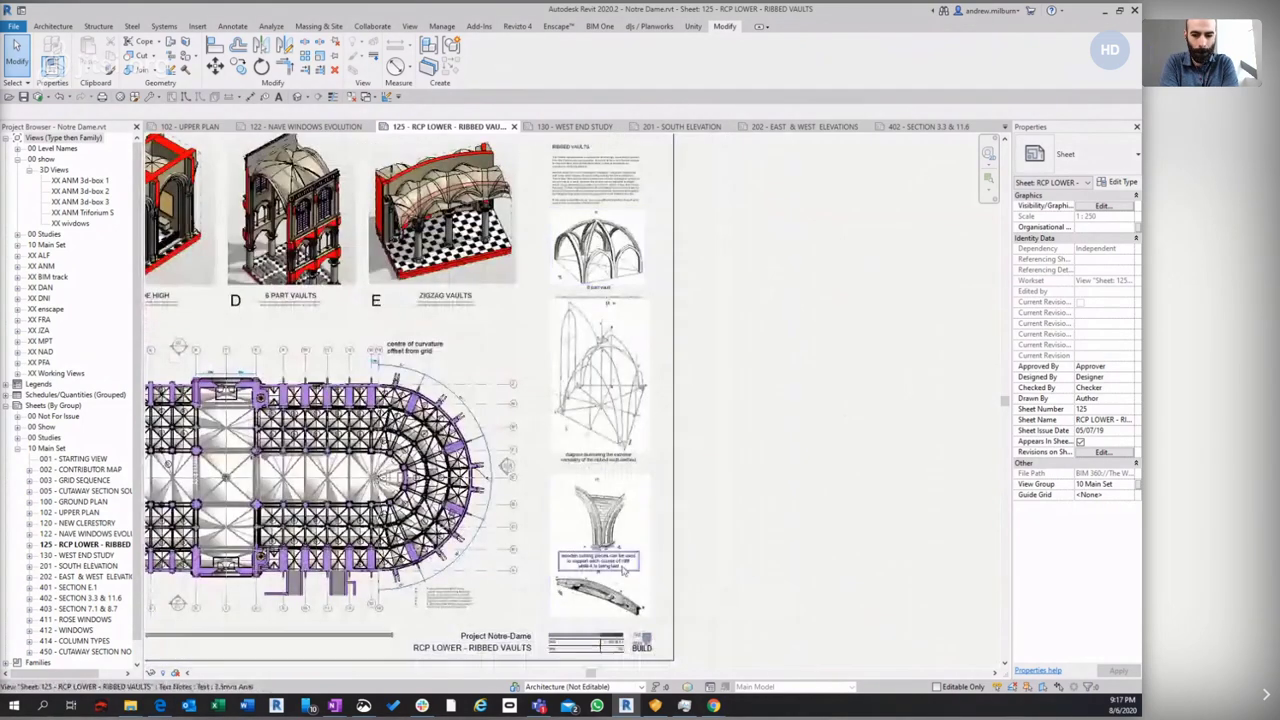
pyautogui.scroll(3, 625, 570)
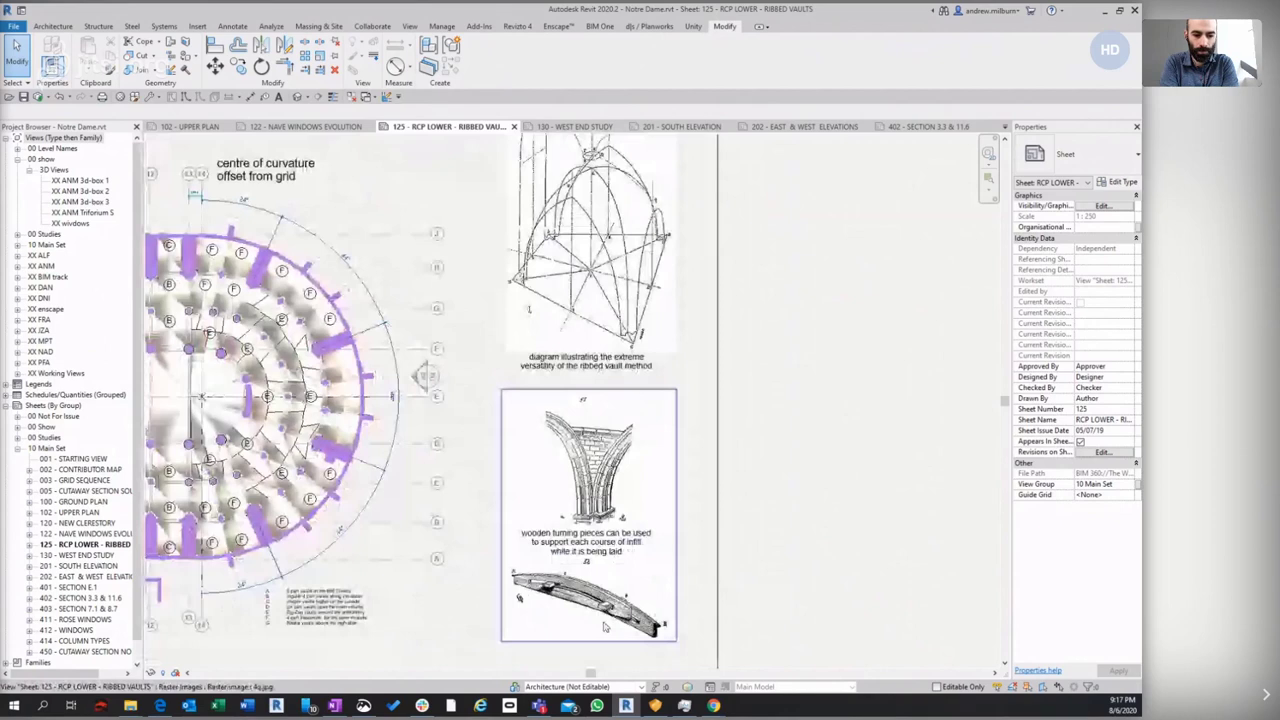
pyautogui.scroll(1, 604, 627)
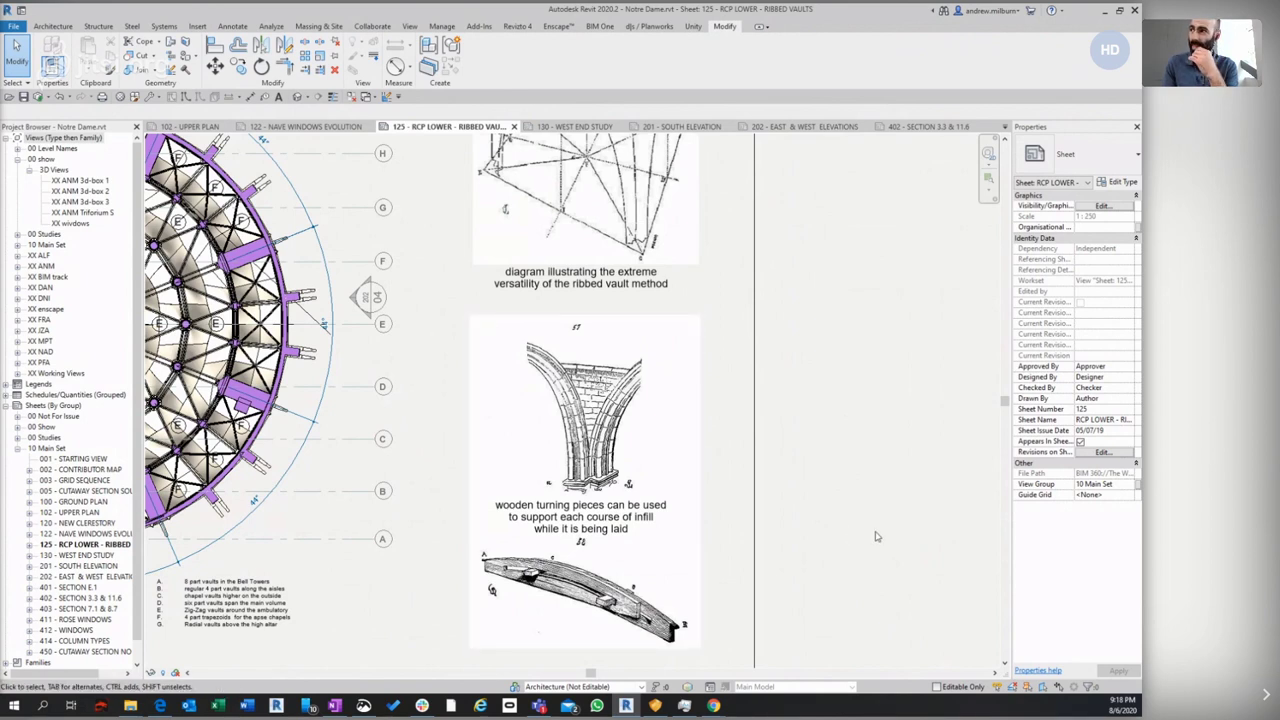
pyautogui.scroll(-3, 871, 536)
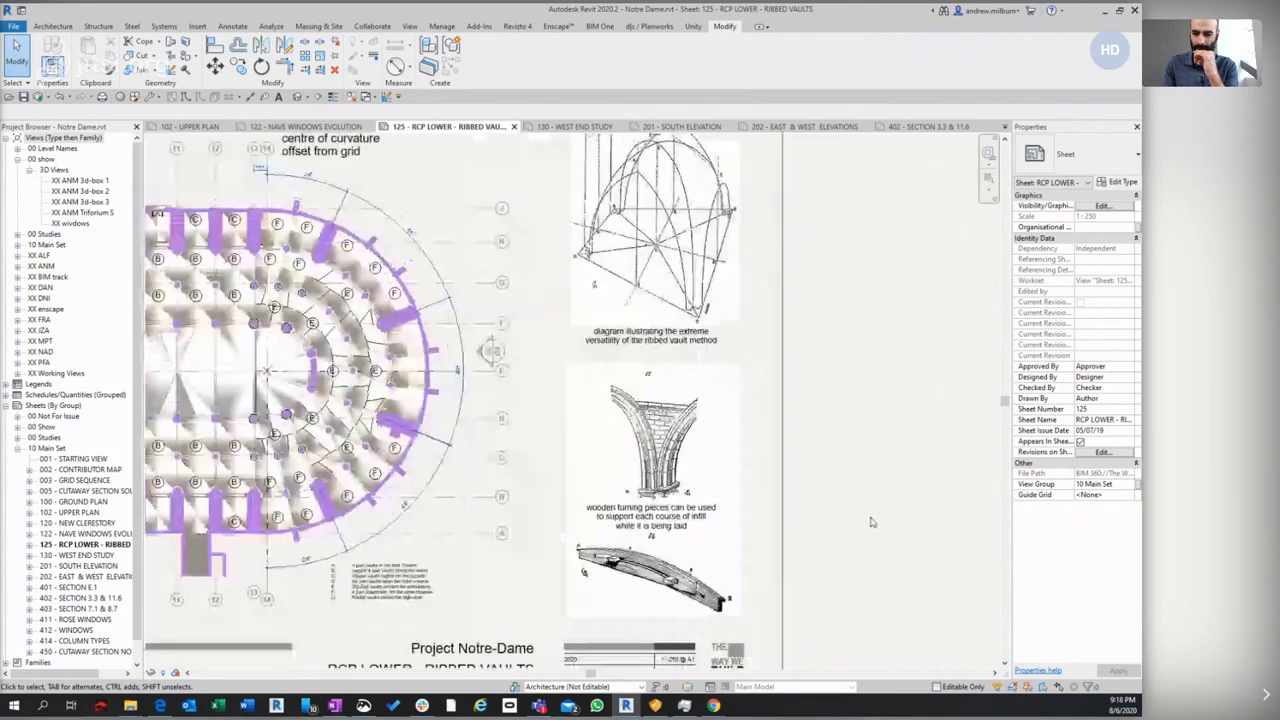
pyautogui.scroll(1, 883, 491)
pyautogui.scroll(-2, 883, 491)
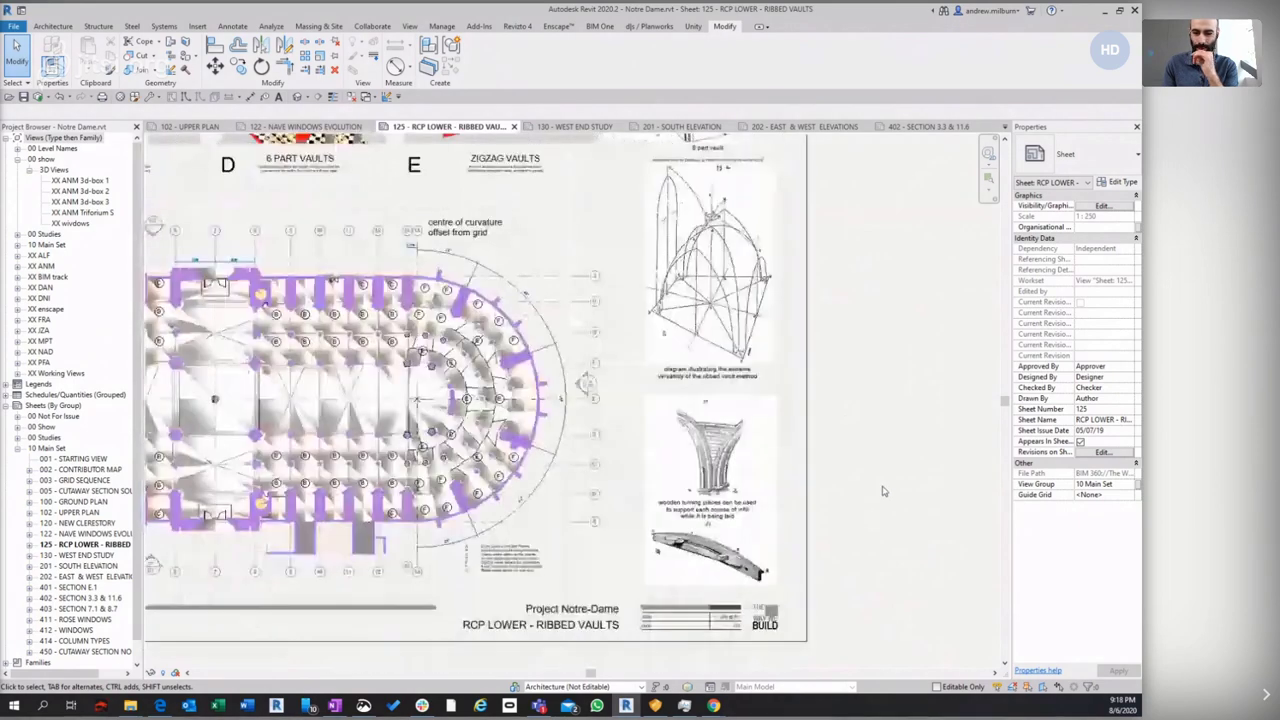
pyautogui.scroll(-1, 883, 491)
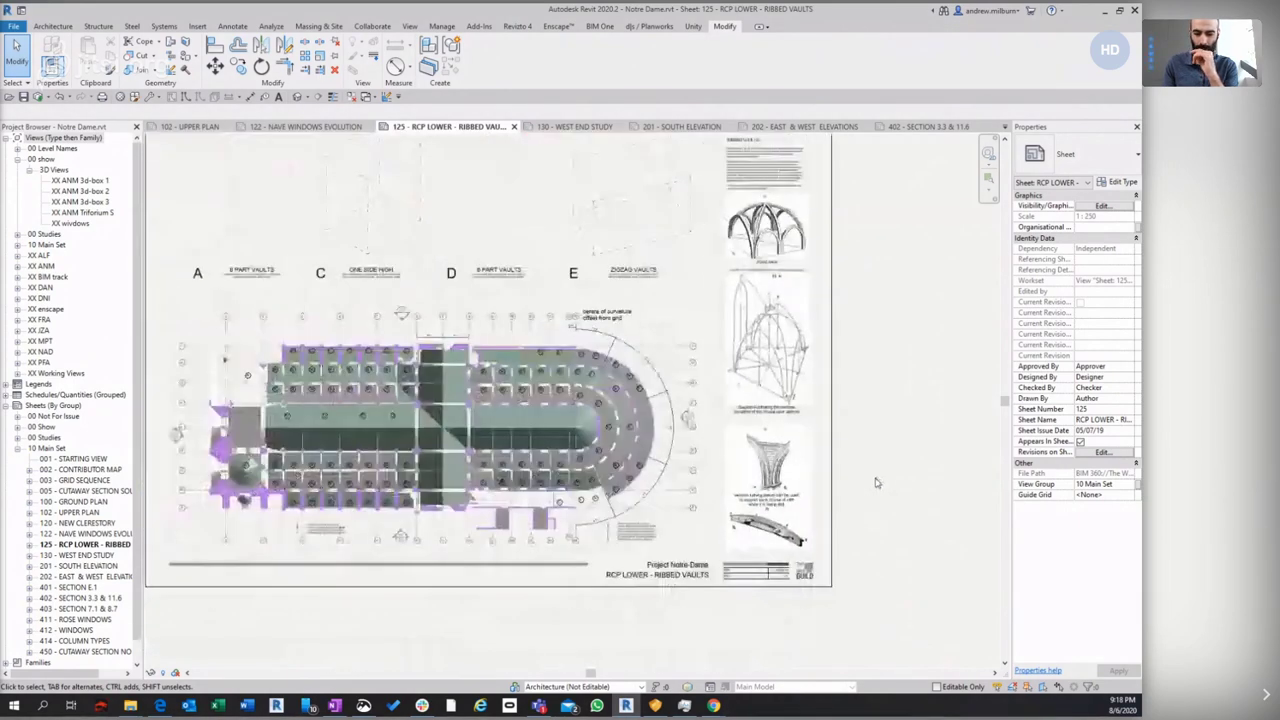
pyautogui.scroll(-1, 877, 485)
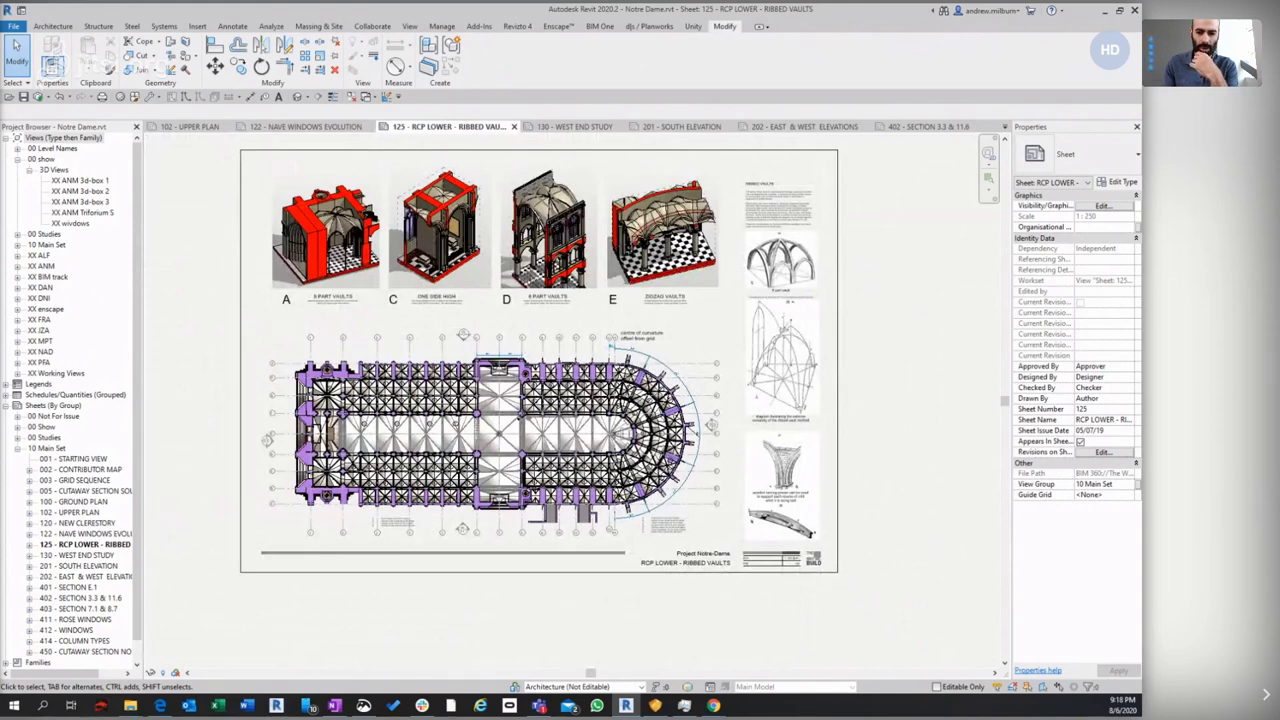
# Switch to the Enscape window and view the cathedral's apse end from the air
pyautogui.hotkey('alt', 'Tab')
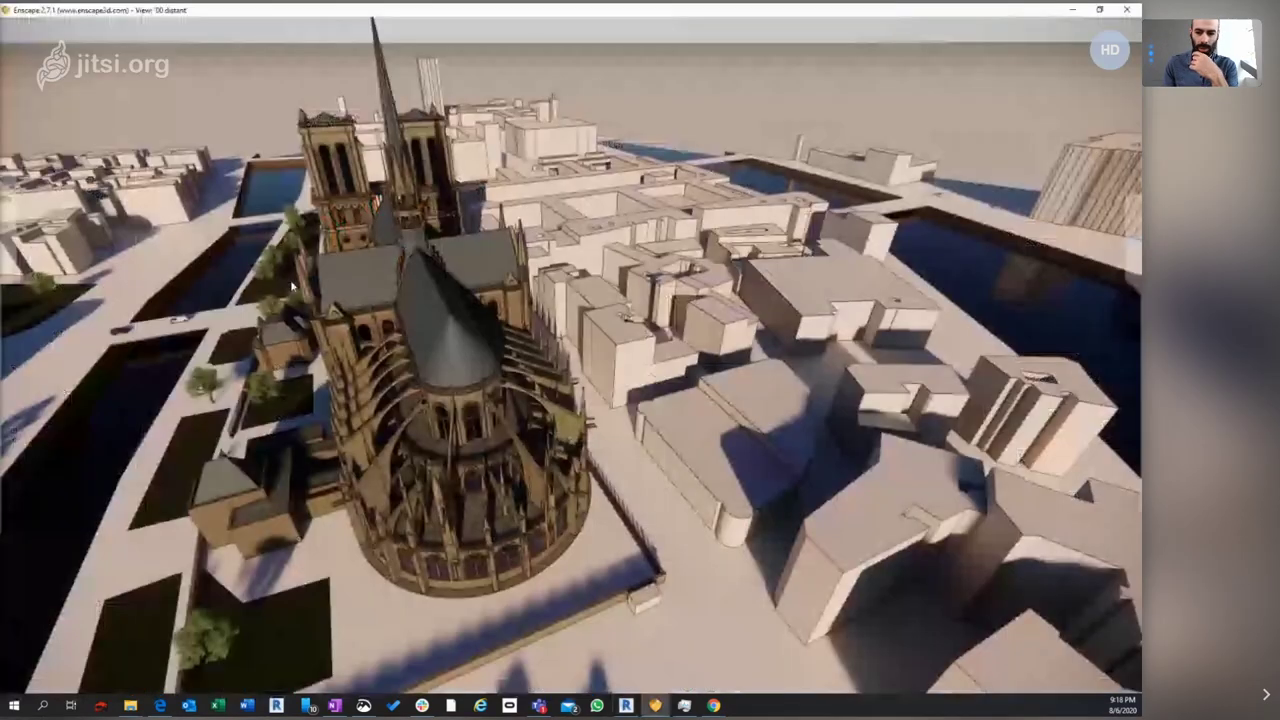
pyautogui.scroll(1, 372, 322)
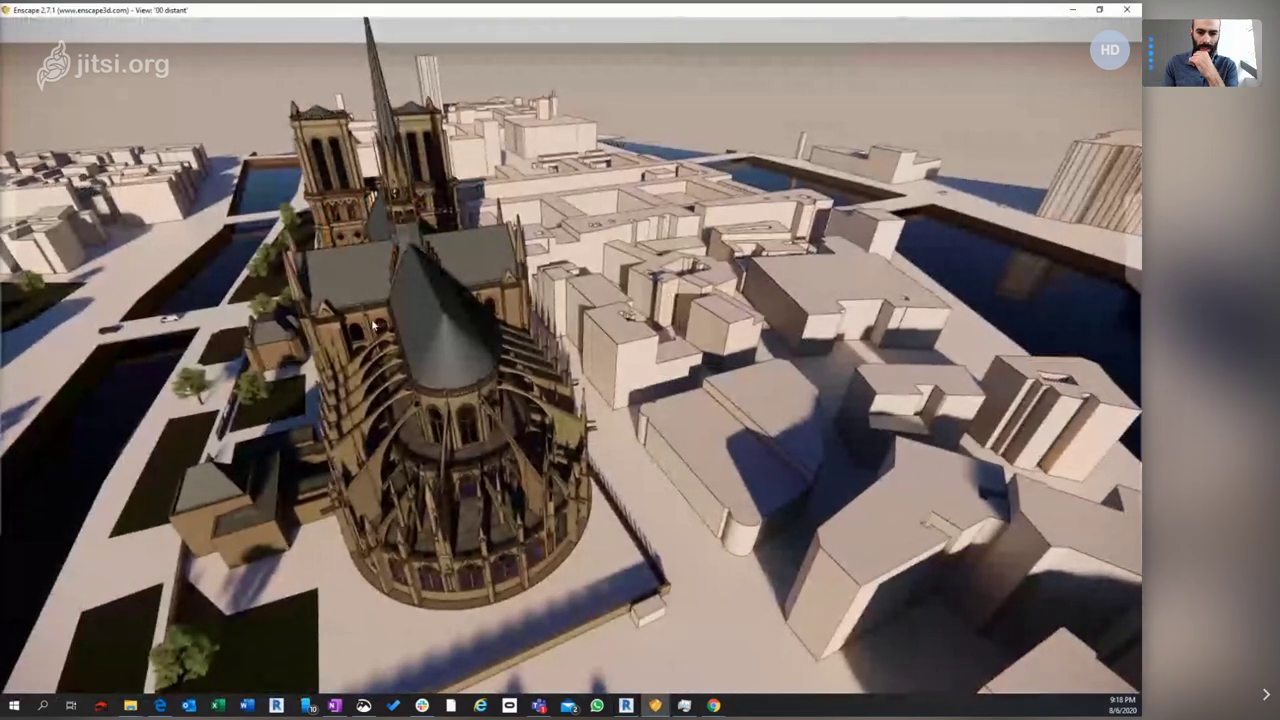
pyautogui.scroll(1, 372, 322)
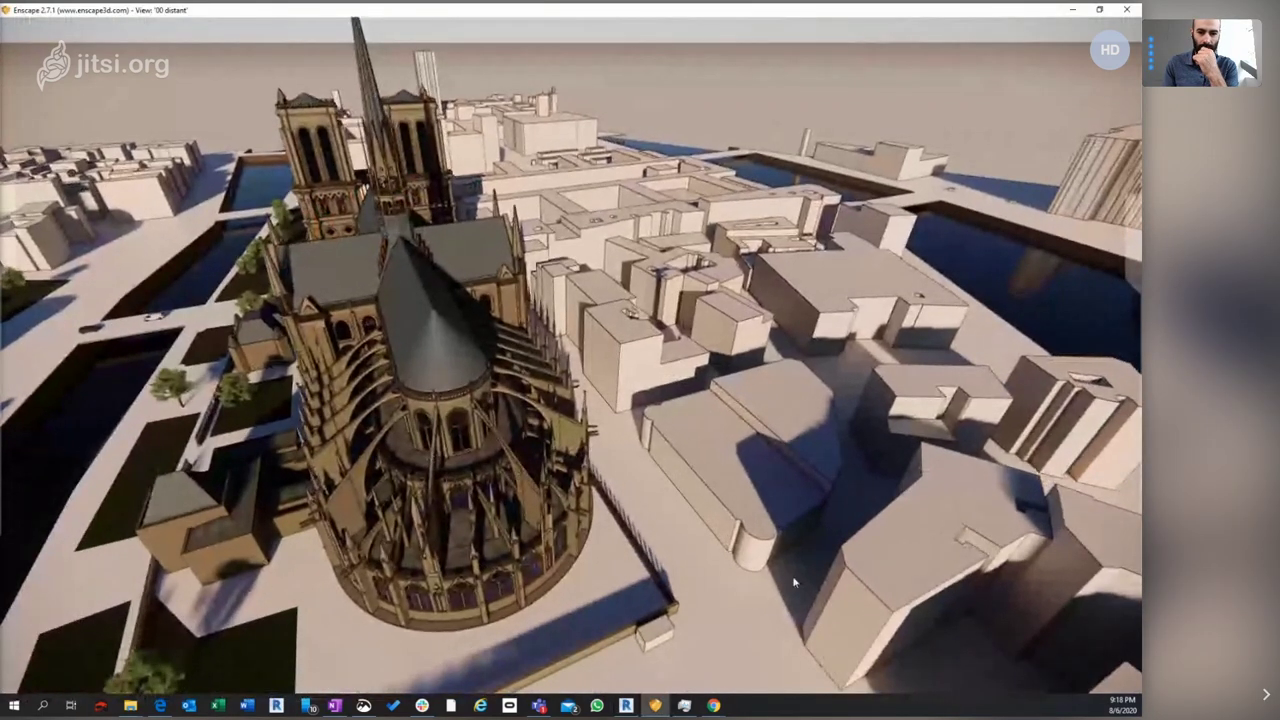
pyautogui.press('d')
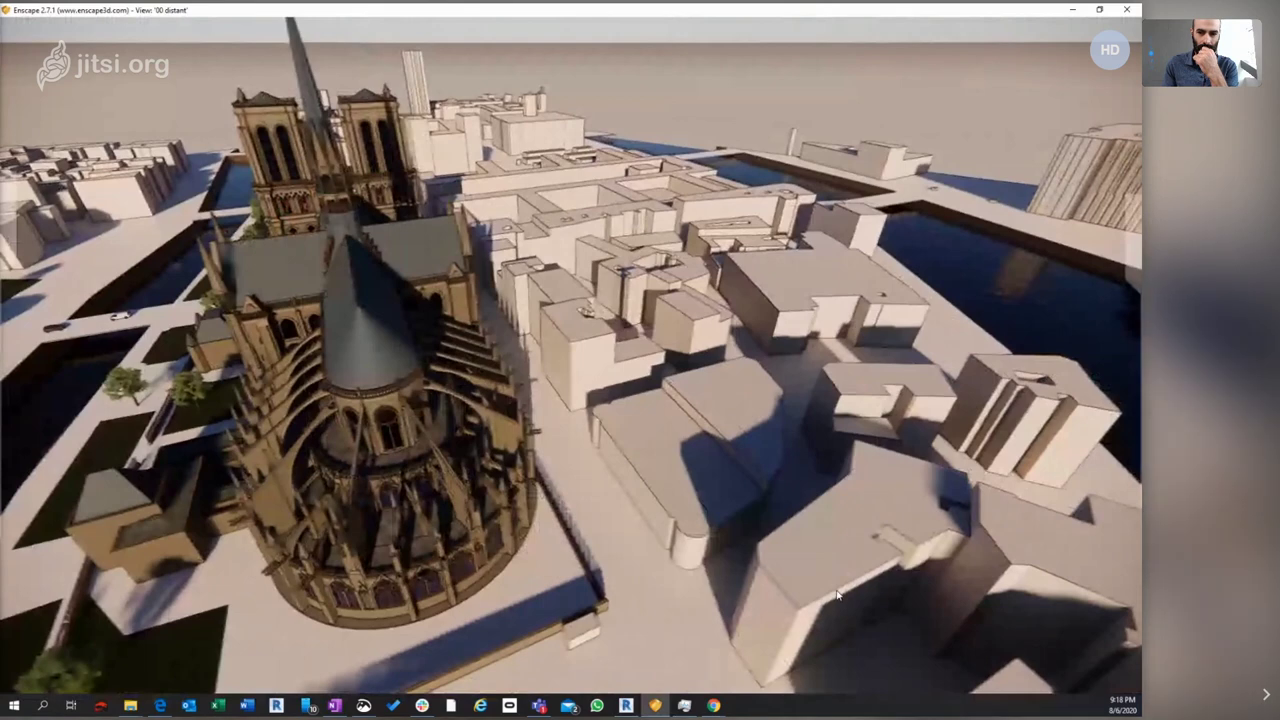
pyautogui.press('d')
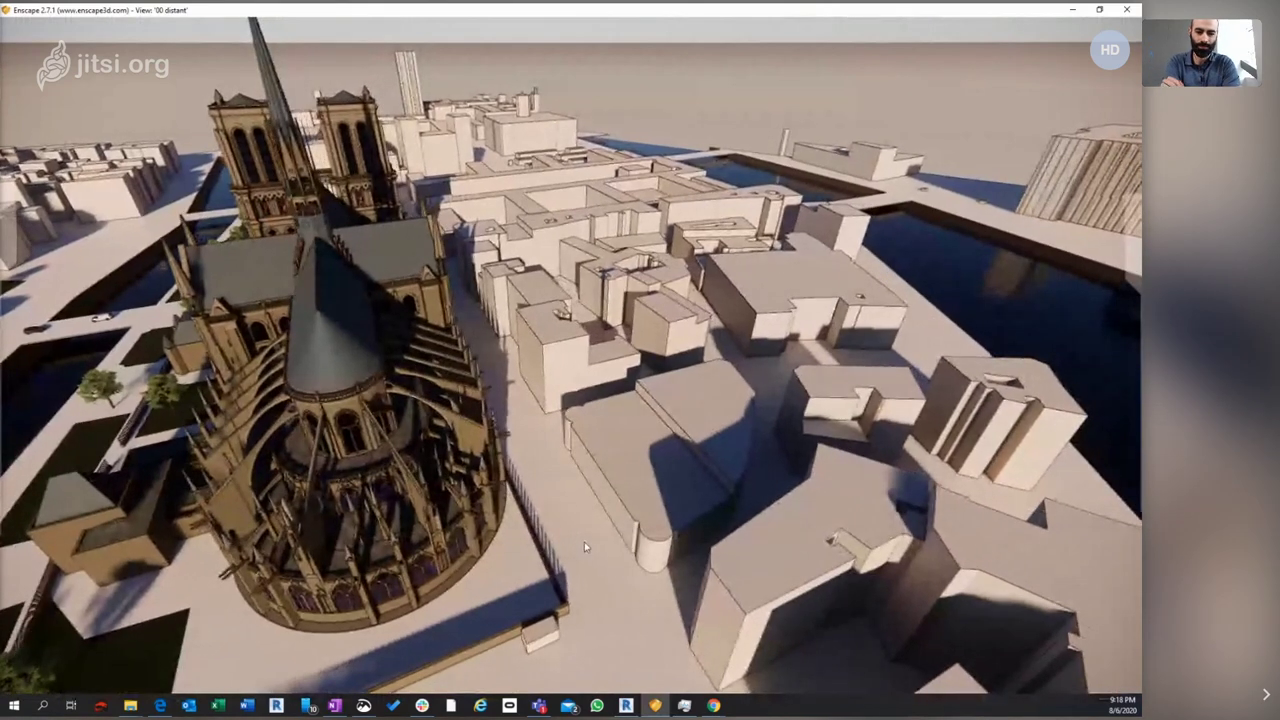
pyautogui.moveTo(584, 542); pyautogui.dragTo(668, 424)
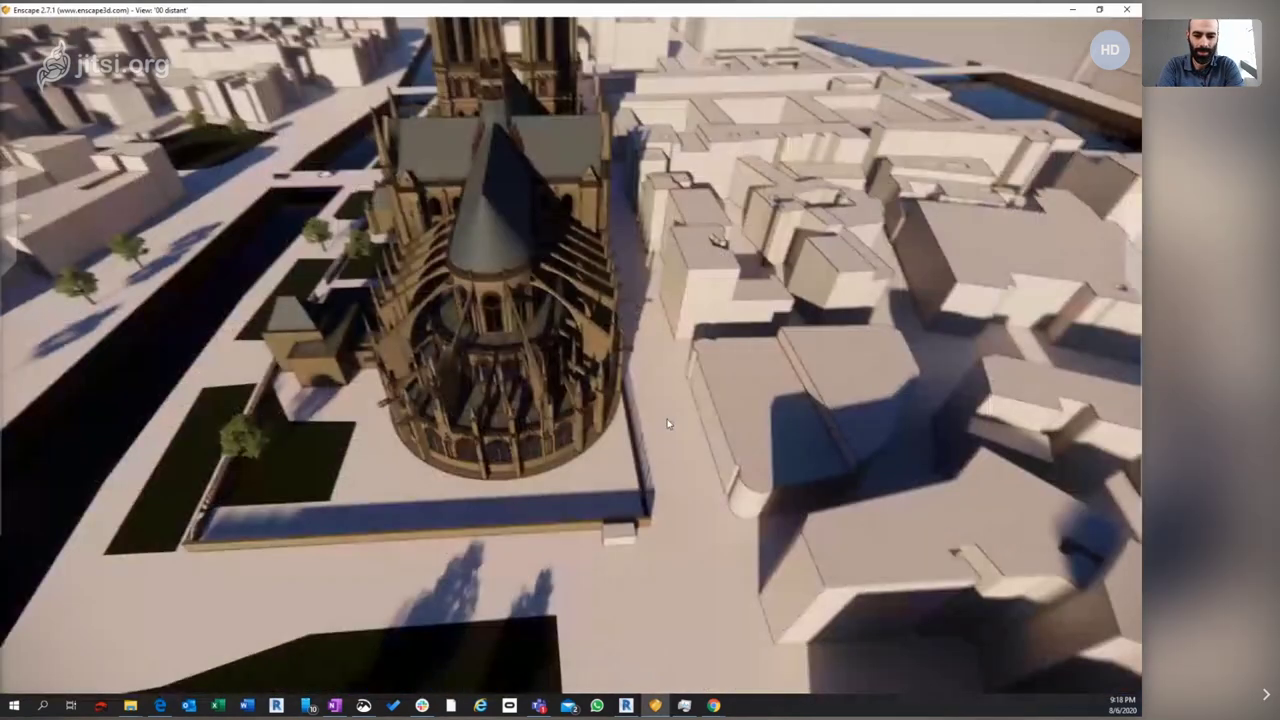
pyautogui.scroll(-5, 818, 488)
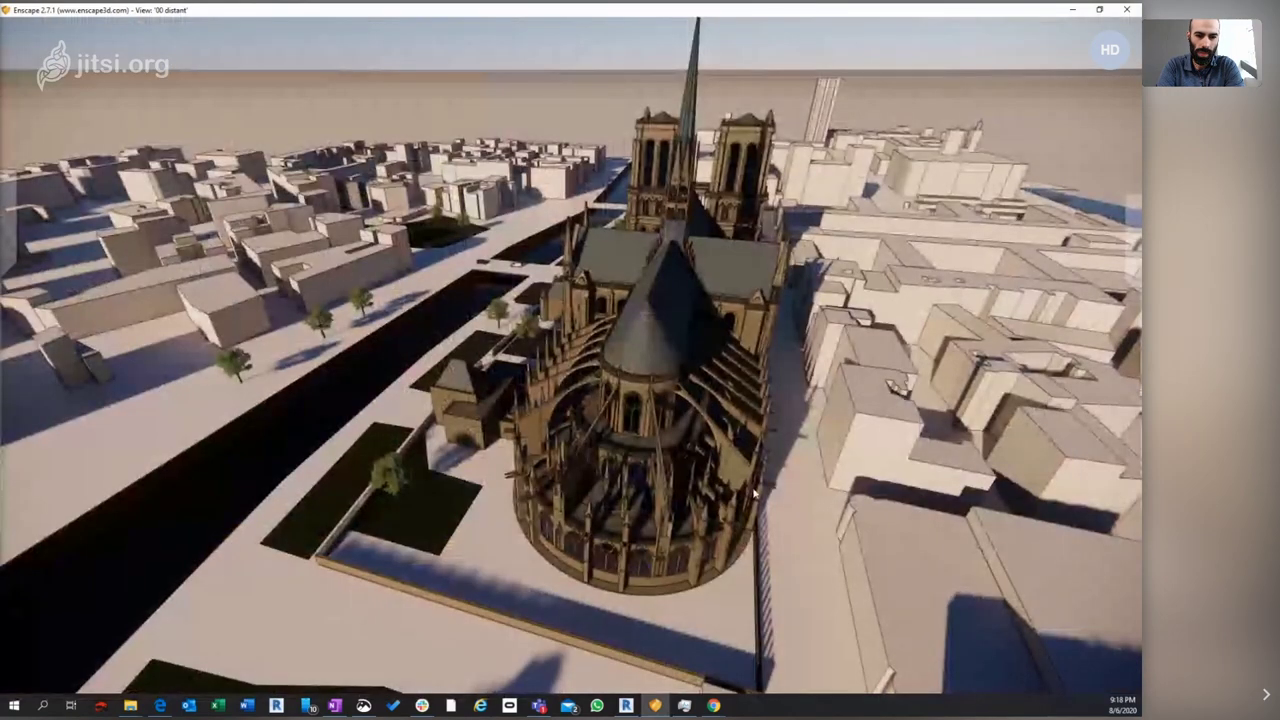
# Fly in past the apse's flying buttresses and through the clerestory into the choir, looking down the nave
pyautogui.scroll(3, 743, 496)
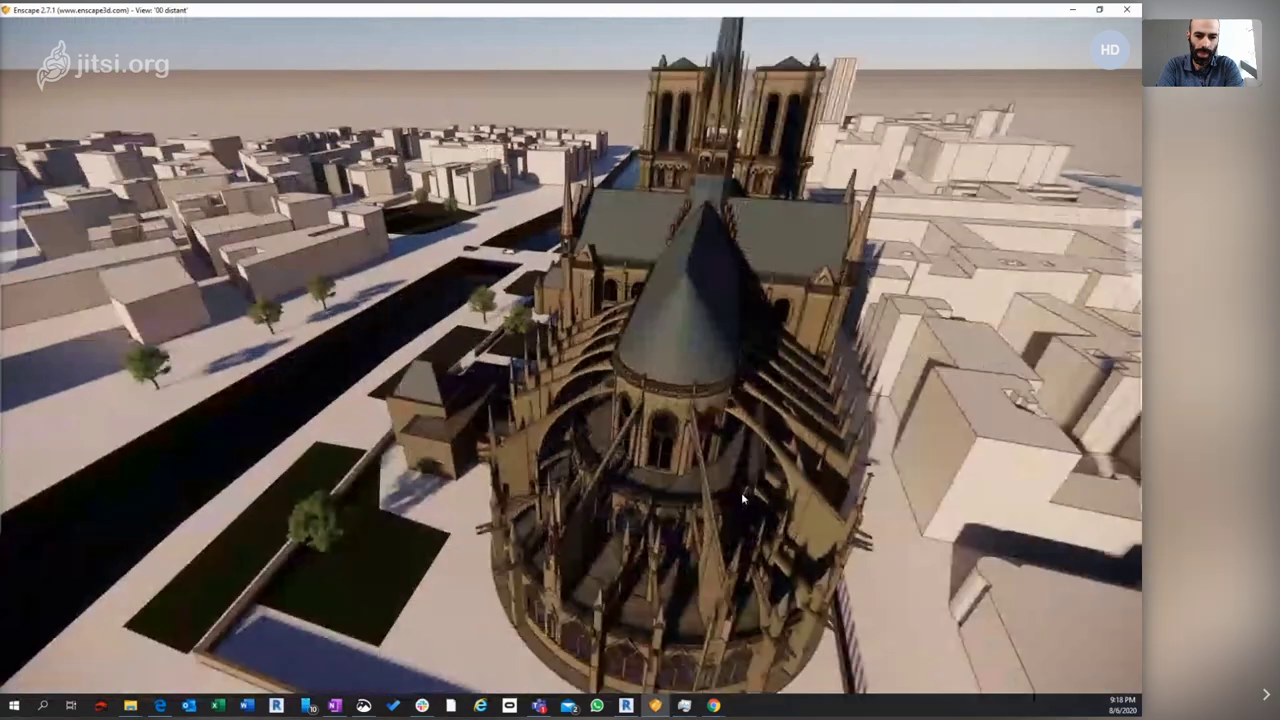
pyautogui.scroll(3, 741, 492)
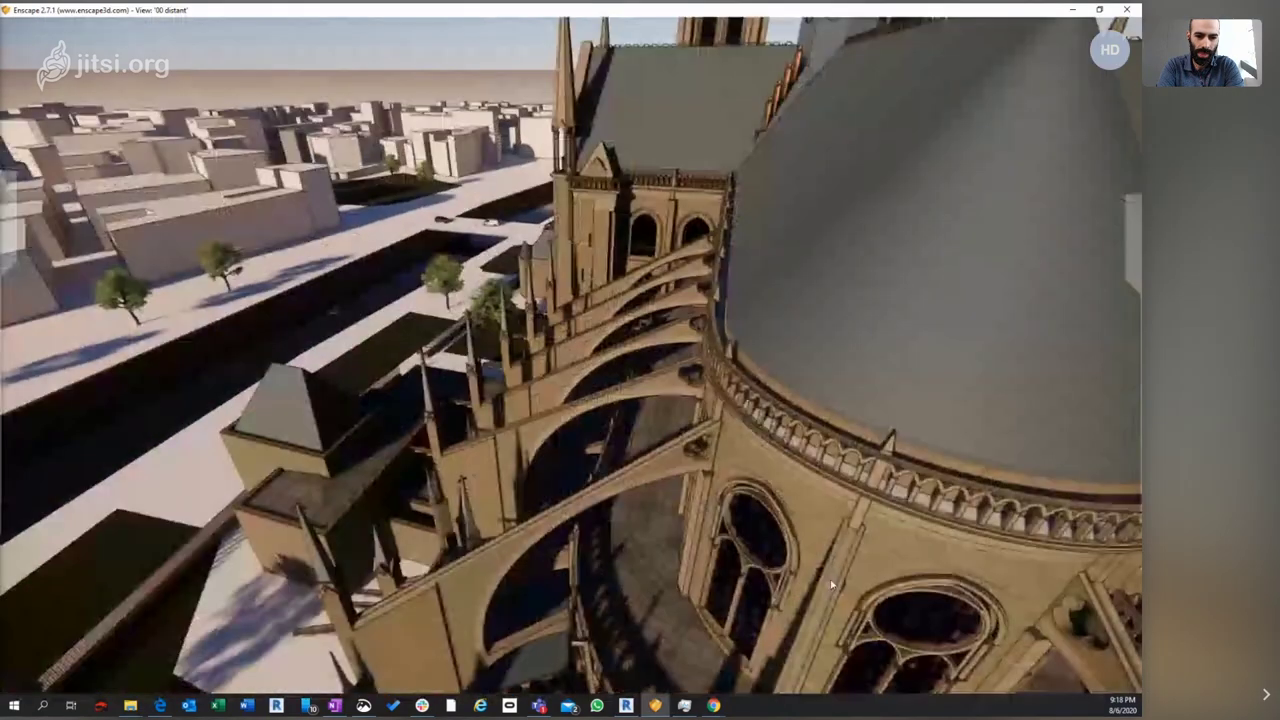
pyautogui.moveTo(831, 585); pyautogui.dragTo(898, 540, button='right')
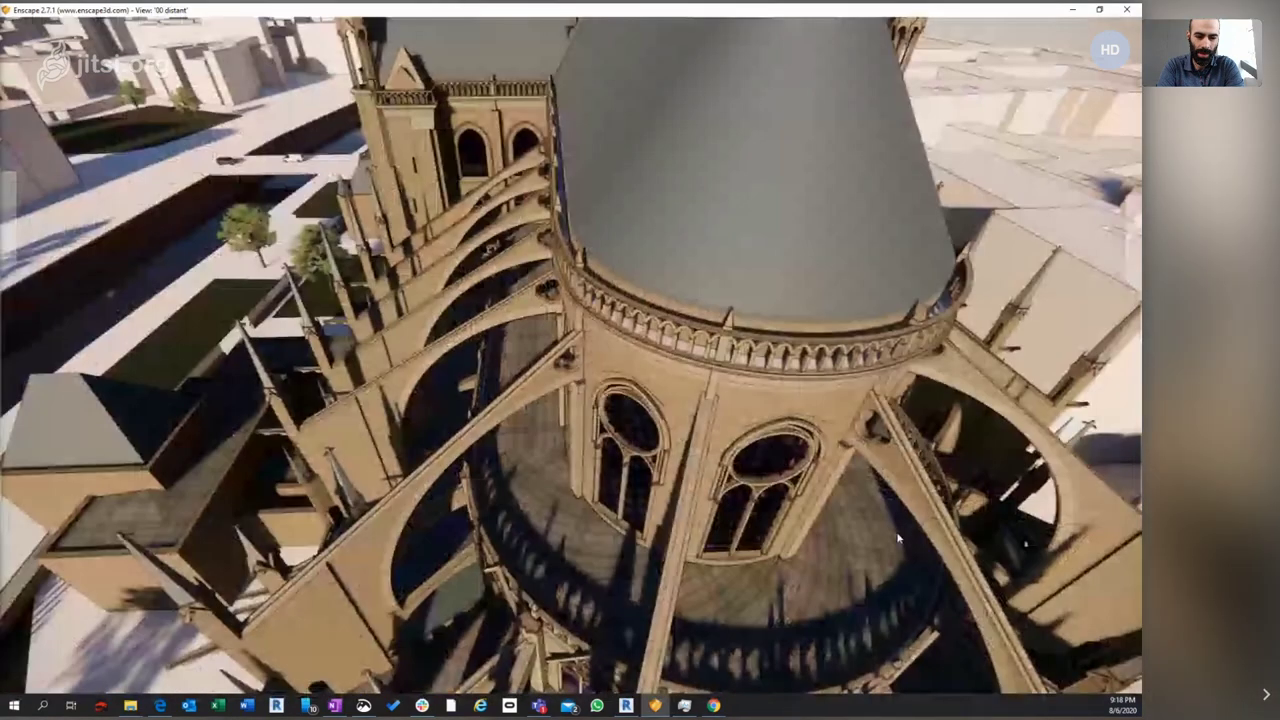
pyautogui.scroll(10, 1096, 544)
pyautogui.moveTo(1096, 544); pyautogui.dragTo(893, 537, button='right')
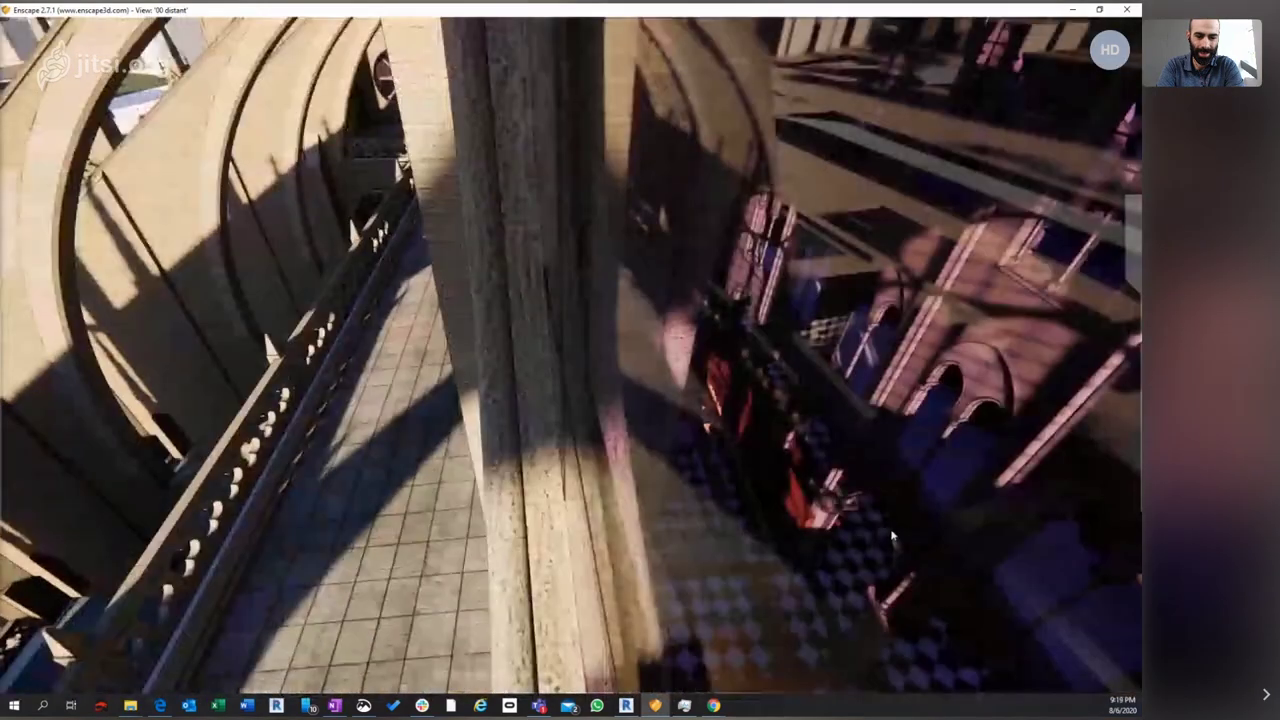
pyautogui.scroll(5, 893, 537)
pyautogui.scroll(5, 938, 510)
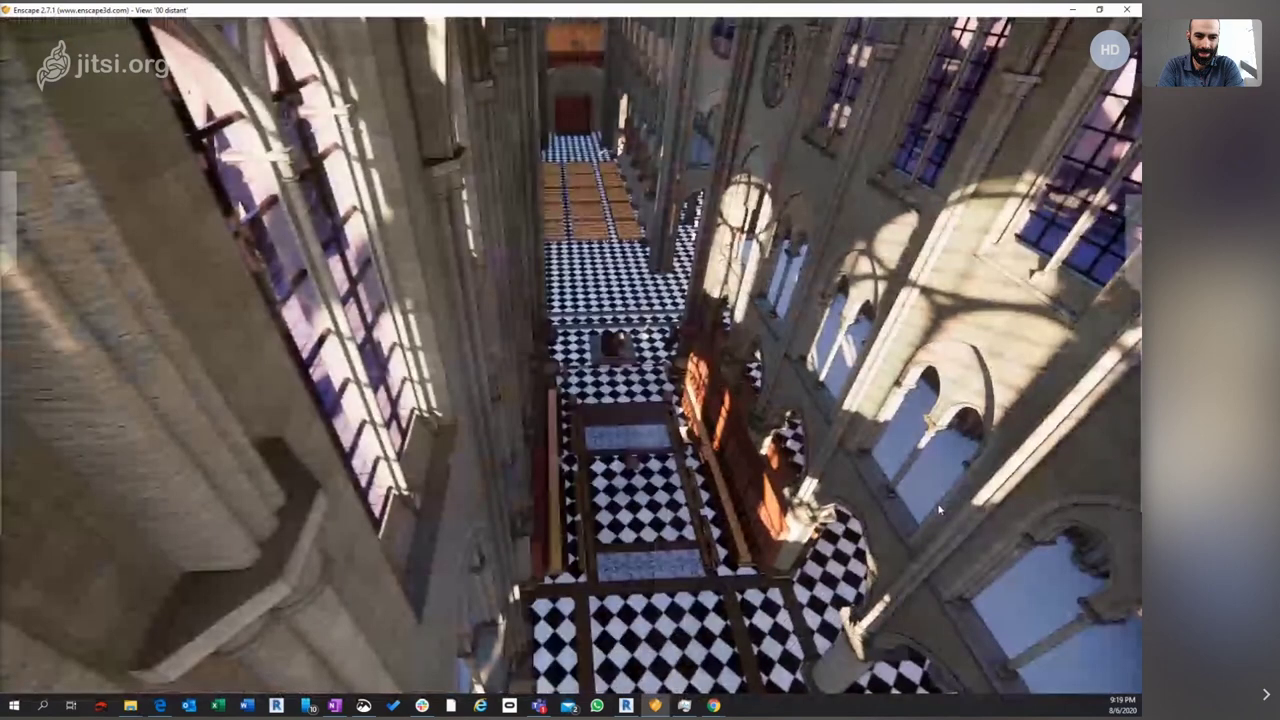
pyautogui.scroll(2, 938, 510)
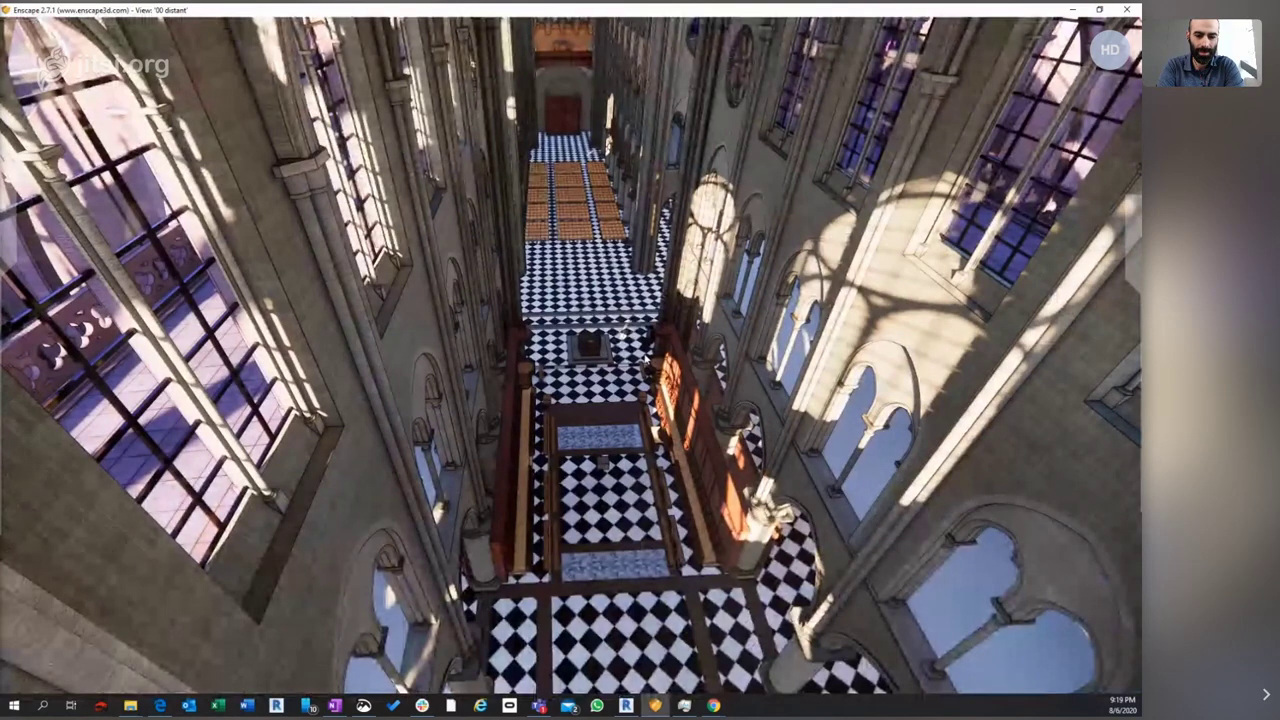
# Lower the camera inside the choir to just above the arcade, keeping the view down the nave
pyautogui.press('q')
pyautogui.press('q')
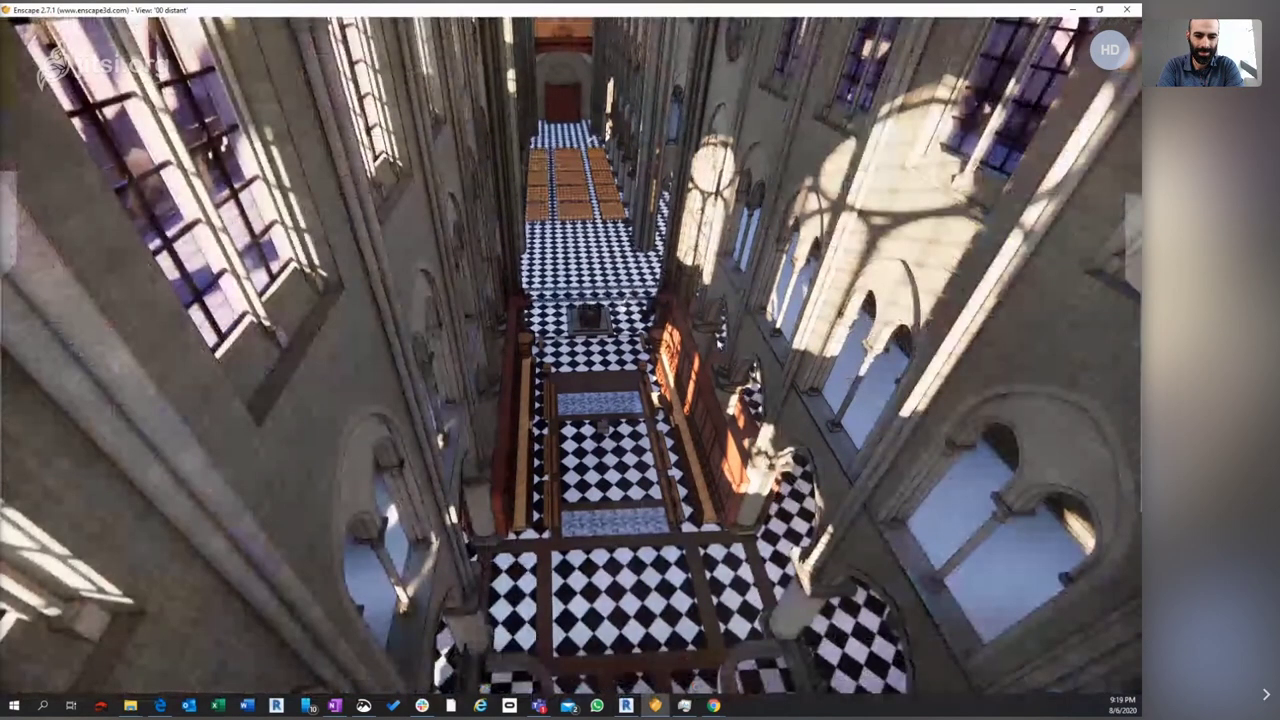
pyautogui.press('q')
pyautogui.press('q')
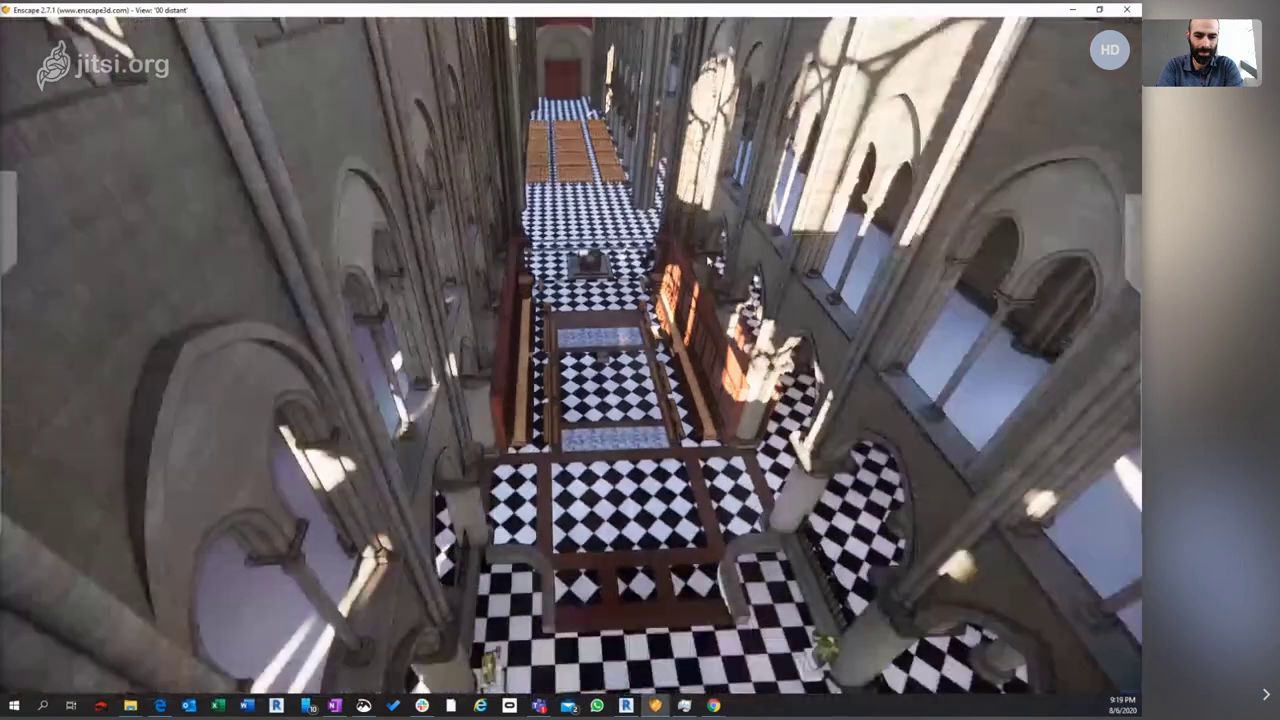
pyautogui.press('q')
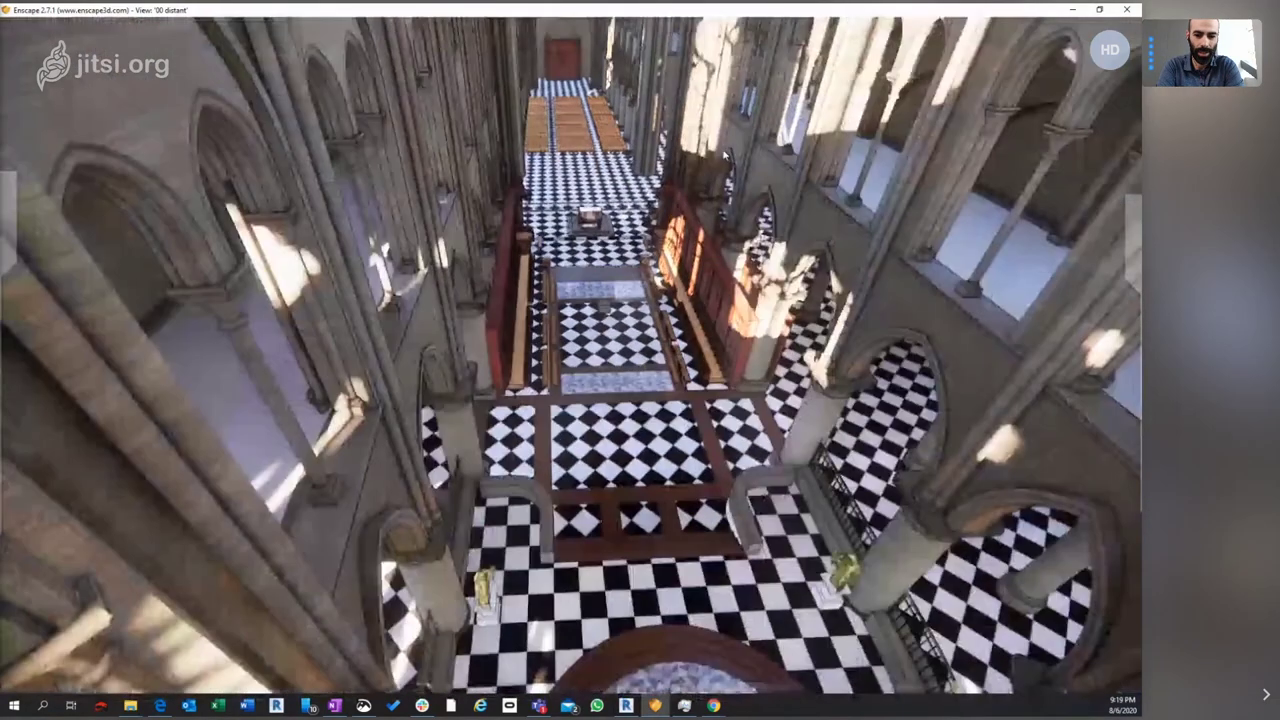
pyautogui.press('q')
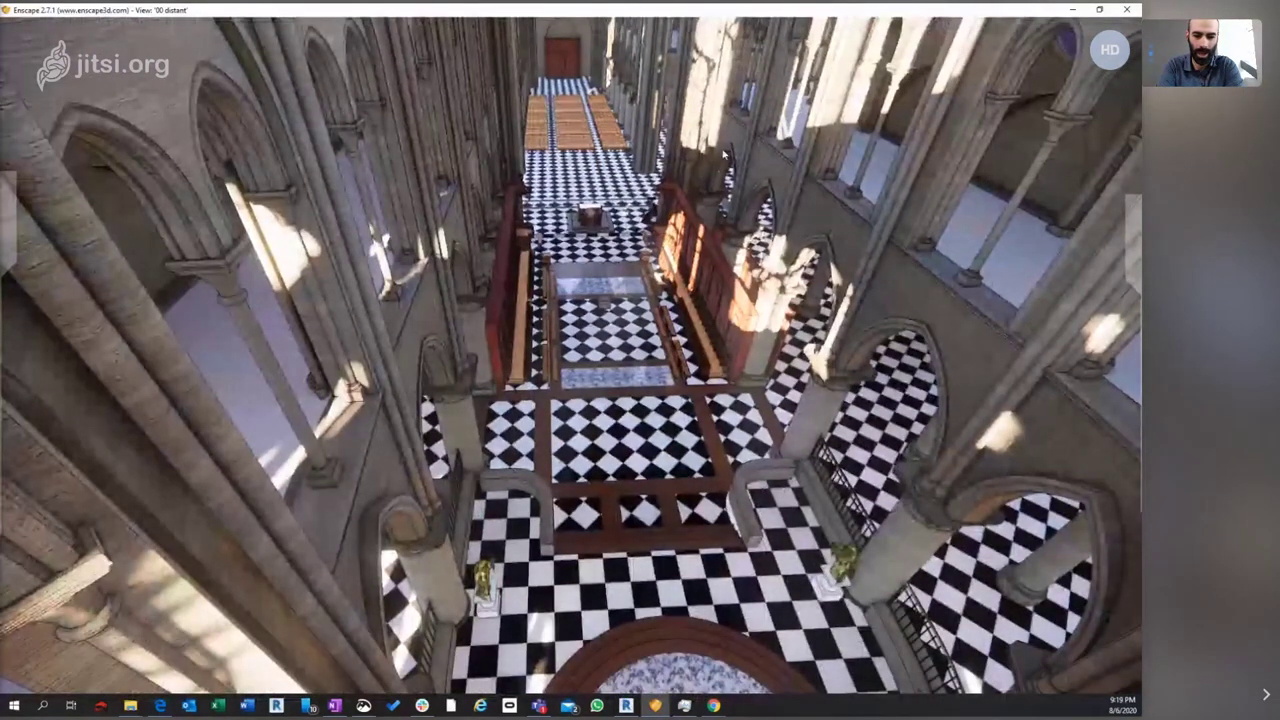
# Tilt the camera up inside the choir to look along the vaults and nave to the far rose window
pyautogui.moveTo(725, 155); pyautogui.dragTo(700, 185)
pyautogui.moveTo(575, 255); pyautogui.dragTo(555, 280)
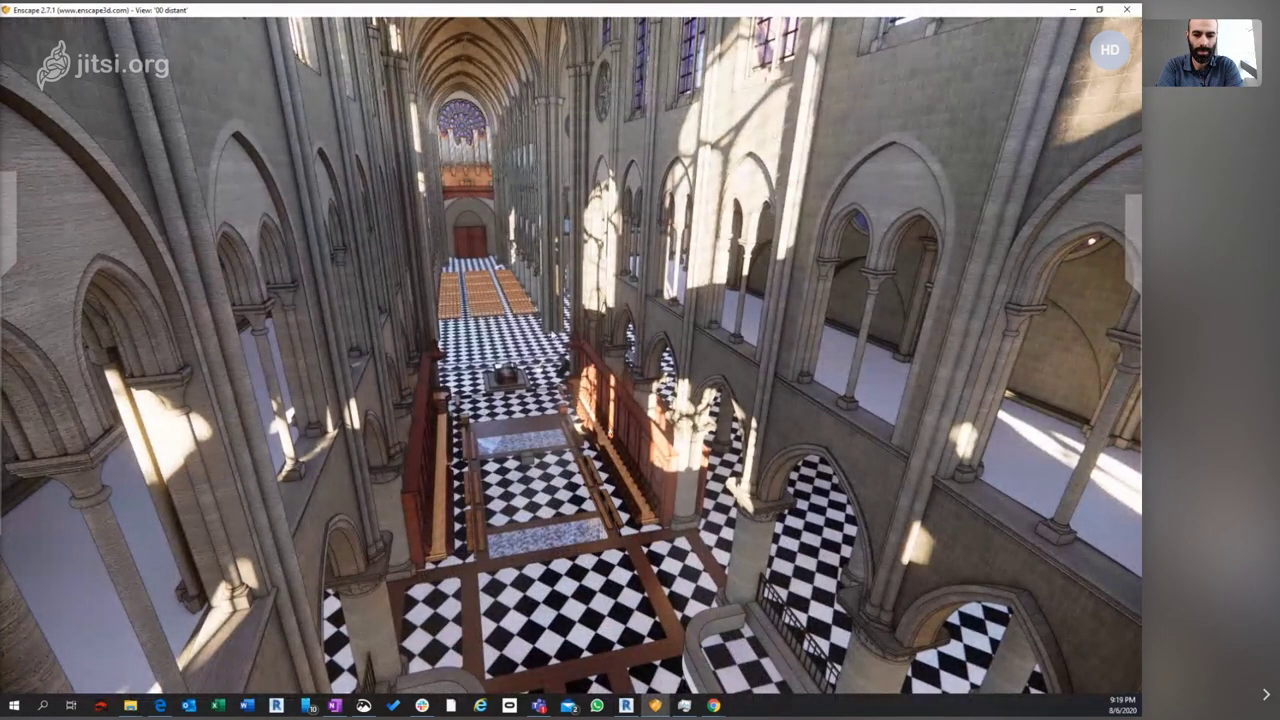
pyautogui.moveTo(572, 300); pyautogui.dragTo(572, 270)
pyautogui.moveTo(519, 356); pyautogui.dragTo(522, 332)
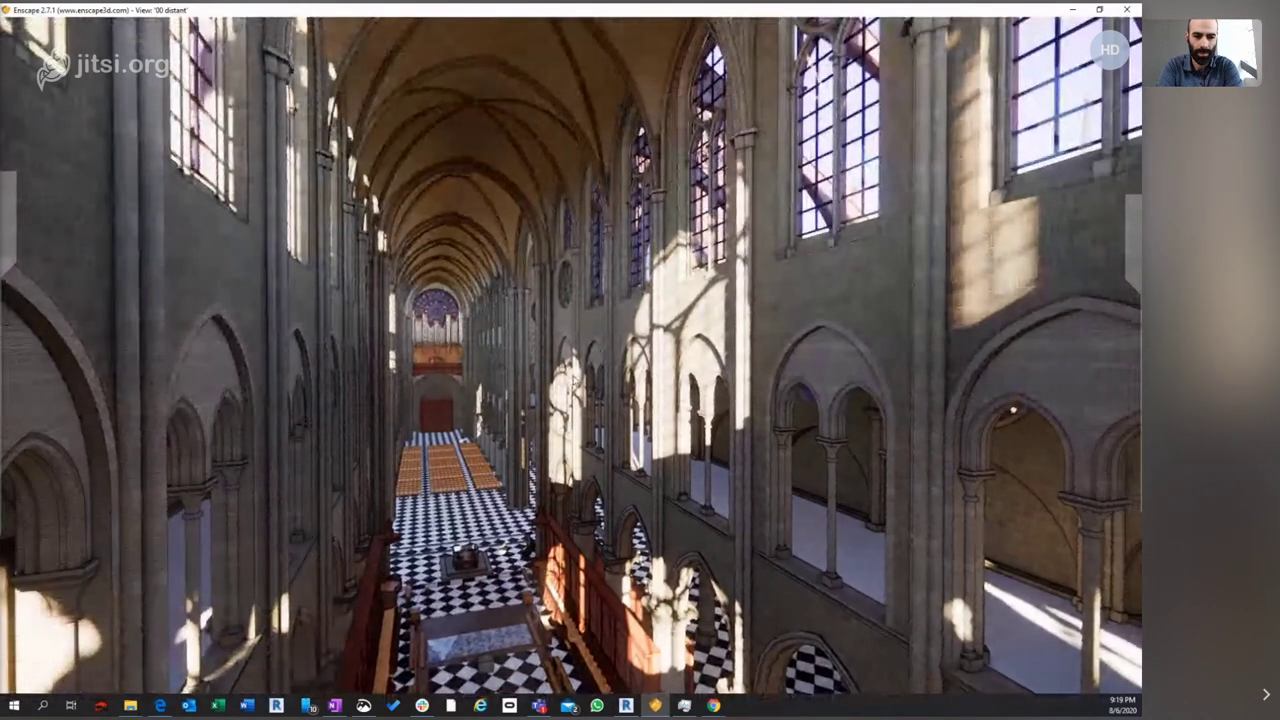
# Move the camera sideways through the arcade into the vaulted upper gallery beside the choir, facing along its length
pyautogui.press('Right')
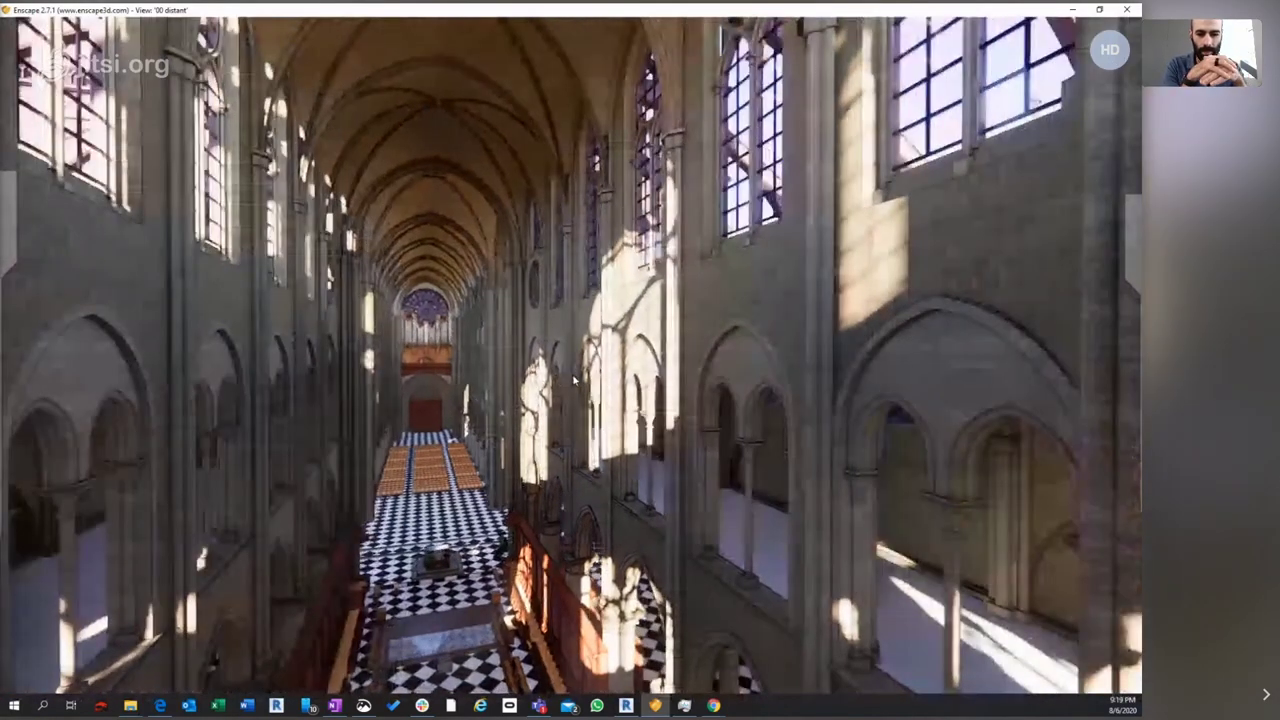
pyautogui.press('Right')
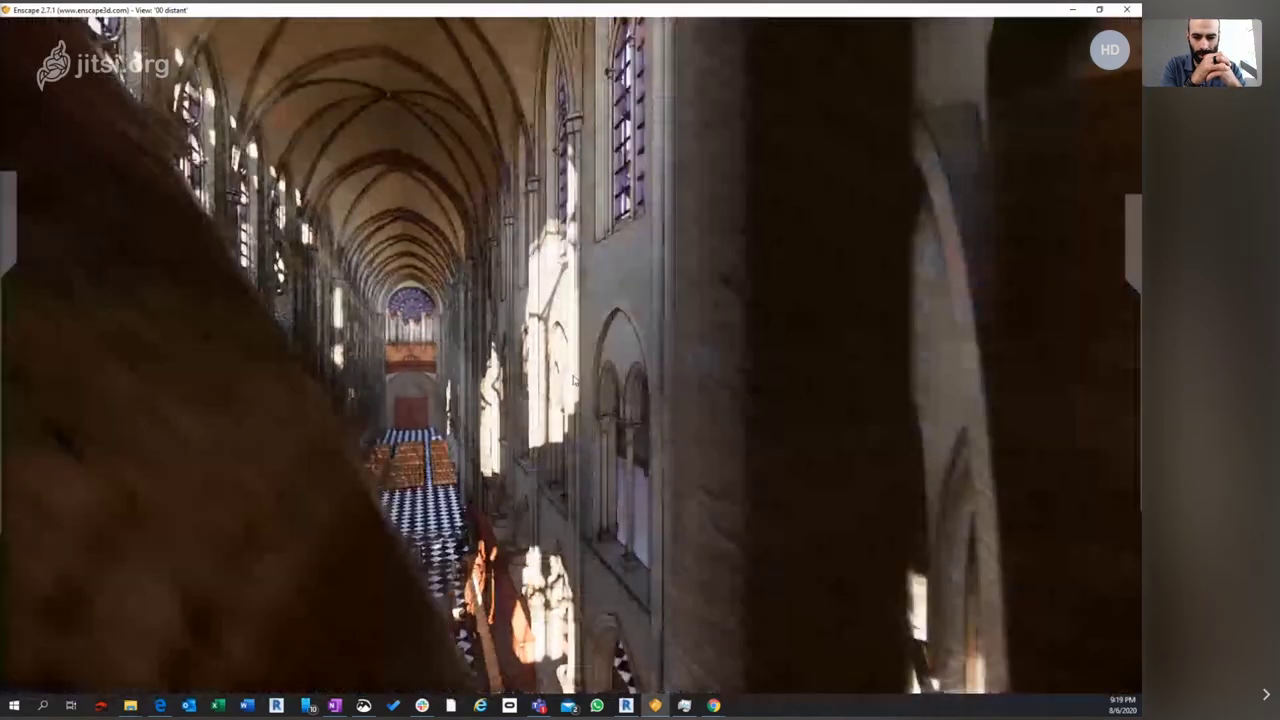
pyautogui.press('Left')
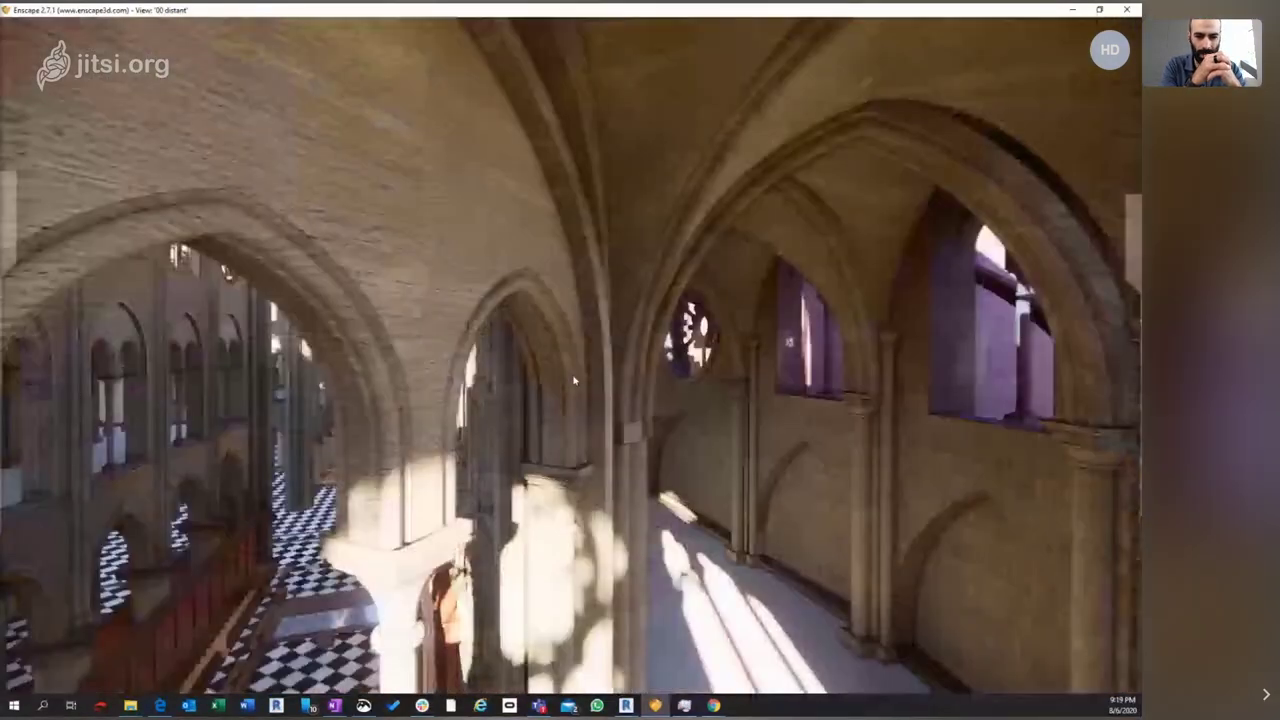
pyautogui.press('Right')
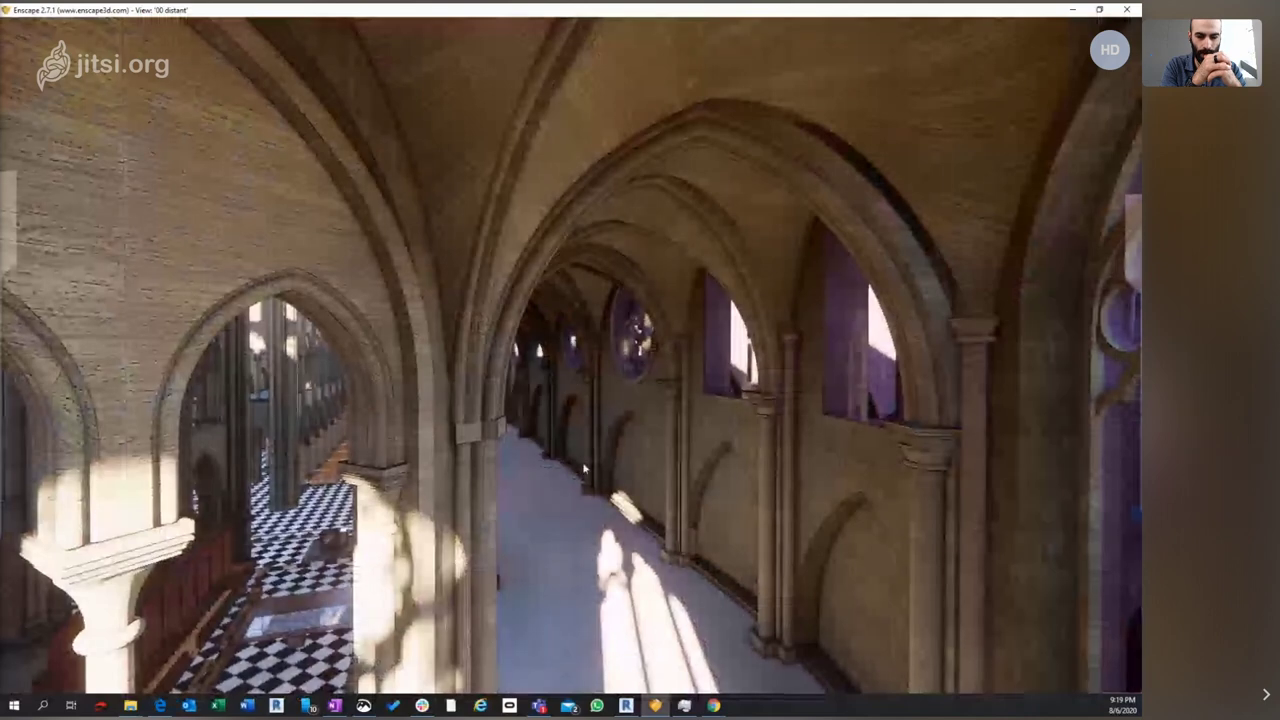
pyautogui.press('Up')
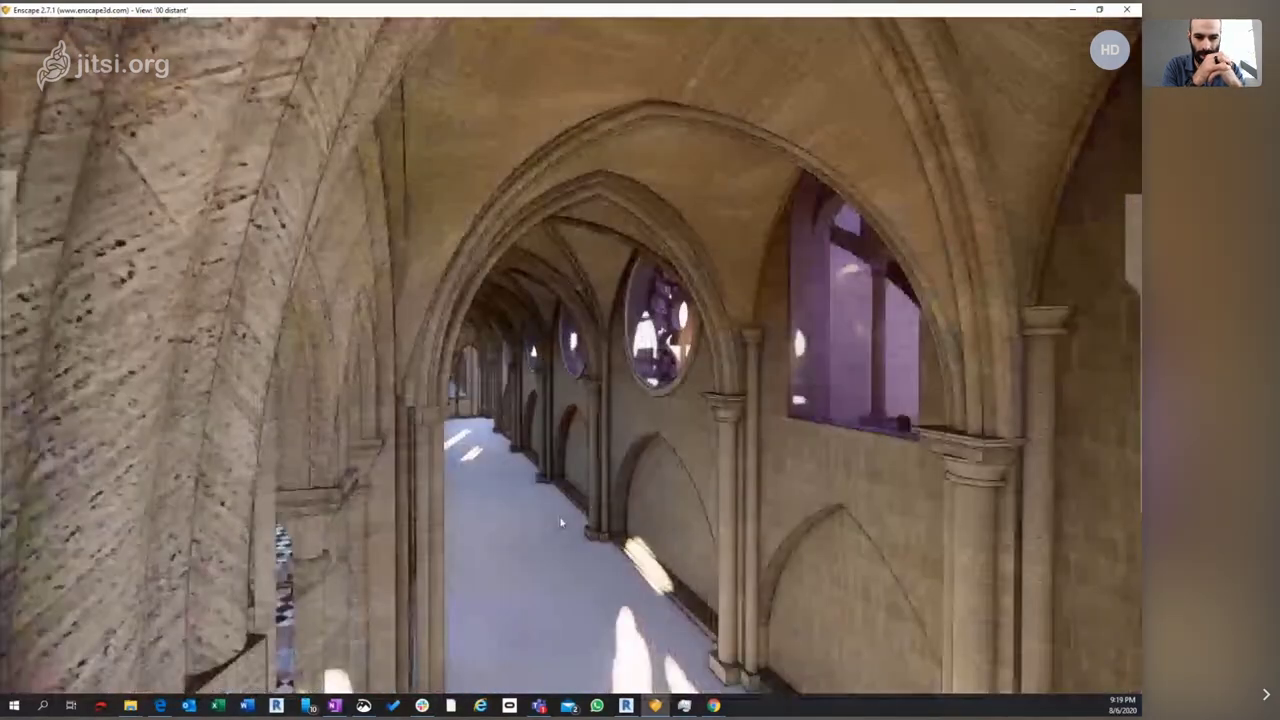
pyautogui.press('Up')
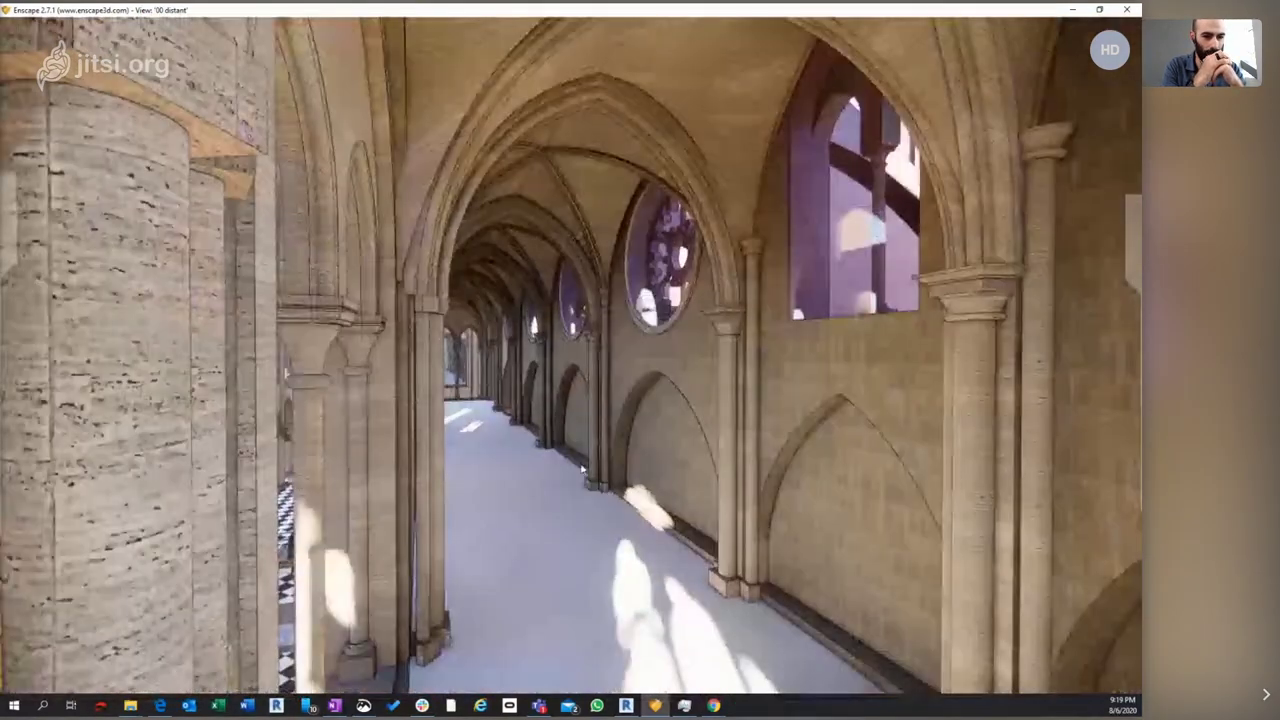
# Fly along the upper gallery and out through its end openings into the transept, facing the gallery opposite
pyautogui.press('Up')
pyautogui.press('Up')
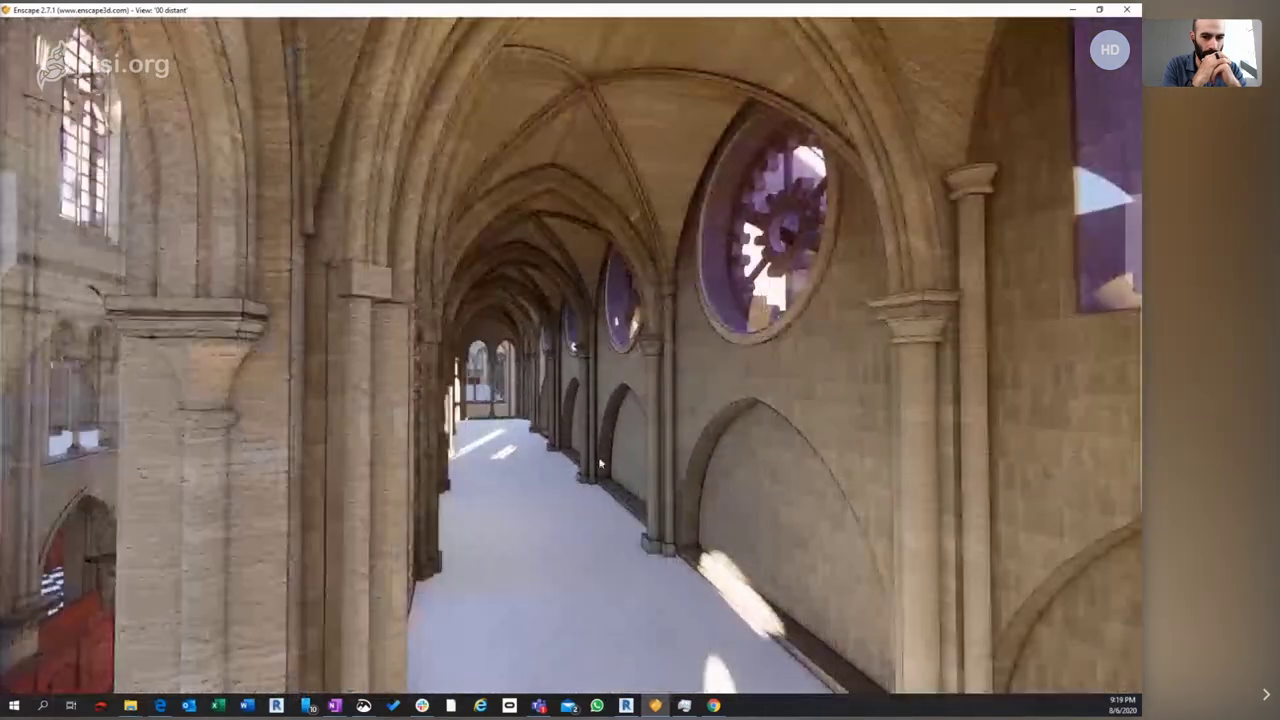
pyautogui.press('Up')
pyautogui.press('w')
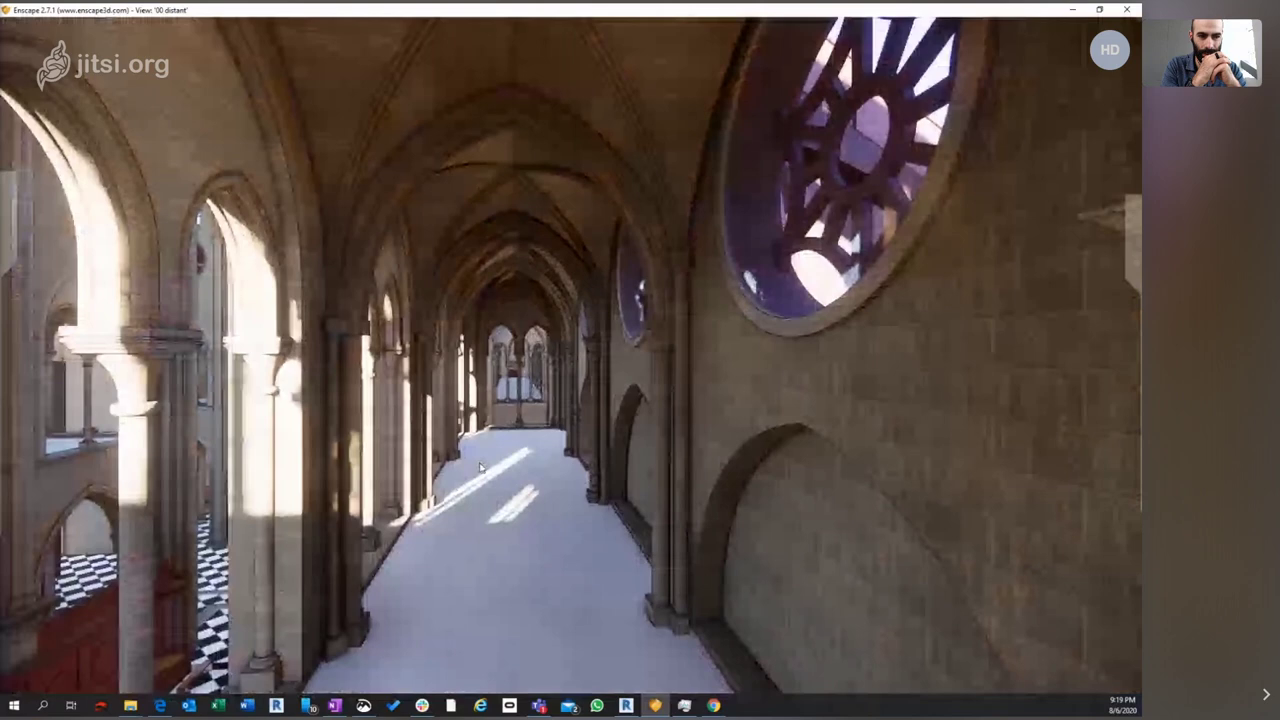
pyautogui.press('w')
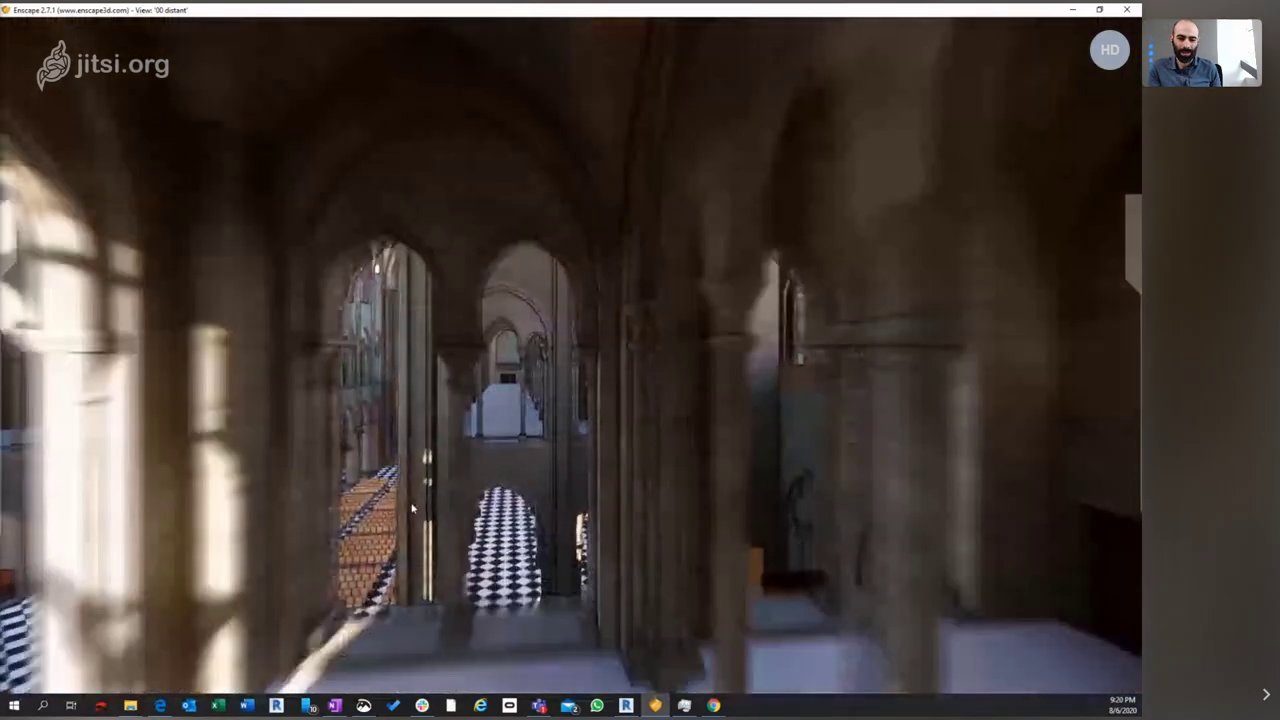
pyautogui.press('w')
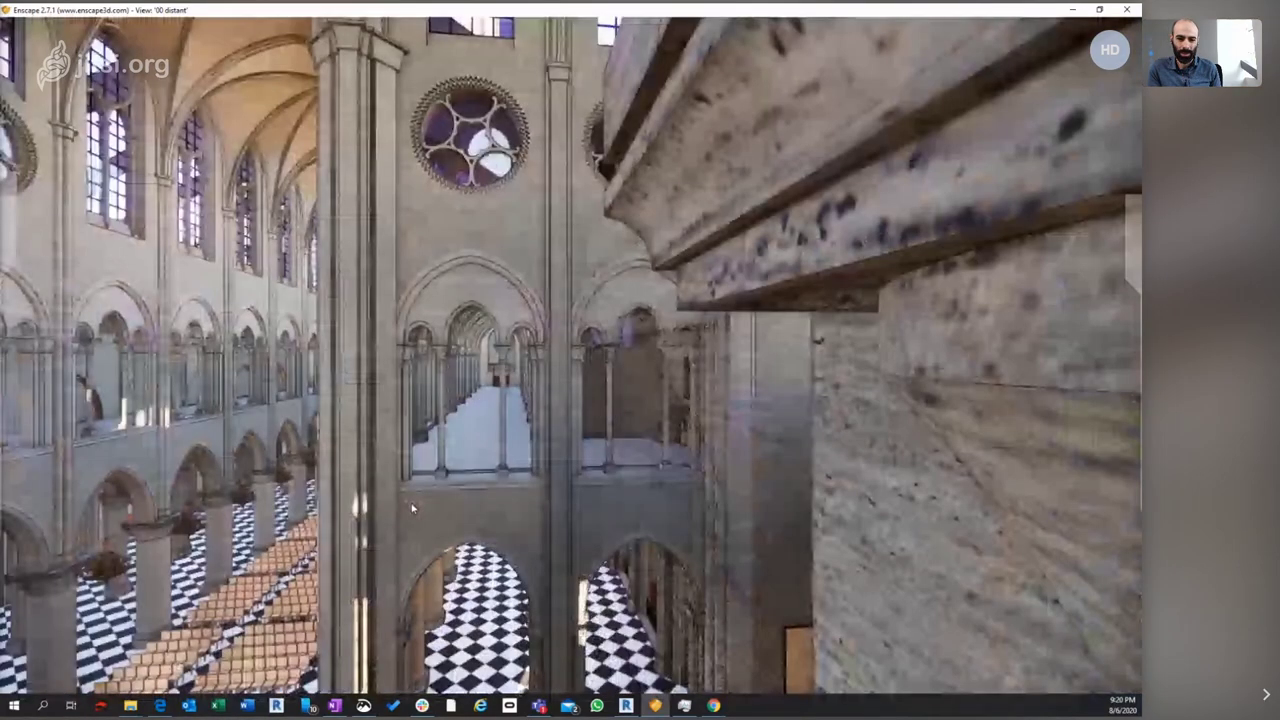
# Turn the camera to the transept's end wall and frame its large rose window and the lancets below it
pyautogui.moveTo(411, 509); pyautogui.dragTo(543, 553)
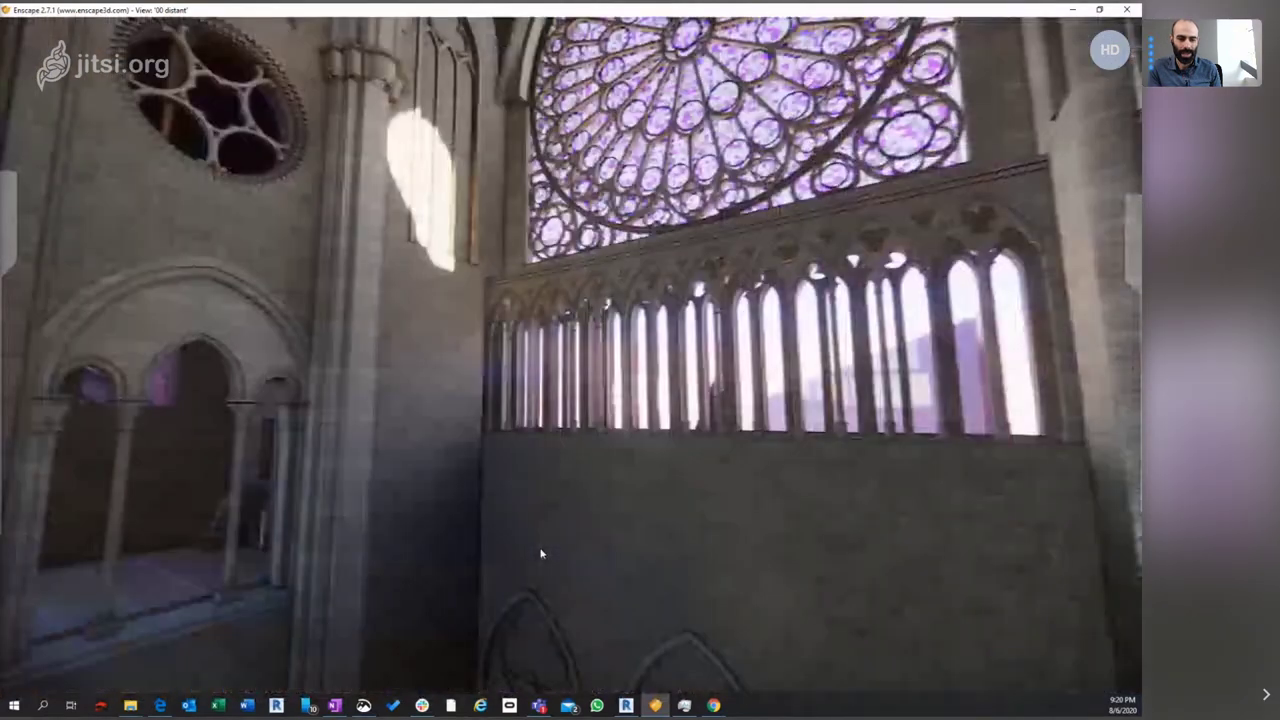
pyautogui.moveTo(540, 553); pyautogui.dragTo(444, 531)
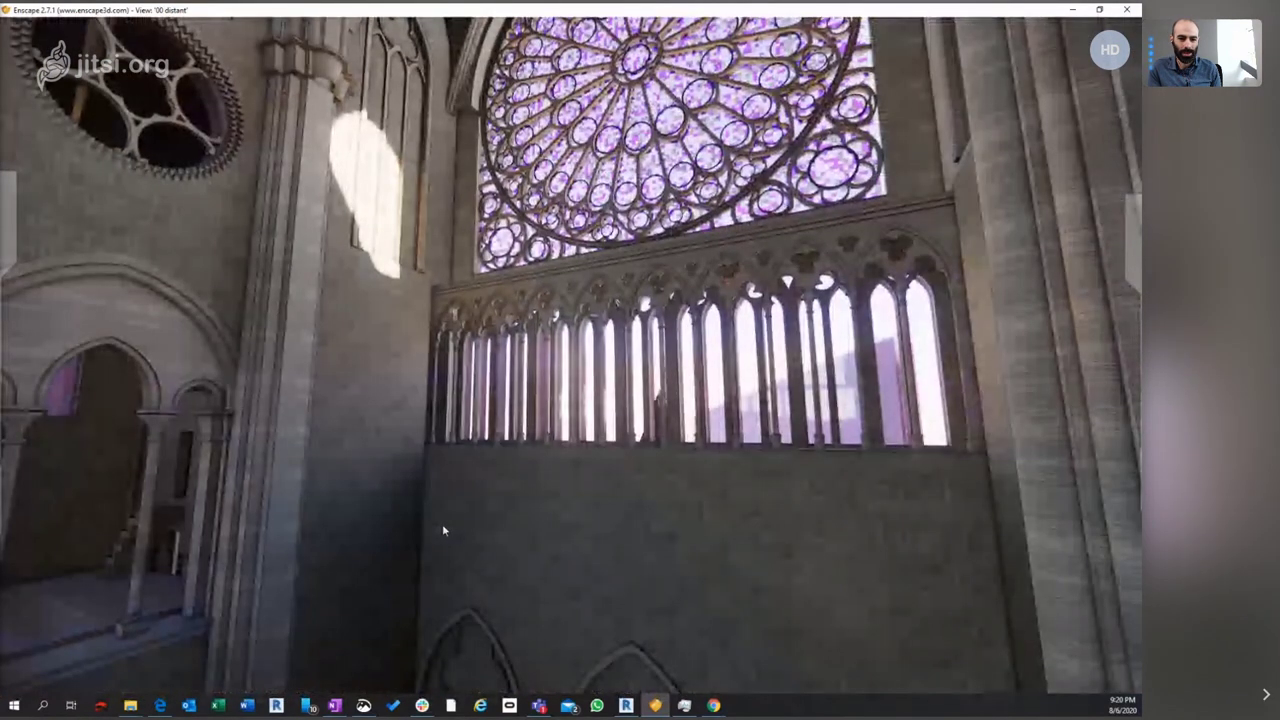
pyautogui.press('w')
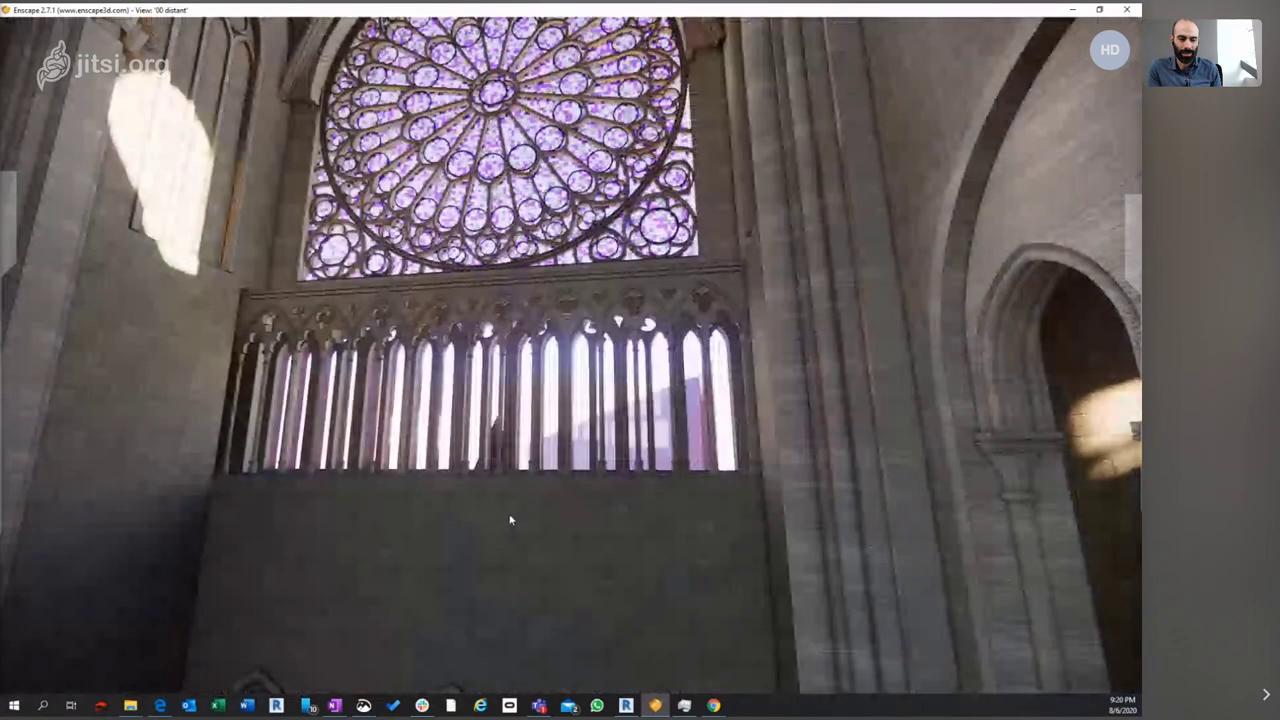
# Shift the camera within the transept and raise it to face the arched gallery openings below the small round windows
pyautogui.press('a')
pyautogui.press('a')
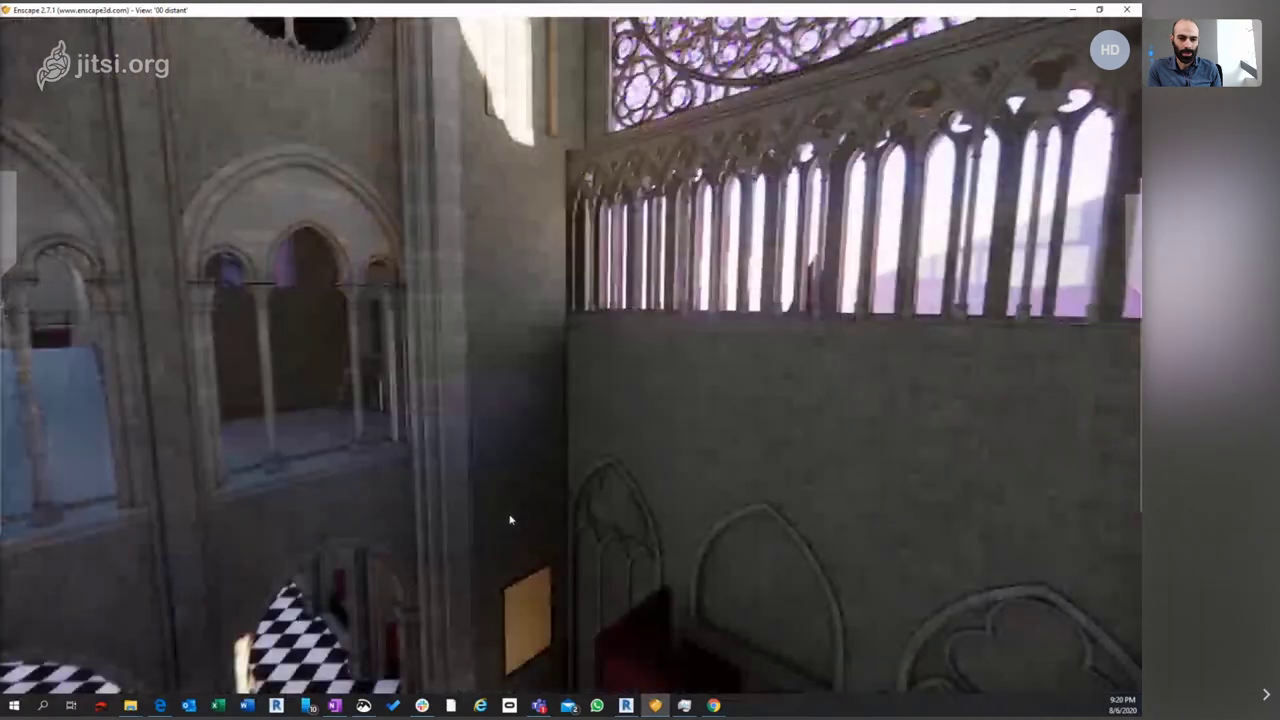
pyautogui.press('a')
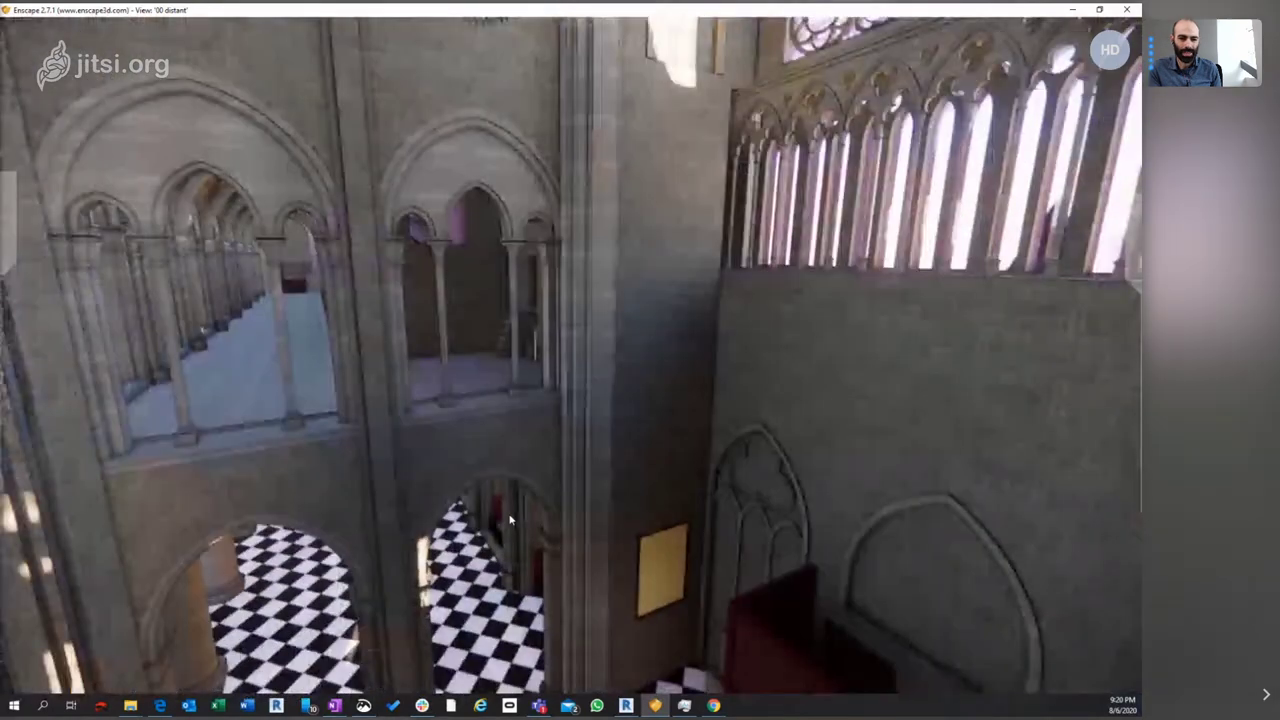
pyautogui.press('e')
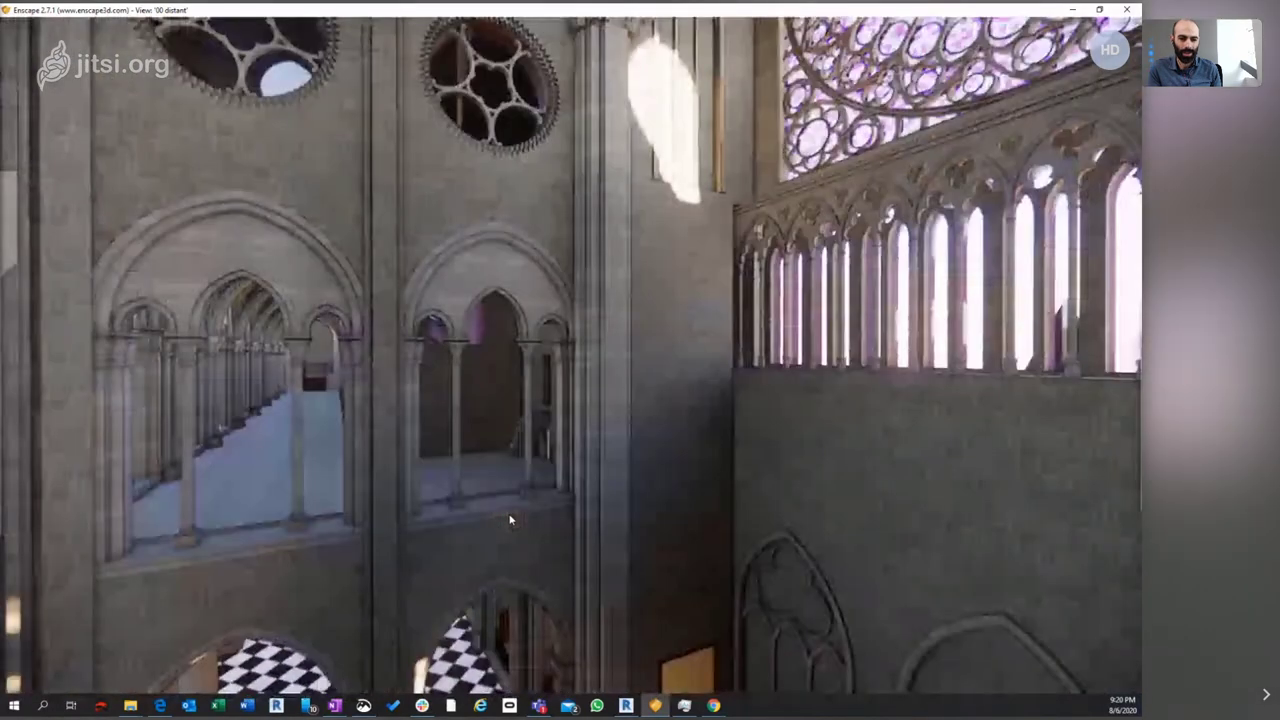
pyautogui.press('e')
# Fly through the arched openings into the gallery across the transept, view its end wall, and back out to the transept's exterior facade
pyautogui.press('w')
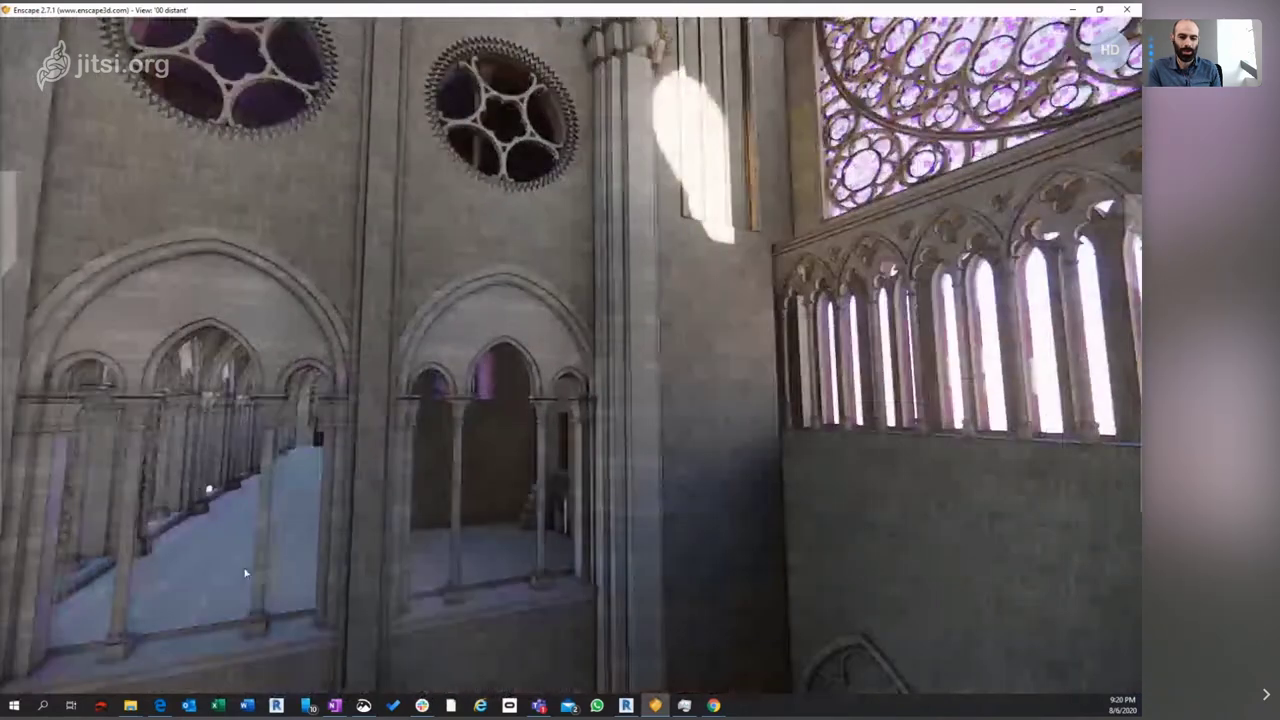
pyautogui.press('w')
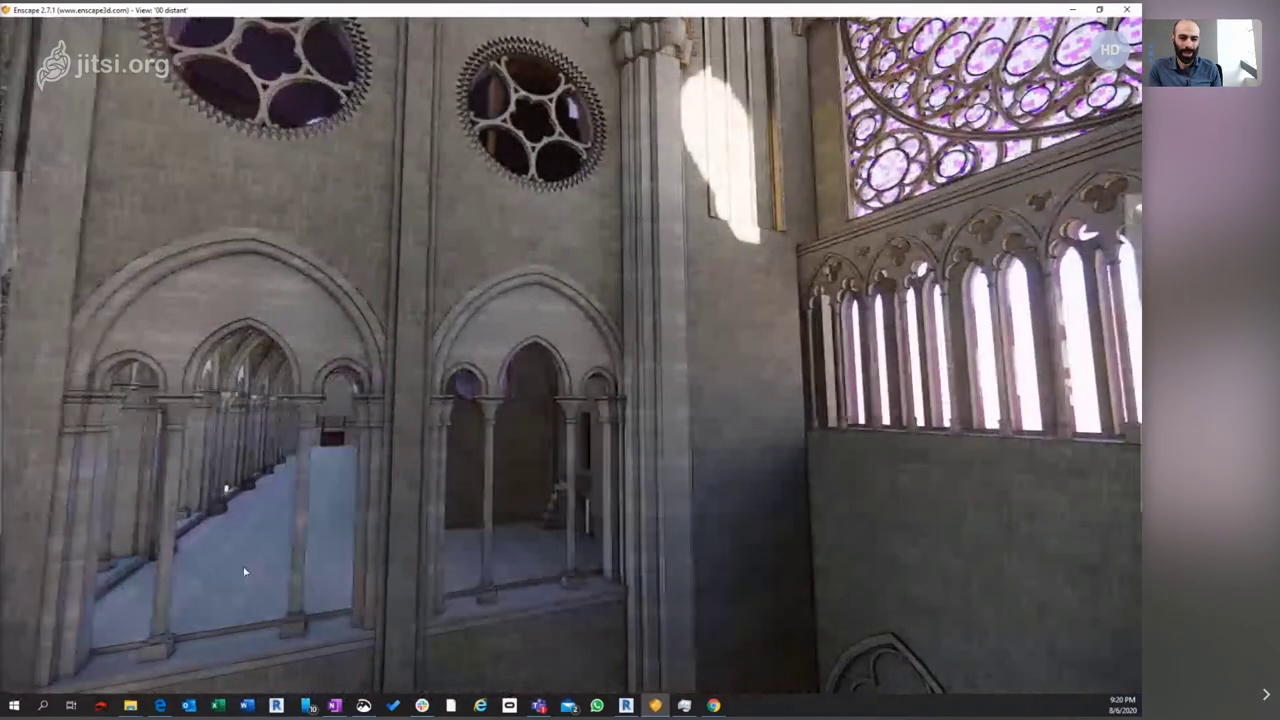
pyautogui.press('w')
pyautogui.press('w')
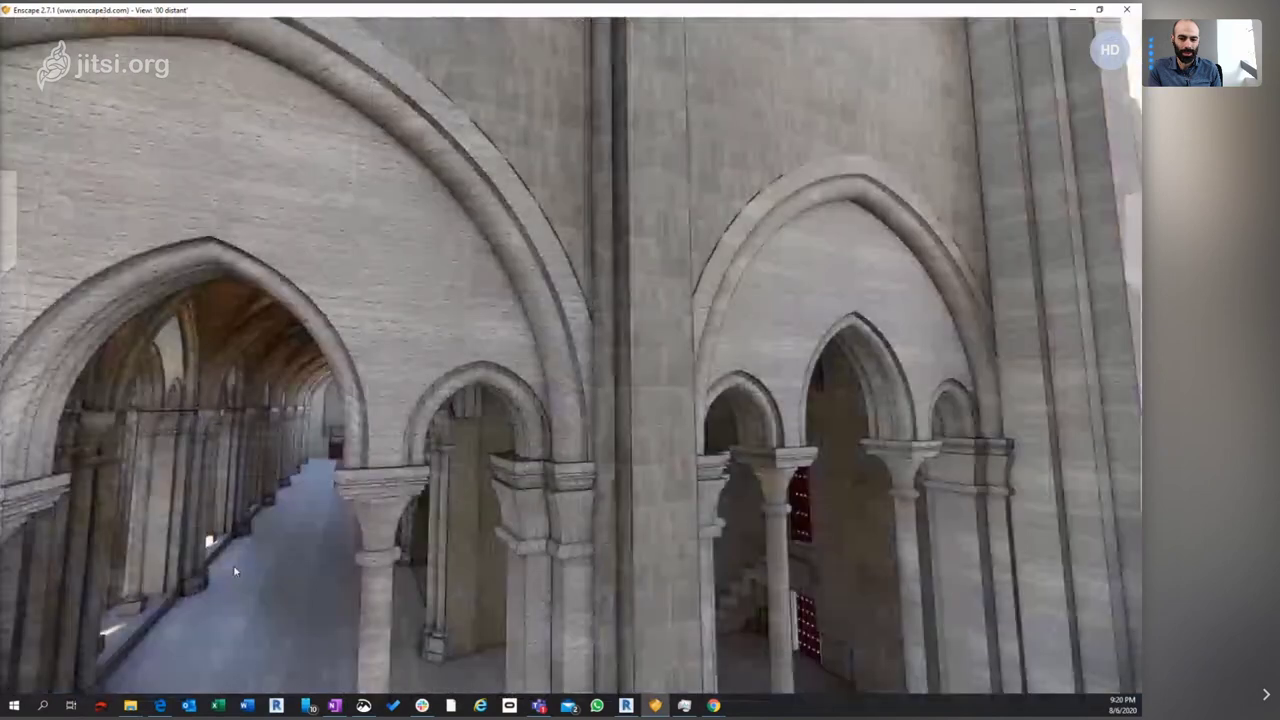
pyautogui.press('w')
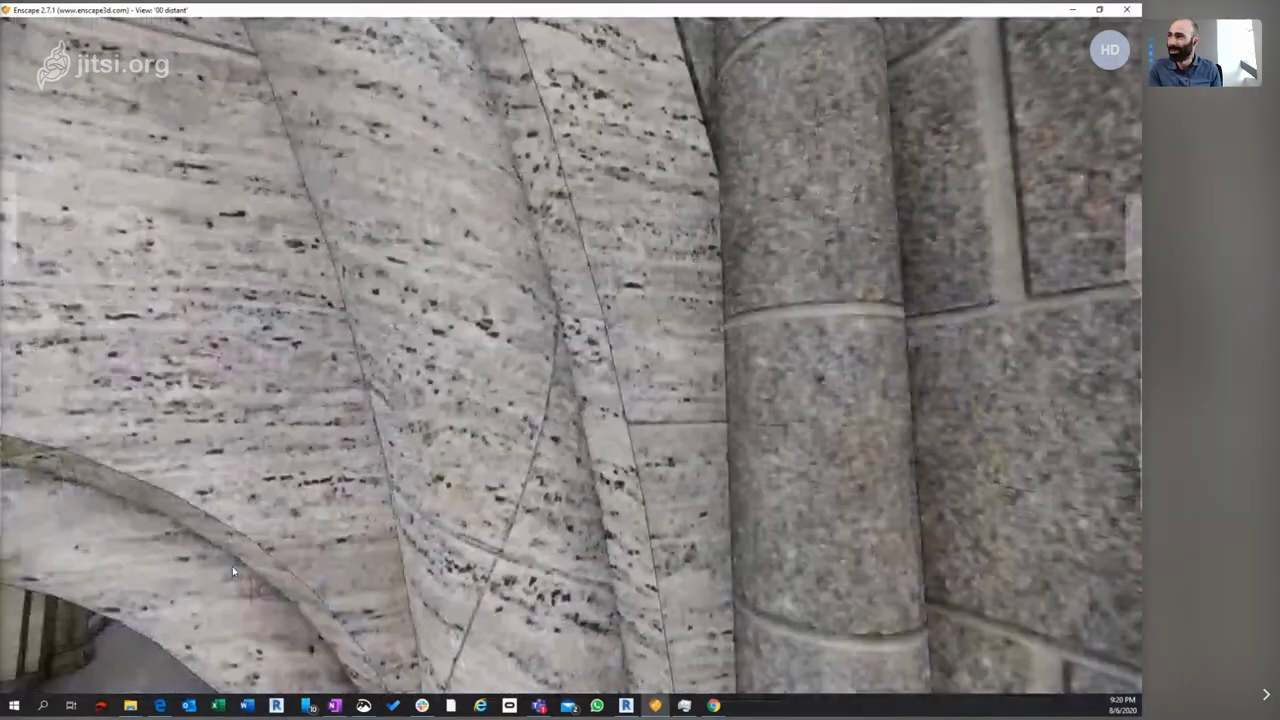
pyautogui.press('w')
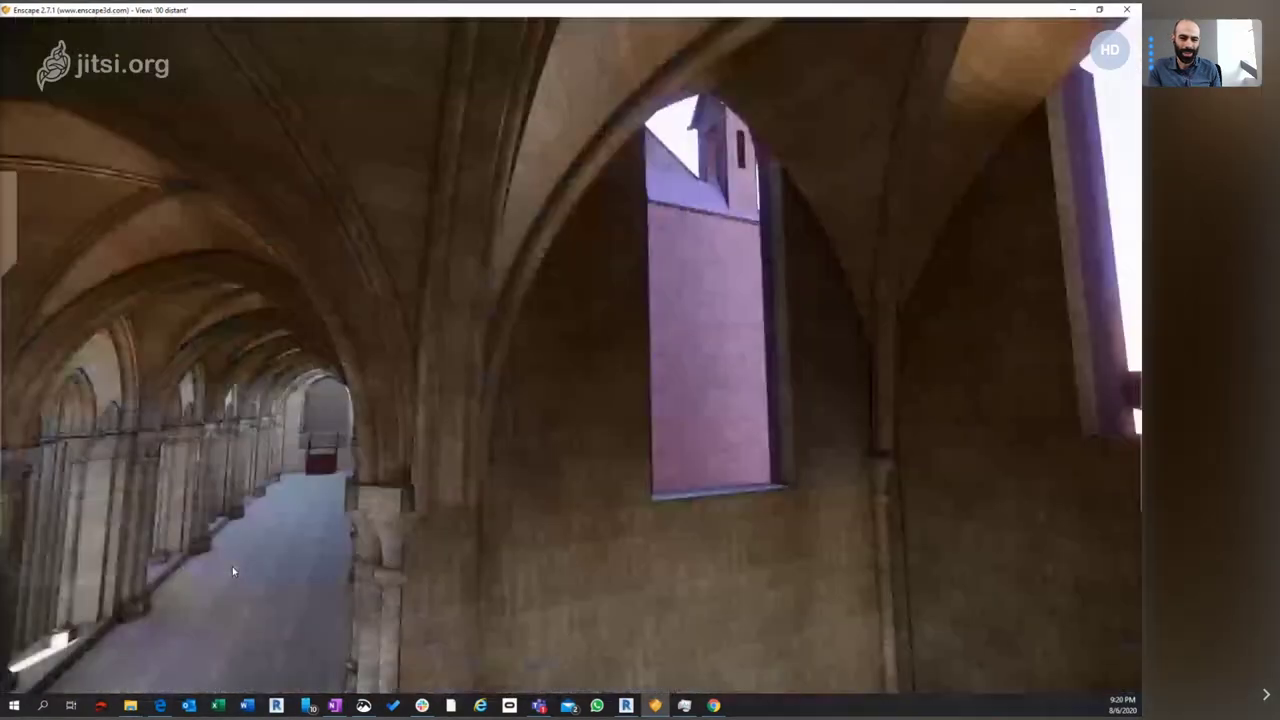
pyautogui.press('Right')
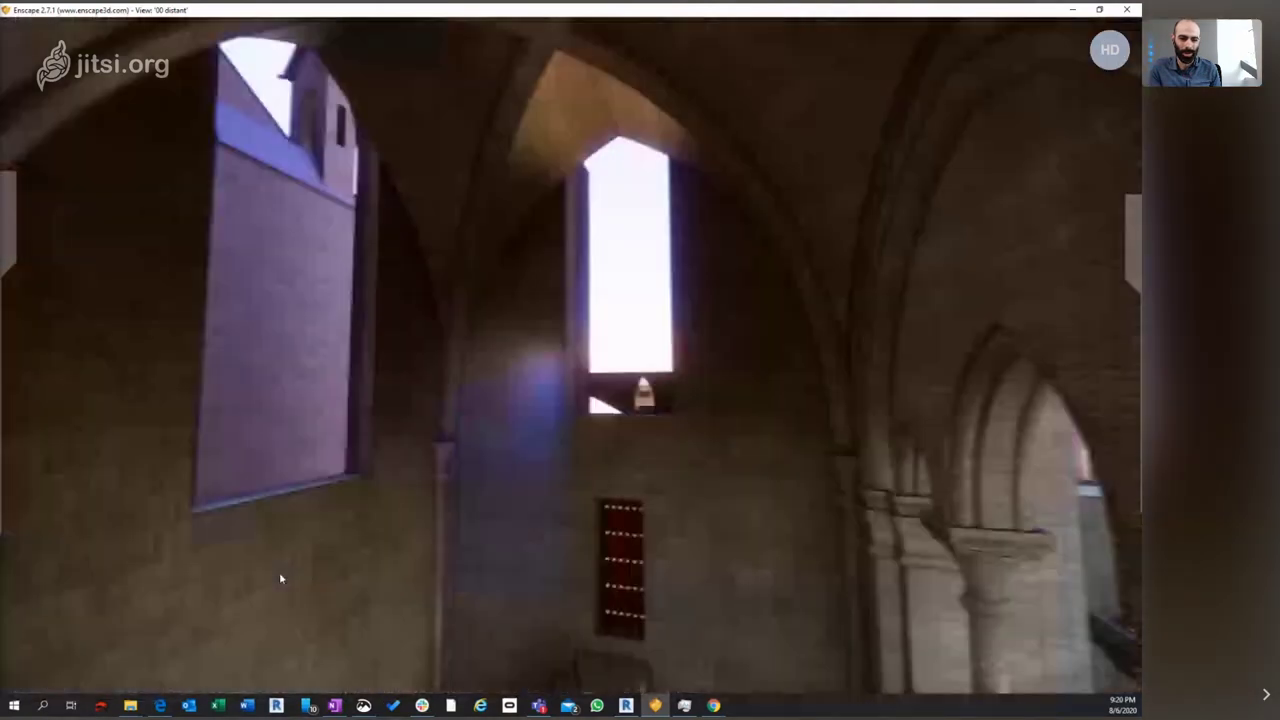
pyautogui.press('s')
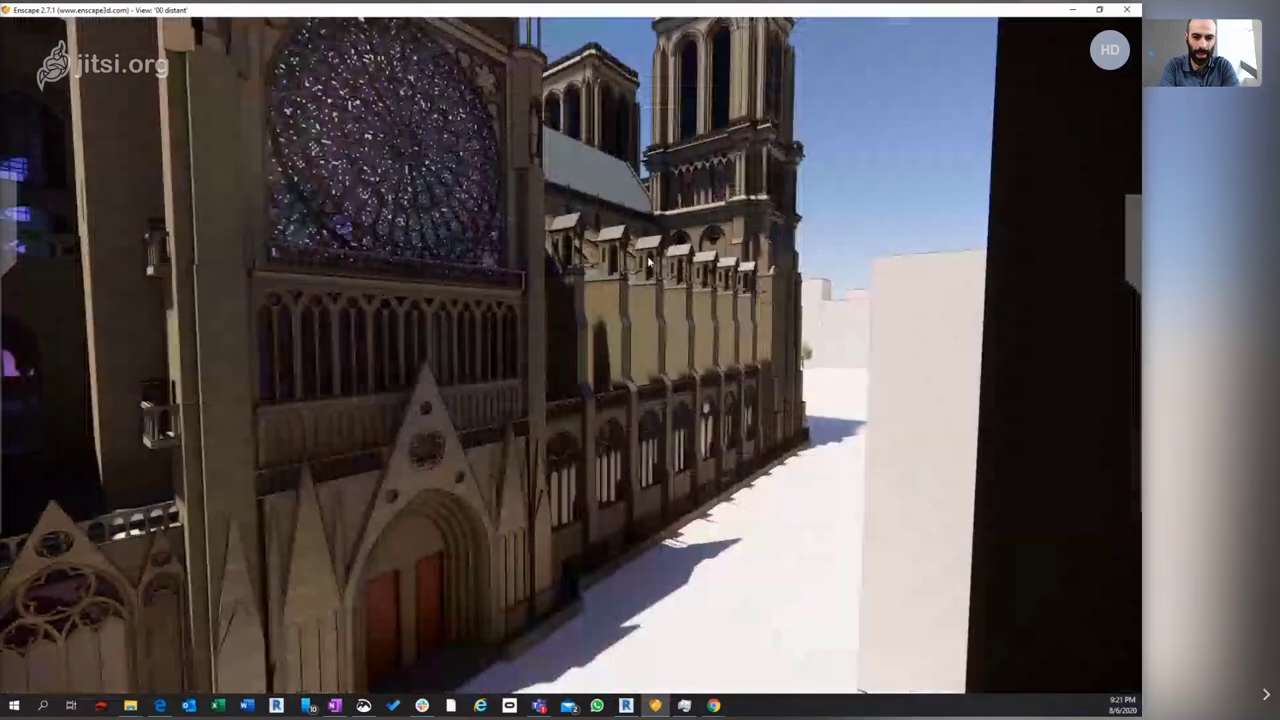
# Go to the saved view 03 platform and examine the stained glass of the facade's rose window up close
pyautogui.moveTo(1128, 227)
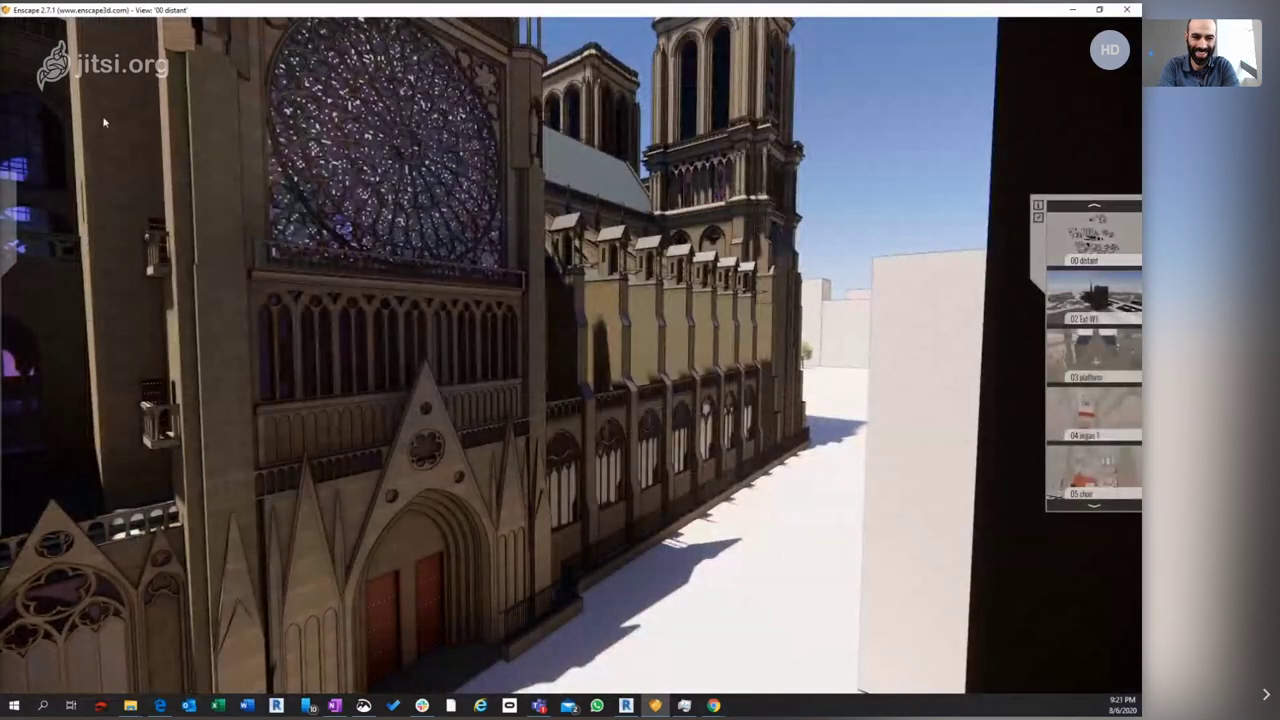
pyautogui.moveTo(1110, 318)
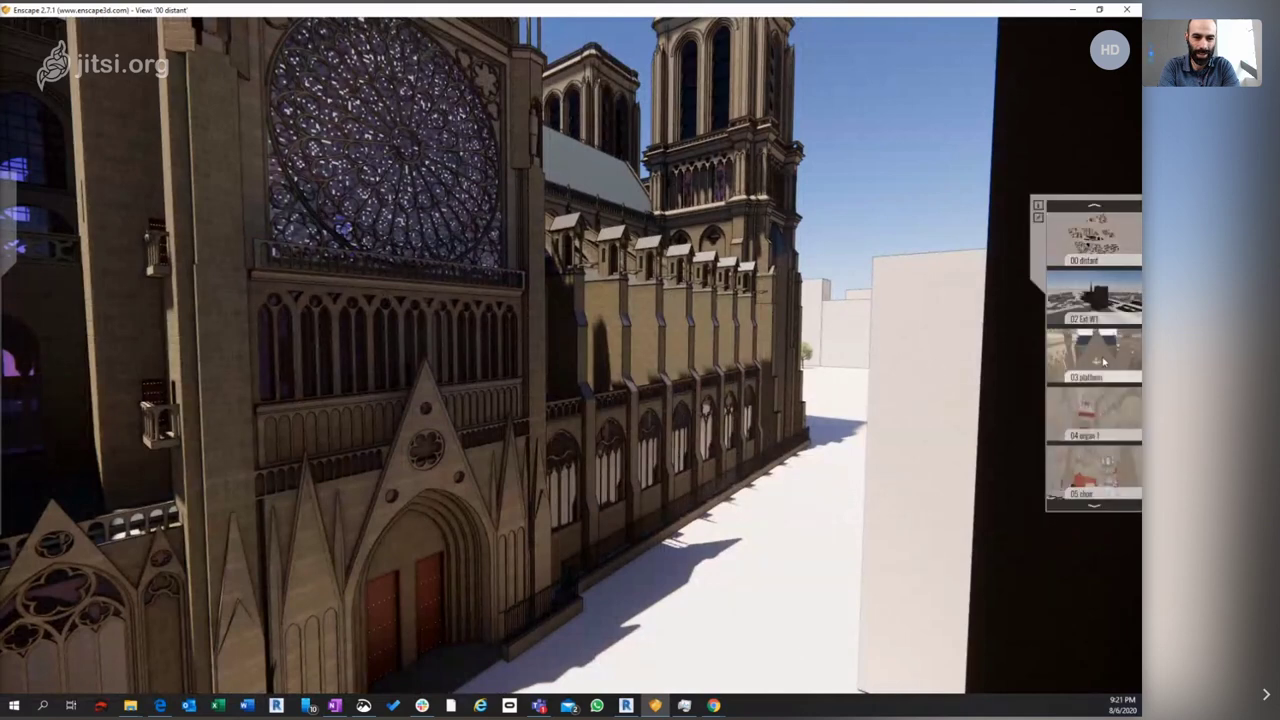
pyautogui.click(1104, 362)
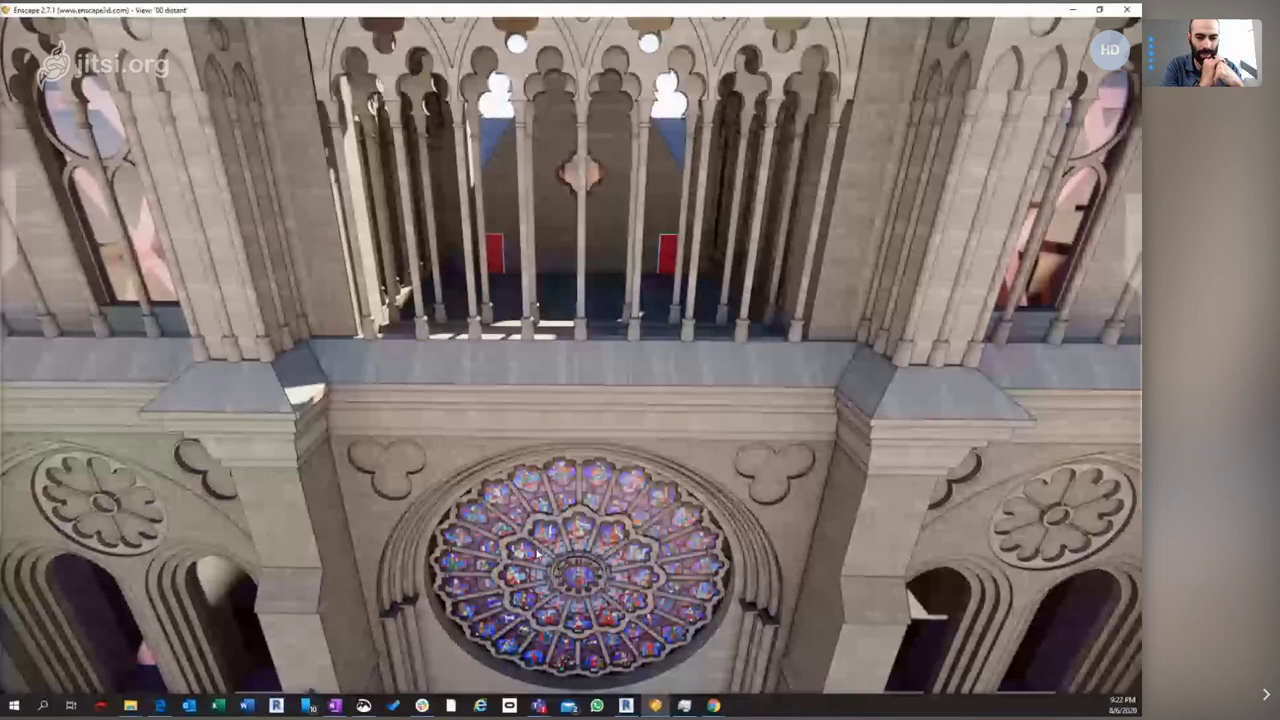
pyautogui.scroll(5, 540, 520)
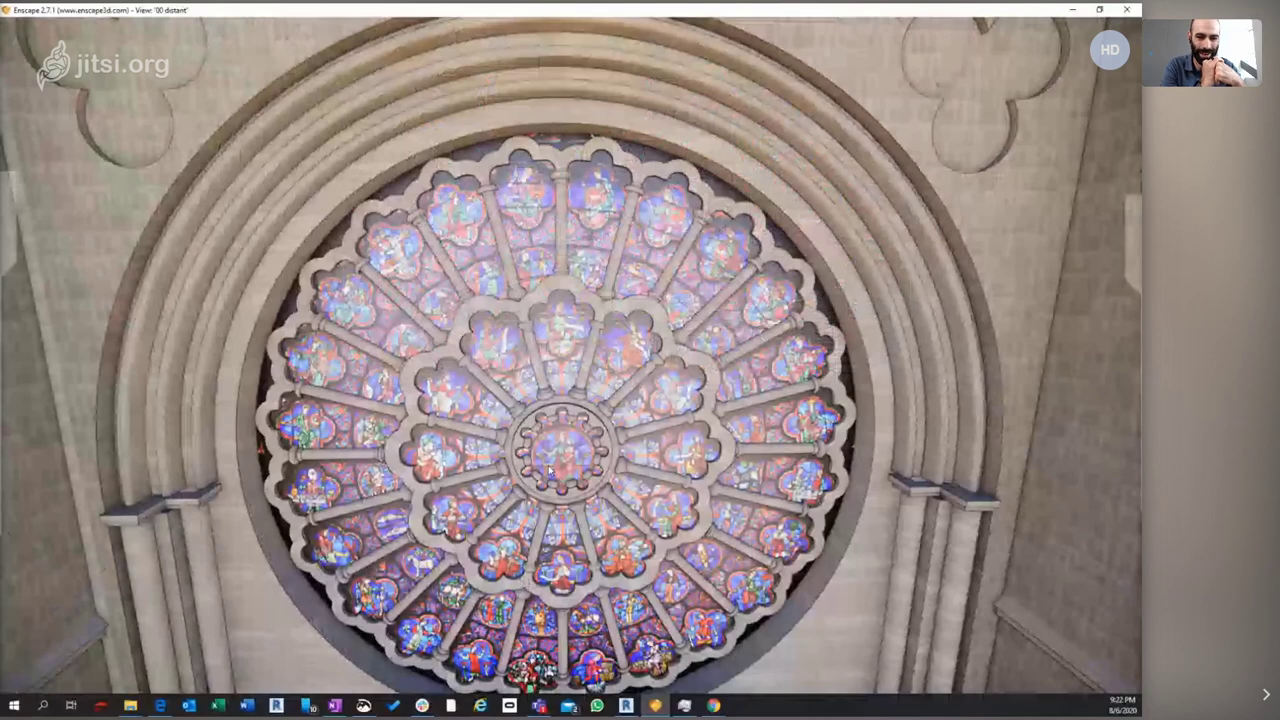
pyautogui.moveTo(548, 472); pyautogui.dragTo(481, 440)
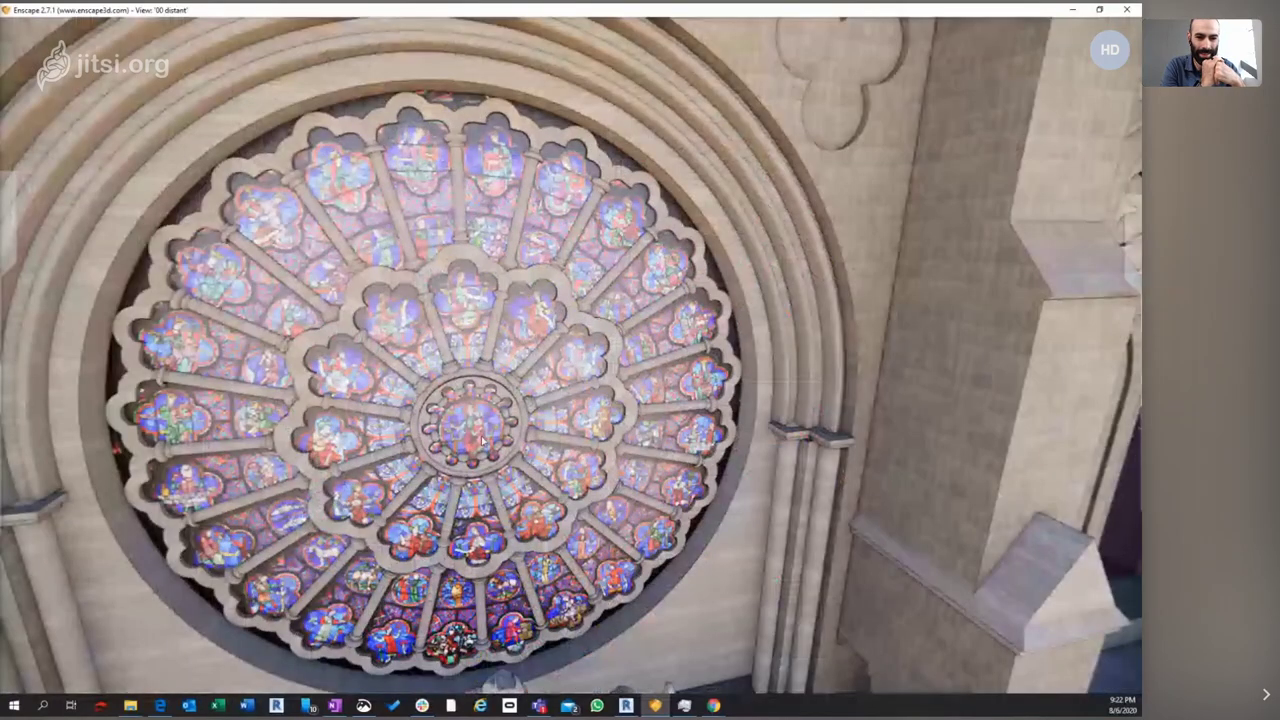
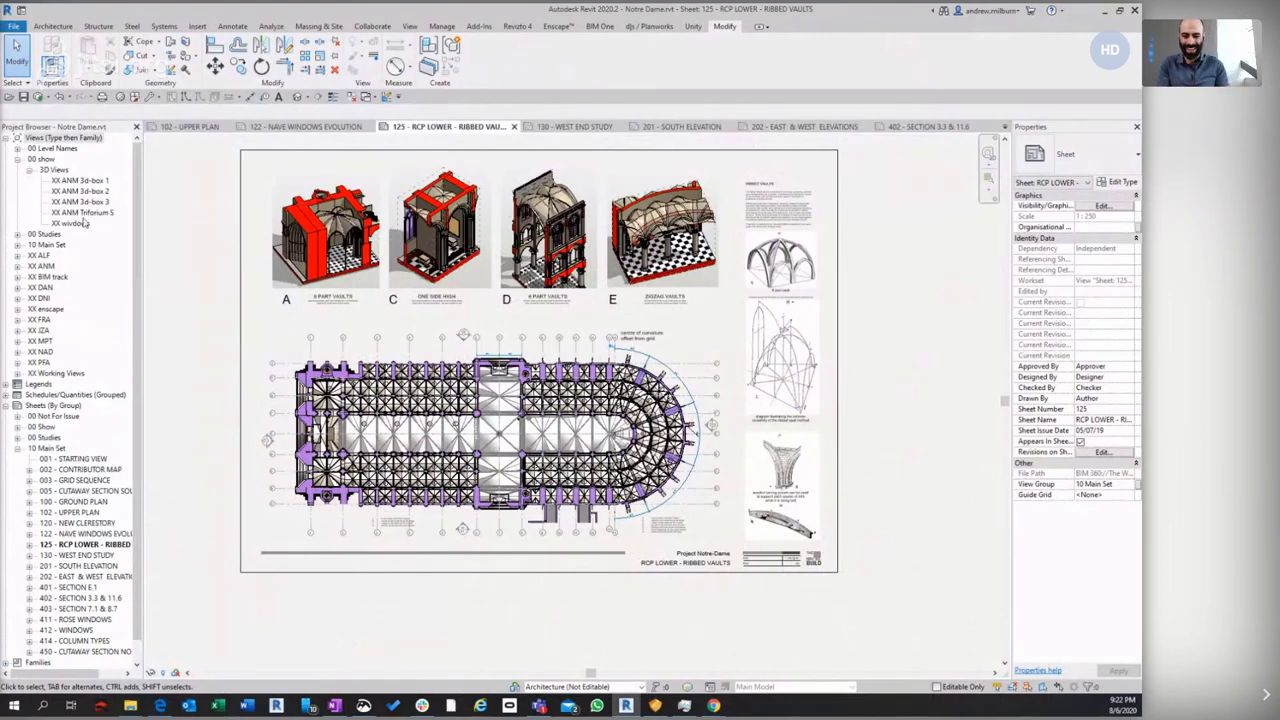
# Open the 3D view XX ANM 3d-box 3 in Revit and select the Madonna statue on the plinth beside the choir column
pyautogui.doubleClick(80, 201)
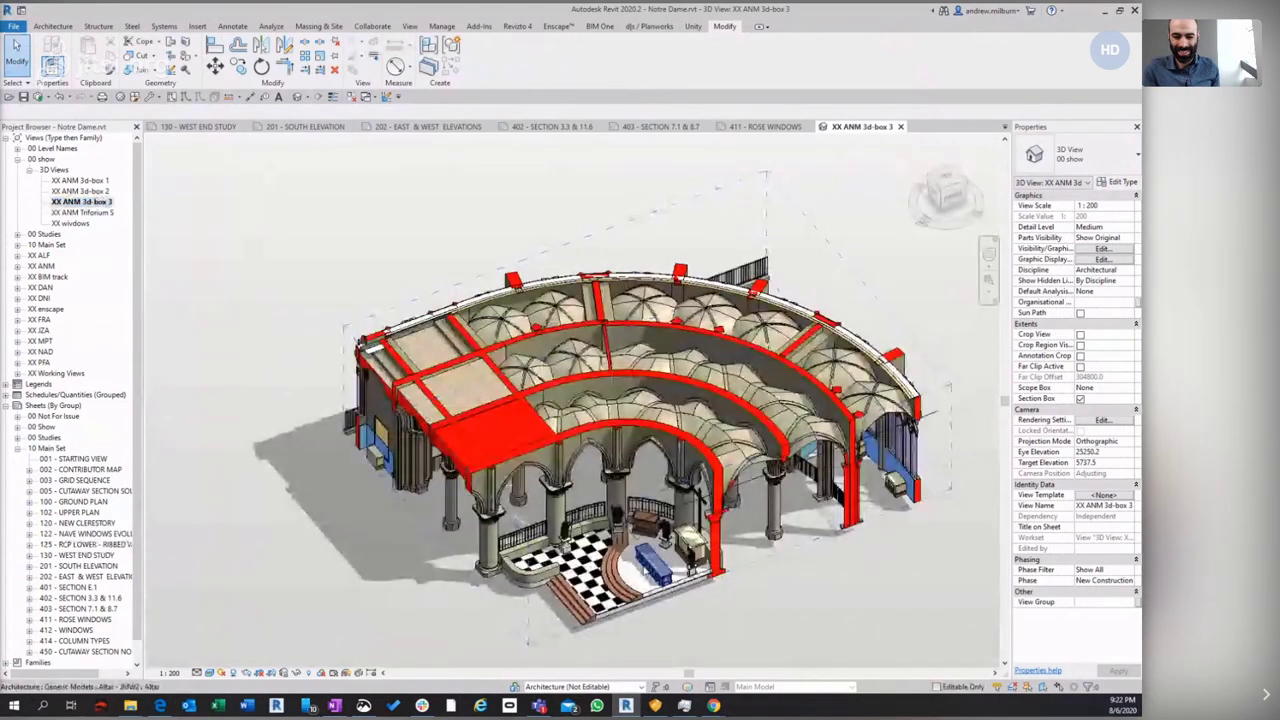
pyautogui.scroll(5, 531, 519)
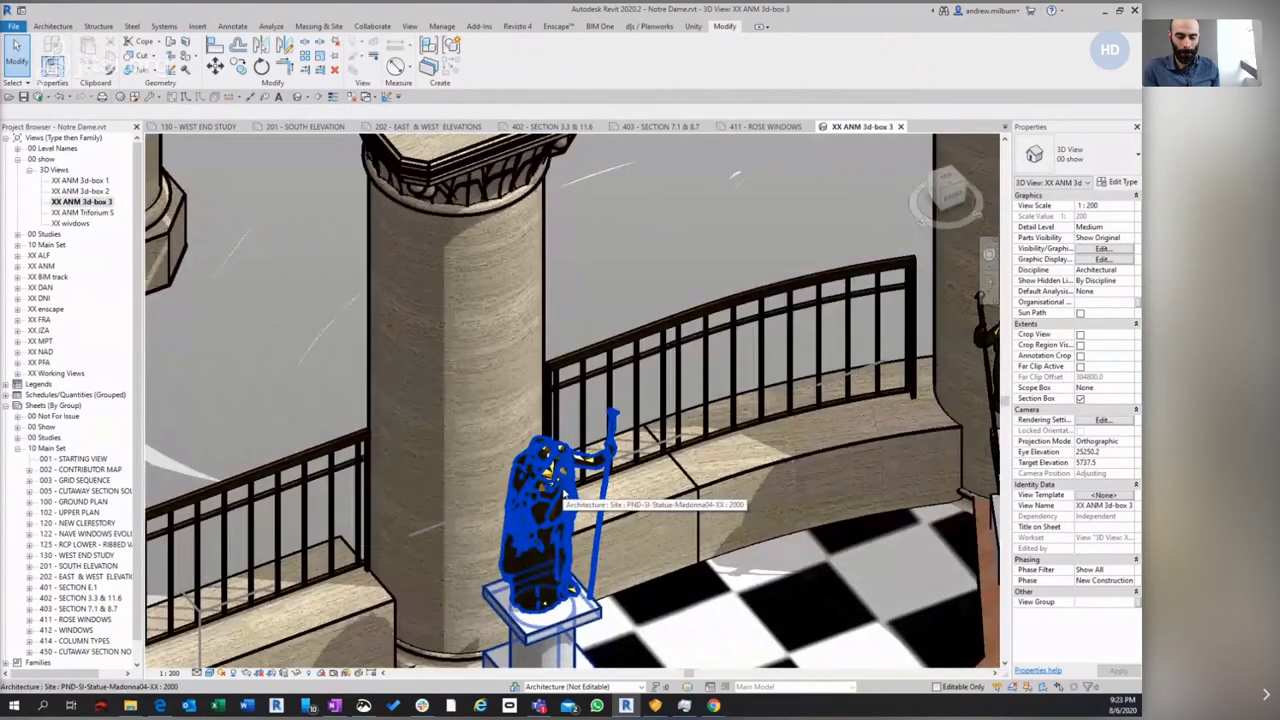
pyautogui.click(563, 490)
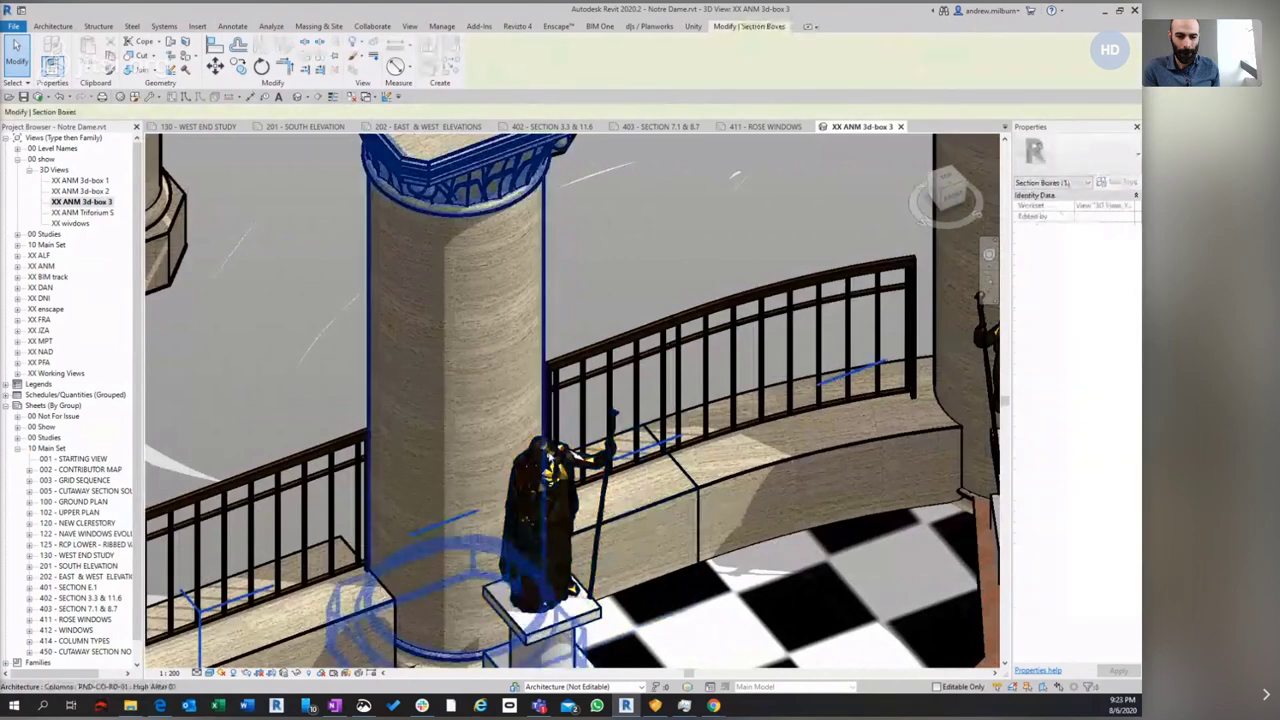
pyautogui.click(555, 490)
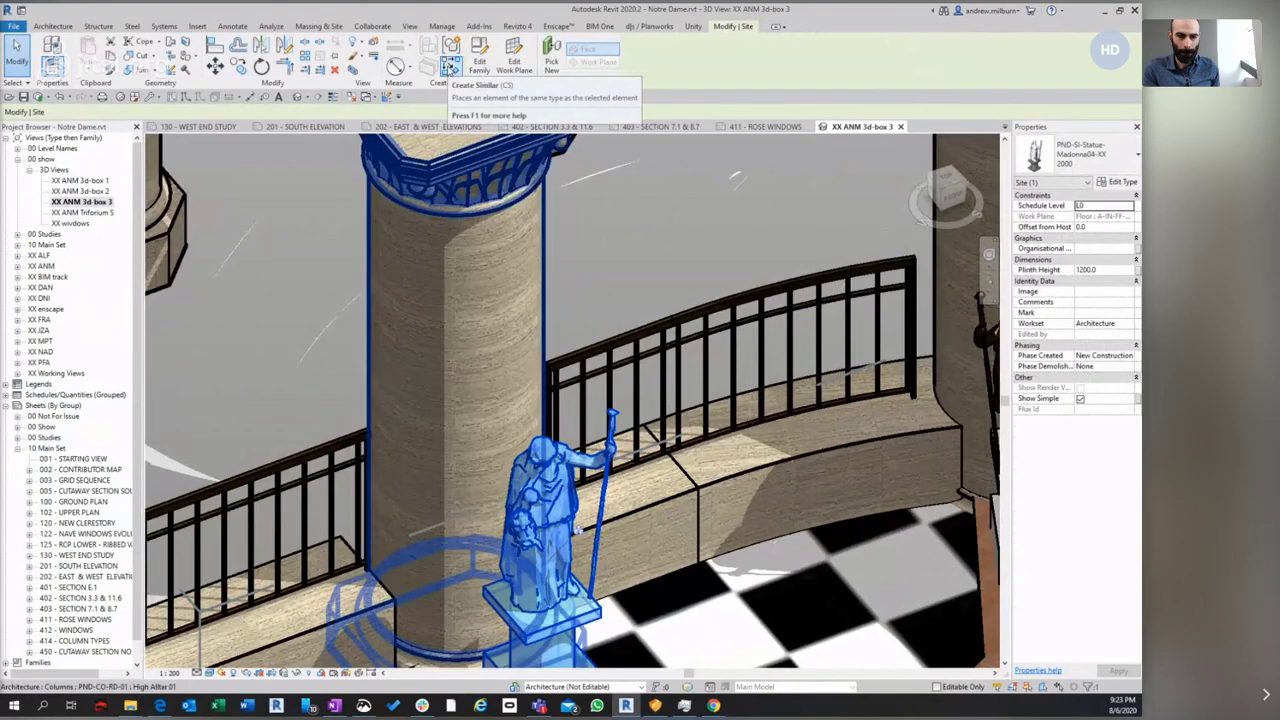
# Open the Madonna statue family for editing and select its plinth shaft and the nested statue in turn
pyautogui.click(483, 64)
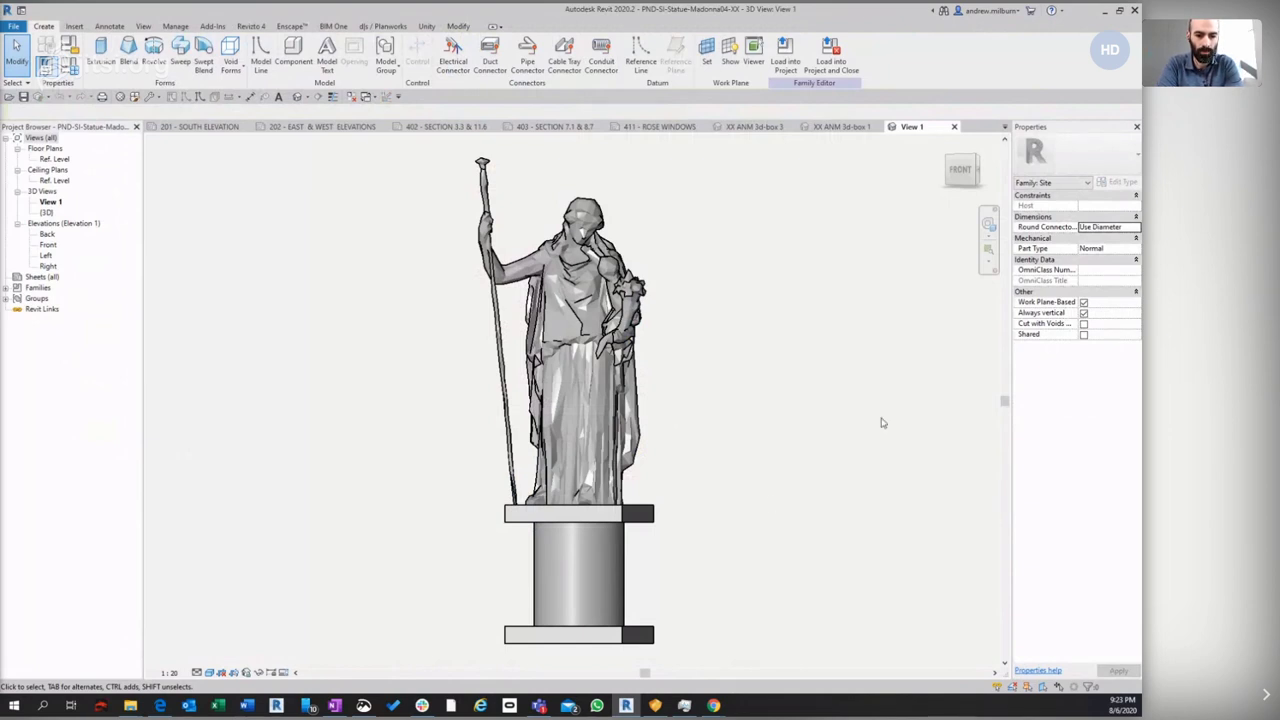
pyautogui.click(617, 567)
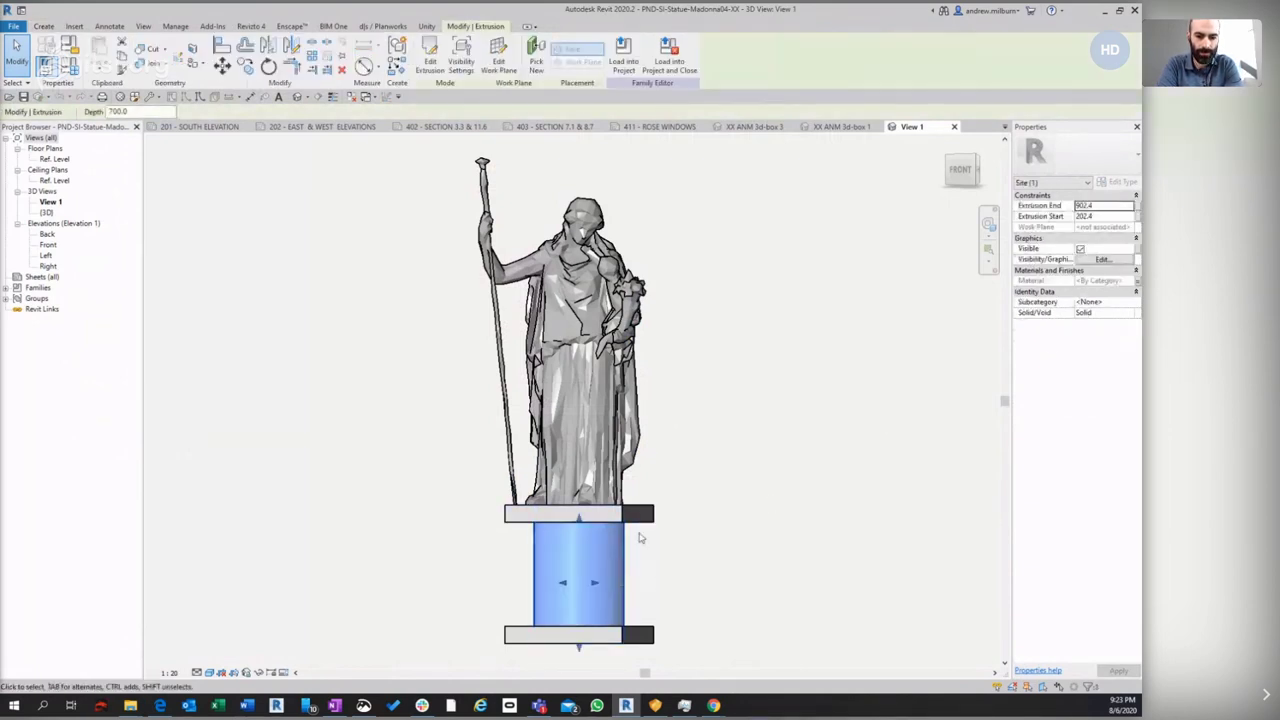
pyautogui.click(718, 464)
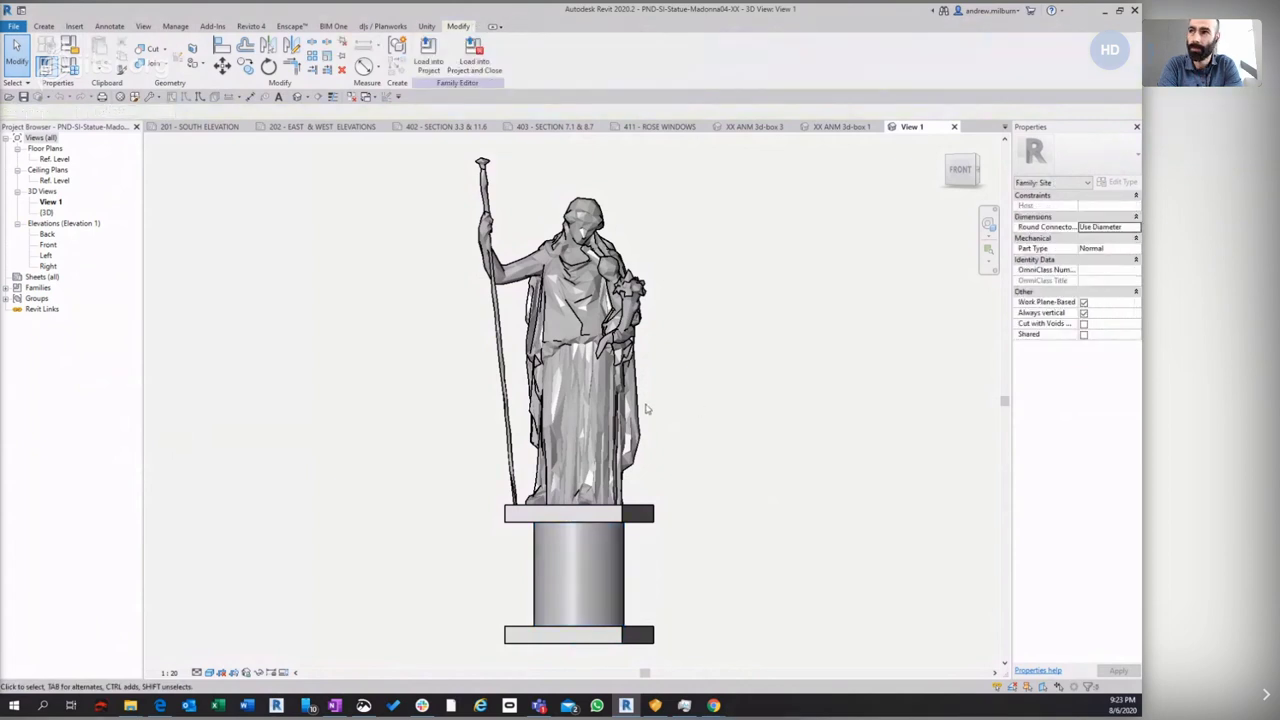
pyautogui.click(642, 408)
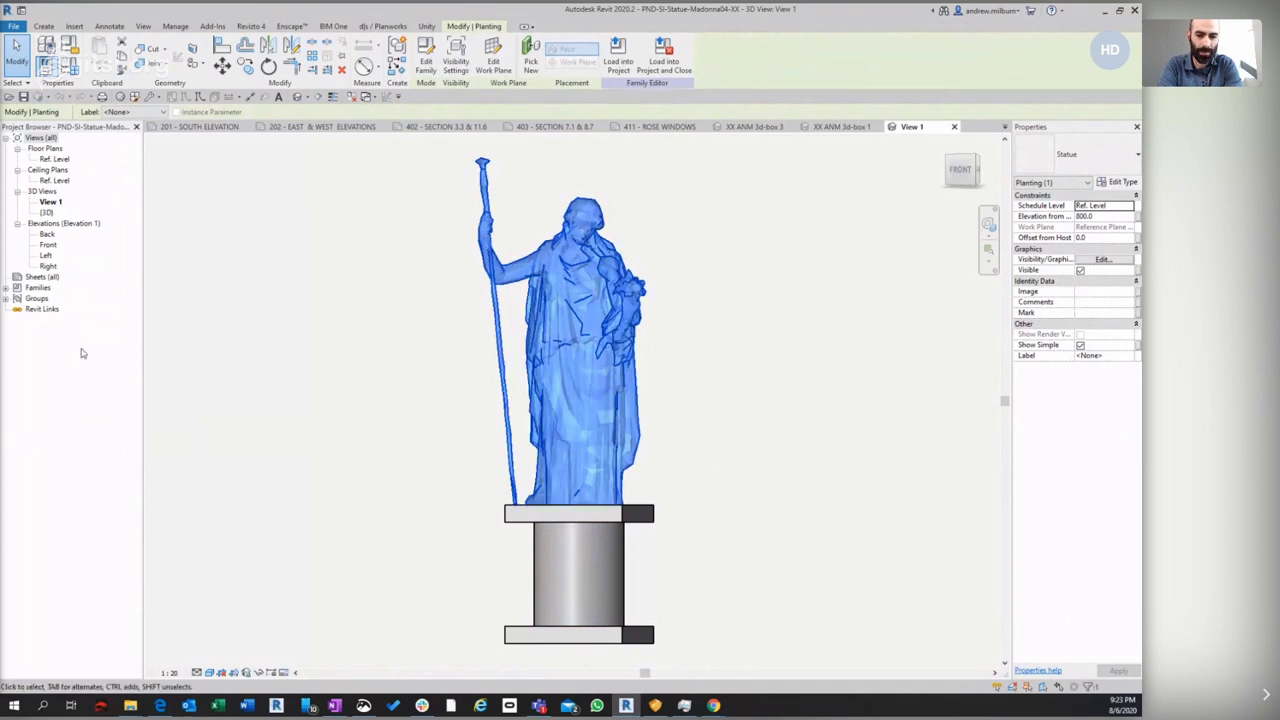
# Try a Height of 3000 in the Madonna family's type parameters, and undo the change
pyautogui.click(60, 66)
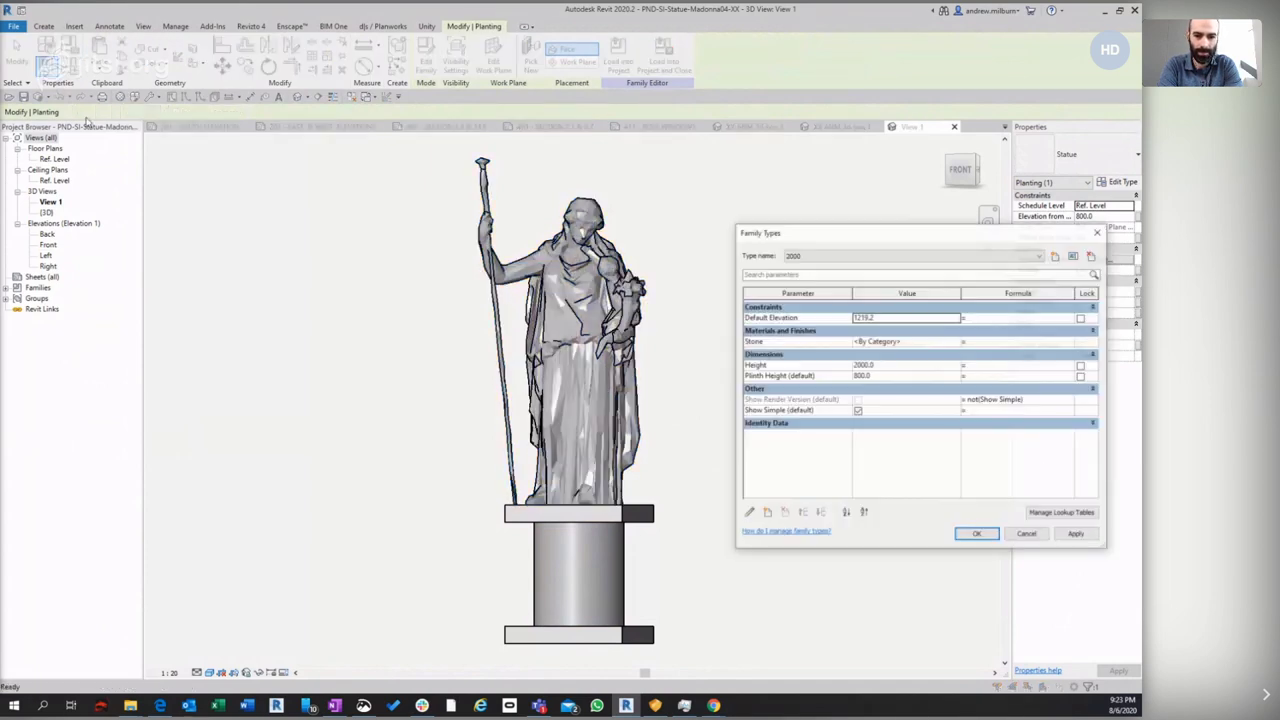
pyautogui.click(888, 366)
pyautogui.write('3000')
pyautogui.click(977, 535)
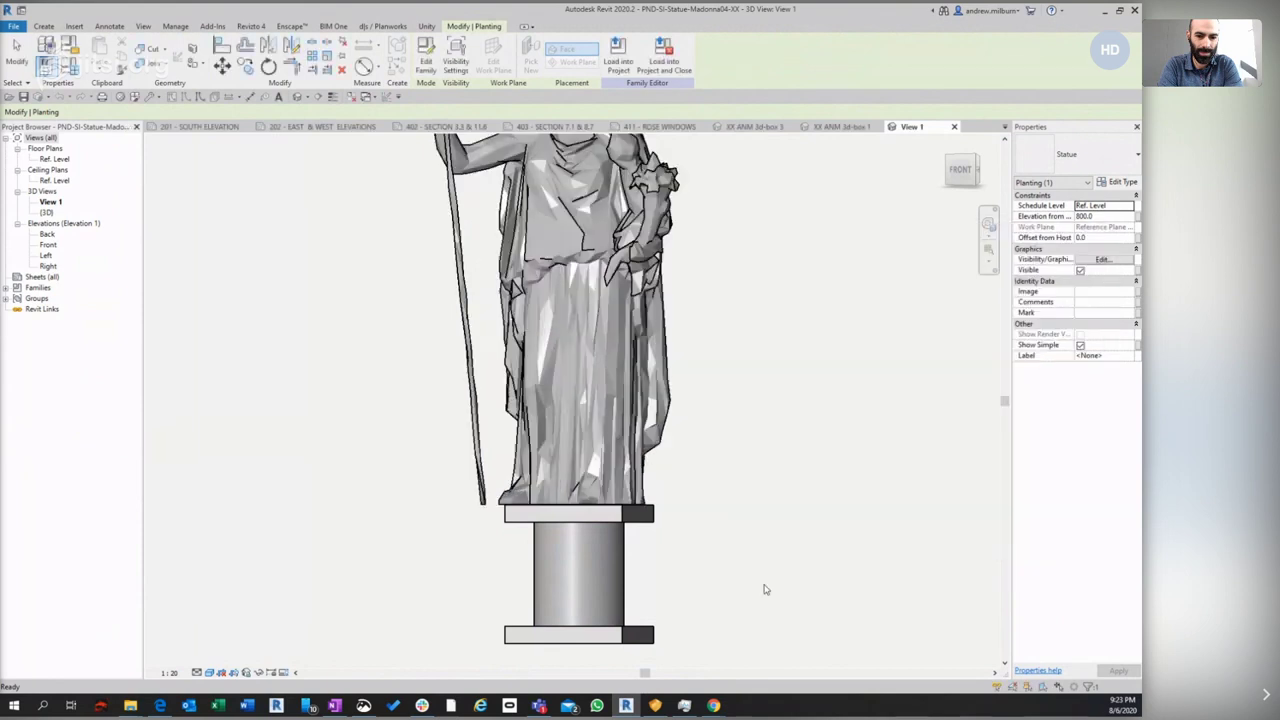
pyautogui.click(758, 584)
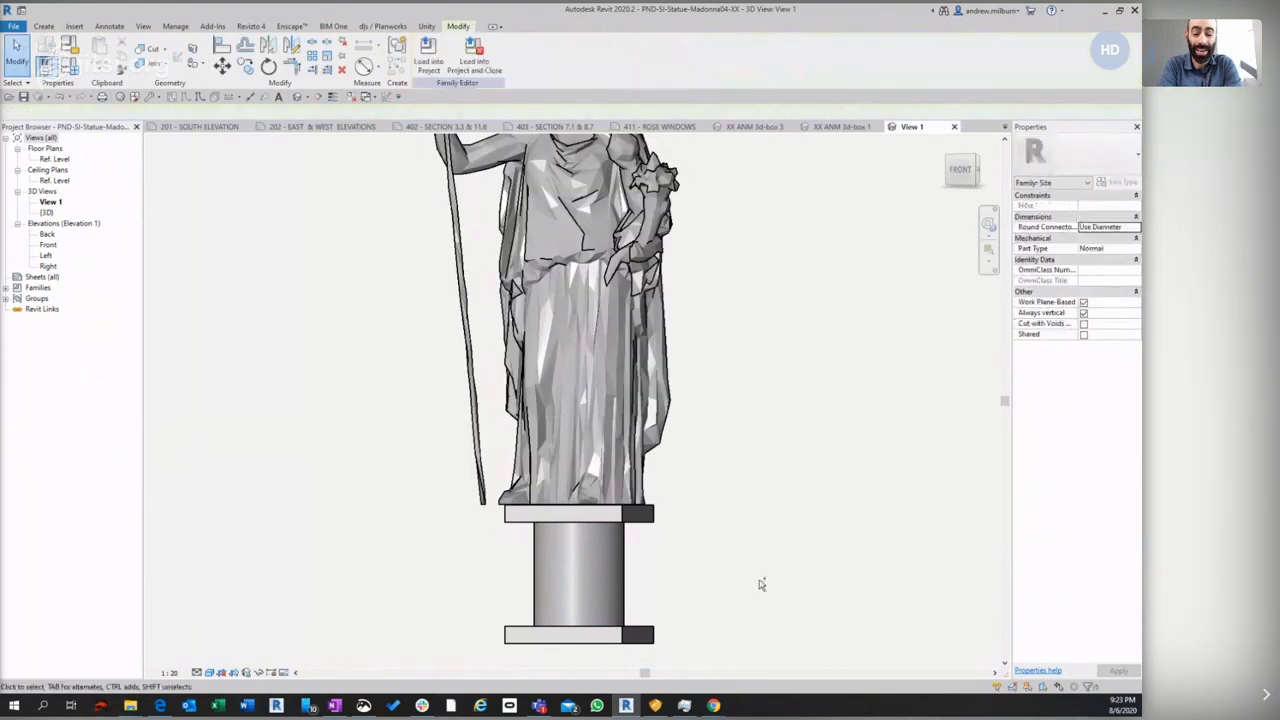
pyautogui.hotkey('ctrl', 'z')
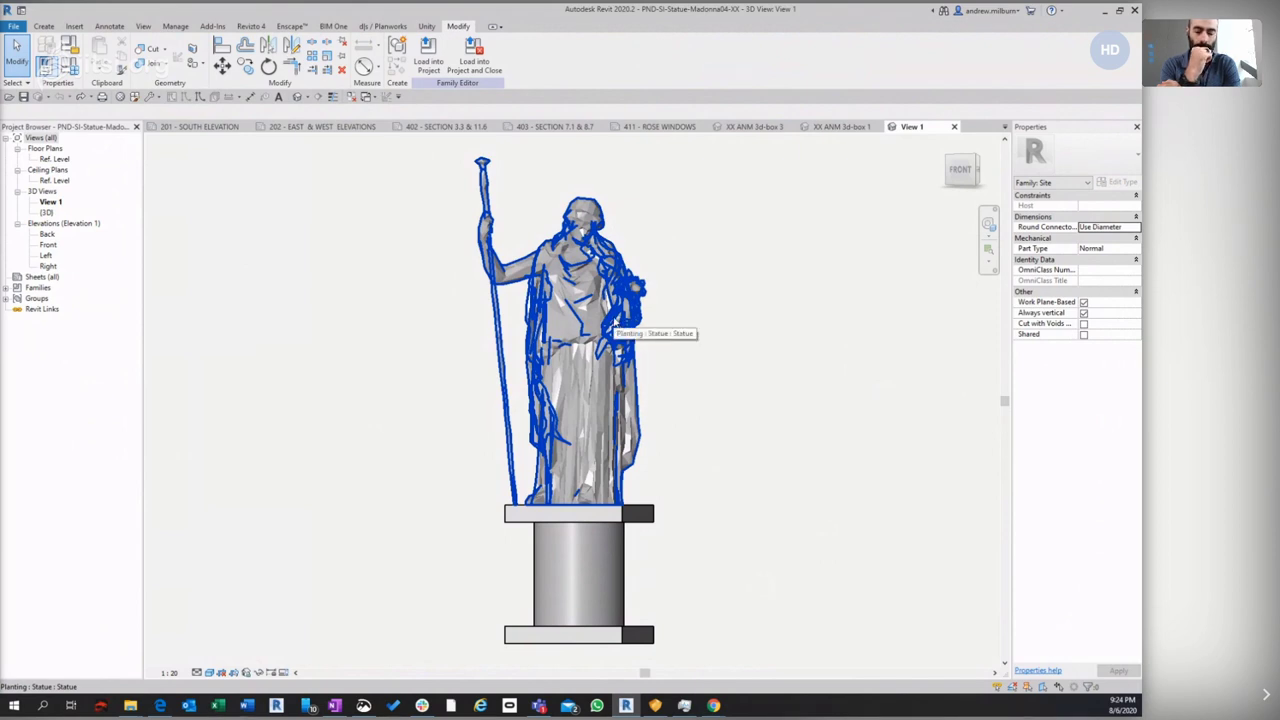
# Open the nested Statue planting family from the Madonna family for editing
pyautogui.click(617, 322)
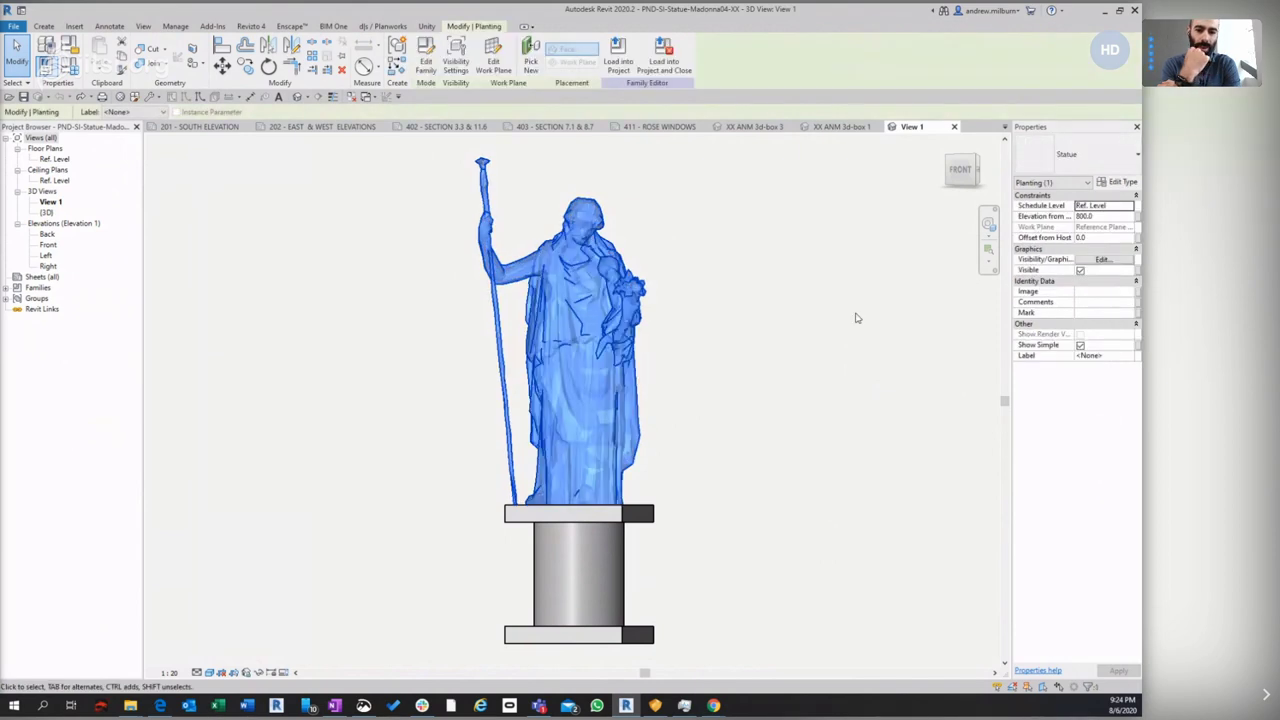
pyautogui.click(837, 366)
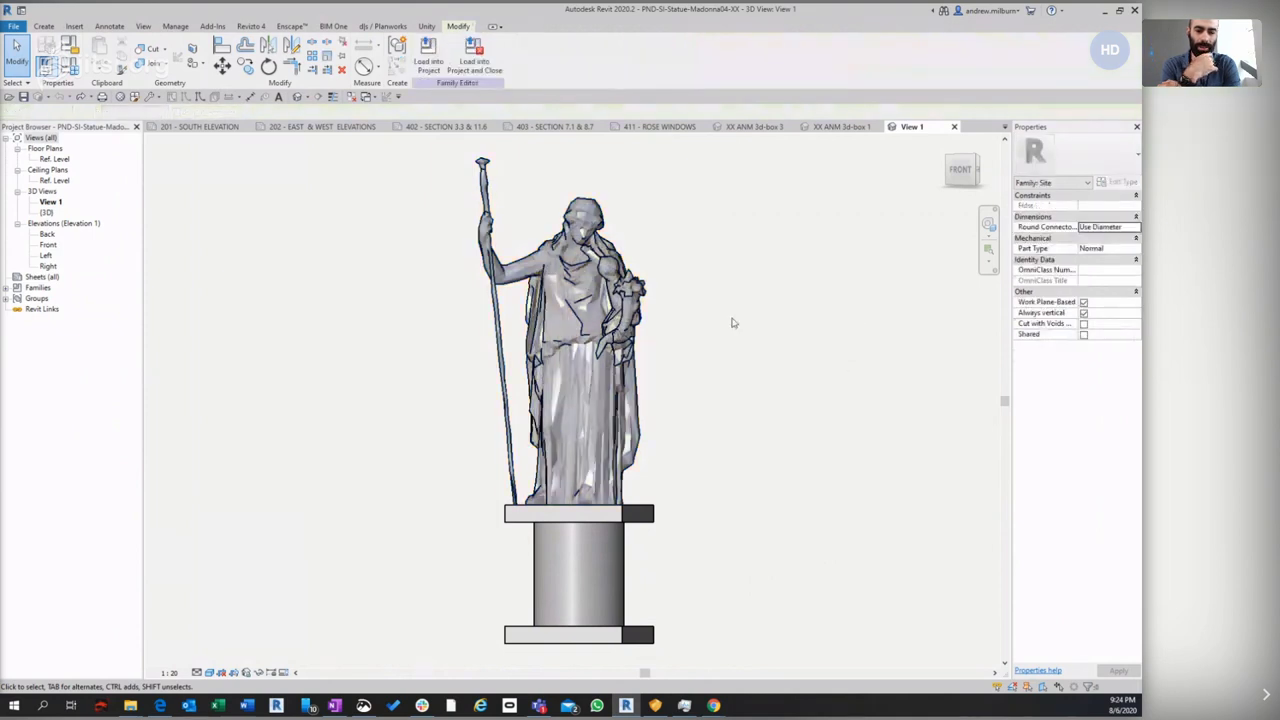
pyautogui.doubleClick(582, 230)
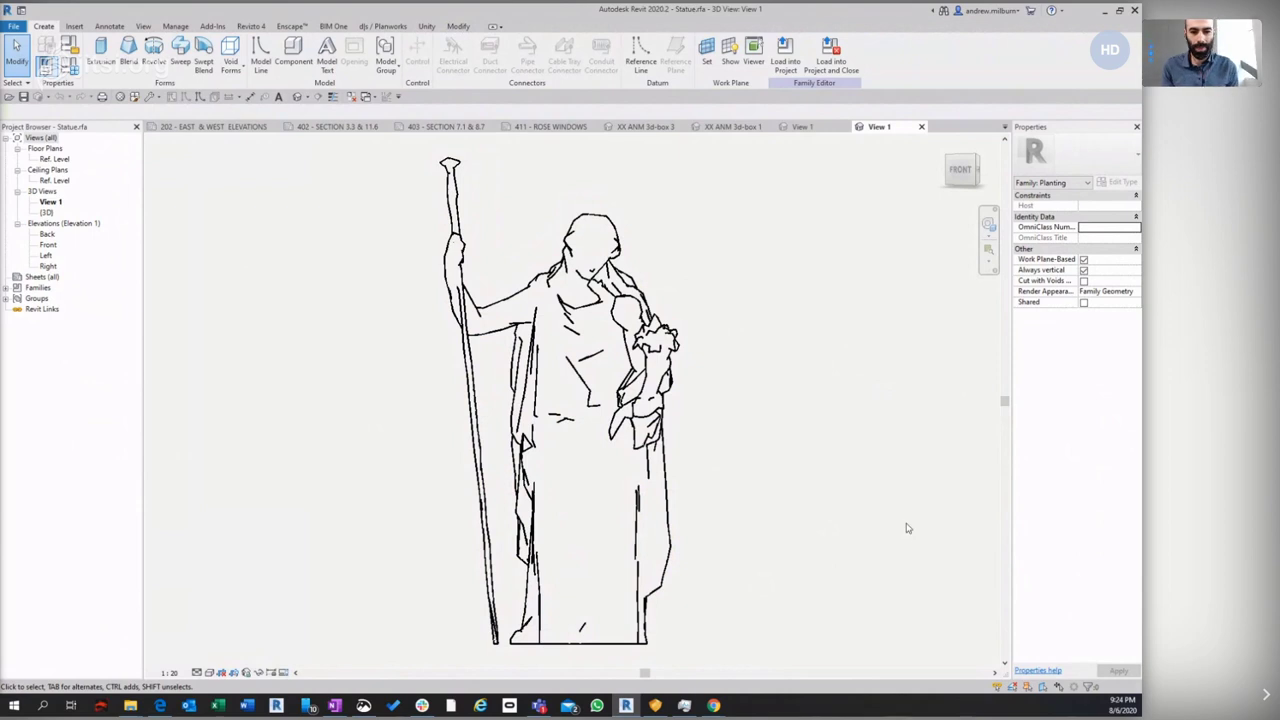
# Select the nested Inner component within the Statue family and open that family for editing
pyautogui.moveTo(762, 294); pyautogui.dragTo(622, 390)
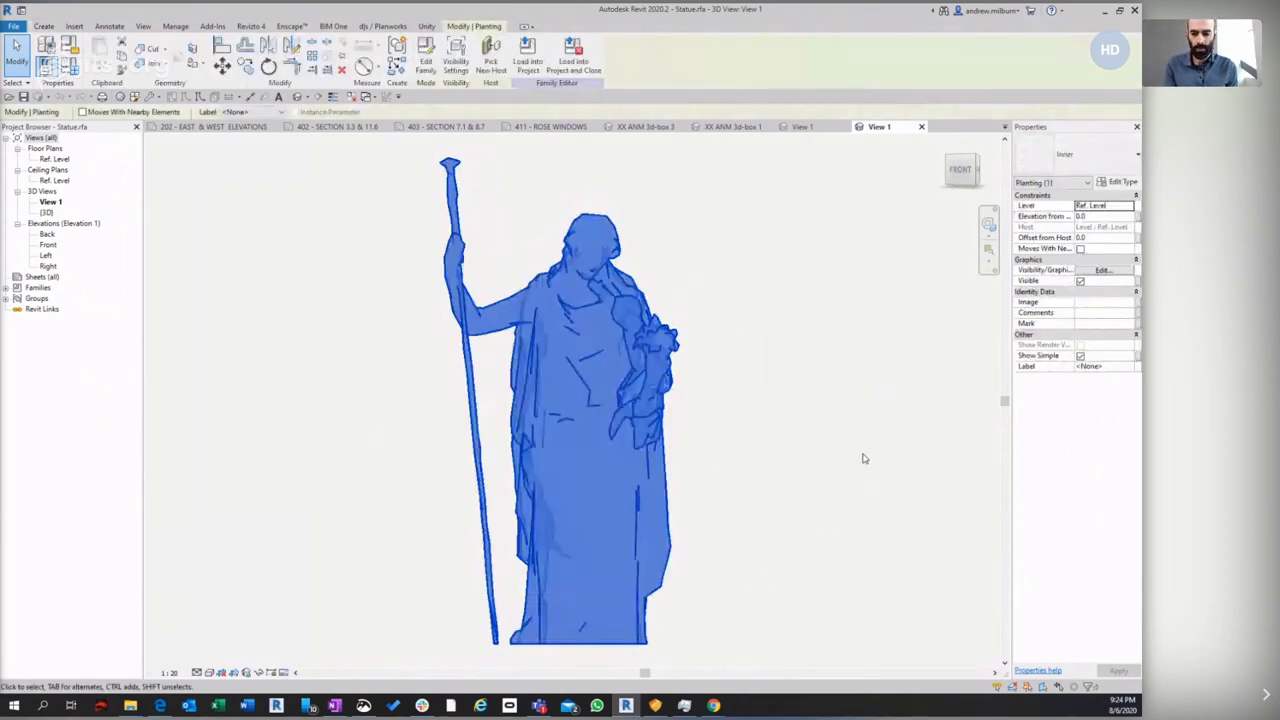
pyautogui.click(788, 467)
pyautogui.click(590, 400)
pyautogui.click(426, 55)
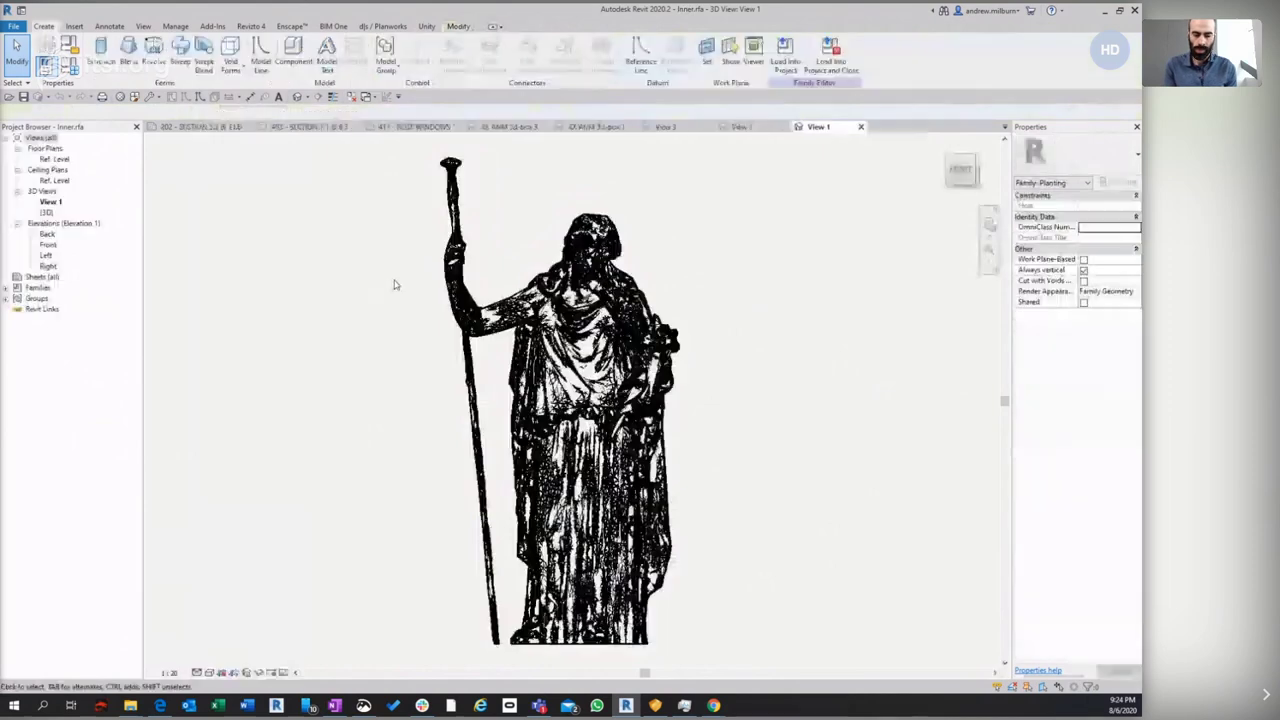
# Inspect the imported meshes in the Inner family and temporarily isolate the eireyy-simple import
pyautogui.moveTo(746, 269); pyautogui.dragTo(651, 350)
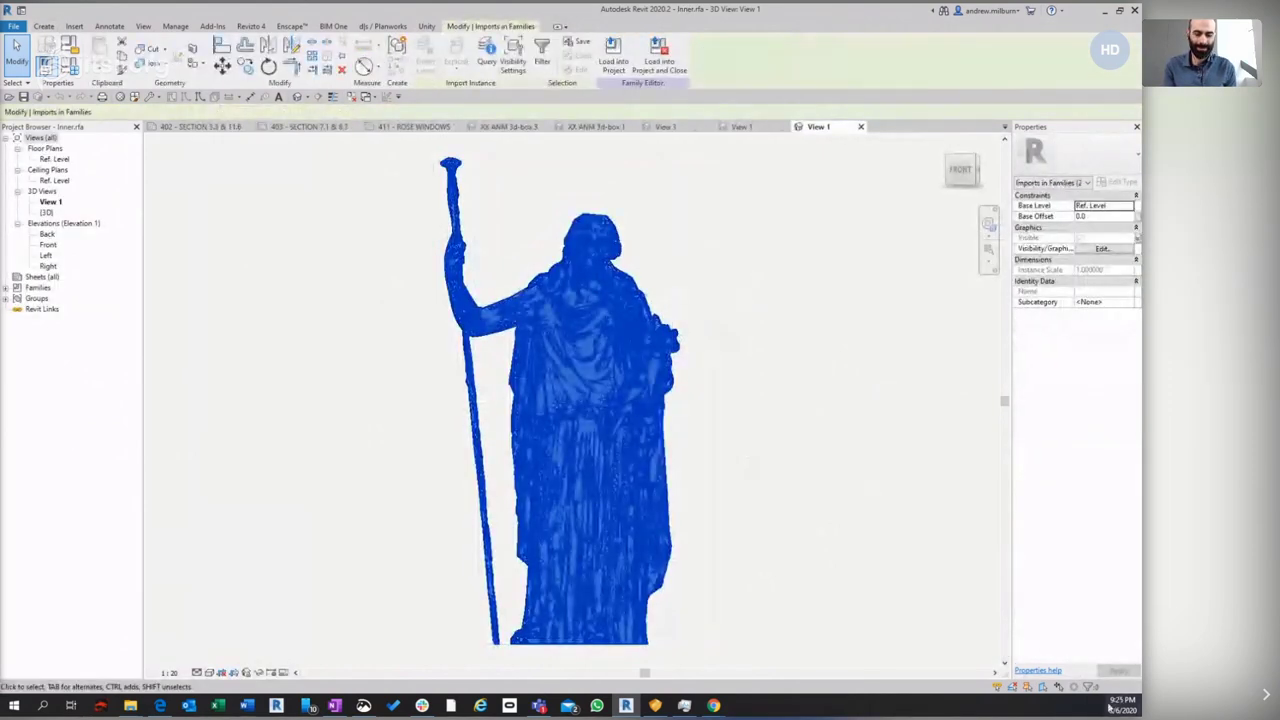
pyautogui.click(818, 512)
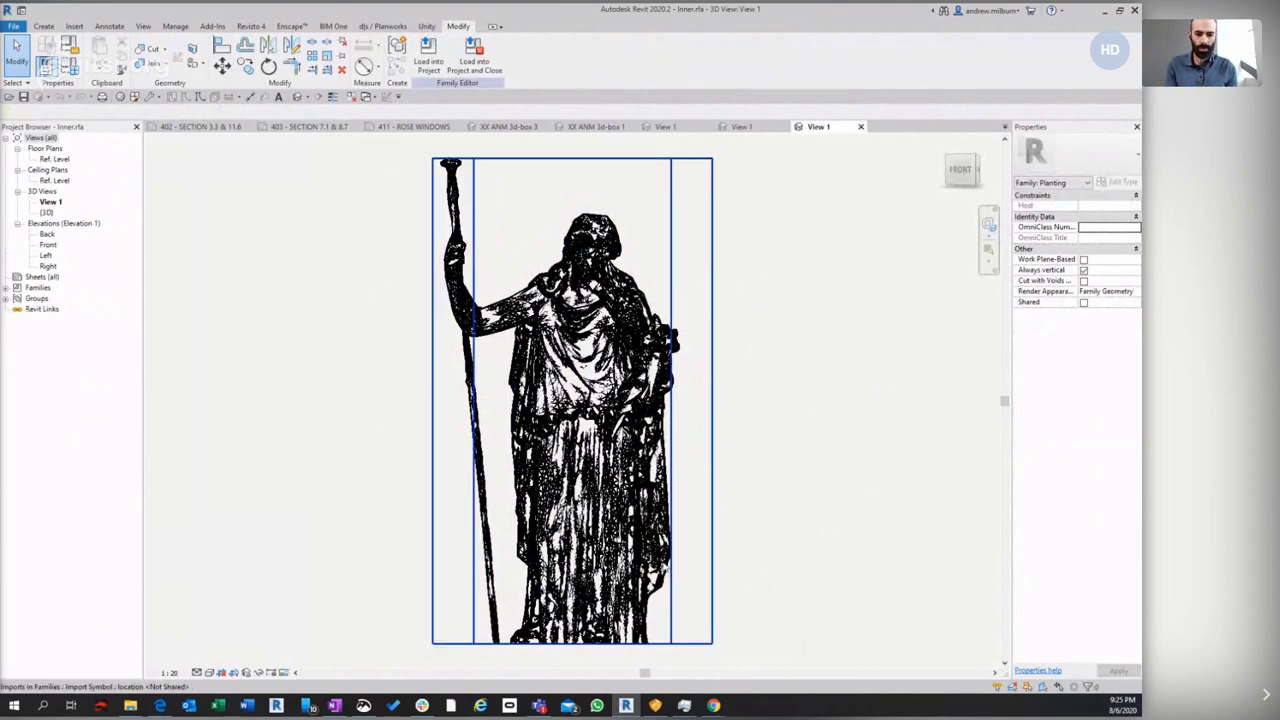
pyautogui.click(688, 552)
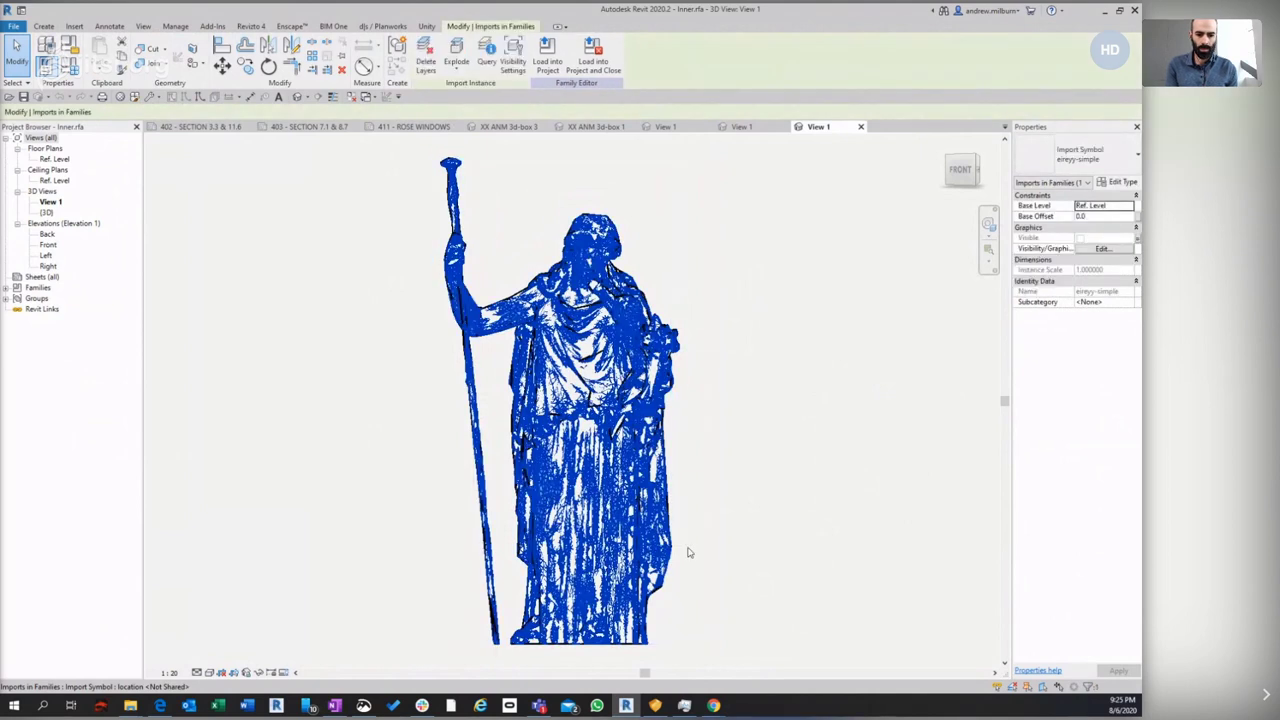
pyautogui.click(260, 672)
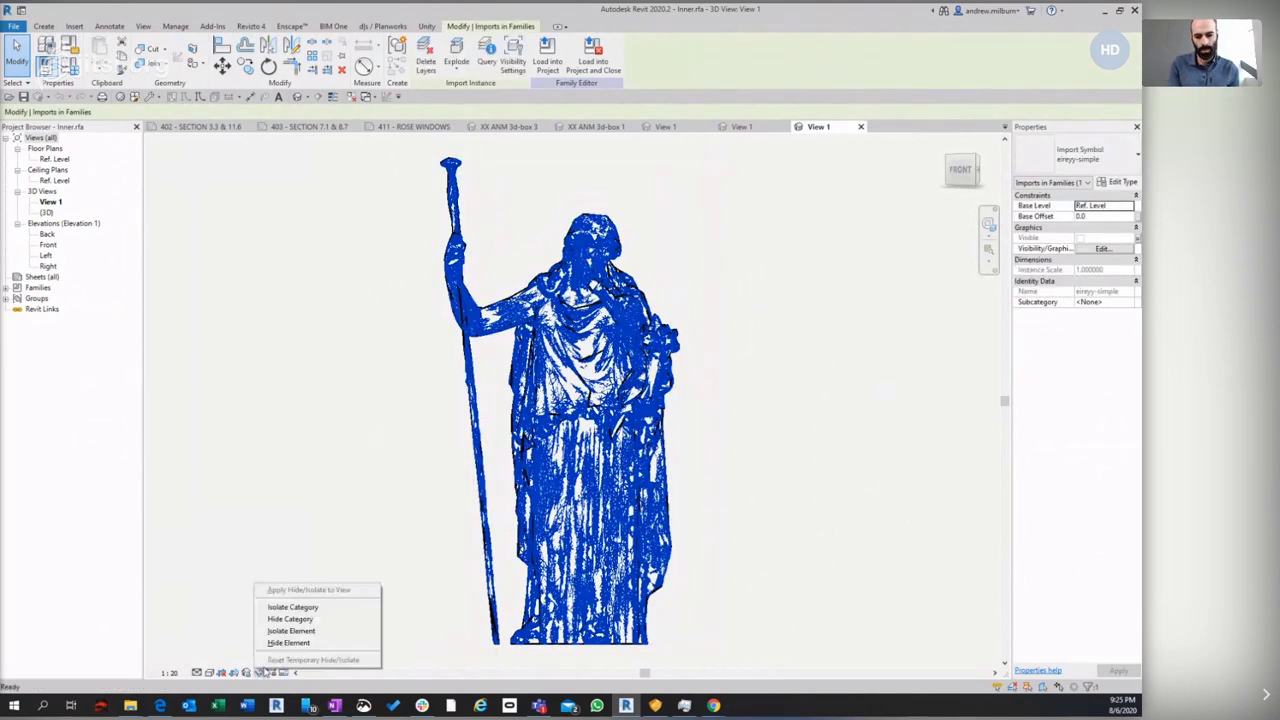
pyautogui.click(285, 632)
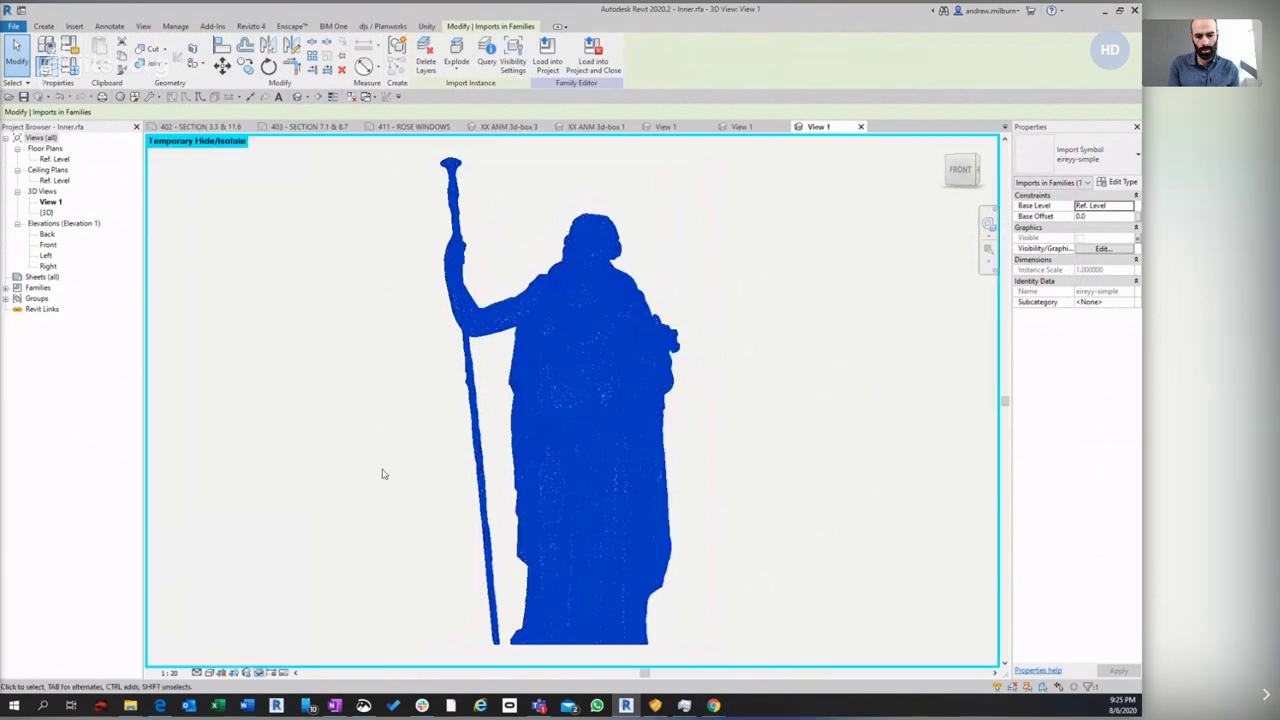
pyautogui.press('Escape')
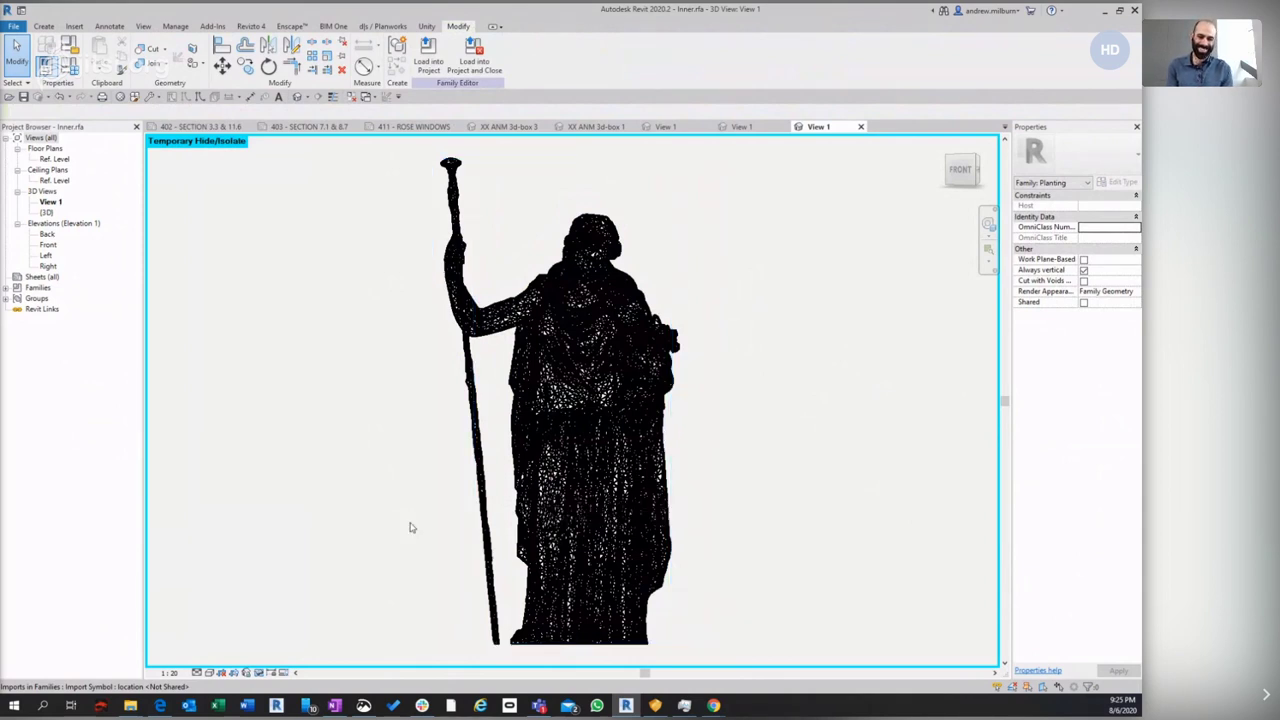
# Reset the temporary hide/isolate in the Inner family's 3D view
pyautogui.click(258, 673)
pyautogui.click(303, 554)
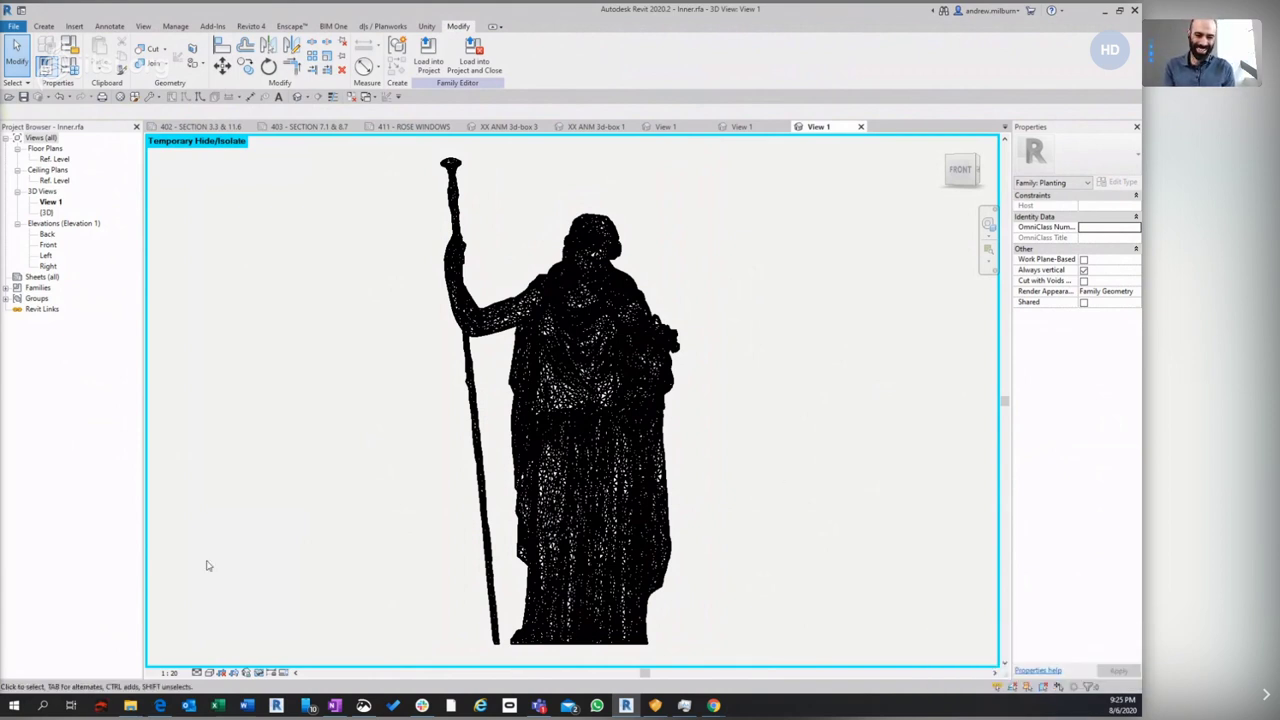
pyautogui.click(259, 672)
pyautogui.click(300, 660)
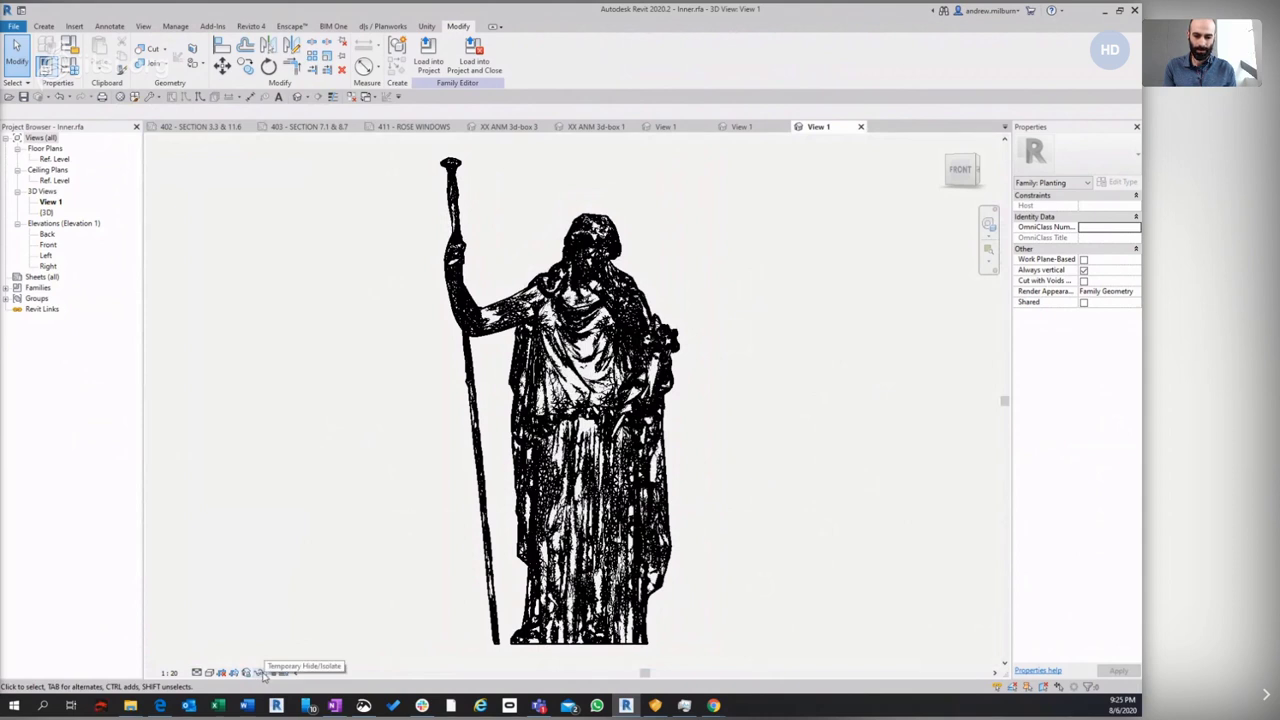
pyautogui.click(260, 674)
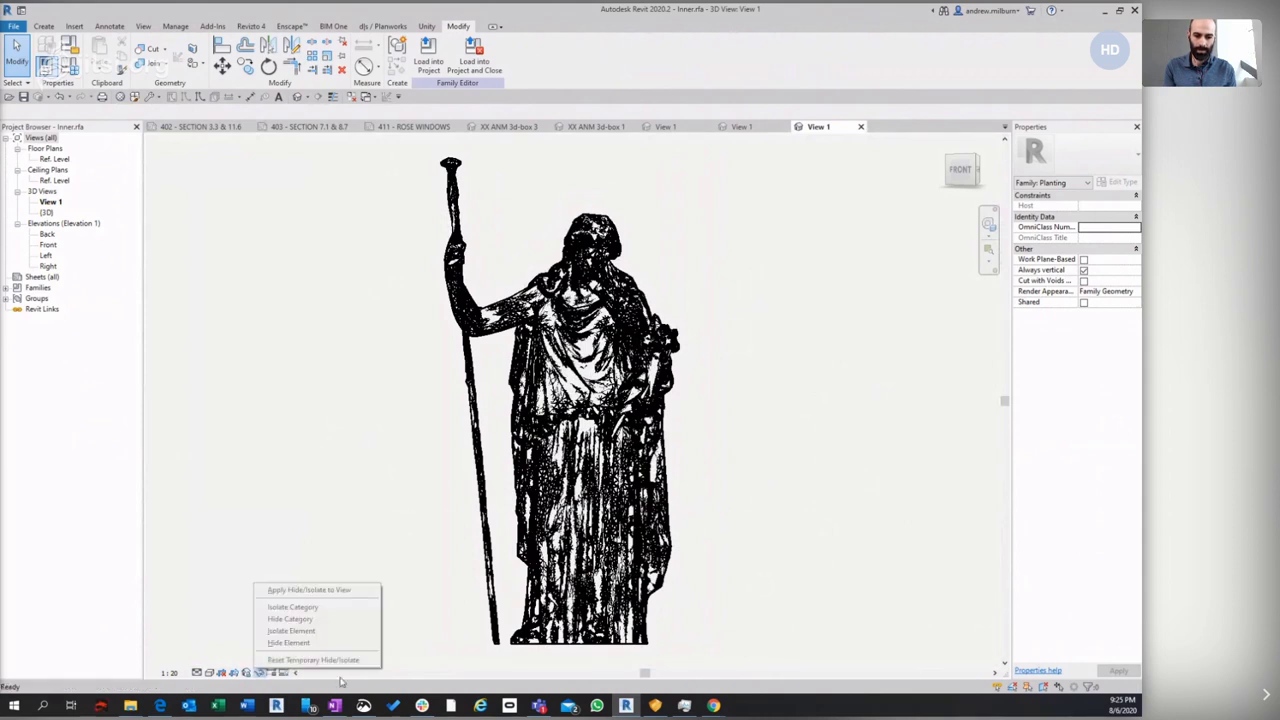
pyautogui.click(430, 600)
# Turn on preview visibility, set the visual style to Shaded, and view the low-poly statue from an angle above
pyautogui.click(289, 673)
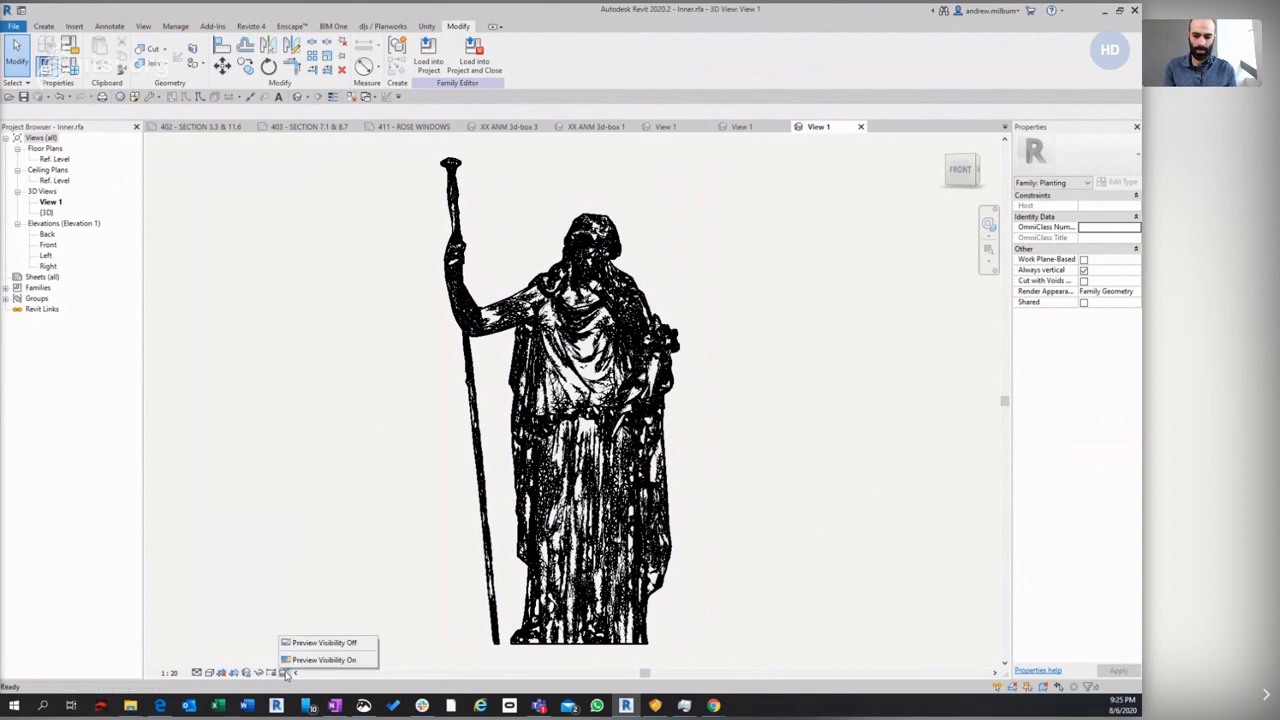
pyautogui.click(320, 660)
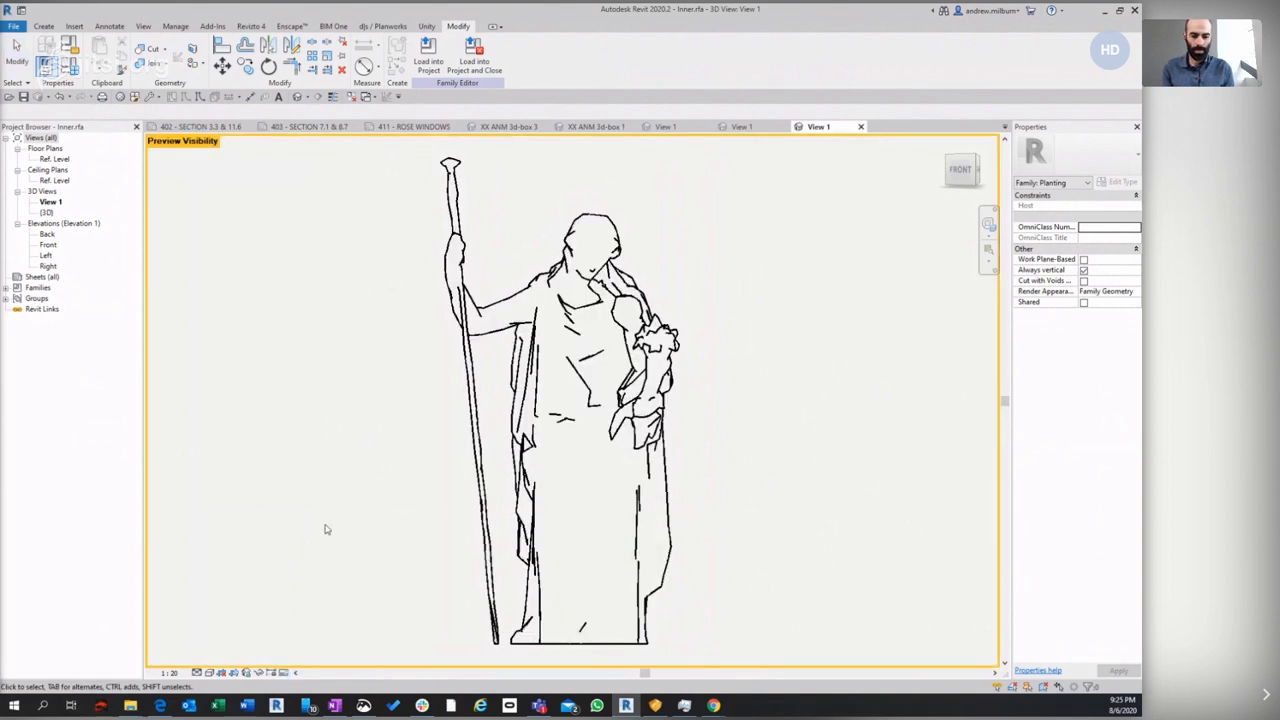
pyautogui.click(207, 673)
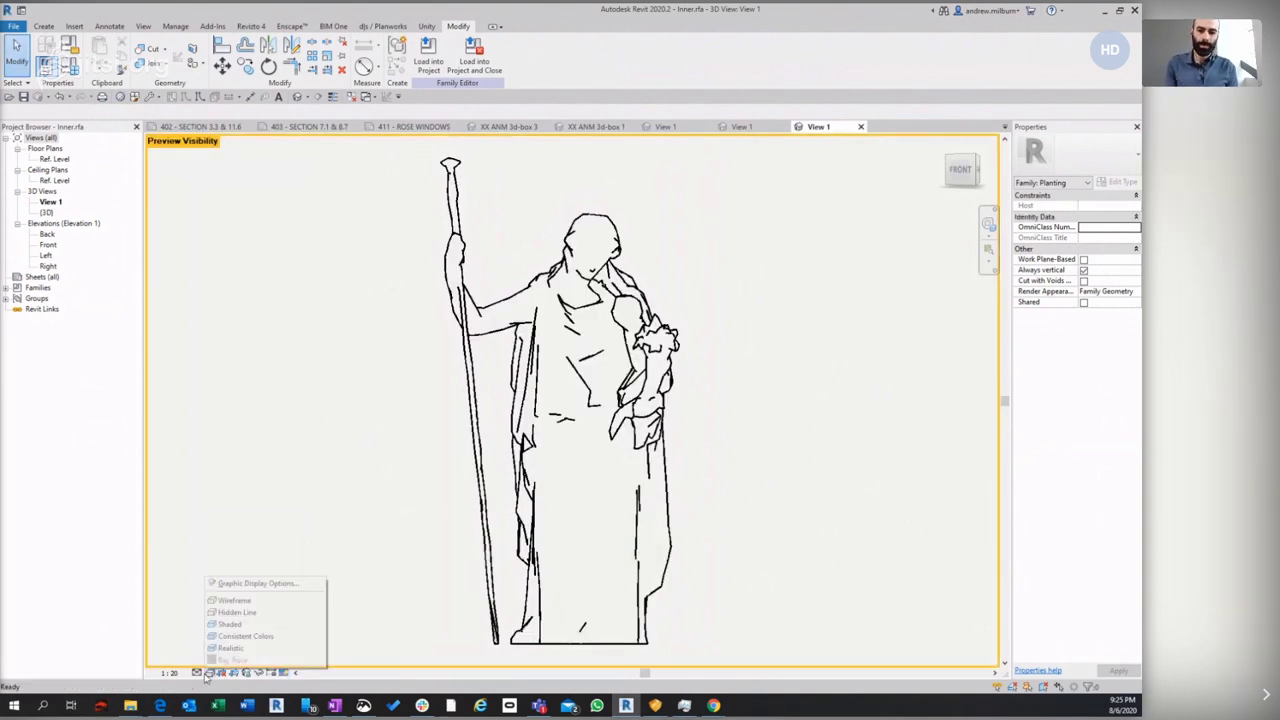
pyautogui.click(235, 624)
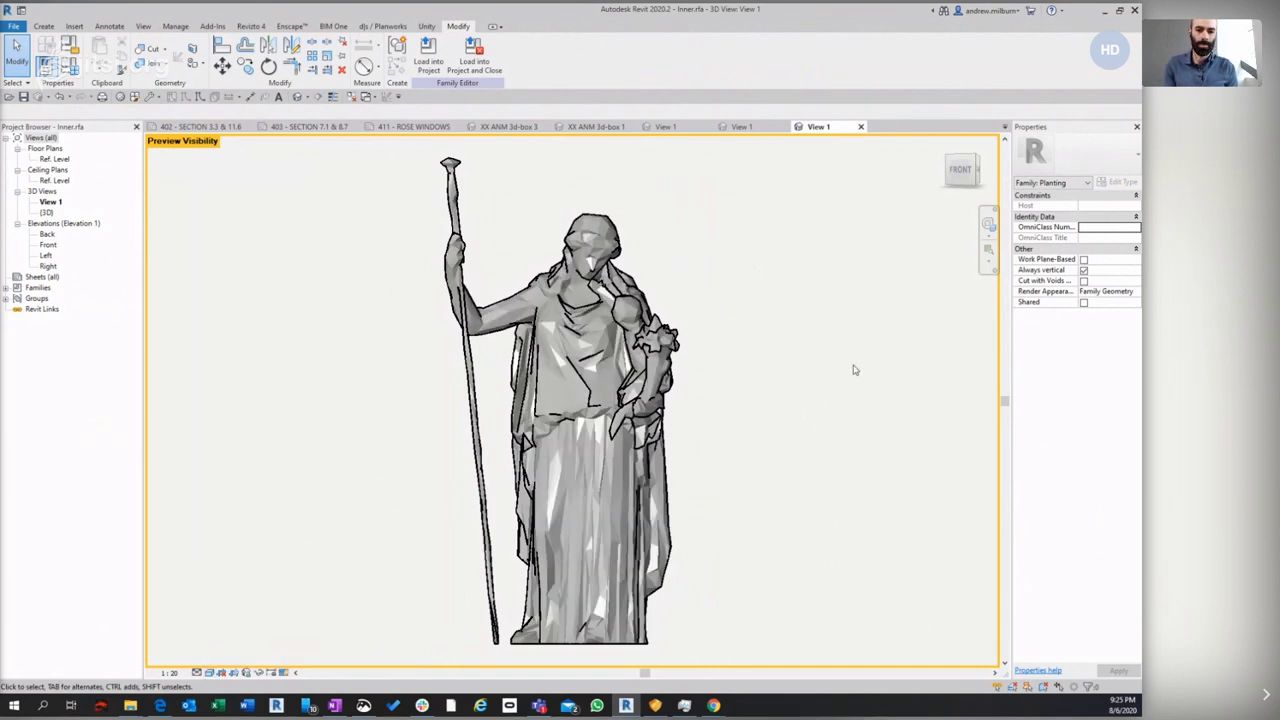
pyautogui.keyDown('shift'); pyautogui.moveTo(944, 338); pyautogui.dragTo(887, 410, button='middle'); pyautogui.keyUp('shift')
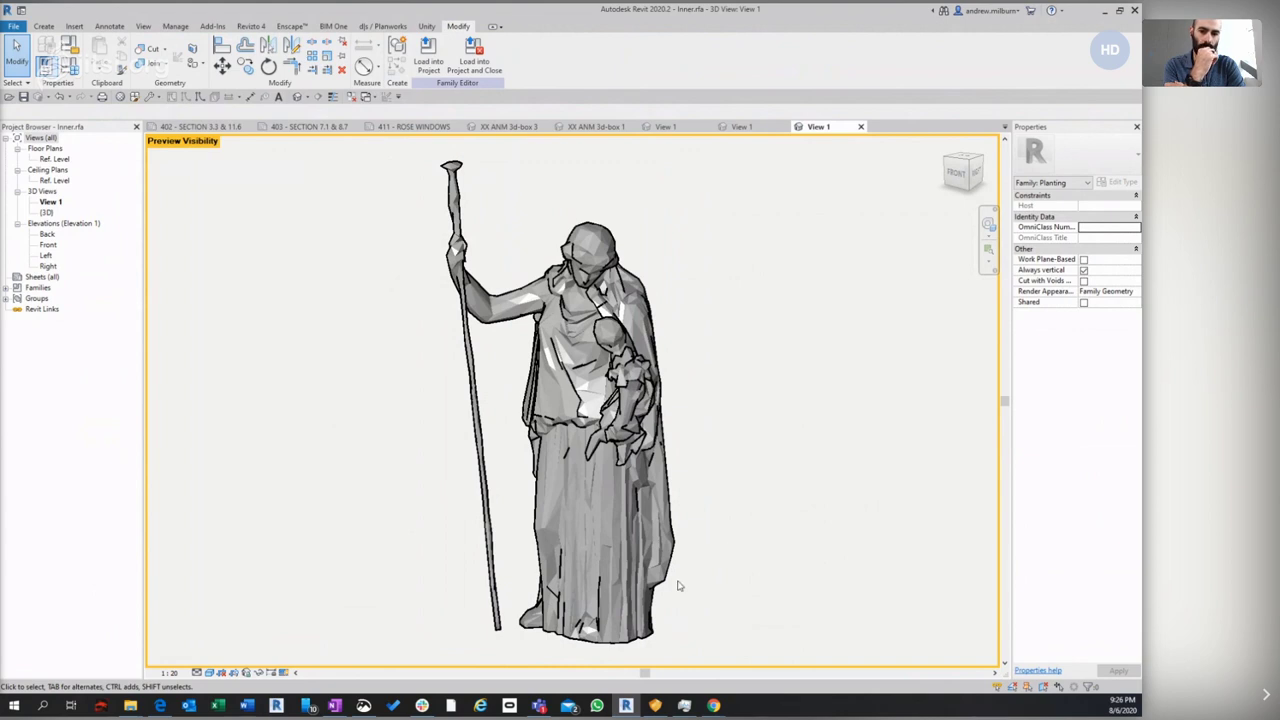
pyautogui.keyDown('shift'); pyautogui.moveTo(746, 566); pyautogui.dragTo(783, 600, button='middle'); pyautogui.keyUp('shift')
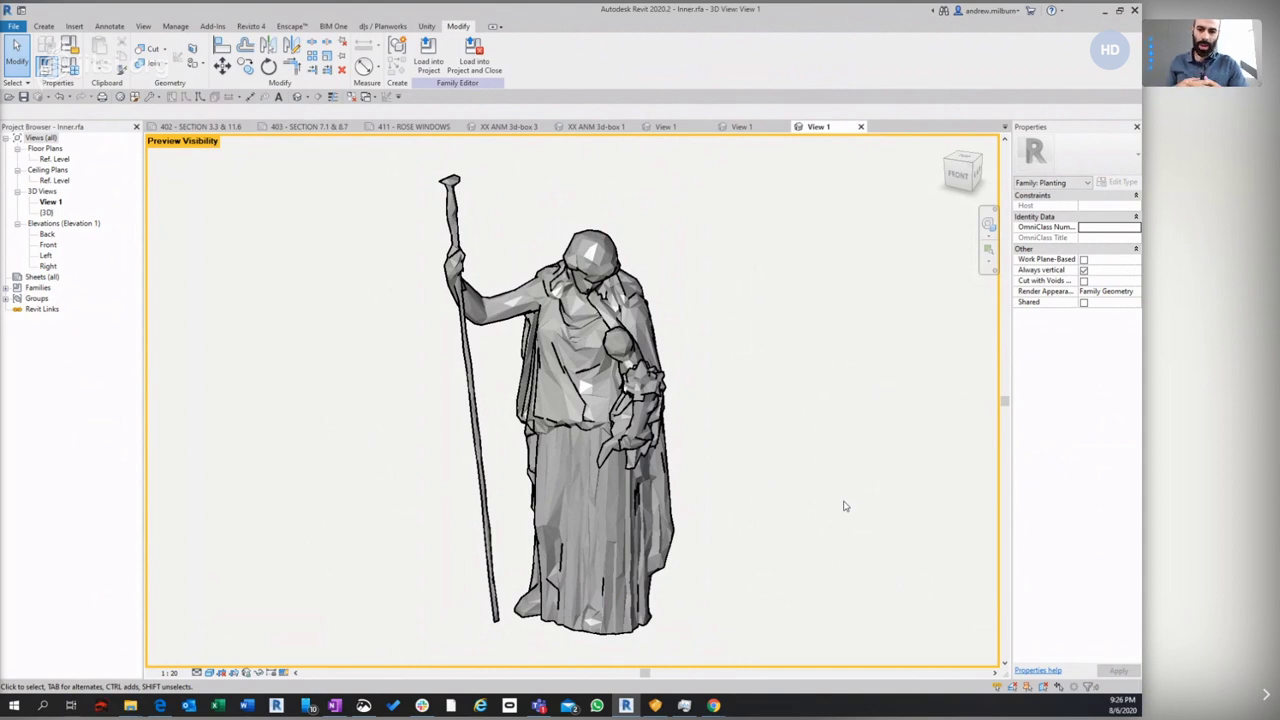
# Examine the low-poly statue import by selecting it in the shaded preview, leaving nothing selected
pyautogui.click(673, 545)
pyautogui.click(800, 484)
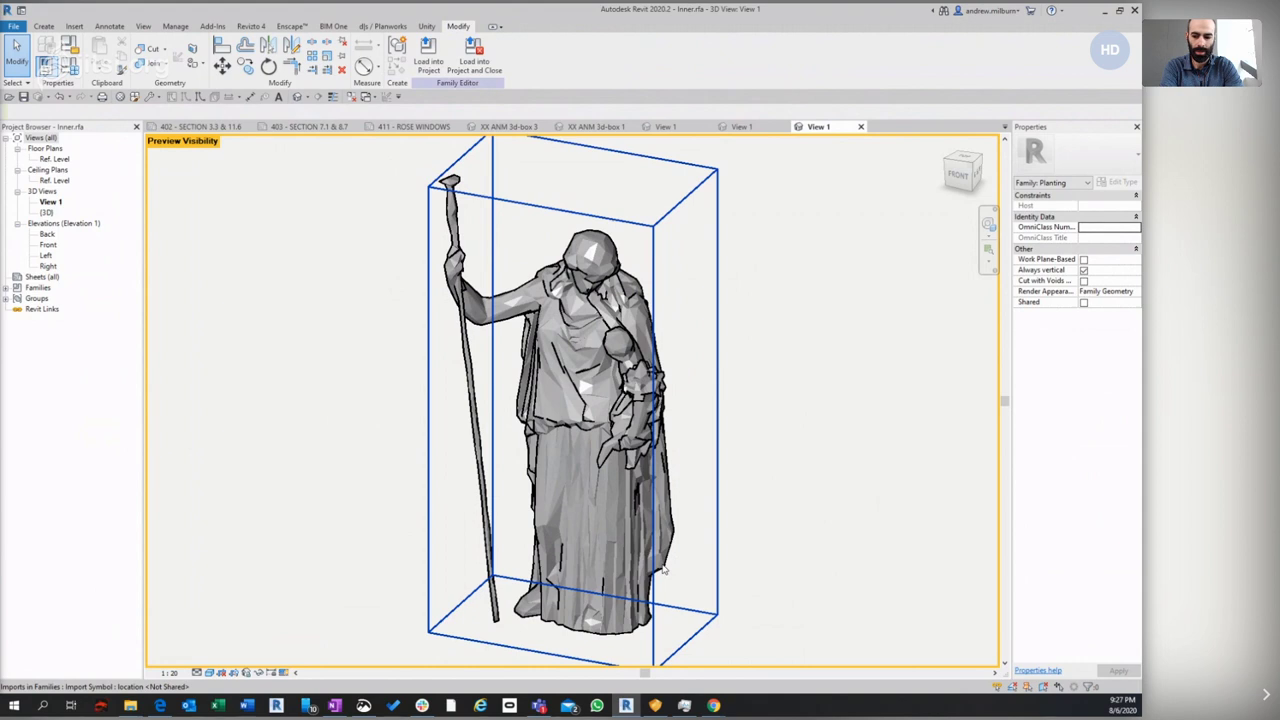
pyautogui.click(663, 570)
pyautogui.click(866, 511)
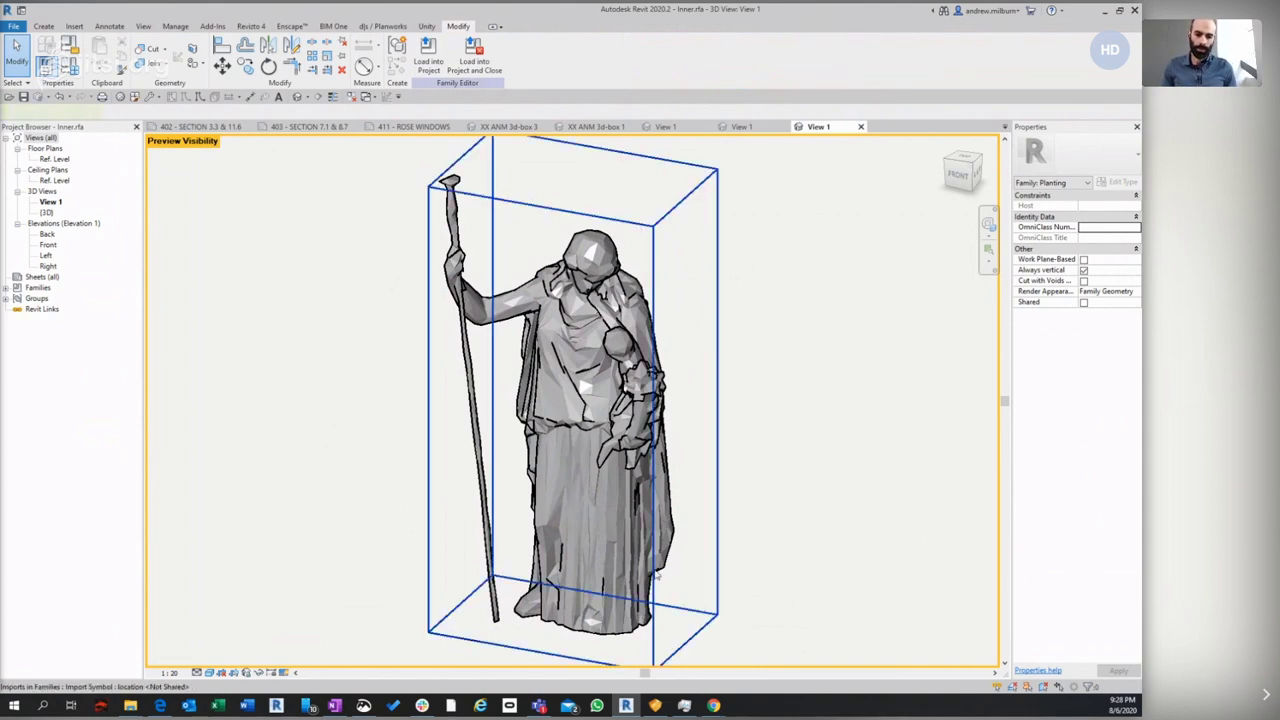
pyautogui.click(675, 564)
pyautogui.click(840, 538)
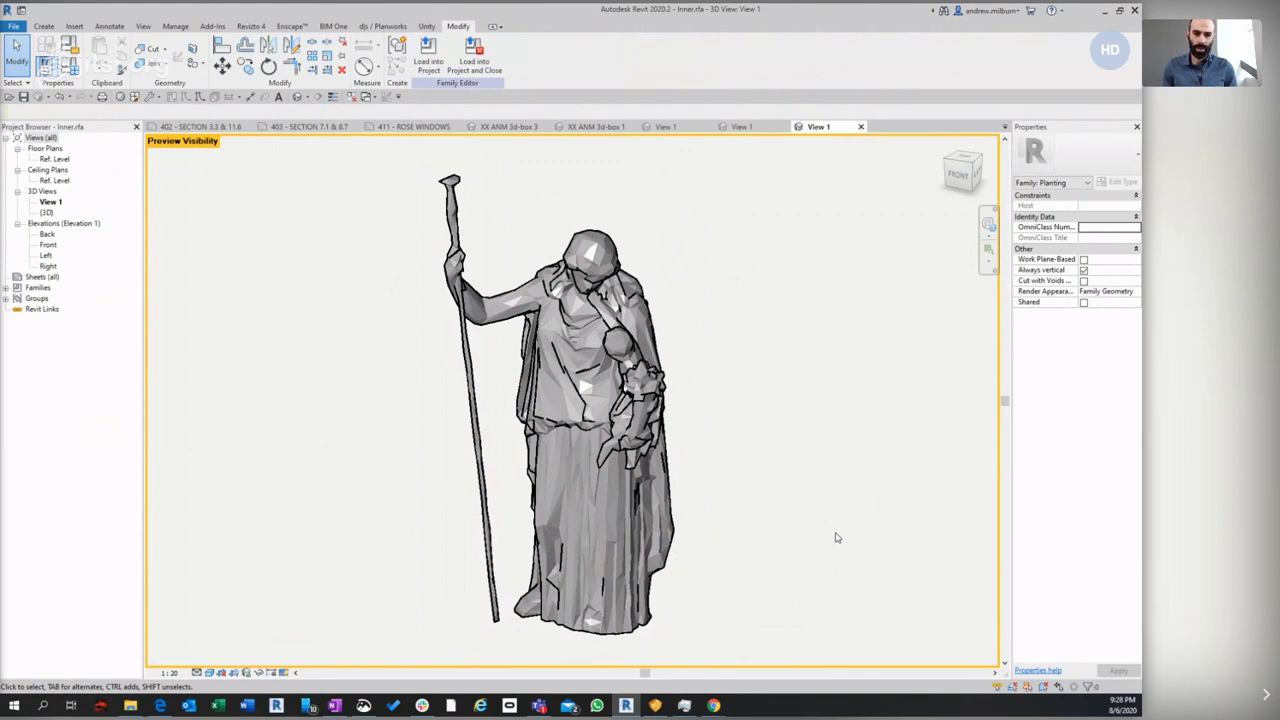
pyautogui.click(669, 567)
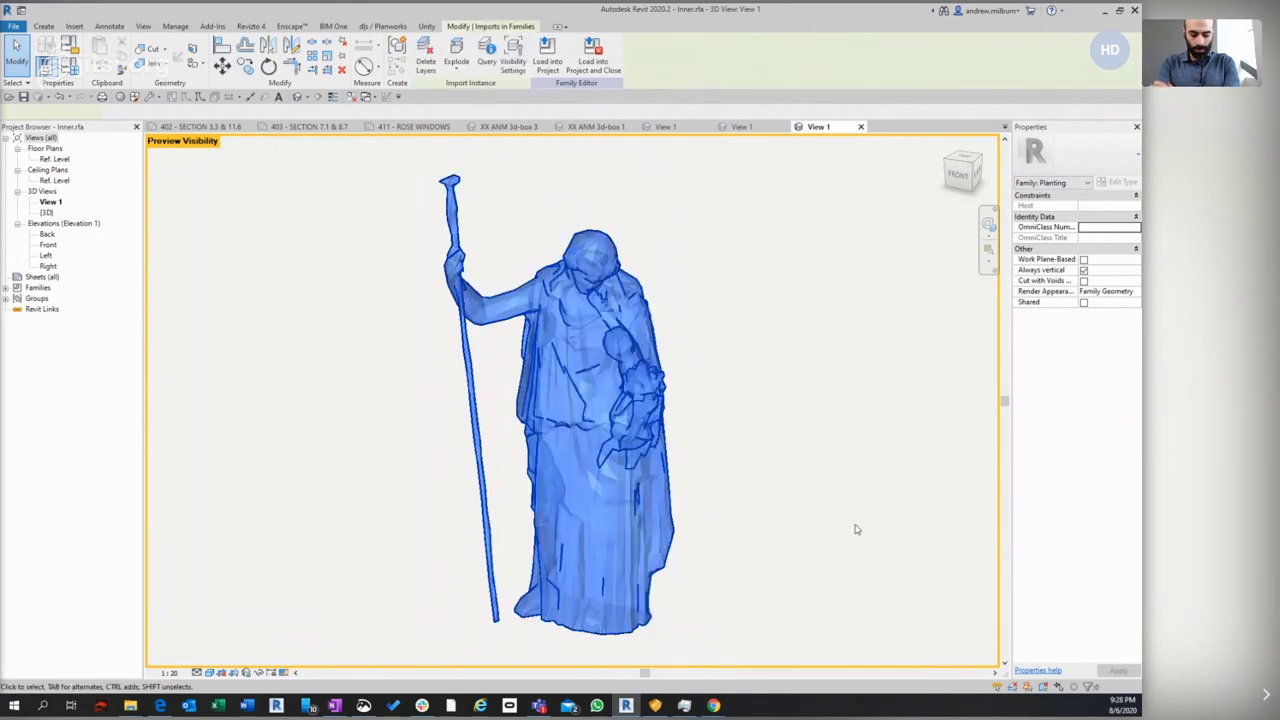
pyautogui.click(884, 537)
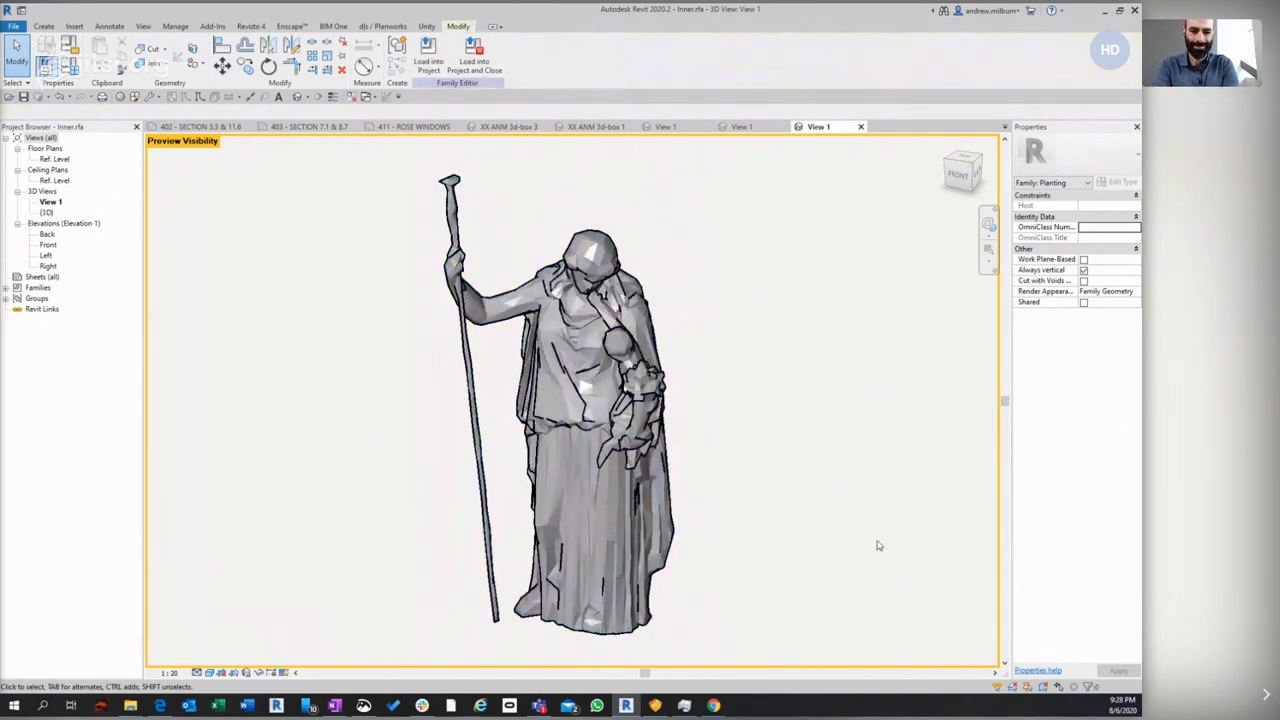
# Close the Inner family without saving its changes and return to the Statue family
pyautogui.click(861, 127)
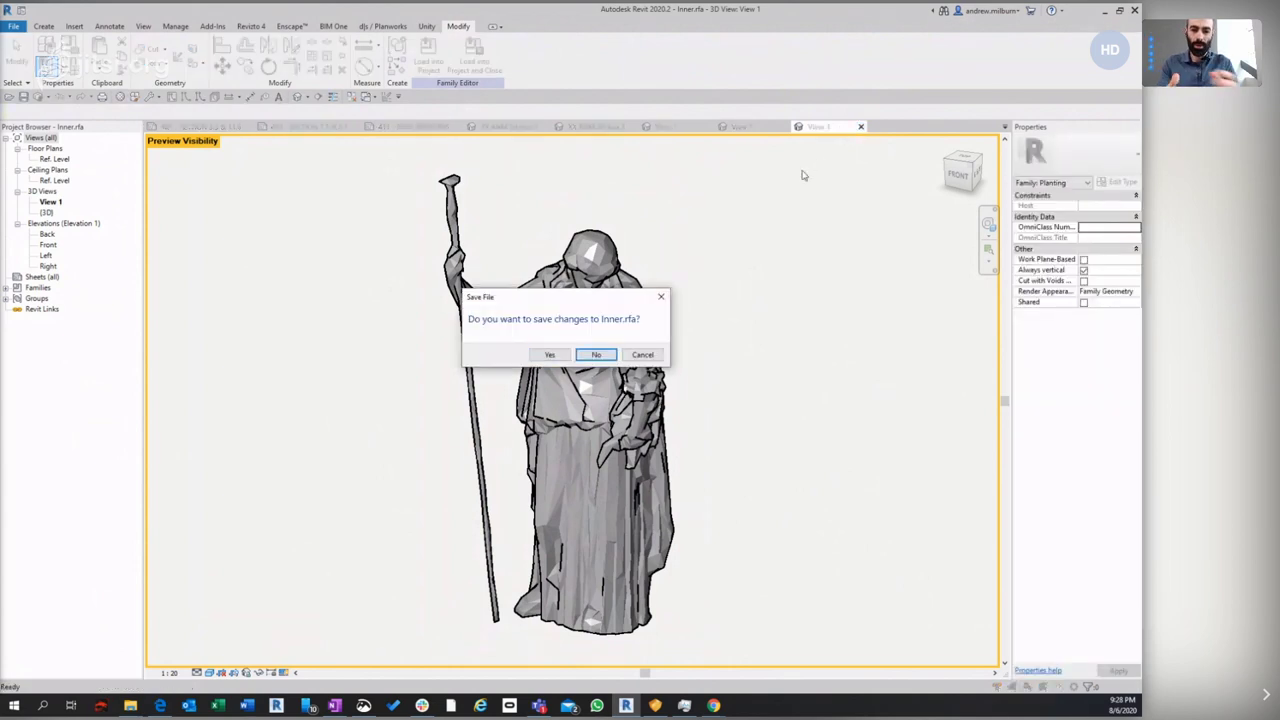
pyautogui.click(596, 354)
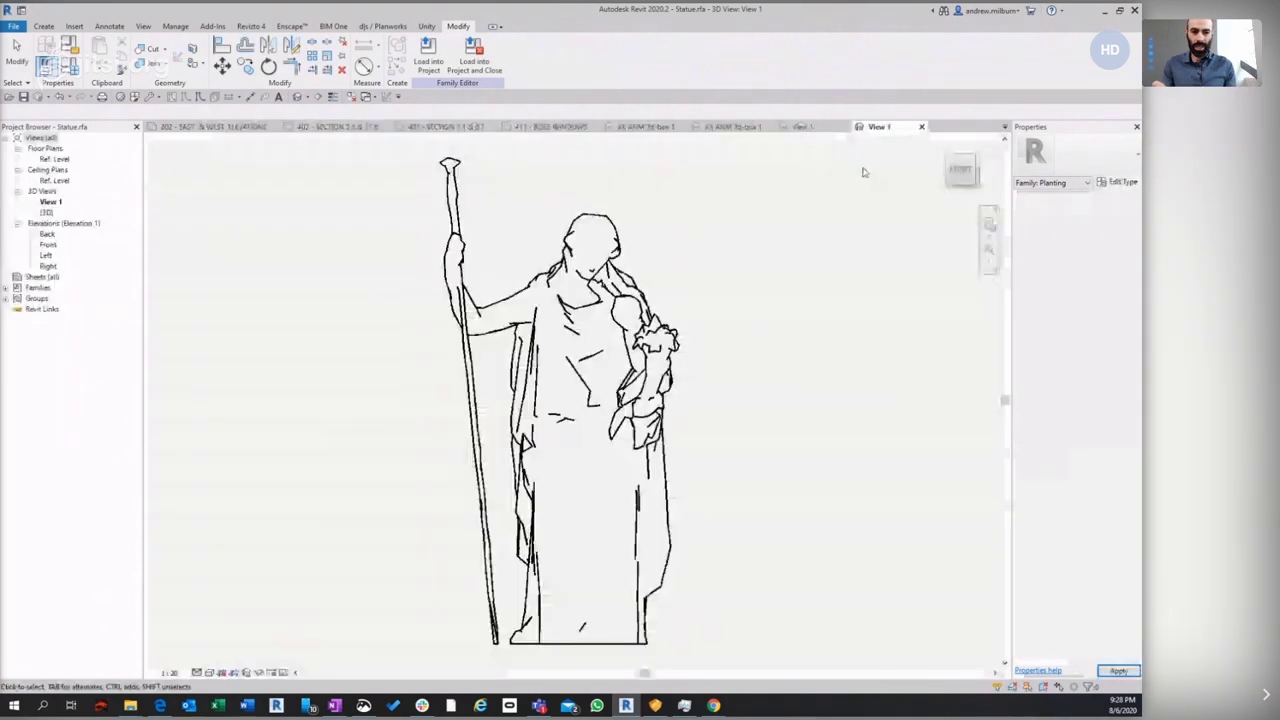
# Close the Statue family without saving its changes, and close the parent Madonna statue family to return to the Notre Dame project
pyautogui.click(921, 127)
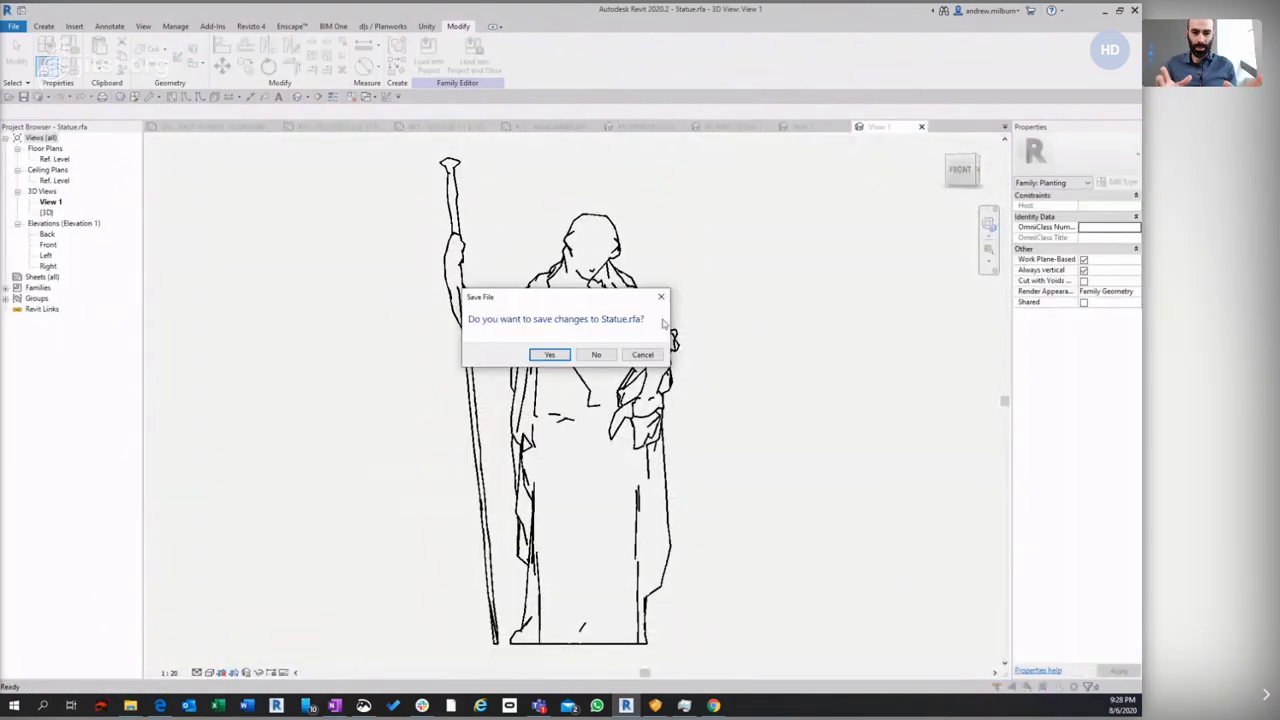
pyautogui.click(596, 354)
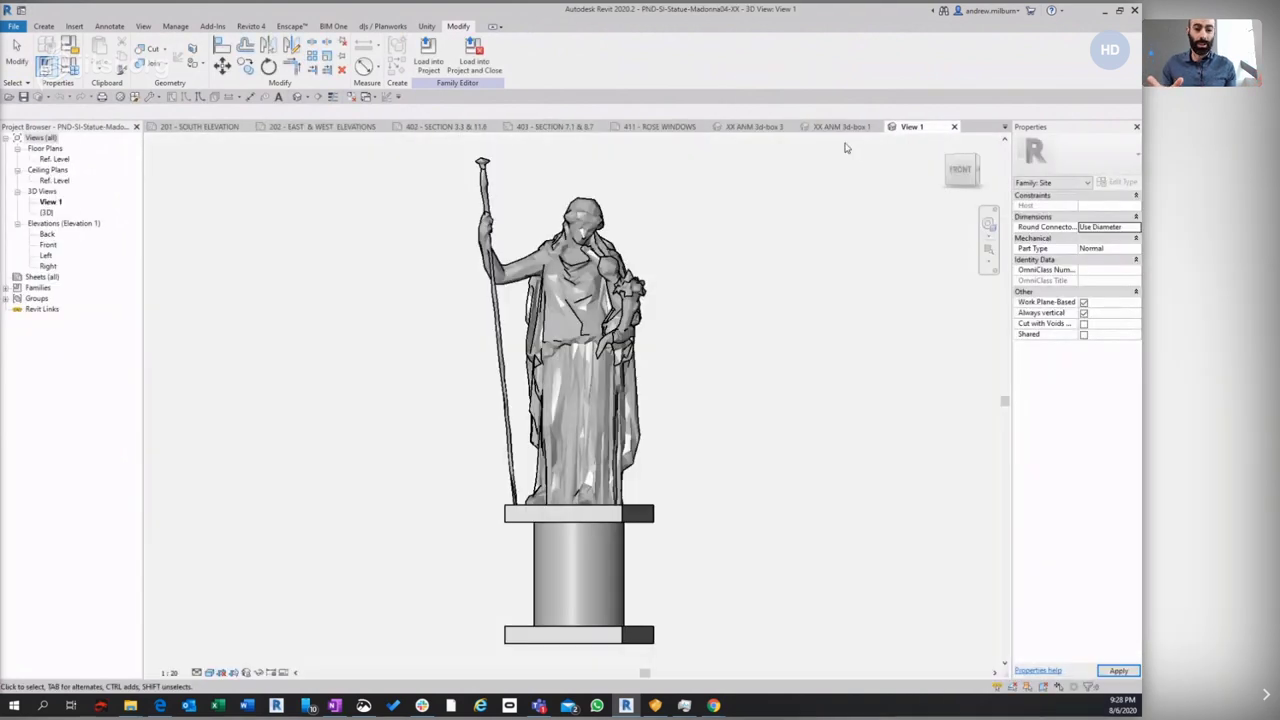
pyautogui.click(955, 127)
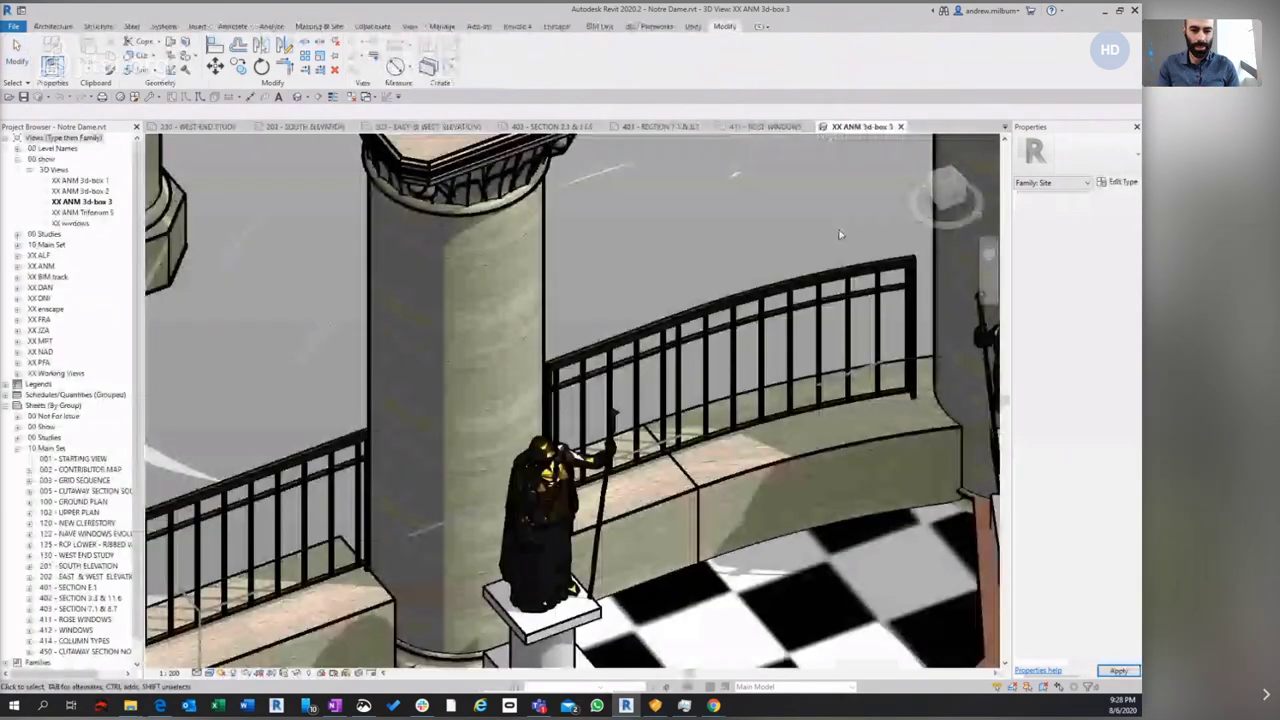
# Examine the sectioned apse in the XX ANM 3d-box 3 view, from the statues and altar area out to the full ring of vaults
pyautogui.scroll(-3, 620, 254)
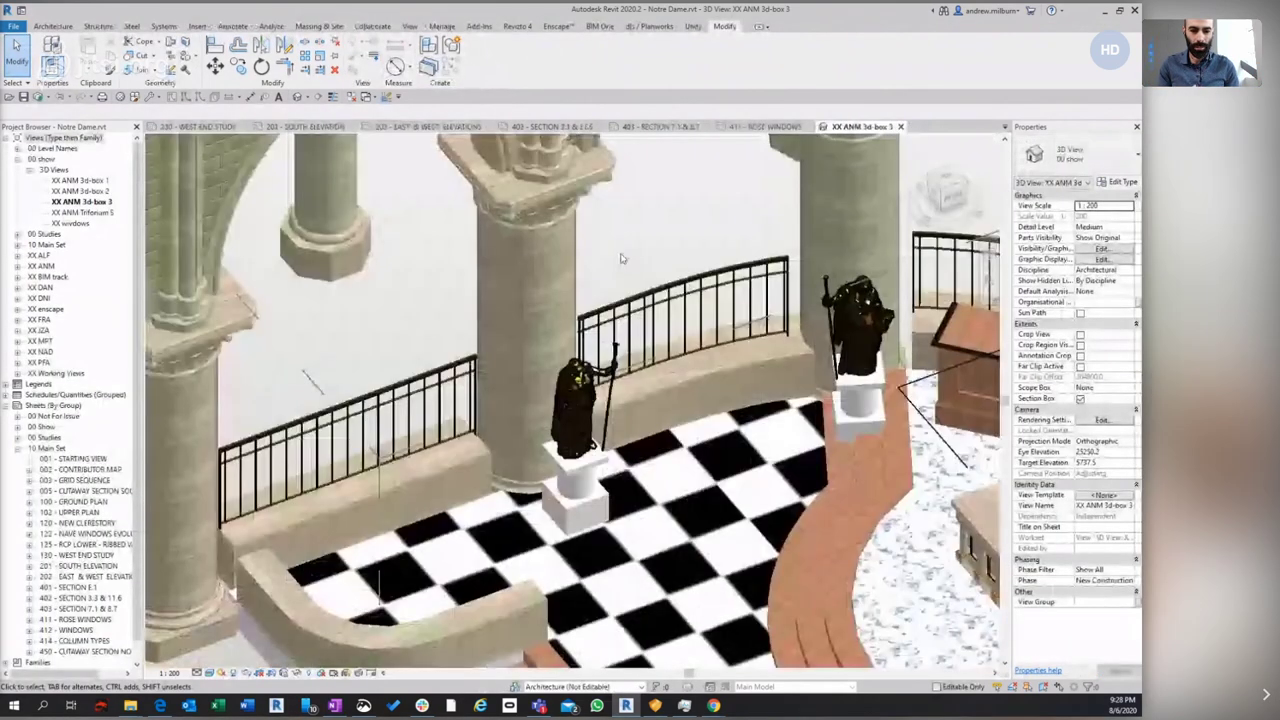
pyautogui.scroll(-3, 612, 203)
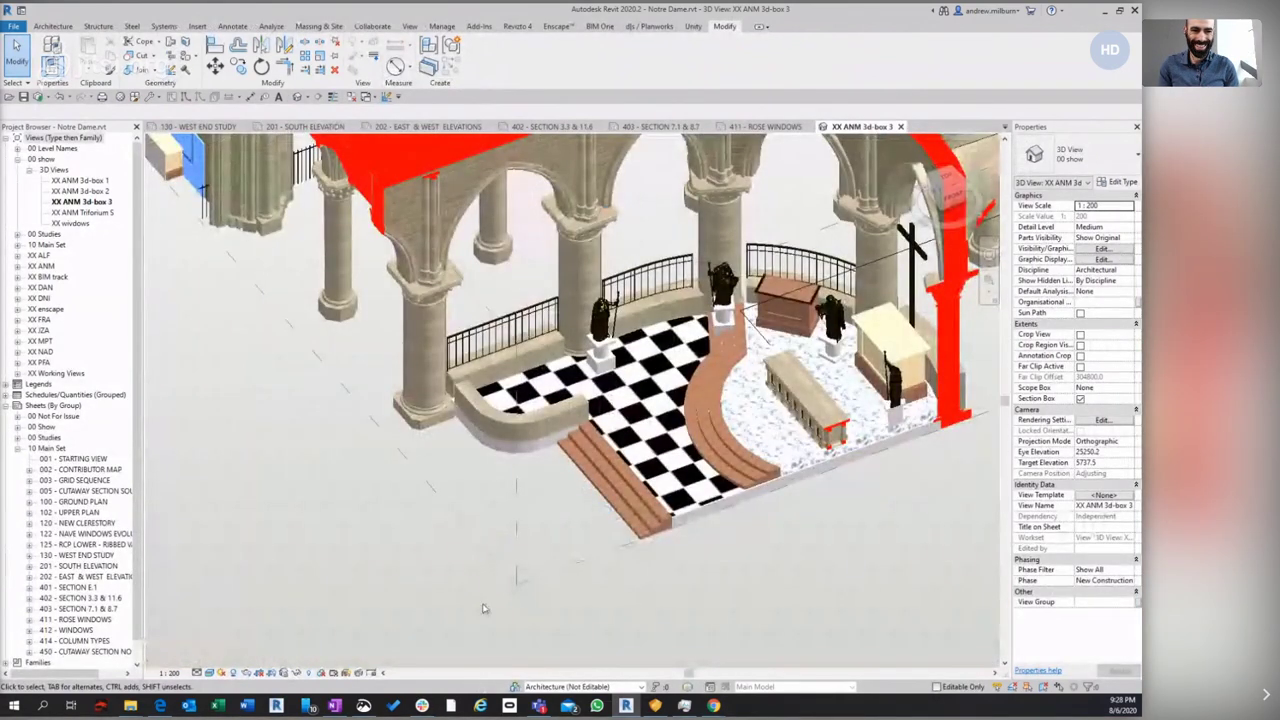
pyautogui.keyDown('shift'); pyautogui.moveTo(483, 608); pyautogui.dragTo(344, 551, button='middle'); pyautogui.keyUp('shift')
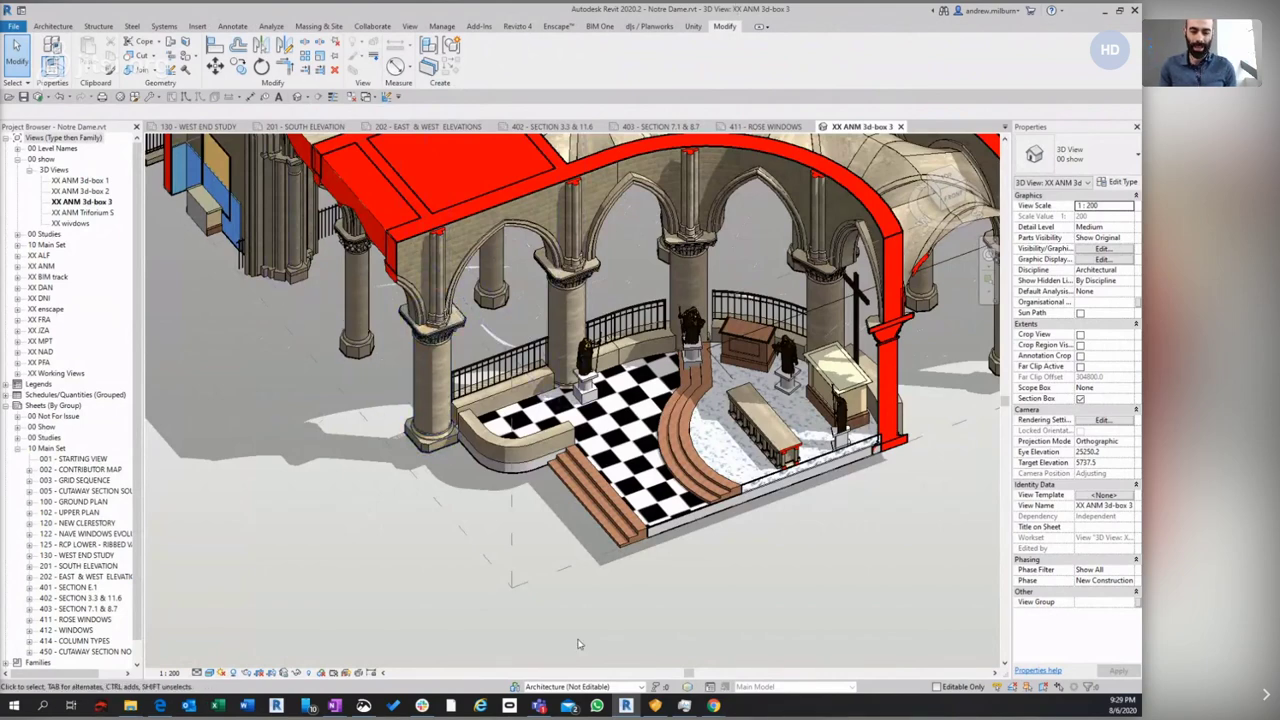
pyautogui.keyDown('shift'); pyautogui.moveTo(577, 644); pyautogui.dragTo(577, 644, button='middle'); pyautogui.keyUp('shift')
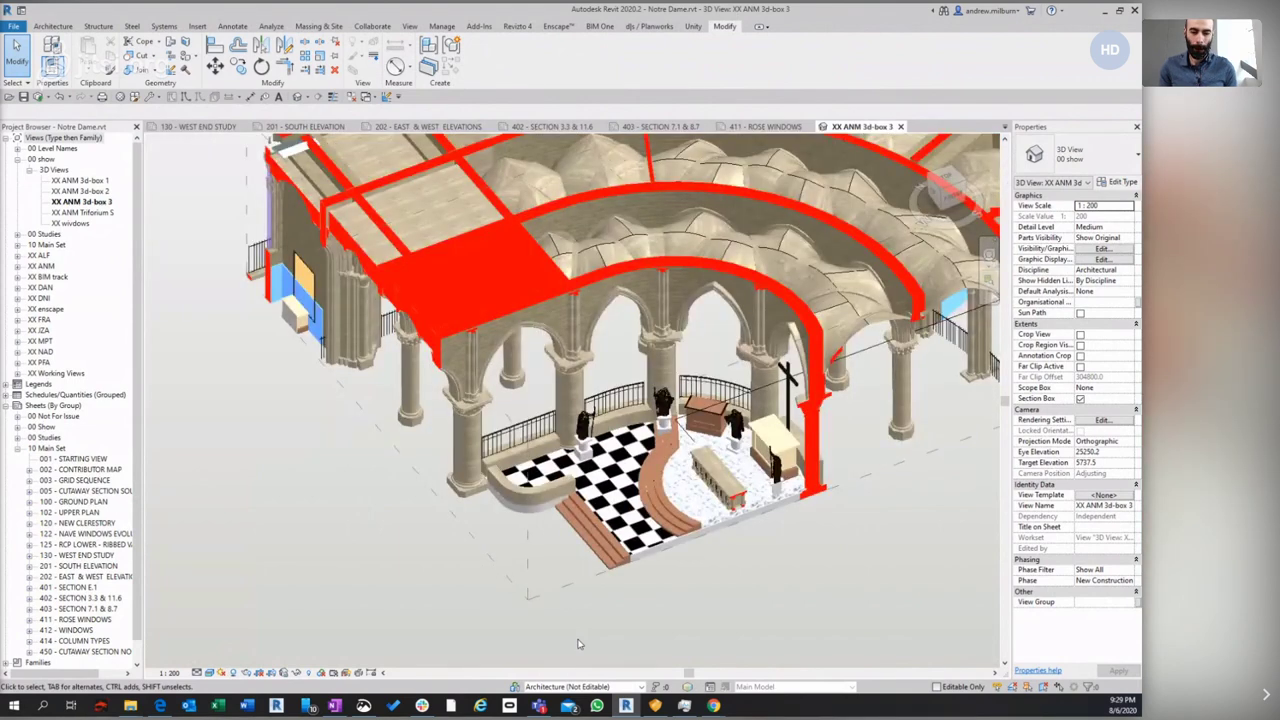
pyautogui.keyDown('shift'); pyautogui.moveTo(577, 644); pyautogui.dragTo(1012, 488, button='middle'); pyautogui.keyUp('shift')
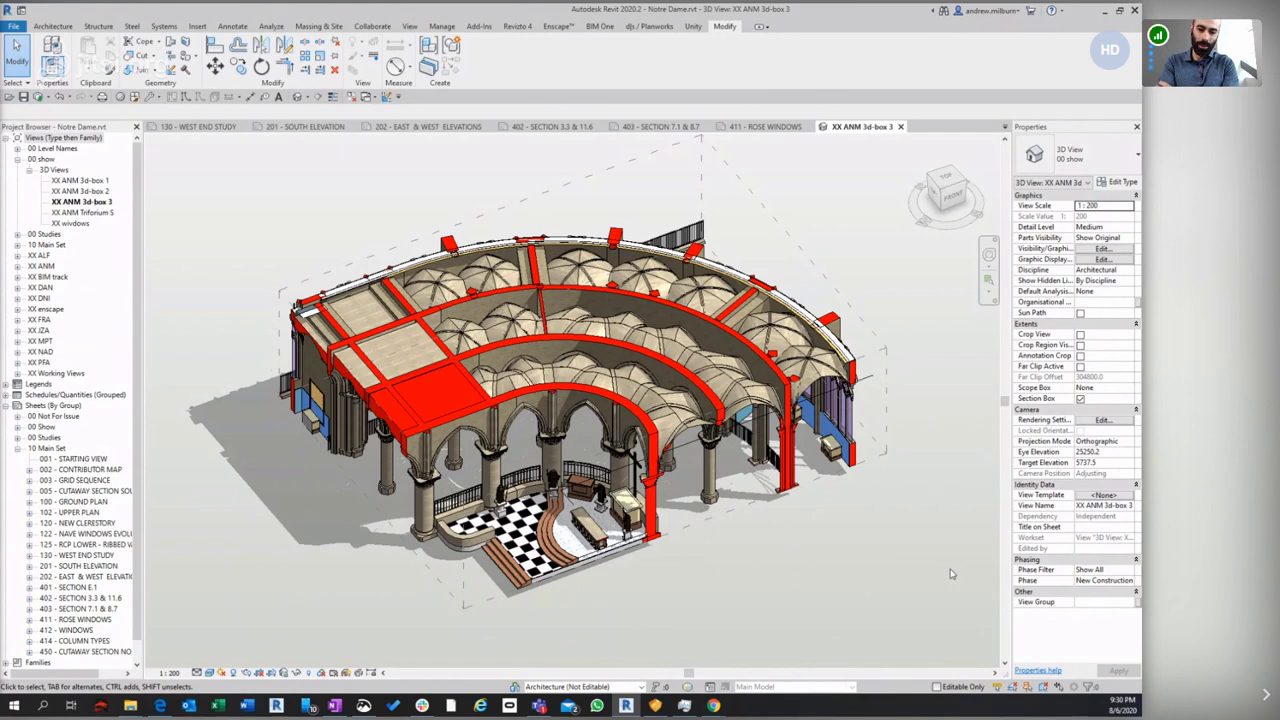
pyautogui.press('s')
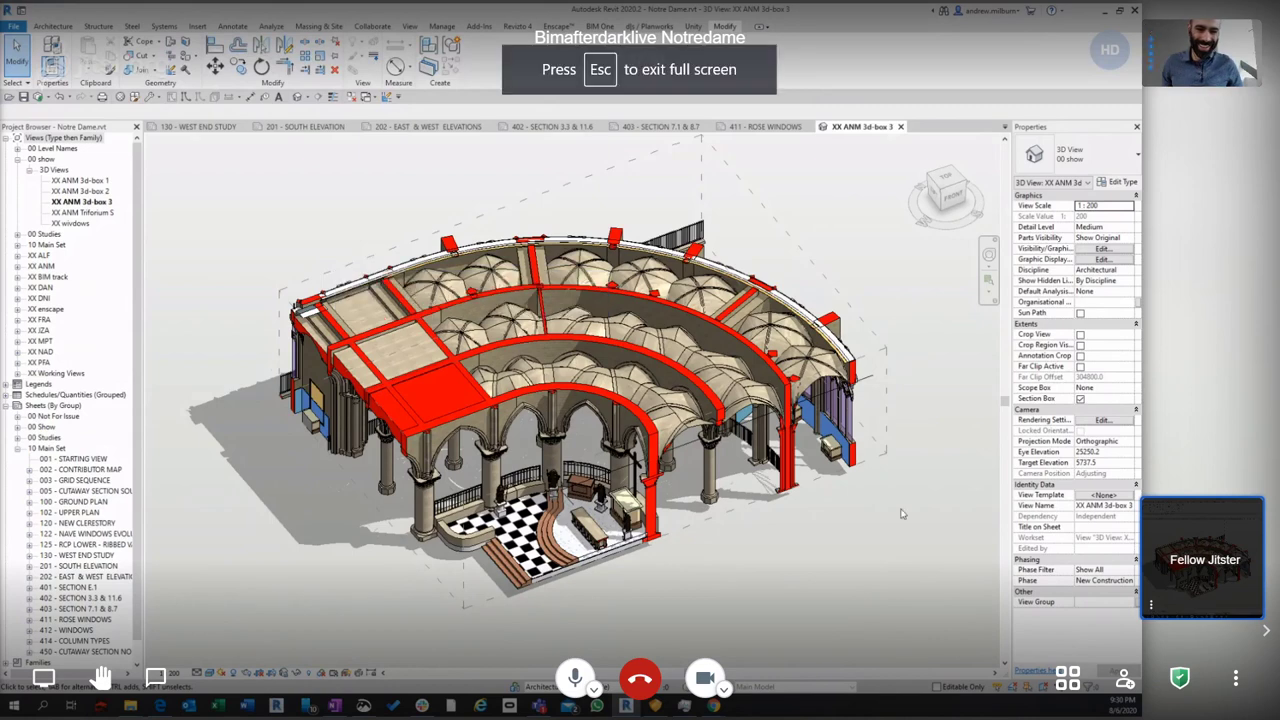